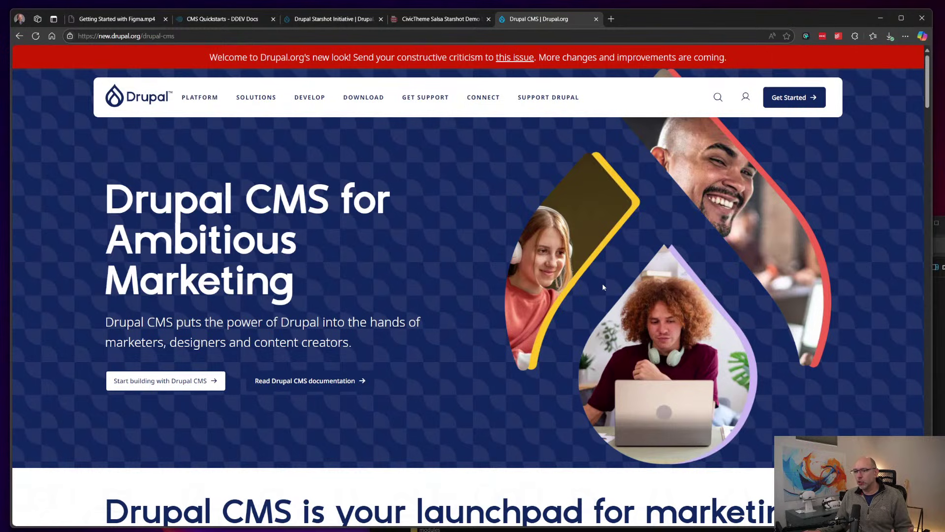
left_click(200, 98)
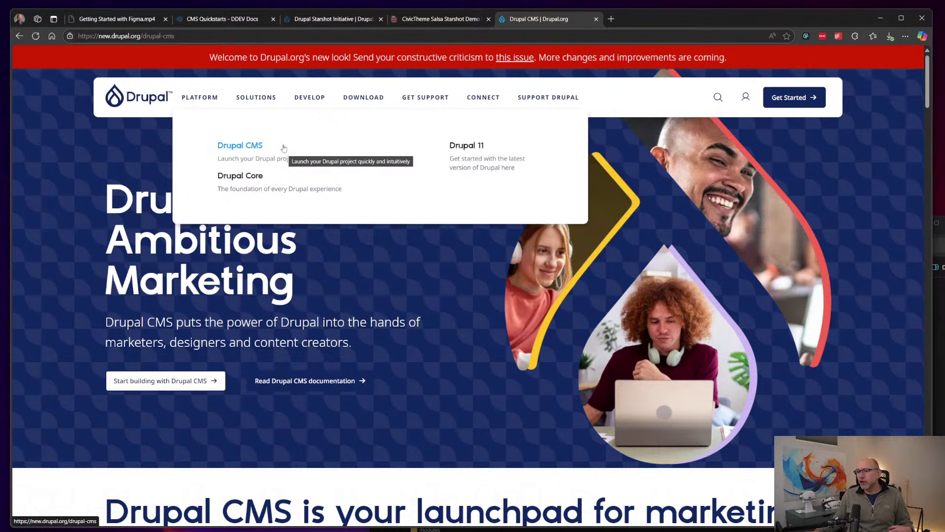
left_click(262, 146)
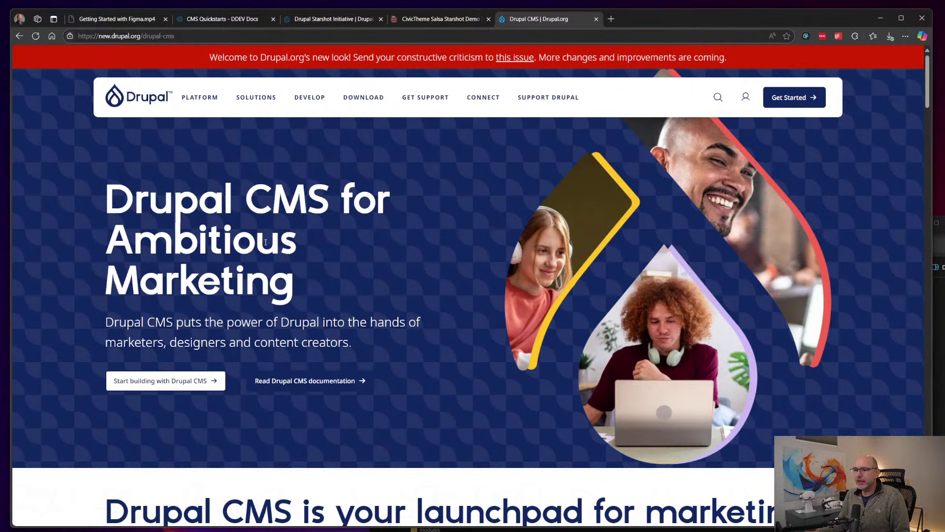
scroll(769, 212, "down", 3)
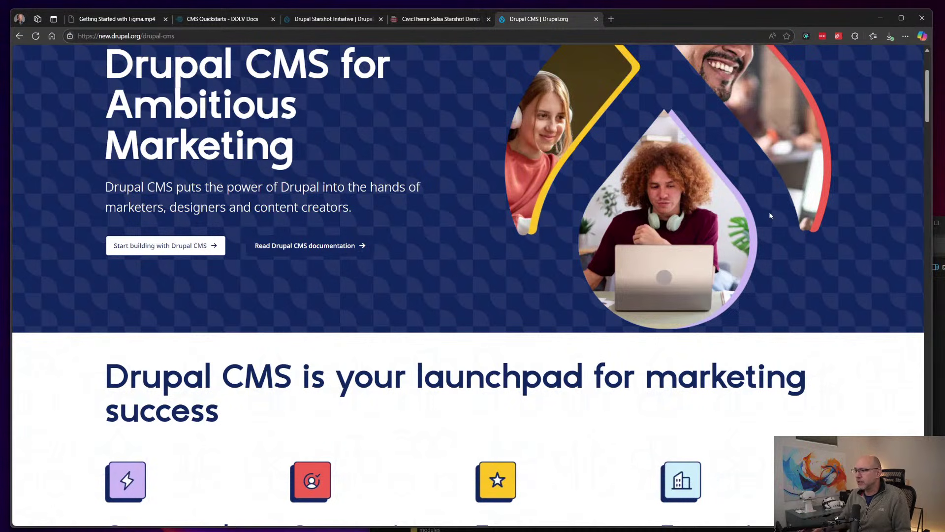
scroll(650, 269, "up", 1)
scroll(650, 270, "up", 3)
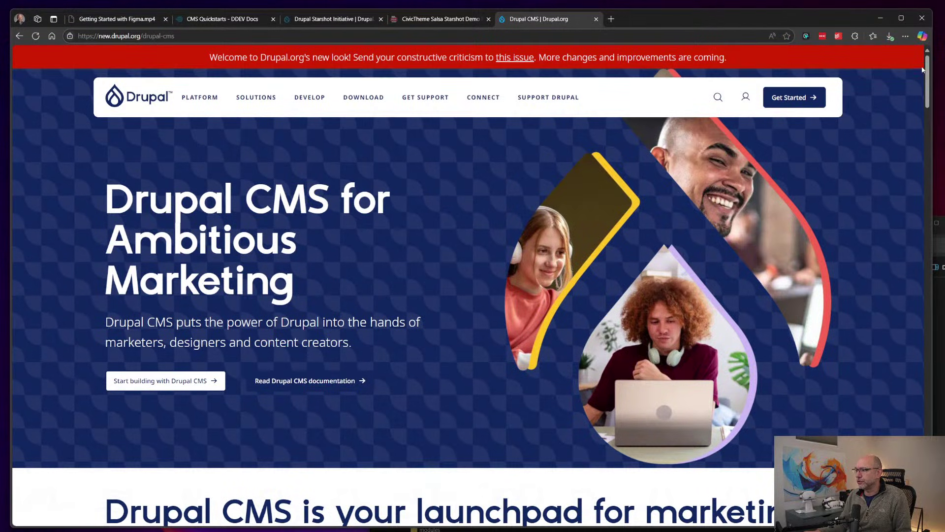
left_click_drag(929, 61, 934, 113)
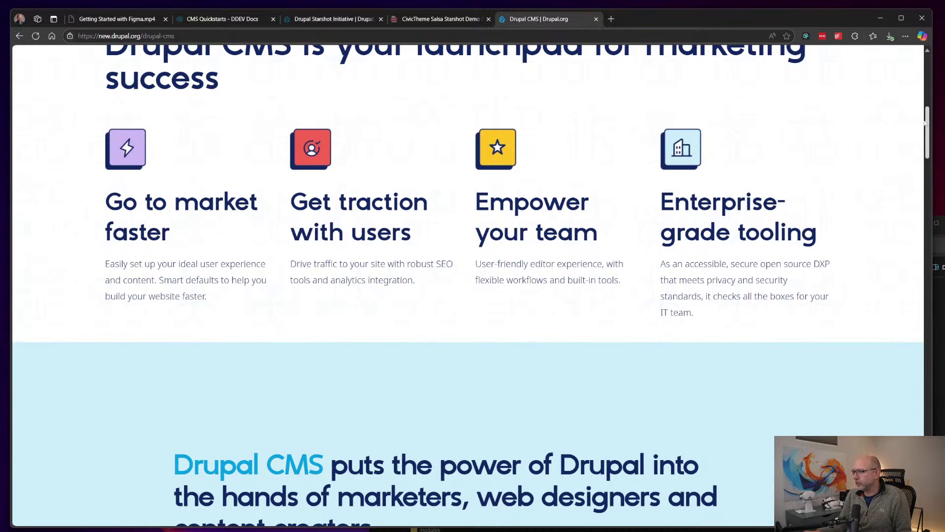
left_click_drag(930, 119, 941, 189)
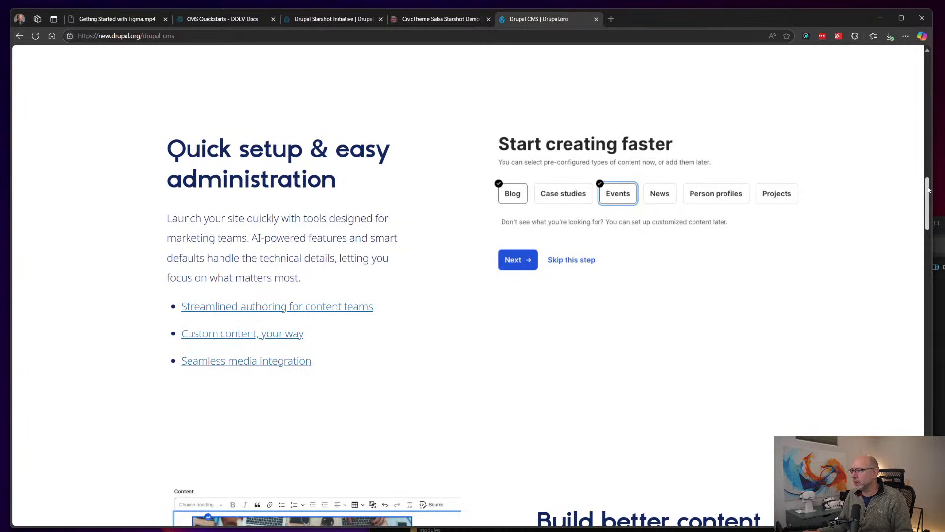
left_click_drag(929, 189, 923, 234)
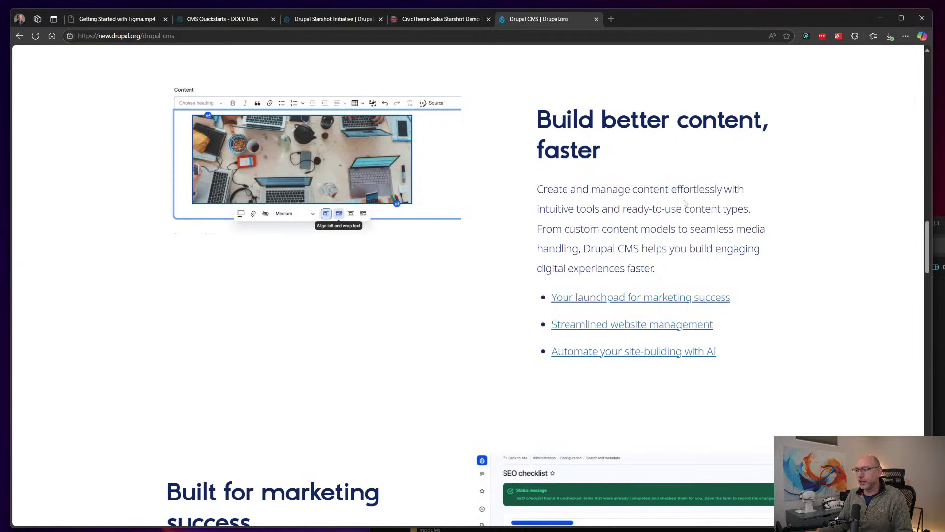
scroll(806, 234, "down", 7)
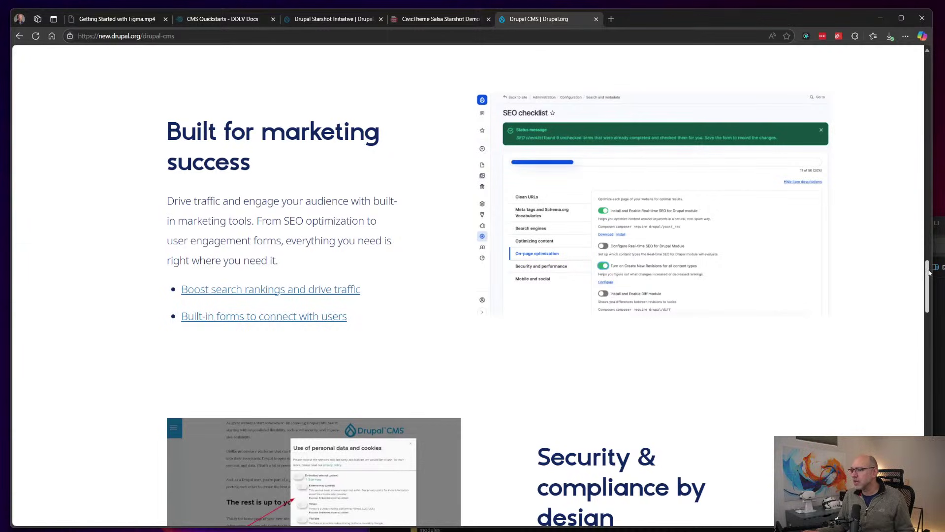
left_click_drag(929, 272, 931, 375)
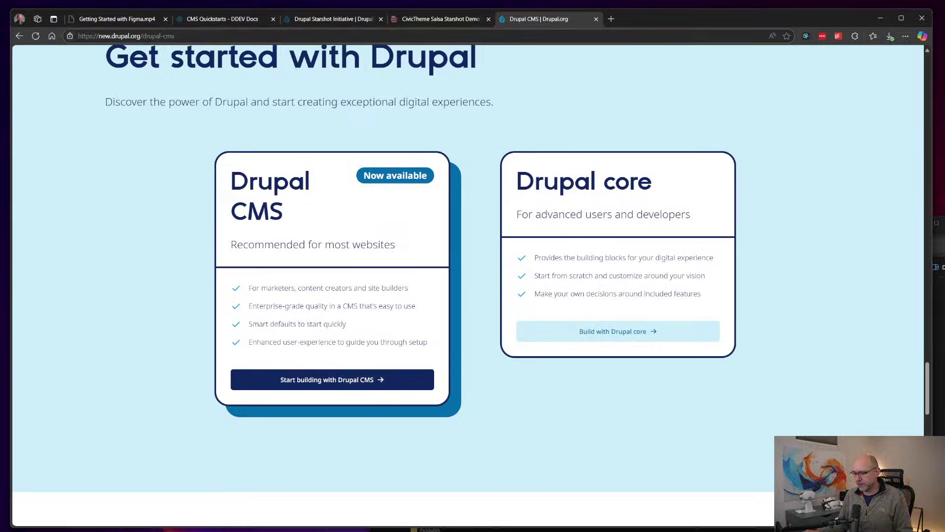
key("alt+Tab")
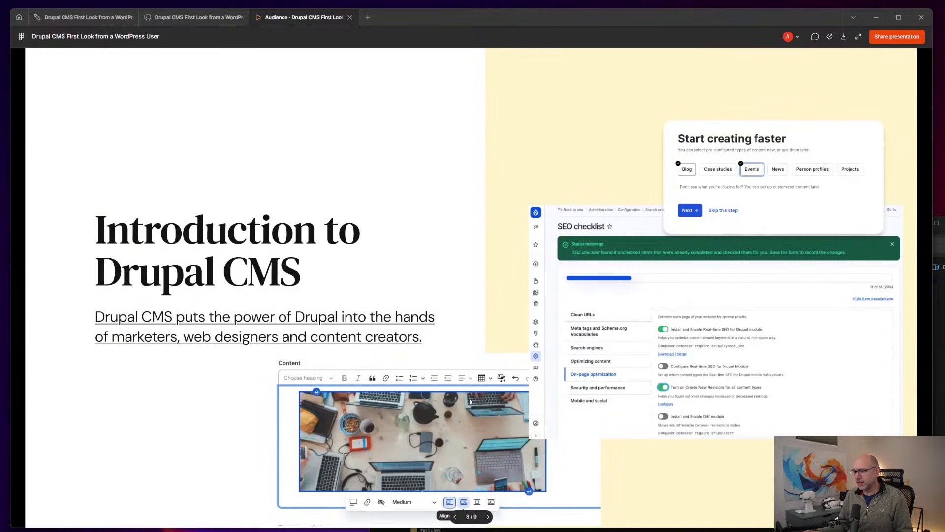
Step: Advance two slides to 'First glance at Drupal CMS' and follow its drupalcms-blog-1.ddev.site link
key("Right")
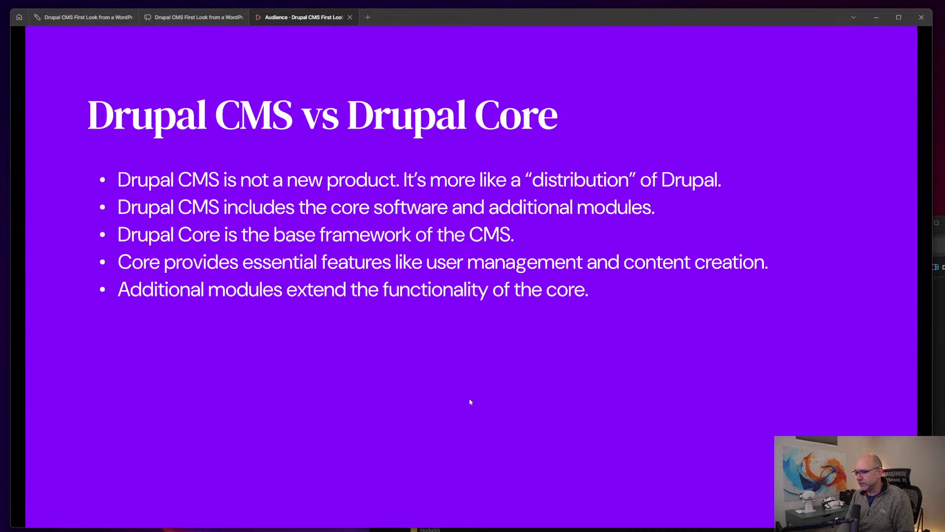
key("Right")
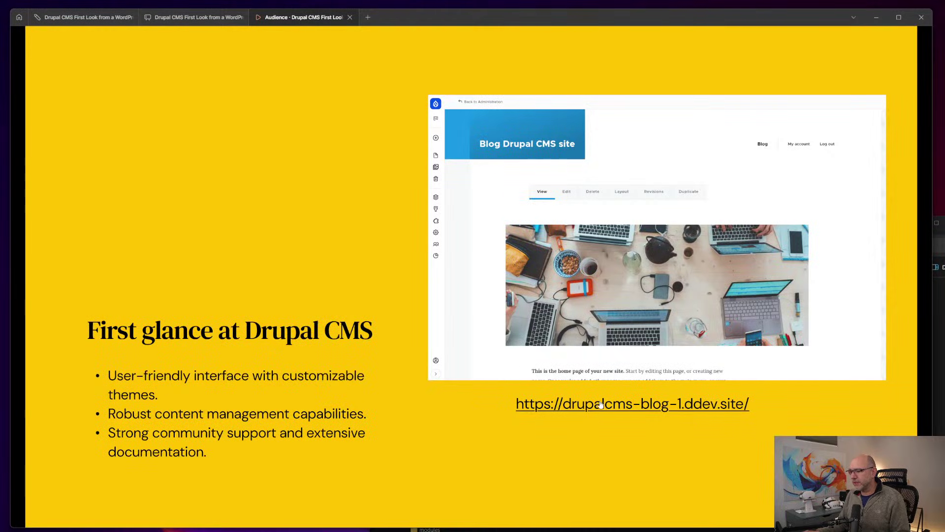
left_click(614, 410)
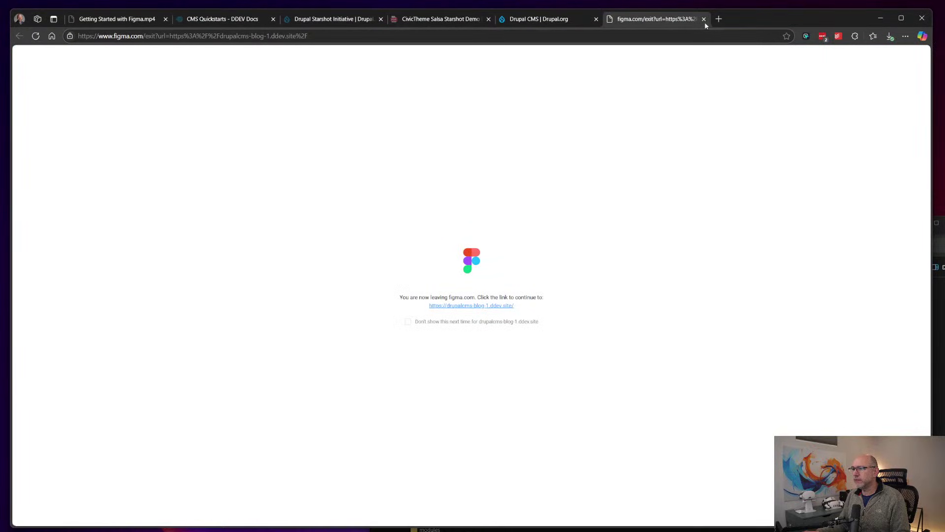
Step: Close the Figma leaving-page tab and switch to the browser window with the demo sites
left_click(704, 18)
key("alt+Tab")
key("Tab")
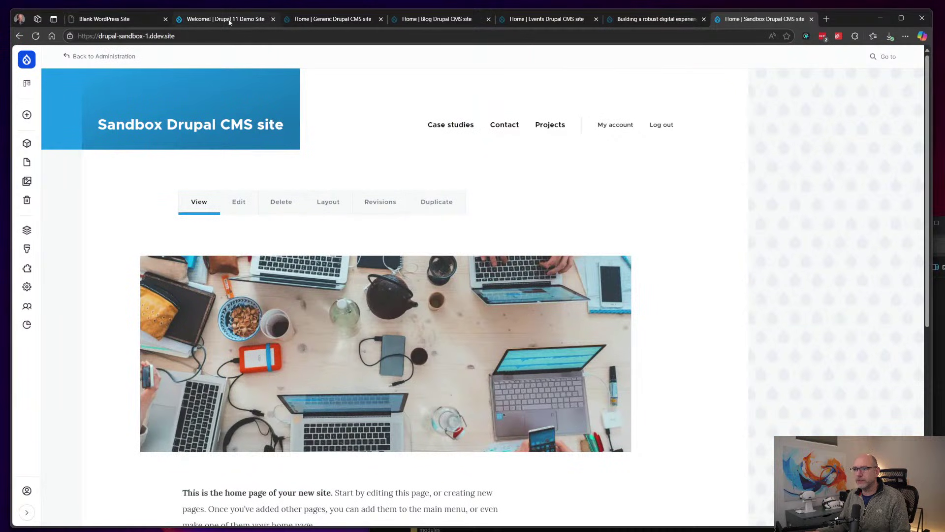
Step: Look through the Drupal 11, Generic and Blog Drupal CMS tabs, ending on Blog with the admin menu expanded
left_click(229, 20)
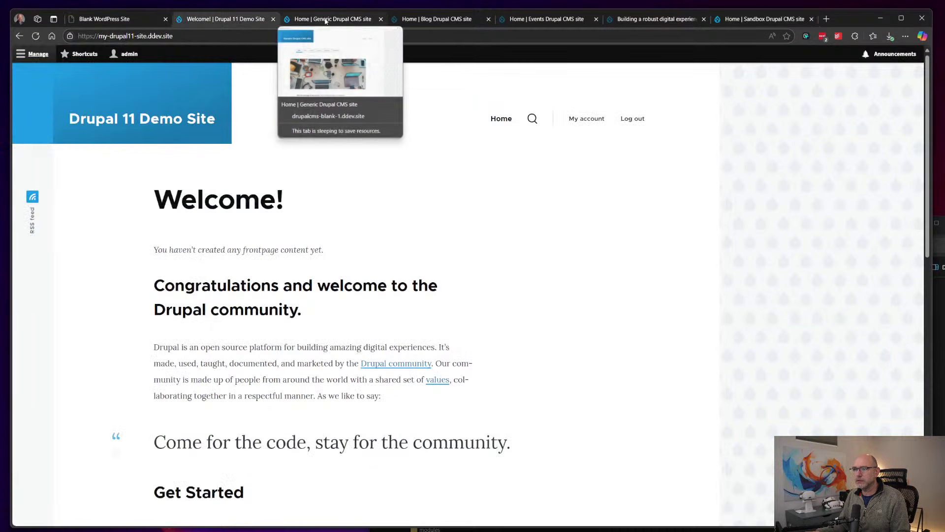
left_click(324, 19)
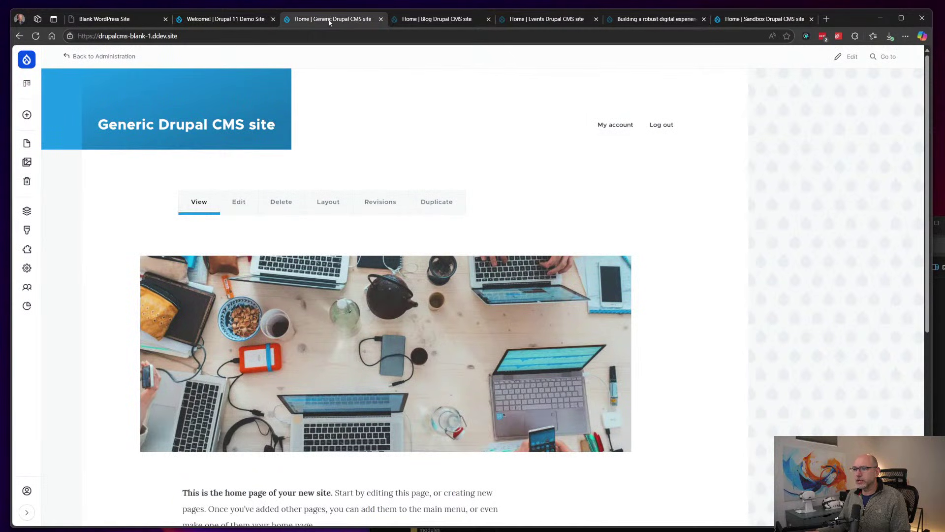
left_click(441, 20)
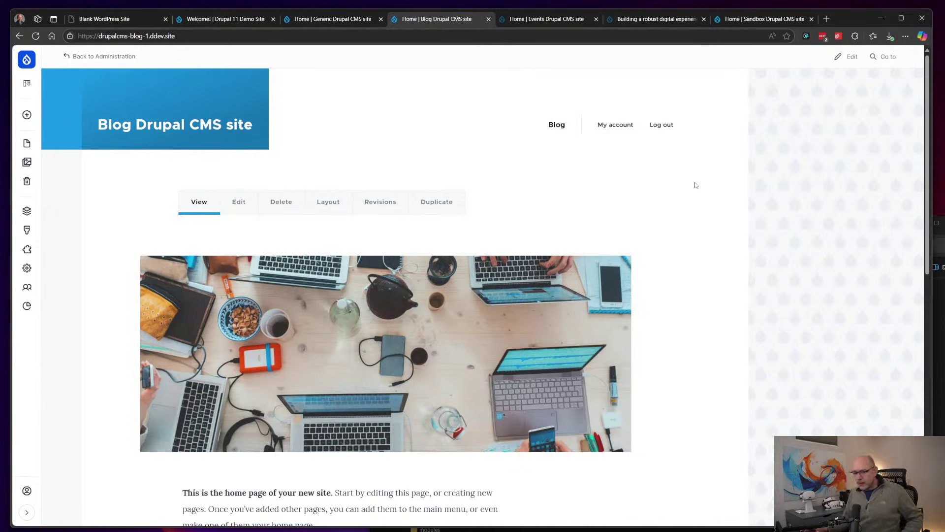
mouse_move(167, 127)
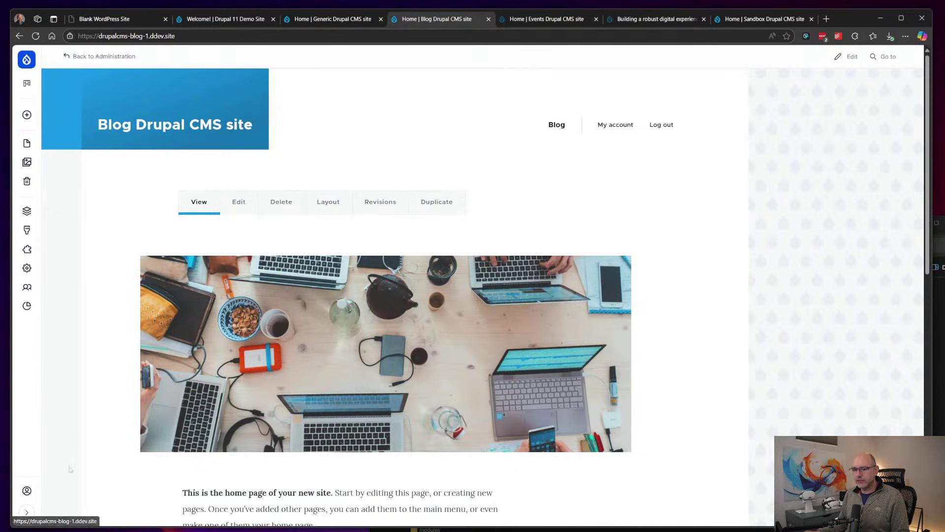
left_click(27, 513)
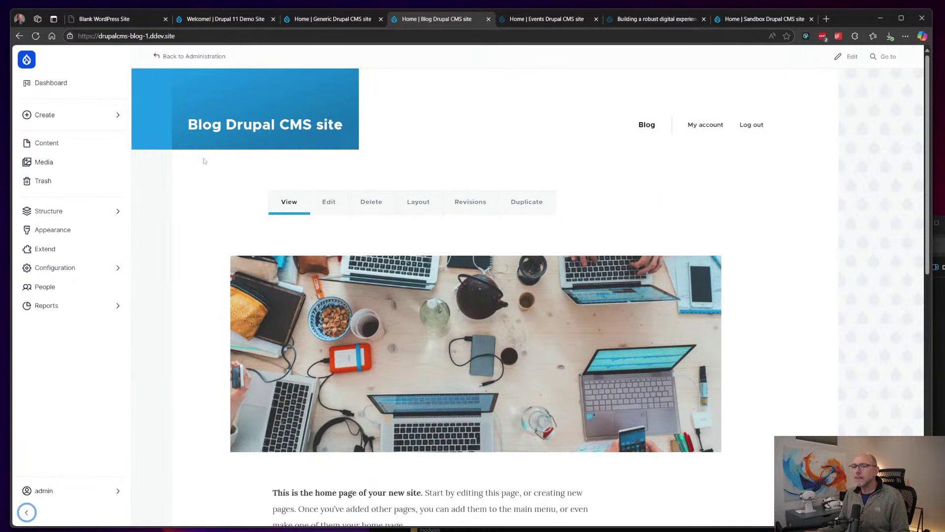
Step: Visit the dashboard, return to the blog home page, and toggle the admin menu between icons and labels
left_click(89, 84)
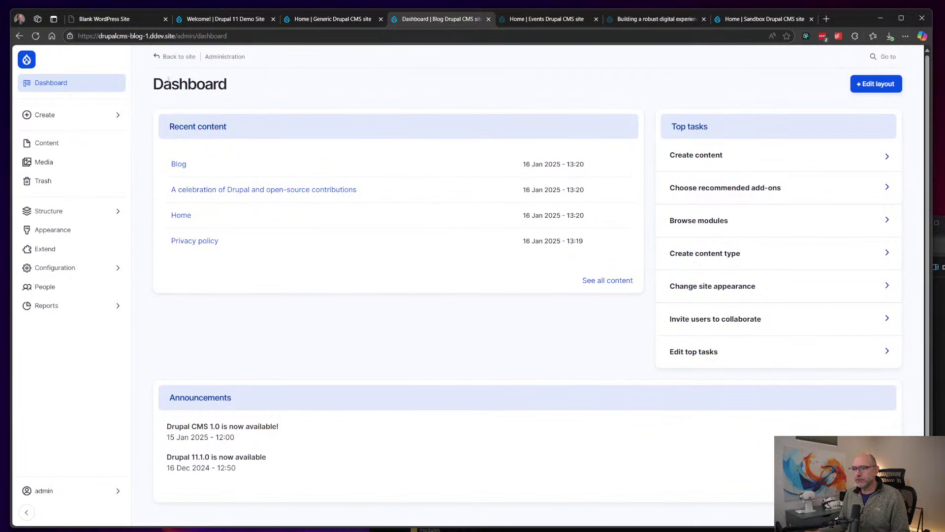
left_click(176, 57)
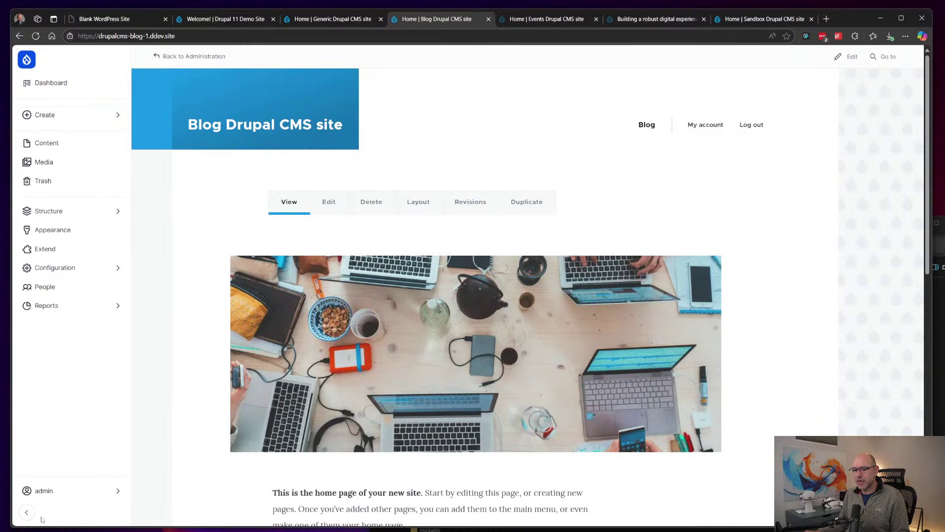
left_click(27, 513)
left_click(27, 512)
left_click(27, 512)
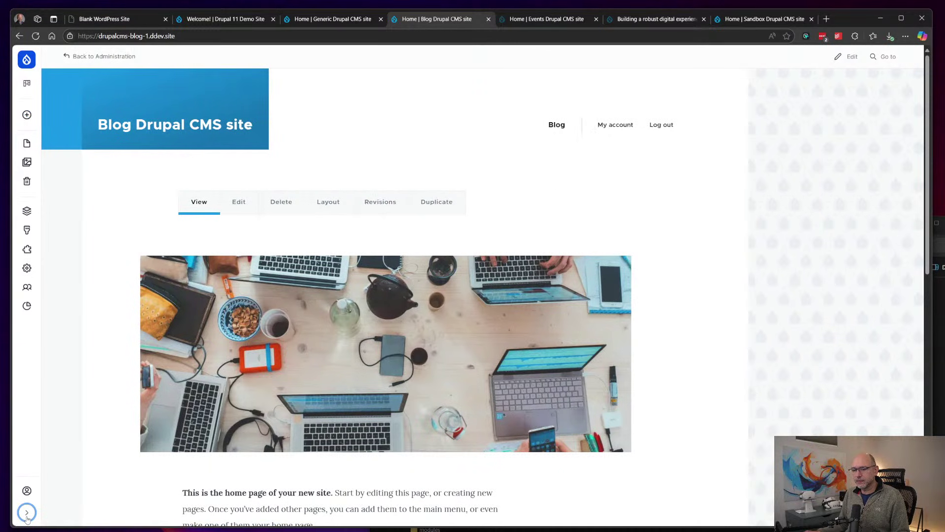
left_click(26, 513)
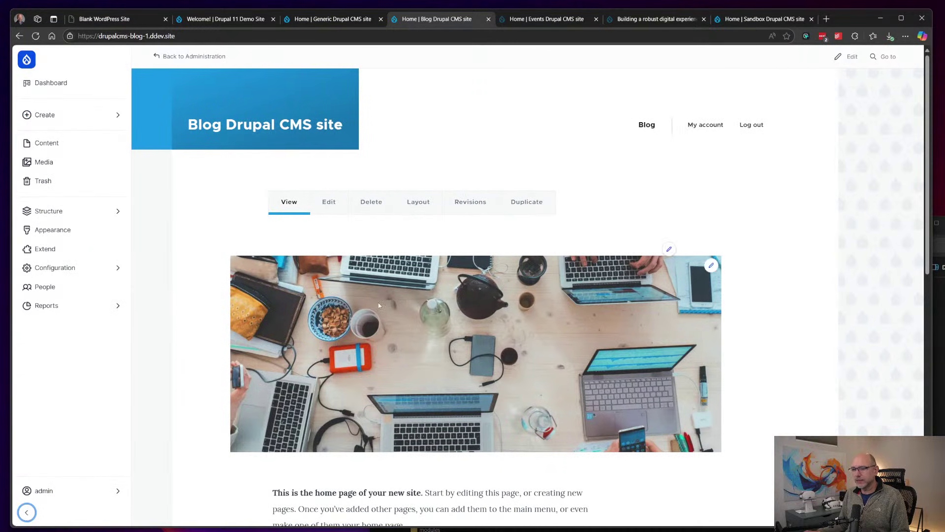
Step: Scroll down to the Latest section and bring up its edit shortcuts
scroll(439, 285, "down", 10)
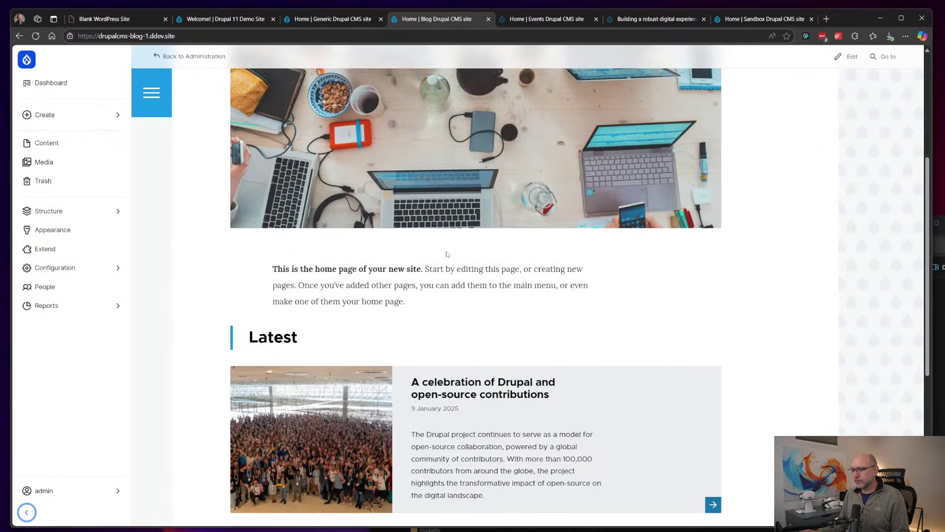
scroll(447, 254, "up", 10)
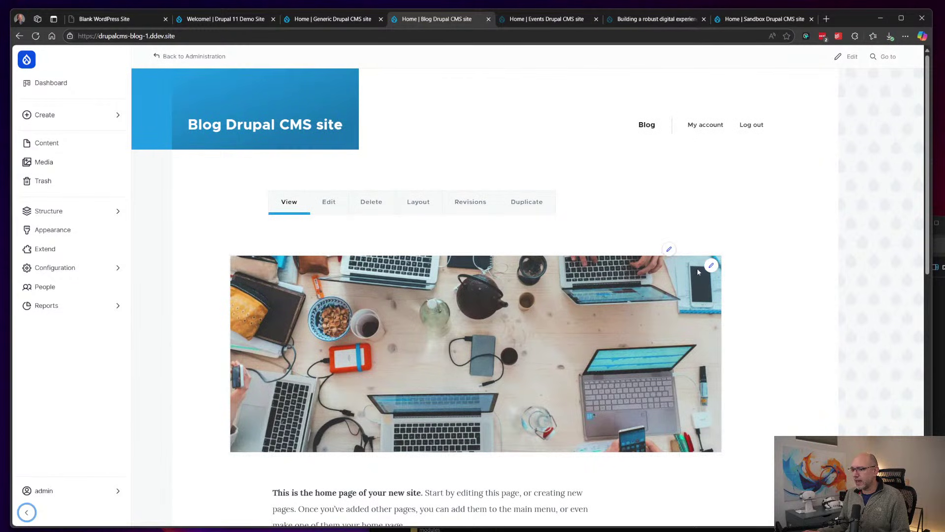
scroll(518, 328, "down", 3)
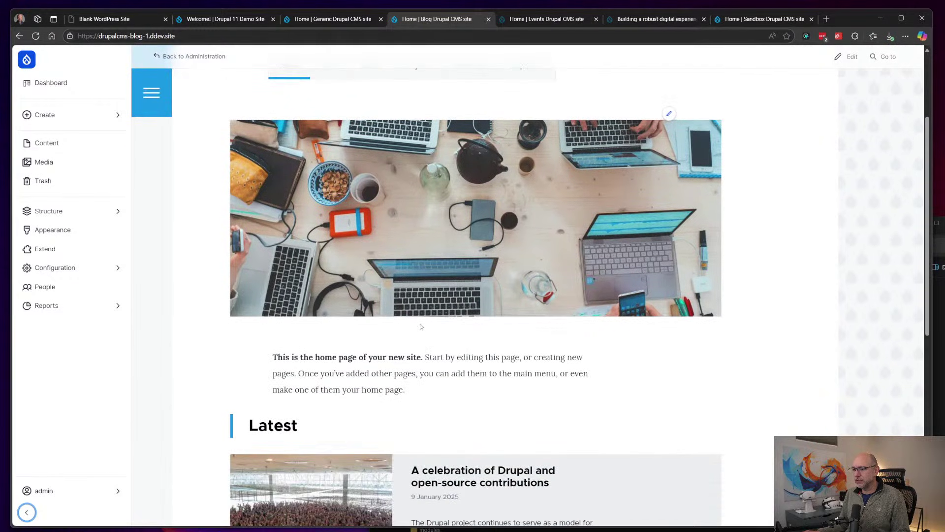
scroll(421, 326, "down", 3)
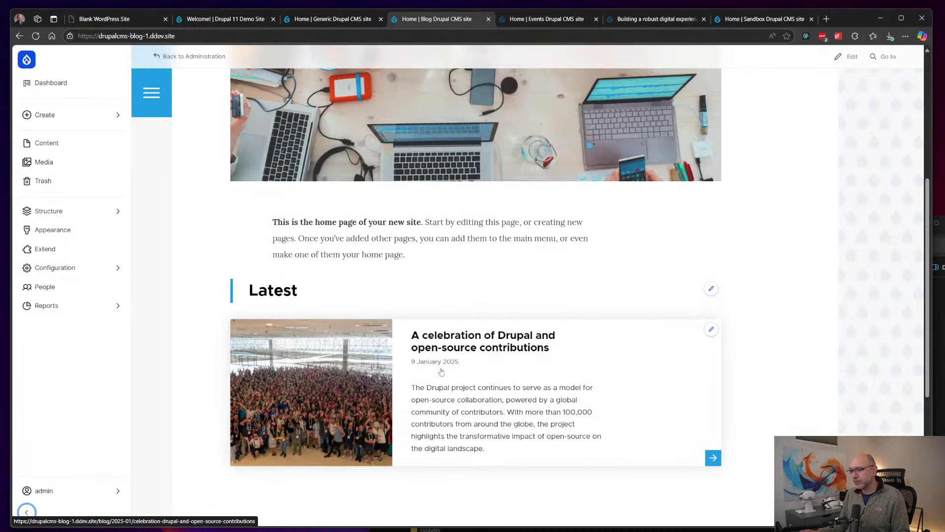
scroll(441, 372, "up", 1)
scroll(433, 362, "down", 2)
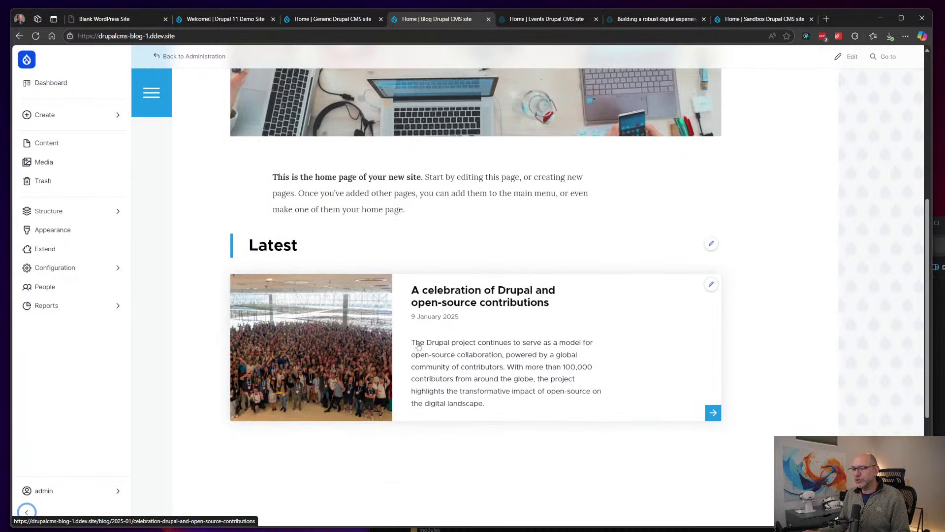
left_click(711, 285)
Step: Cancel out of the Latest view editor and open the 'A celebration of Drupal and open-source contributions' article
left_click(688, 305)
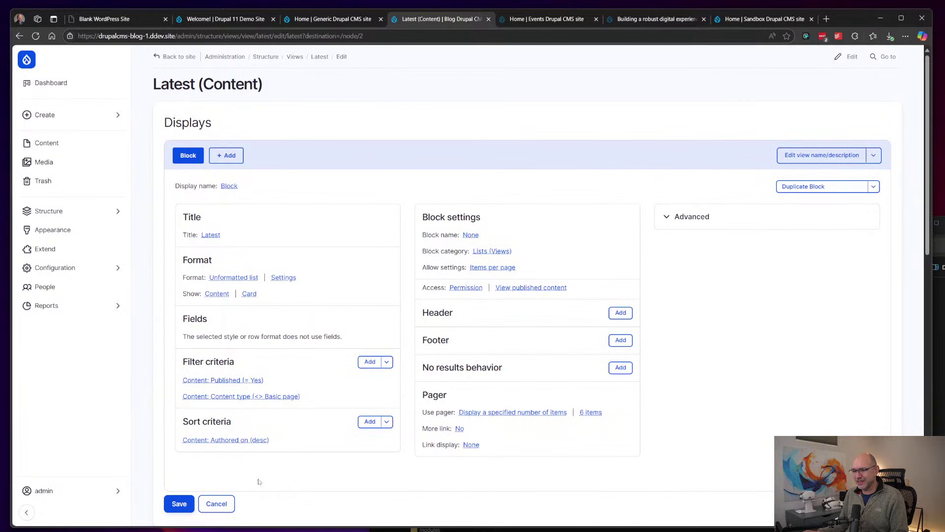
left_click(217, 503)
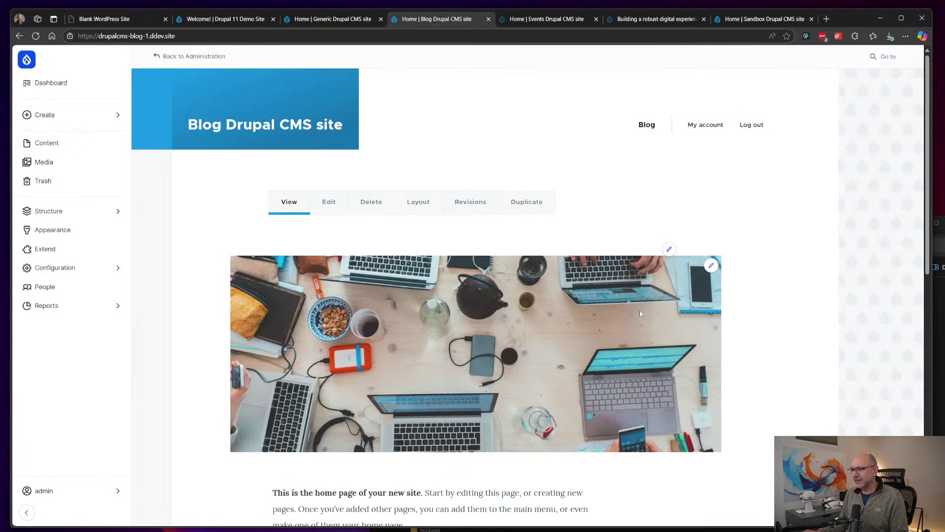
scroll(532, 215, "down", 5)
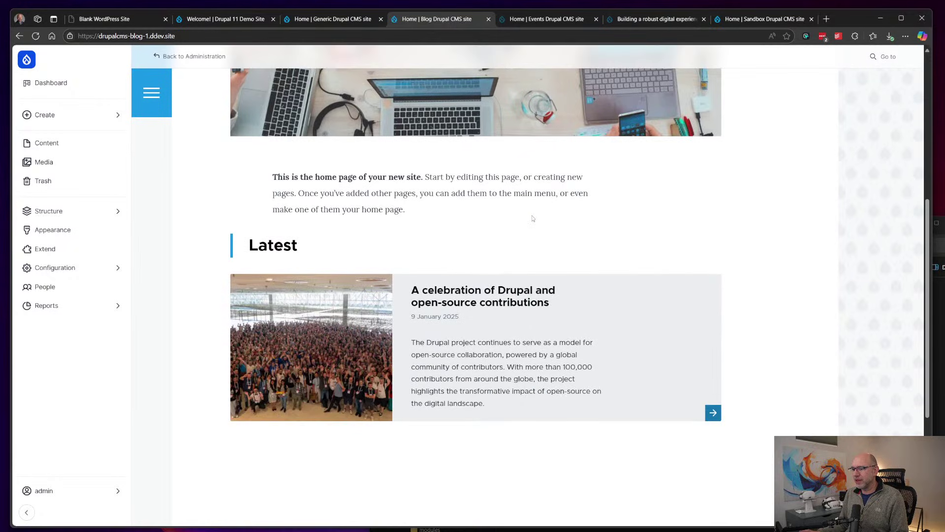
scroll(532, 214, "down", 2)
left_click(512, 232)
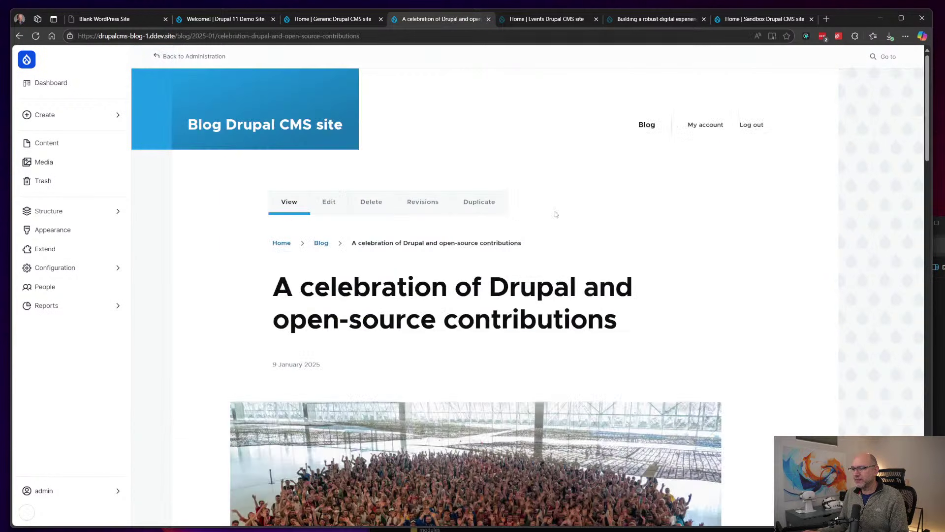
scroll(571, 212, "down", 2)
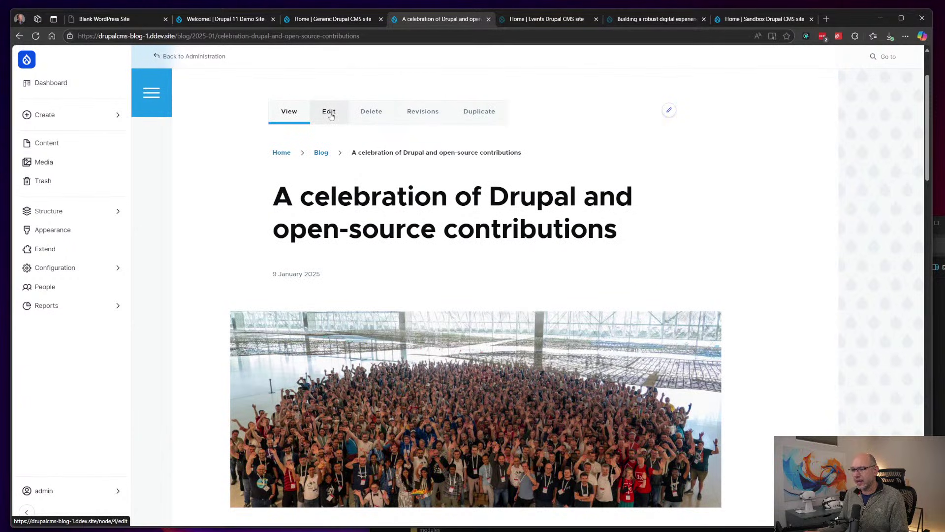
Step: Look over the admin Dashboard, then go to the Content overview through the Create flyout
left_click(59, 83)
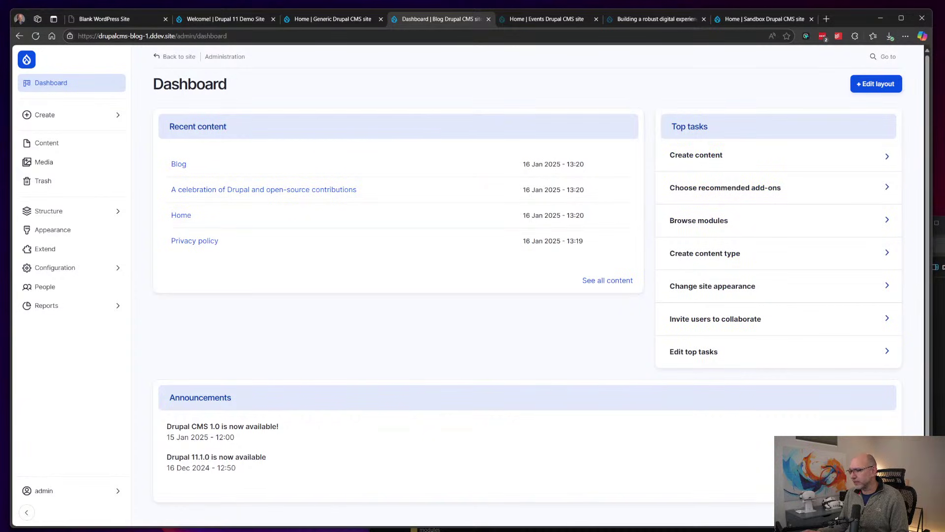
scroll(767, 445, "down", 1)
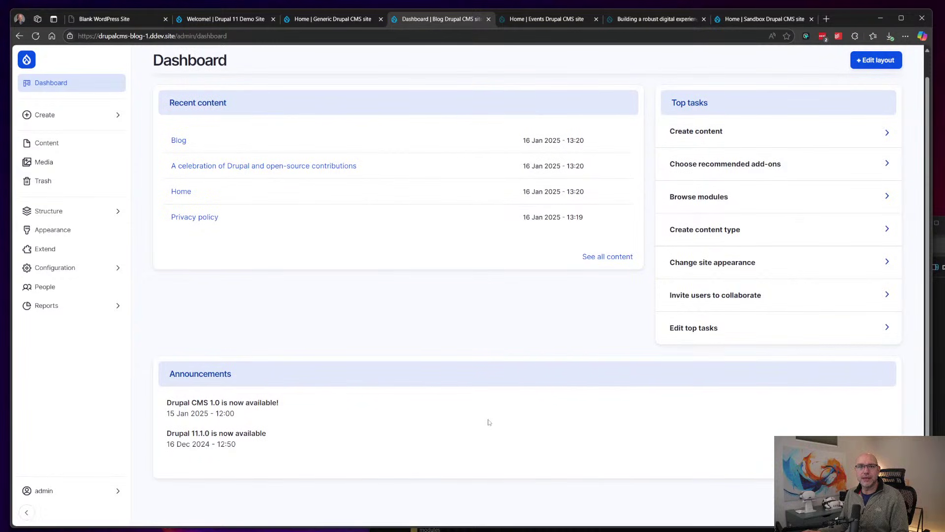
scroll(469, 337, "up", 1)
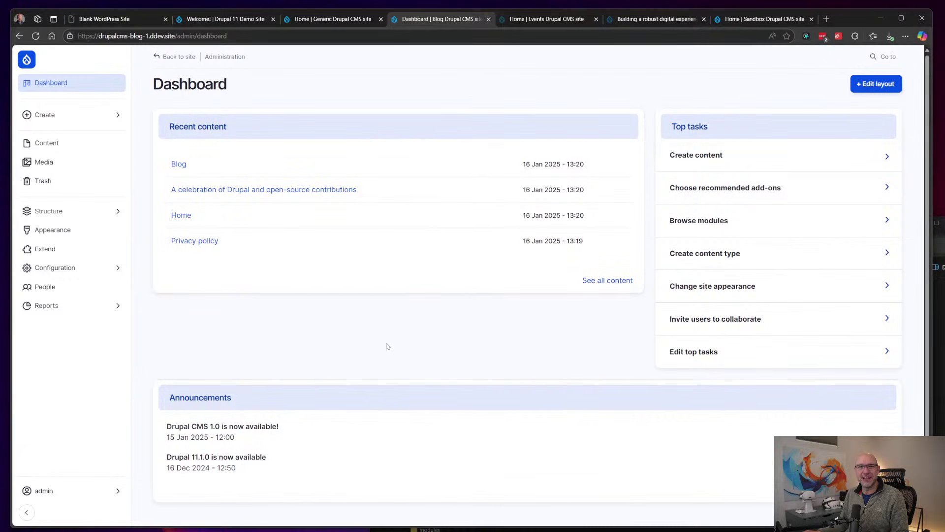
mouse_move(54, 123)
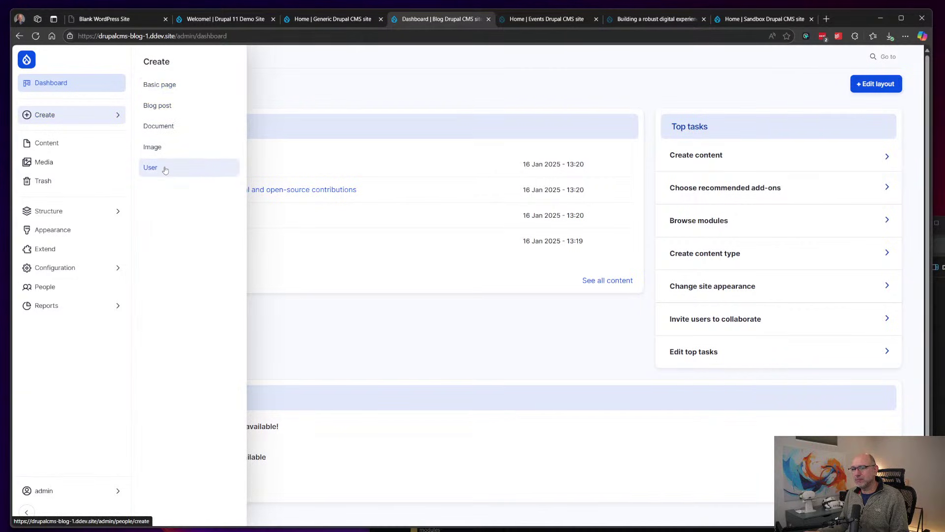
left_click(63, 144)
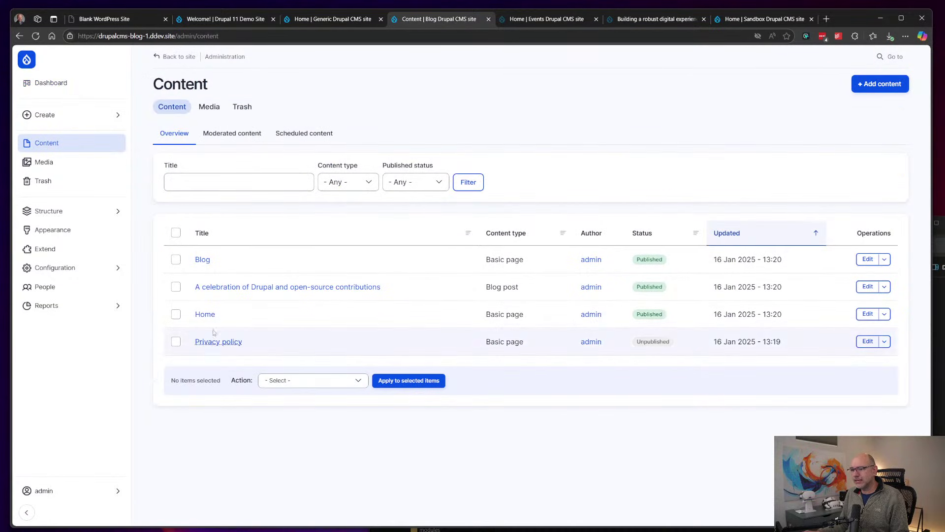
Step: Check the content type and status filters, the Moderated and Scheduled lists, then show Media as a grid
left_click(347, 184)
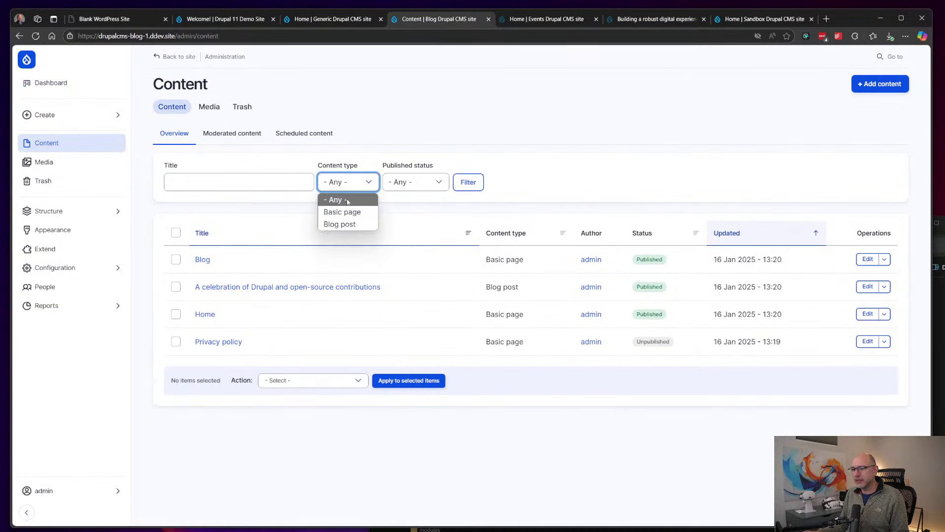
left_click(423, 186)
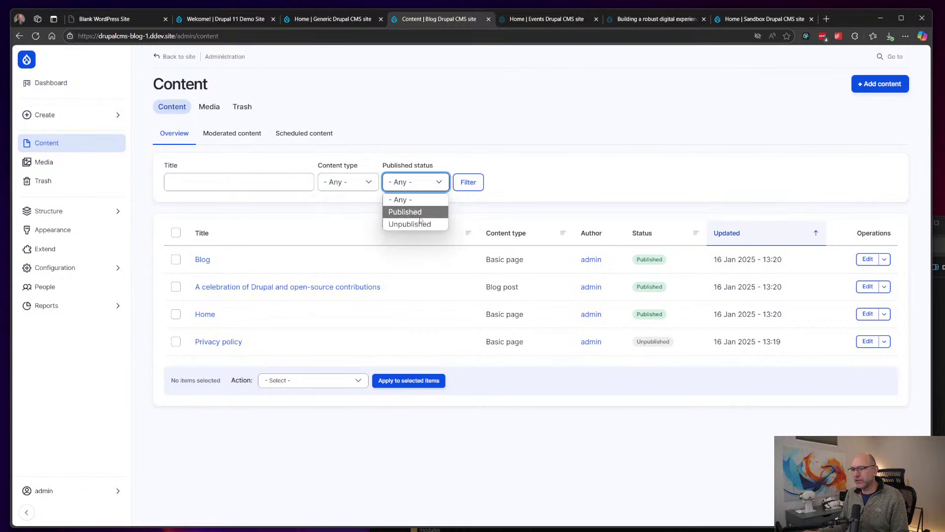
left_click(541, 144)
left_click(235, 136)
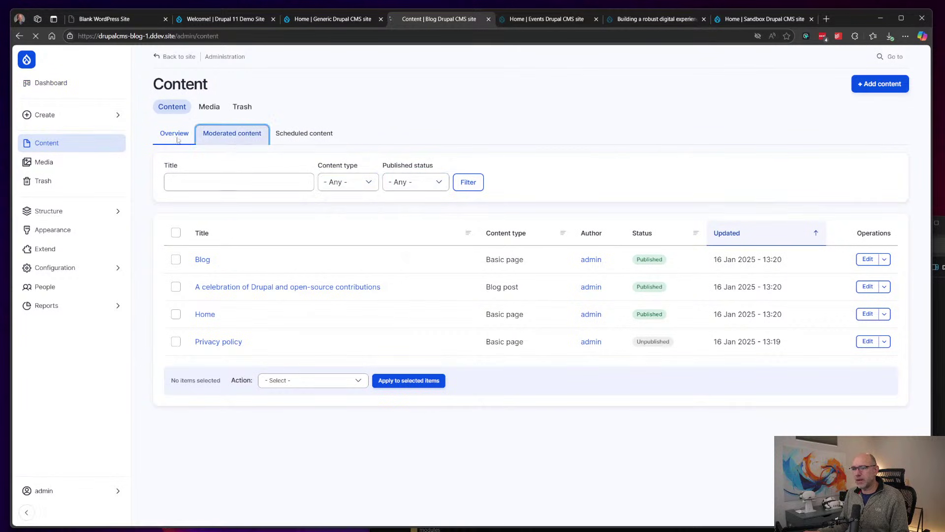
left_click(297, 143)
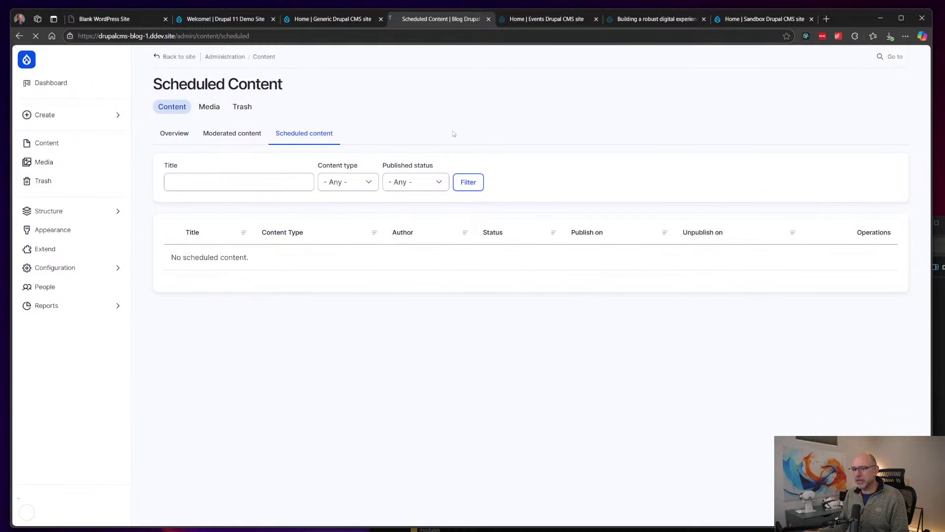
left_click(55, 164)
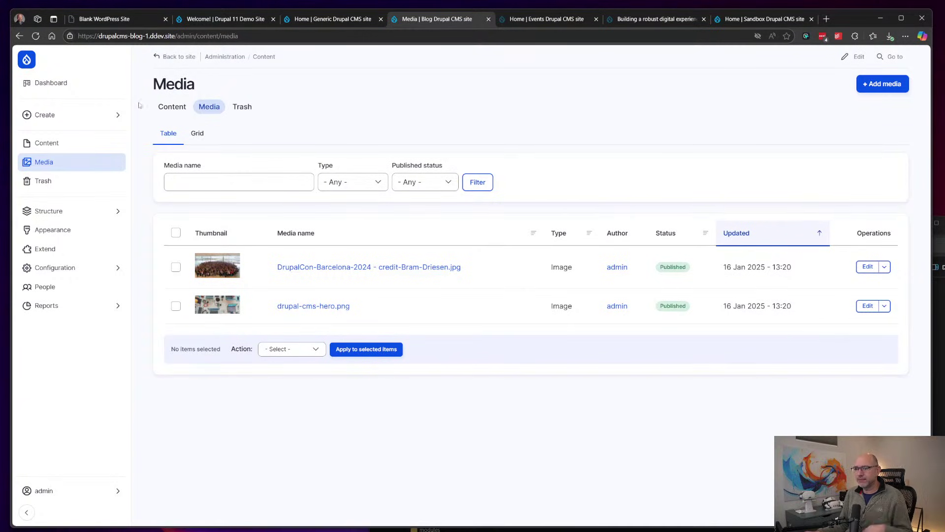
left_click(194, 136)
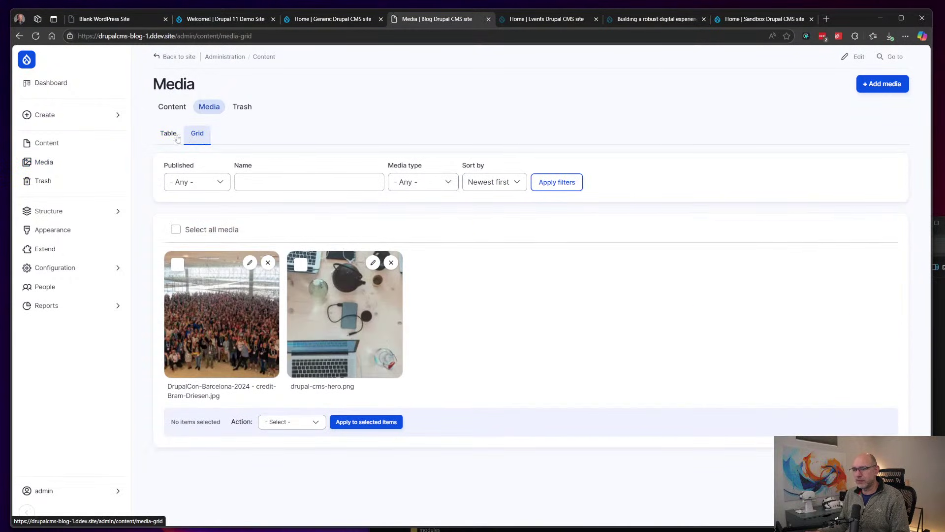
Step: Switch the Media library back to the table view and open Structure > Block layout
left_click(169, 135)
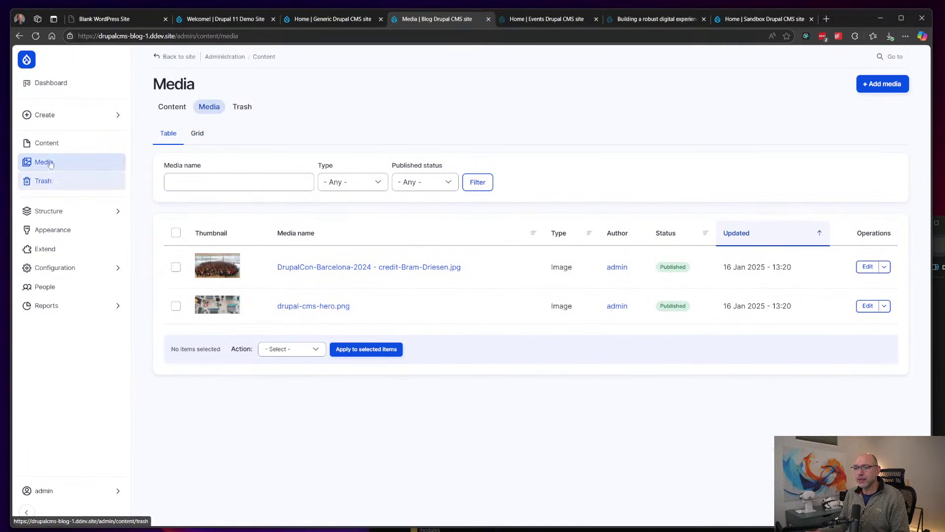
left_click(74, 211)
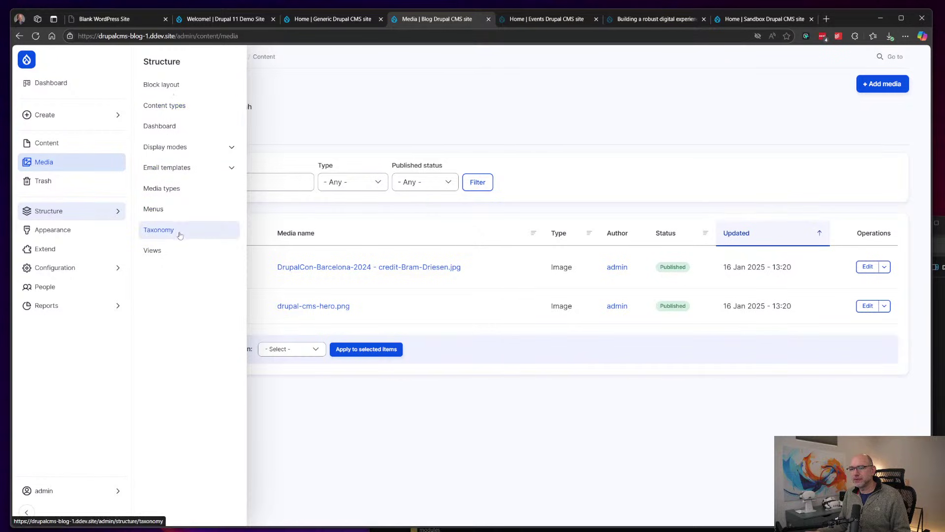
left_click(182, 88)
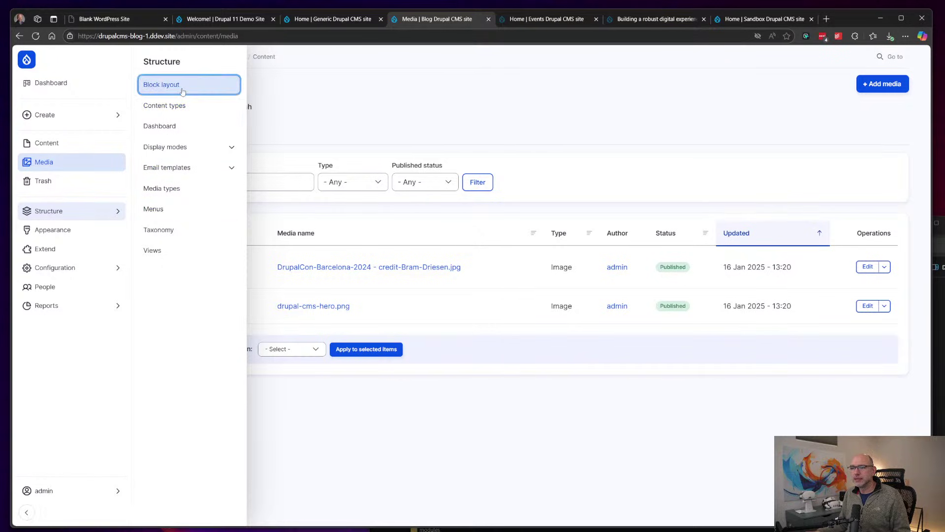
Step: Open the Main navigation block's settings and review its 2 menu levels in the Primary menu region
scroll(438, 196, "down", 1)
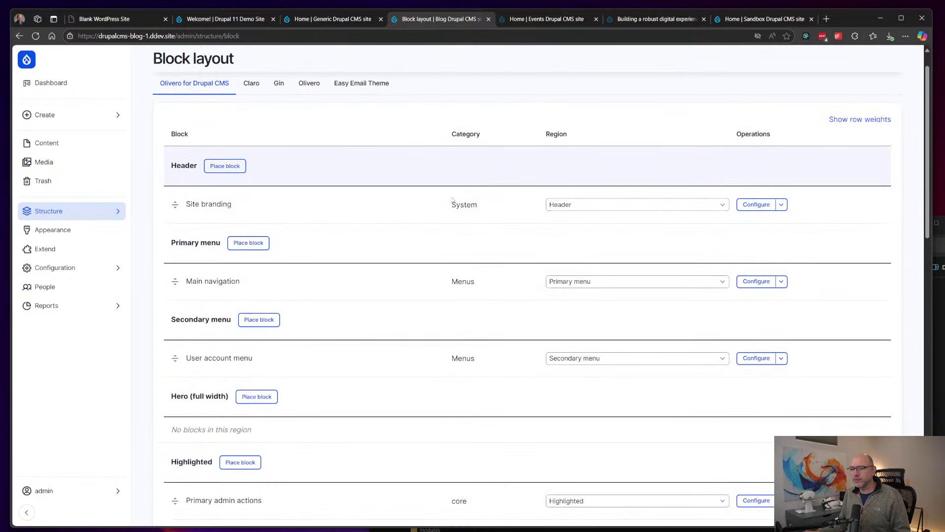
scroll(265, 229, "down", 1)
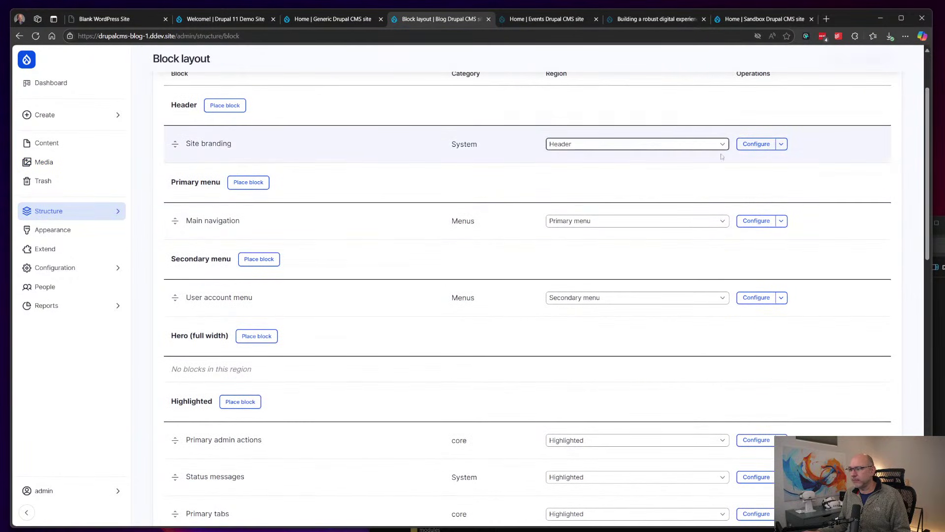
left_click(757, 222)
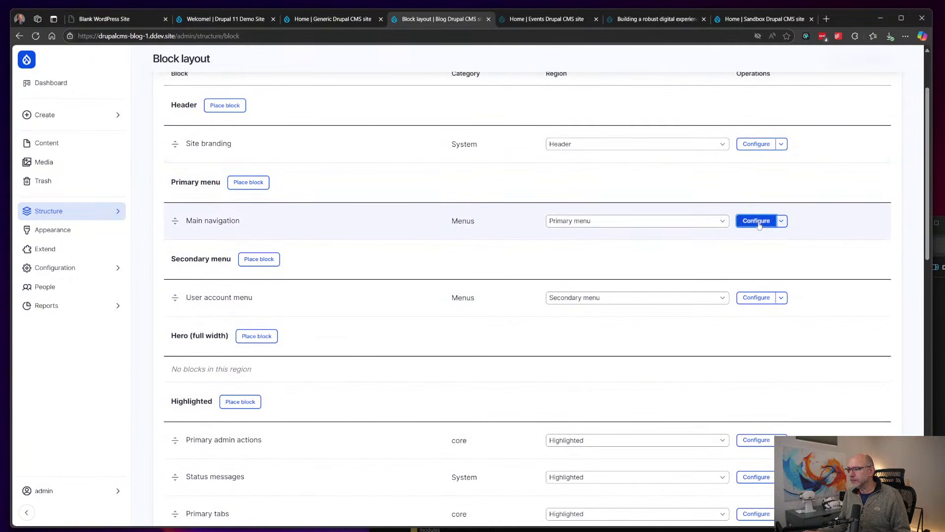
scroll(503, 229, "down", 2)
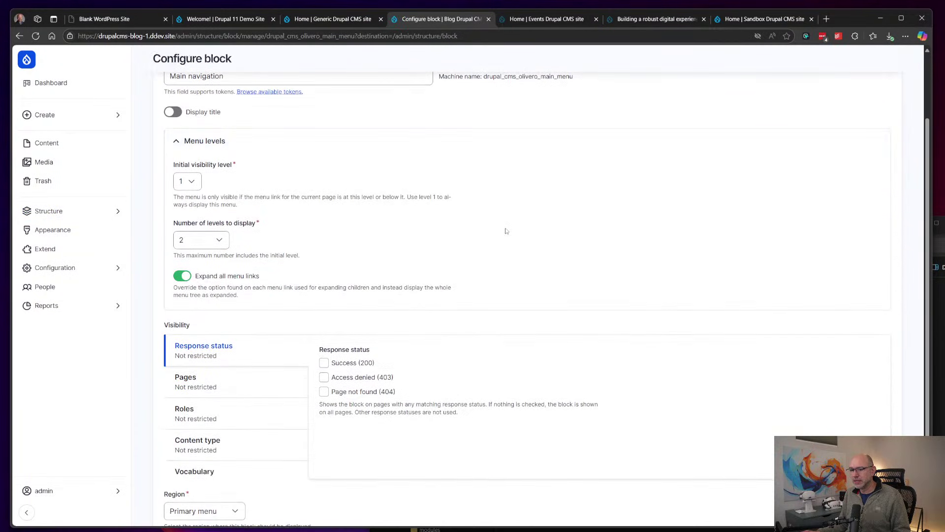
scroll(506, 231, "down", 2)
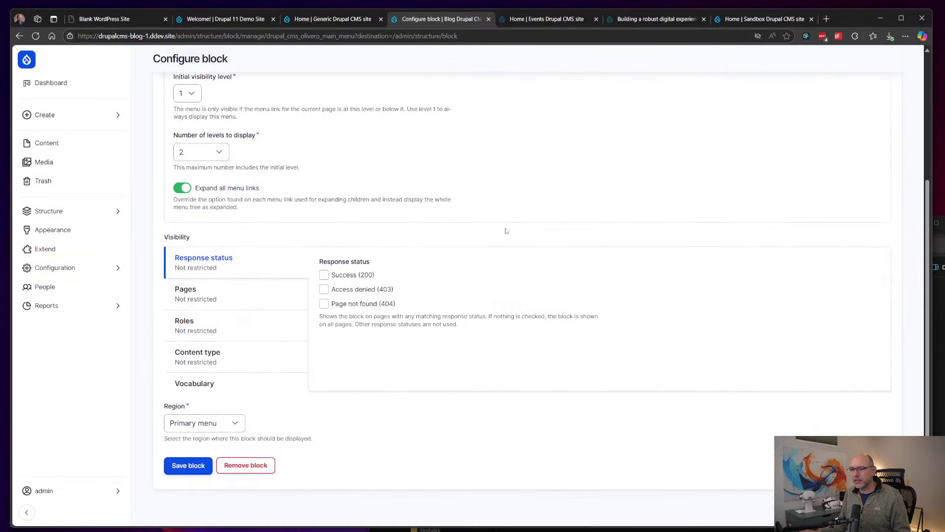
scroll(505, 231, "up", 4)
Step: Open Content types and inspect the Manage fields pages of Blog post and Basic page
mouse_move(81, 219)
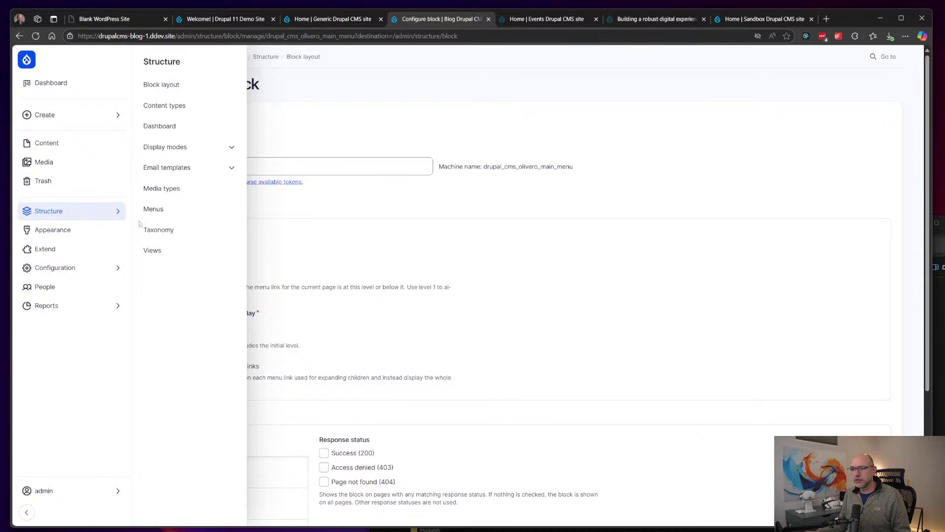
left_click(168, 106)
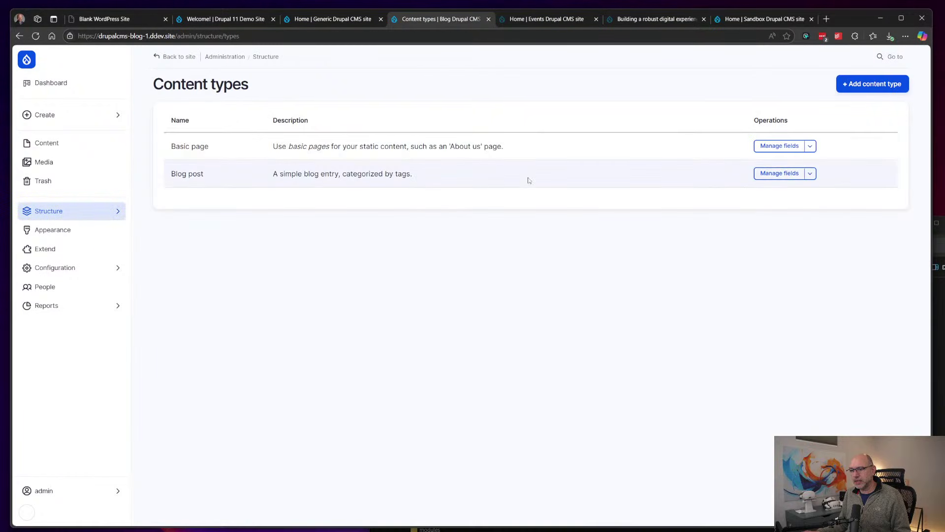
left_click(792, 175)
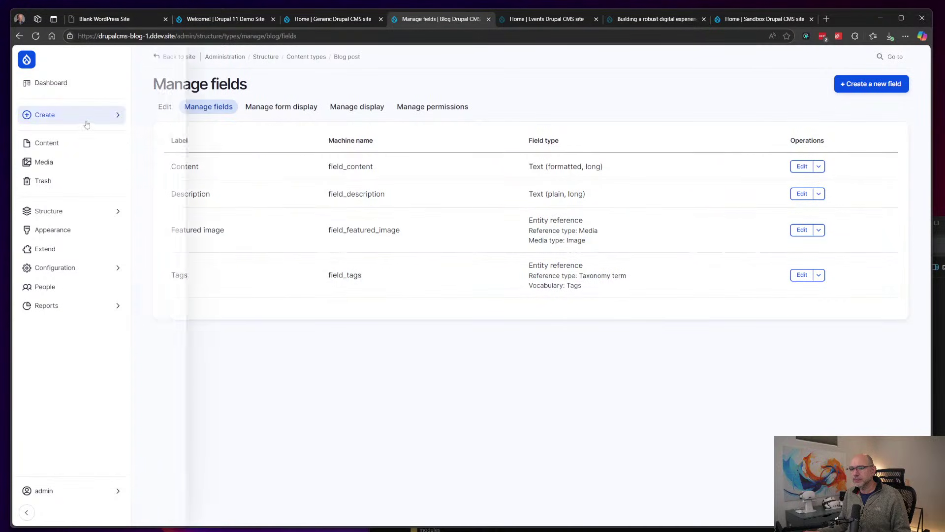
left_click(19, 36)
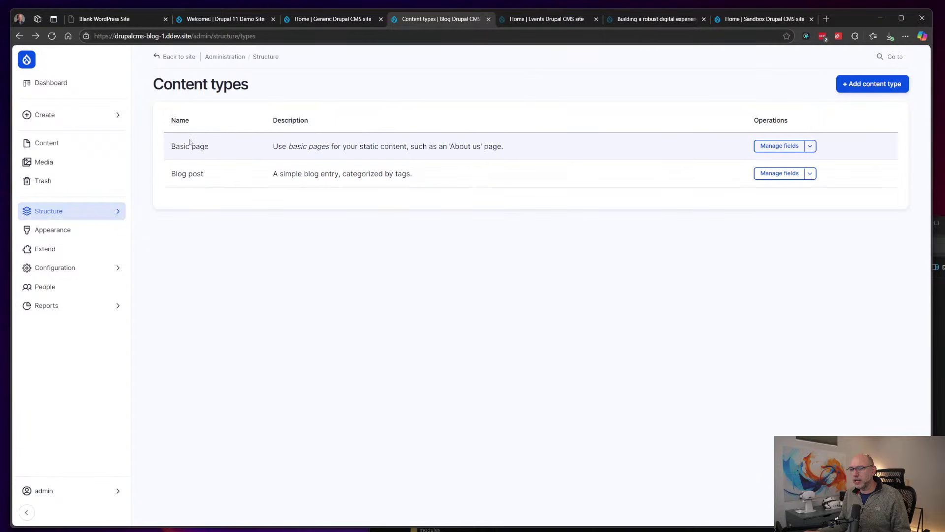
left_click(779, 146)
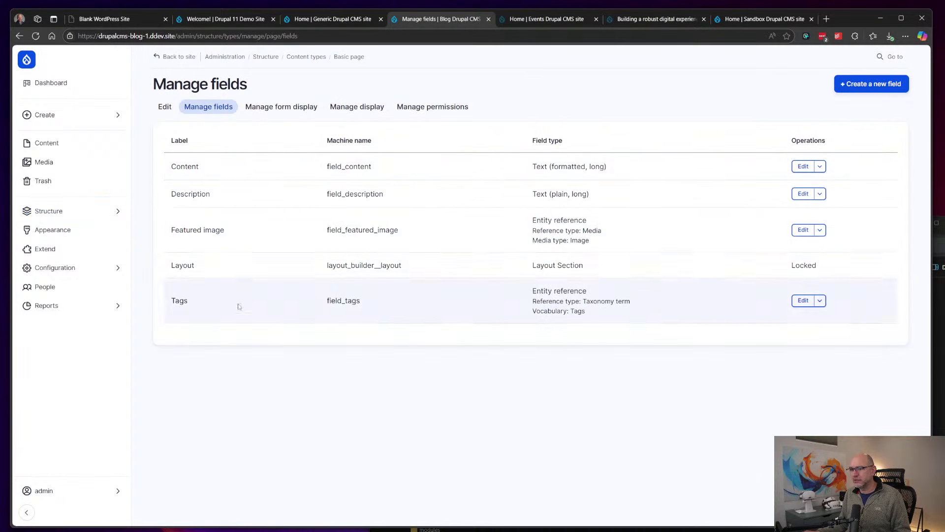
Step: View the Basic page settings form and the Content list, then start a new content type
left_click(164, 107)
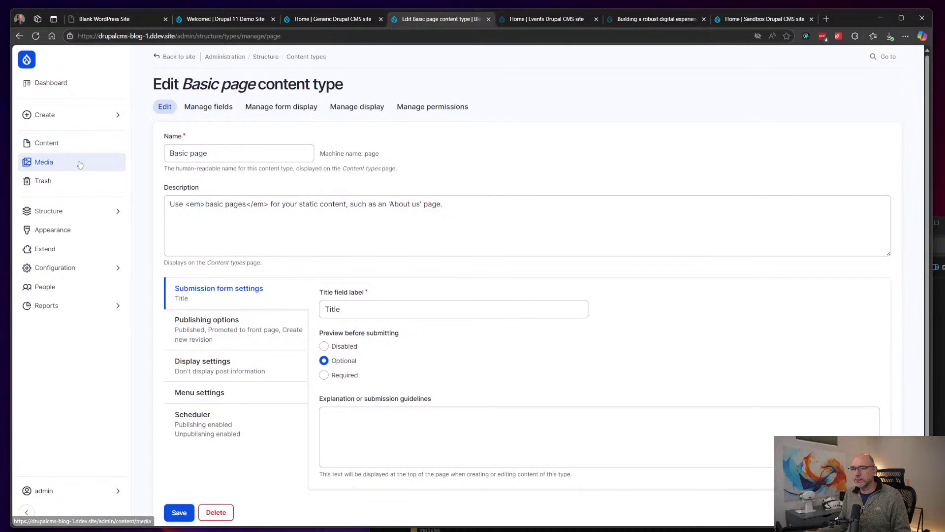
left_click(73, 143)
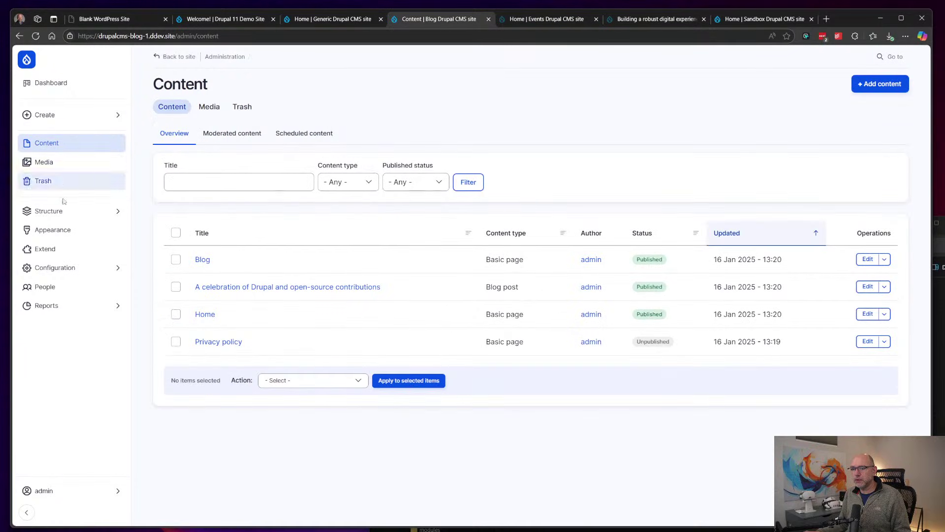
left_click(64, 213)
left_click(164, 106)
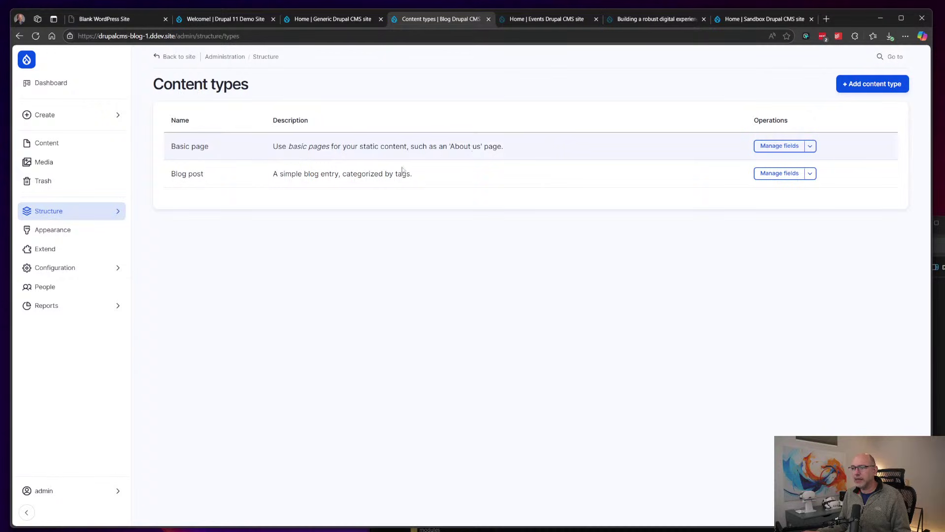
left_click(862, 87)
Step: Name the content type 'Employees' with the description 'People that work here'
left_click(206, 130)
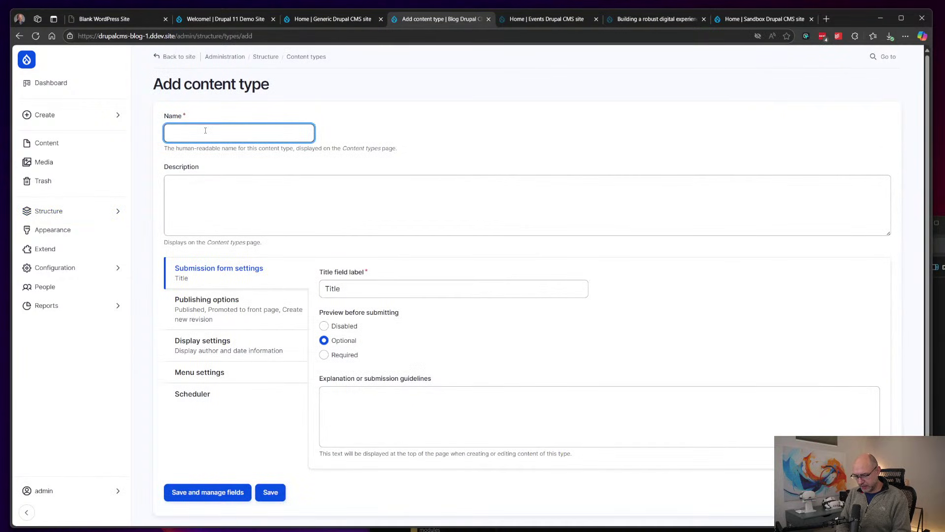
type("Emplo")
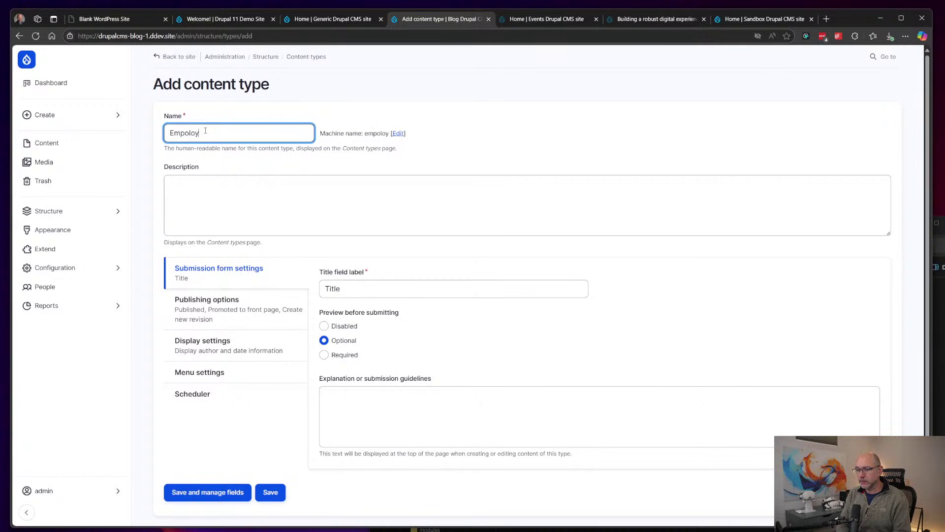
type("yees")
left_click(262, 198)
left_click(220, 199)
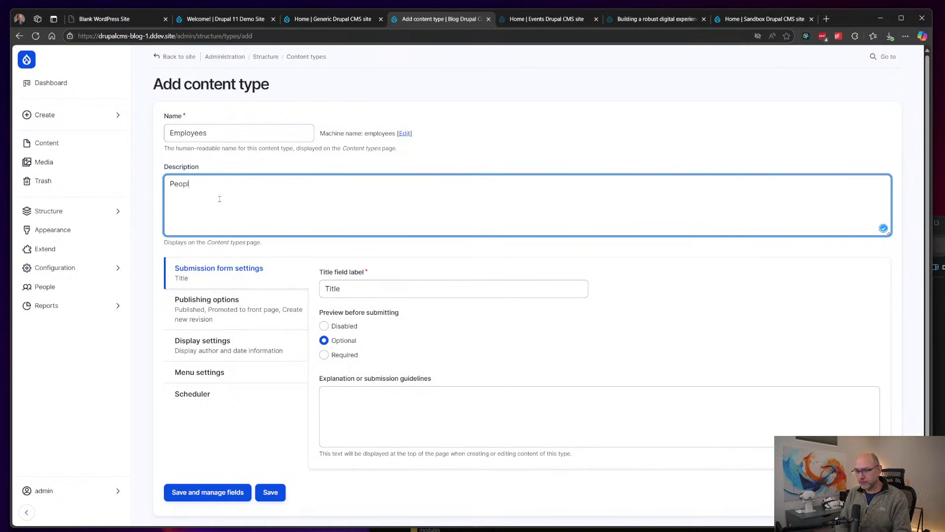
type("People that work here")
Step: Turn off 'Display author and date information' while reviewing the publishing, menu and scheduling settings
left_click(258, 309)
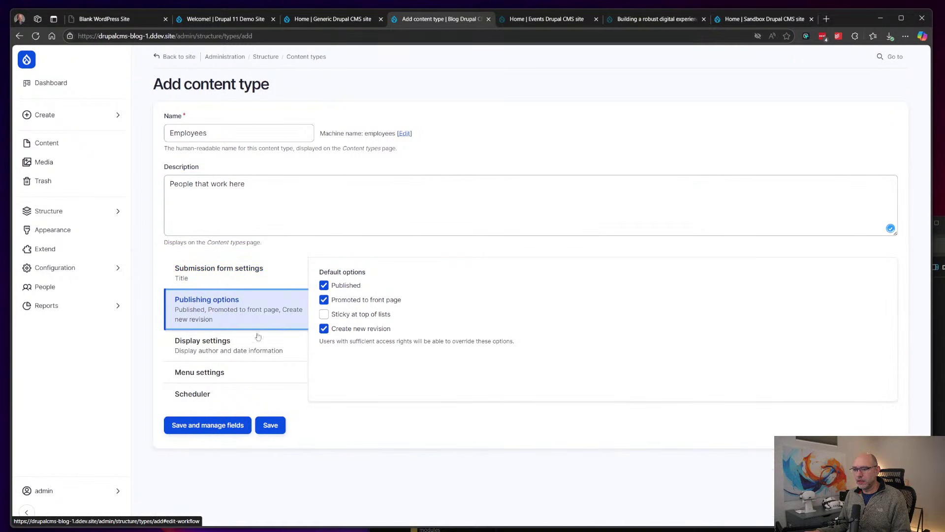
left_click(241, 345)
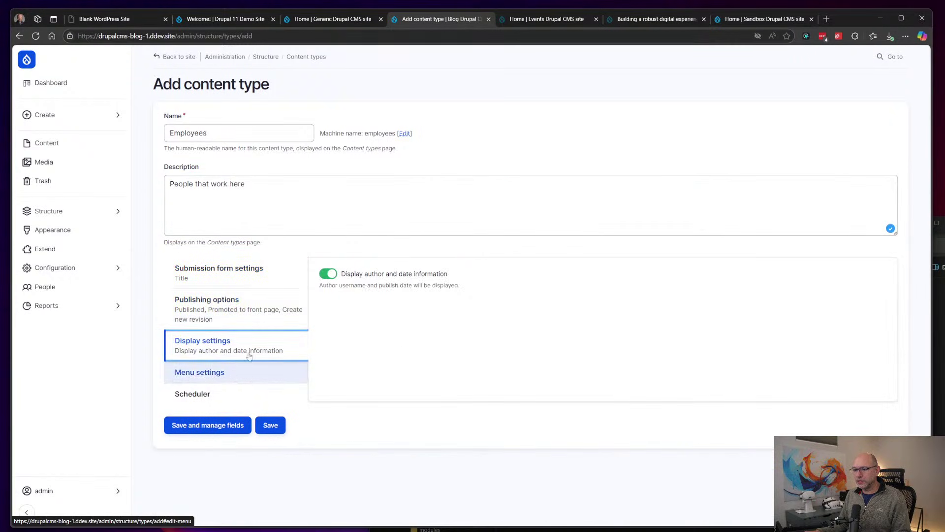
left_click(326, 274)
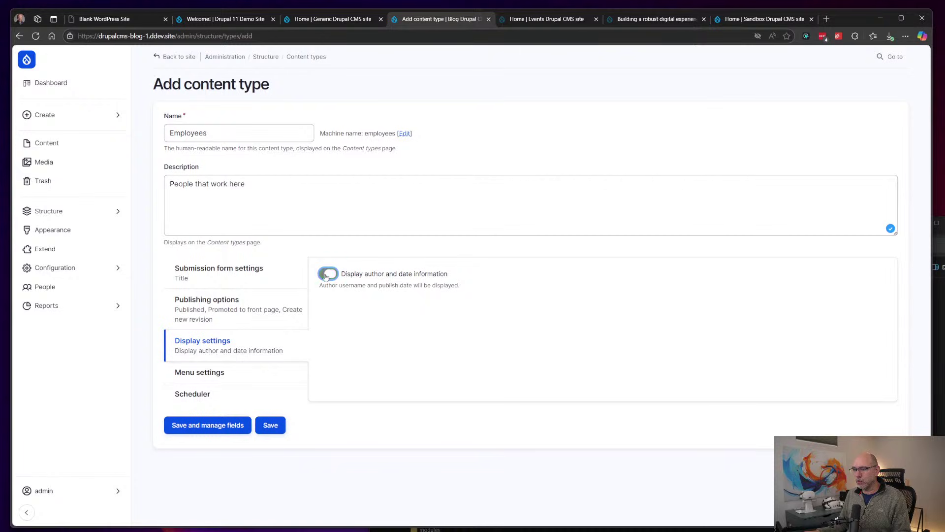
left_click(251, 372)
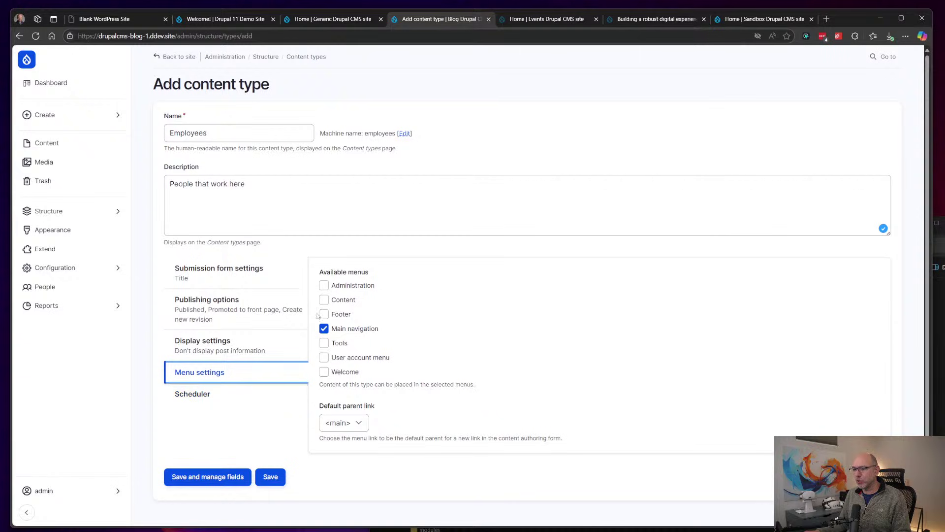
left_click(236, 393)
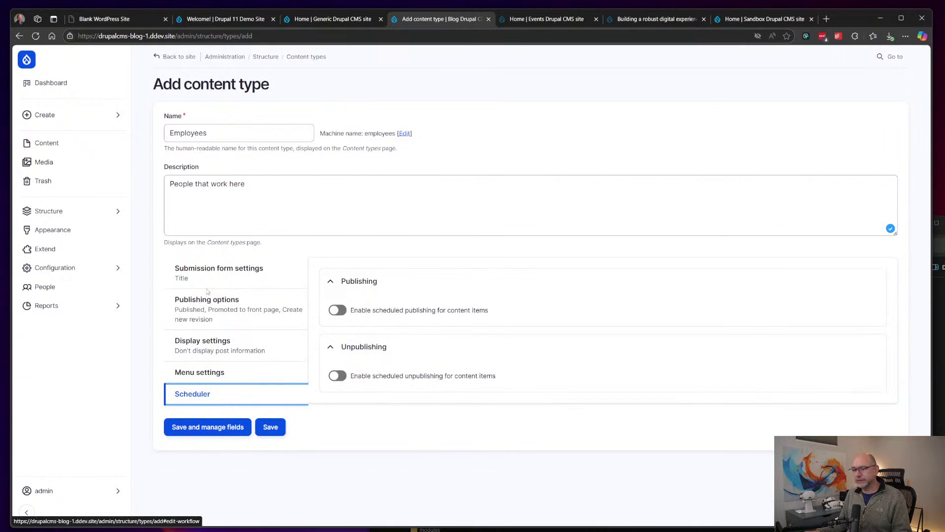
left_click(252, 279)
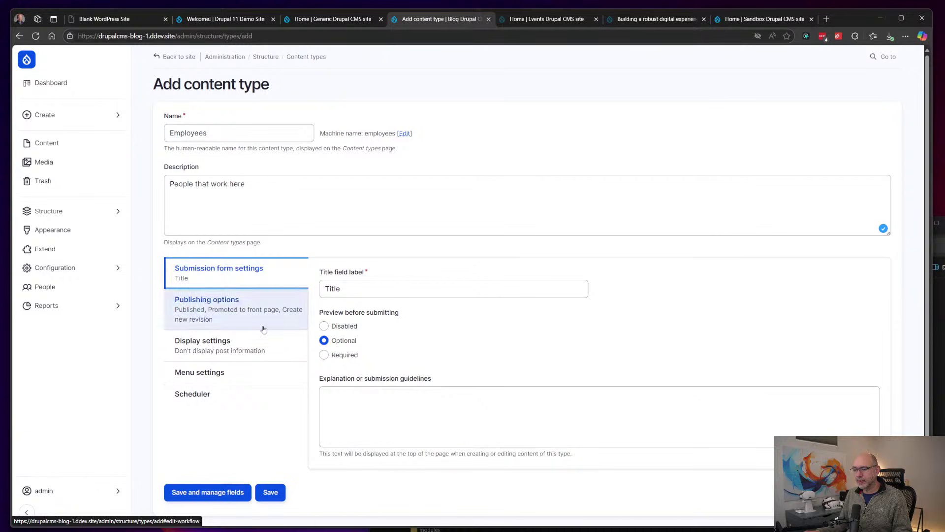
Step: Save the Employees type and add a Biography formatted long-text field with default settings
left_click(216, 493)
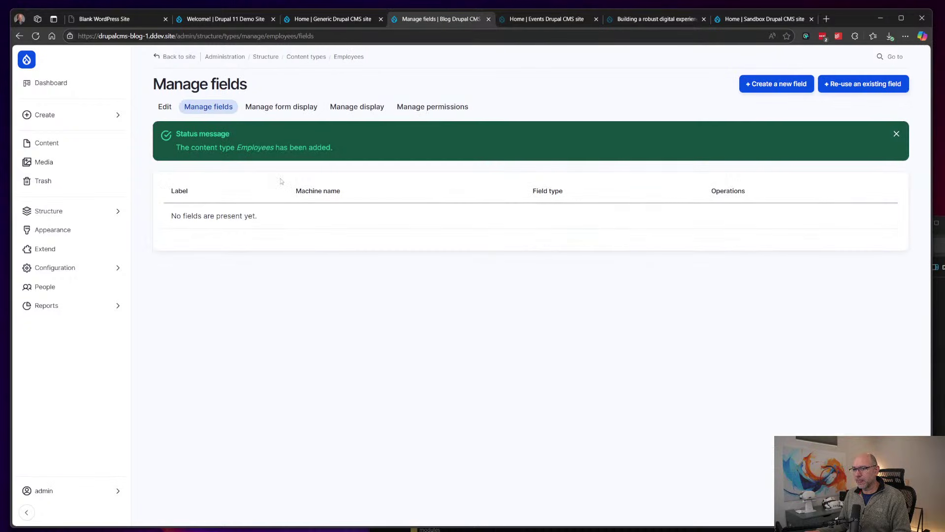
left_click(777, 83)
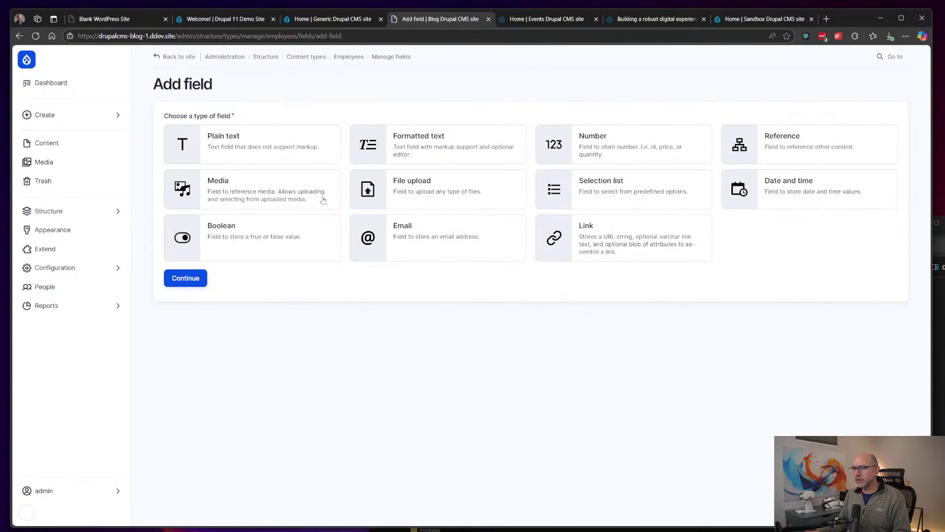
left_click(417, 145)
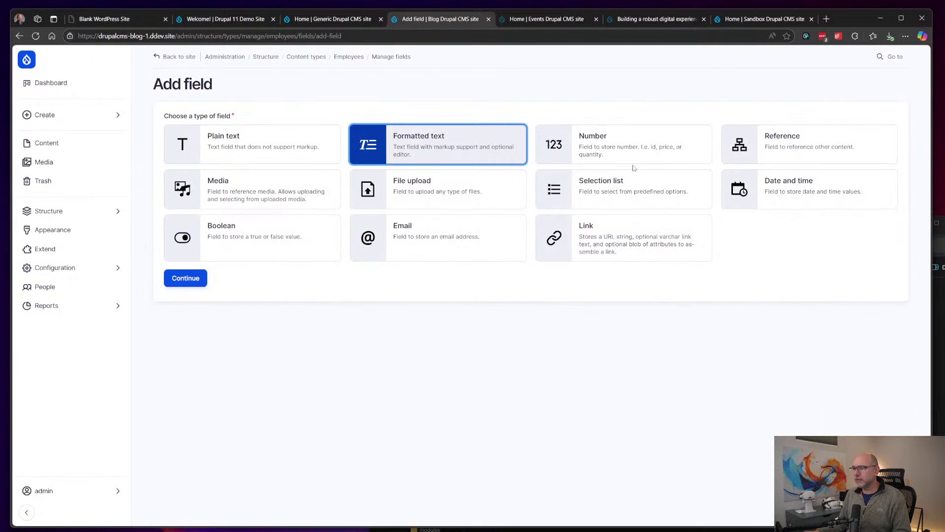
left_click(186, 279)
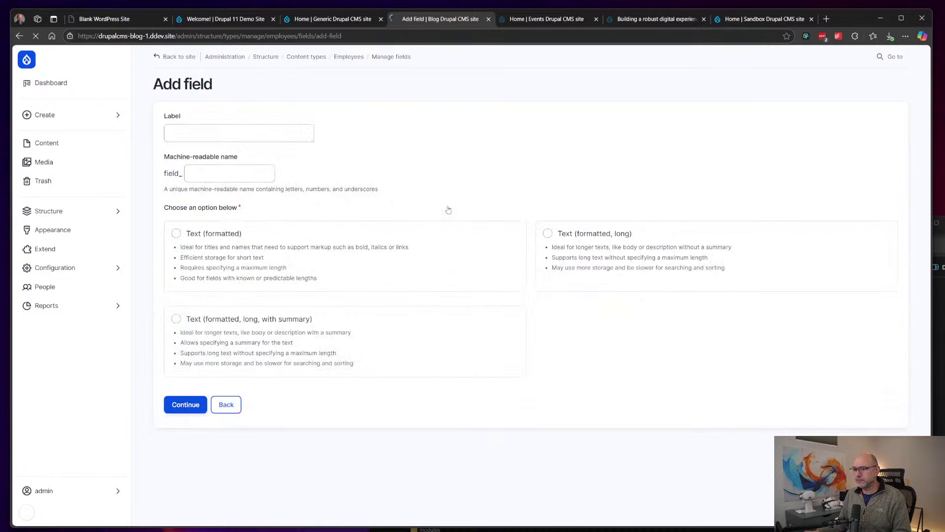
type("Biography")
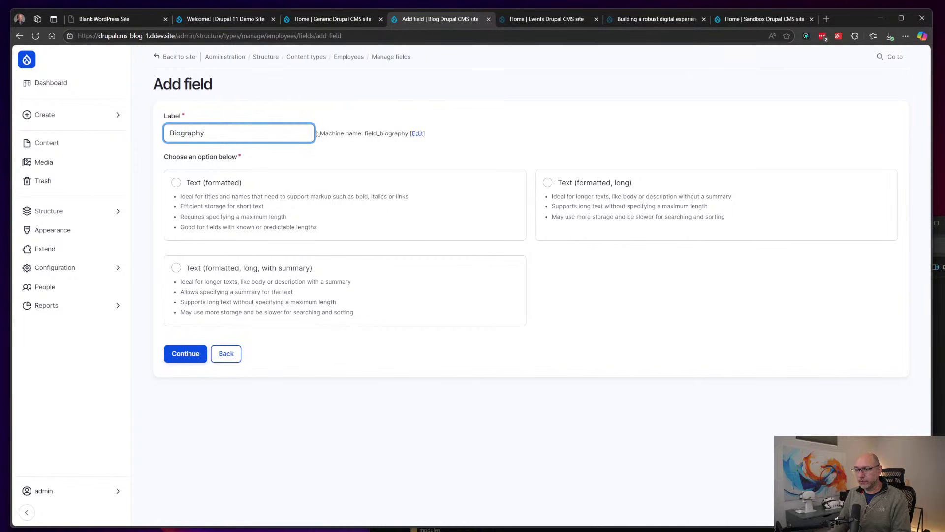
left_click(574, 190)
left_click(186, 353)
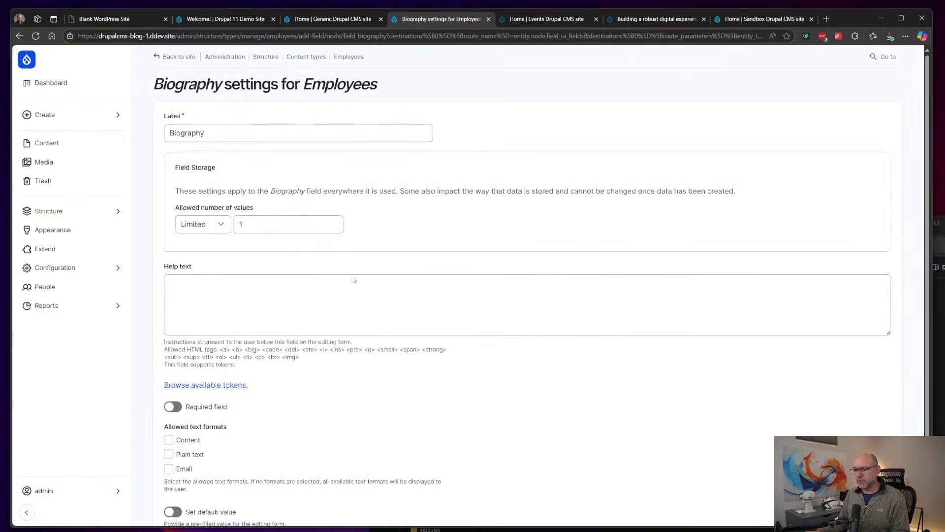
scroll(352, 278, "down", 2)
left_click(186, 470)
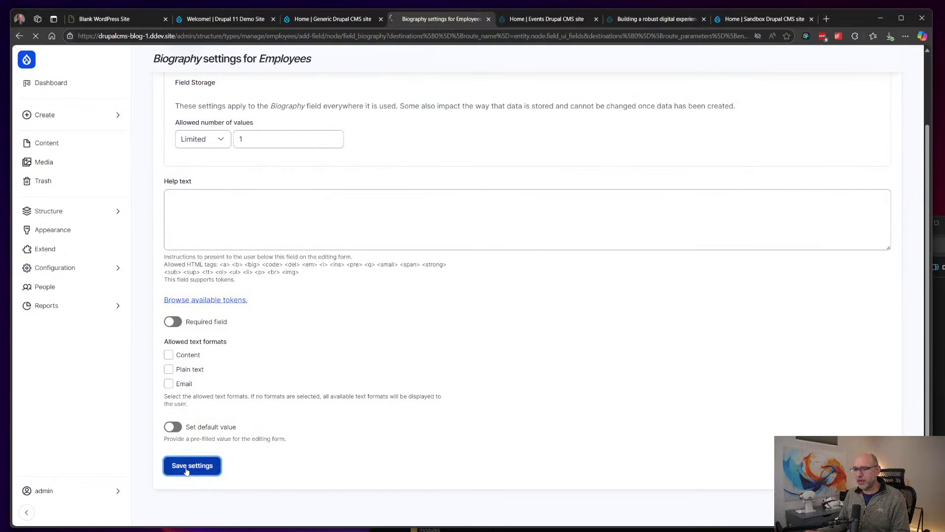
Step: Add a Preferred Name plain short-text field and save its field settings
left_click(791, 84)
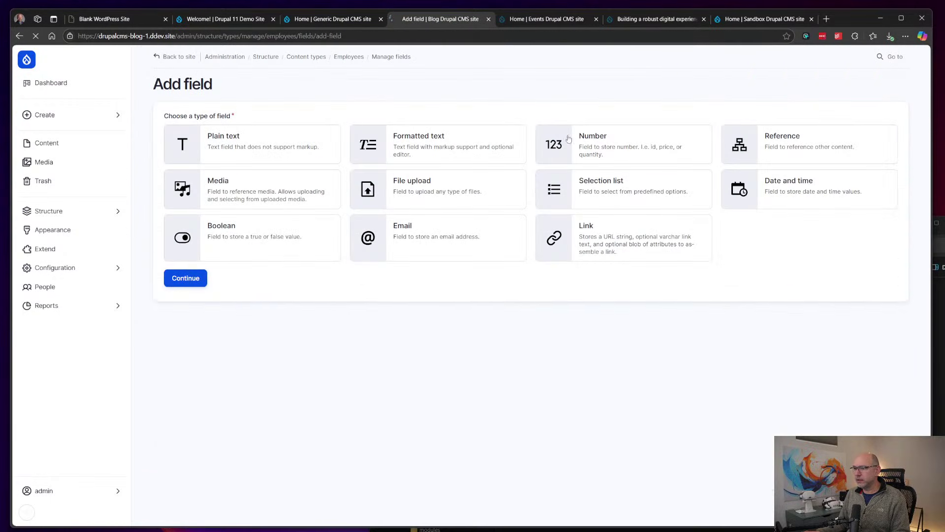
left_click(263, 141)
left_click(186, 278)
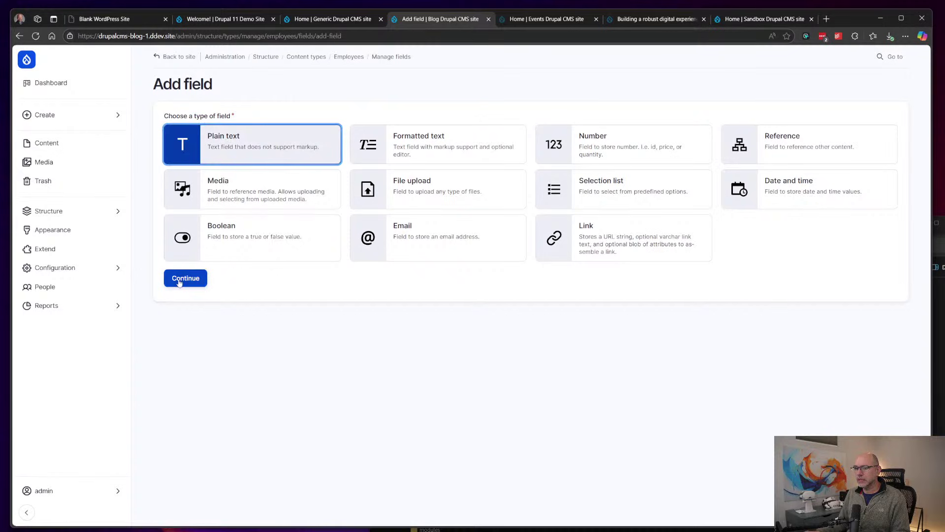
left_click(260, 128)
type("Preferred Name")
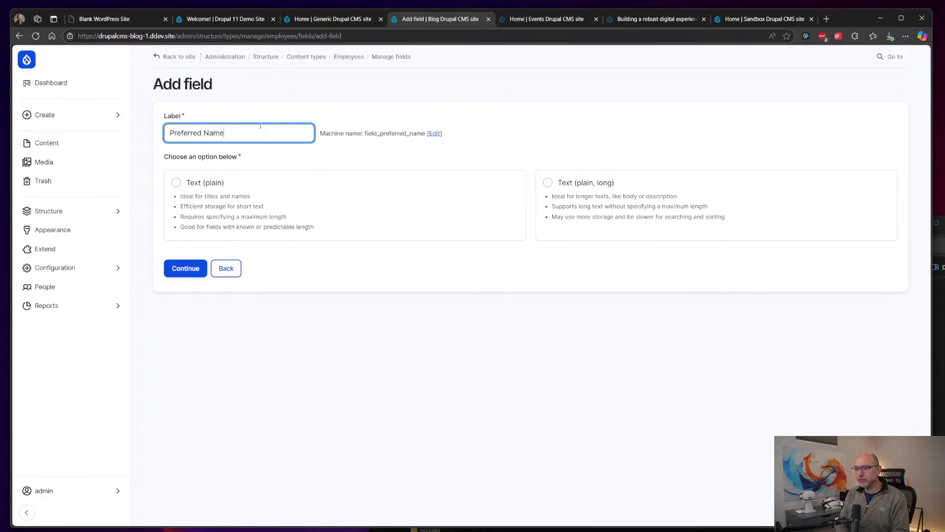
left_click(211, 186)
left_click(186, 268)
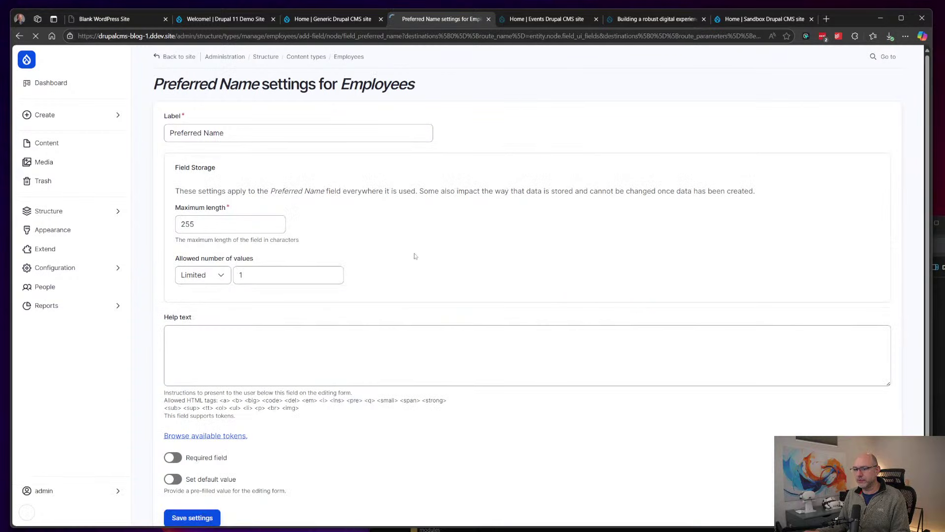
scroll(416, 257, "down", 1)
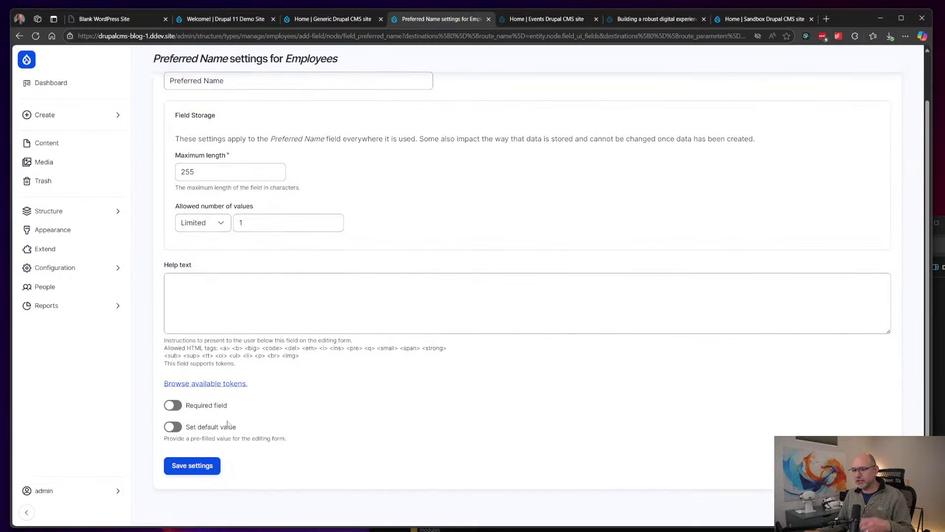
left_click(193, 466)
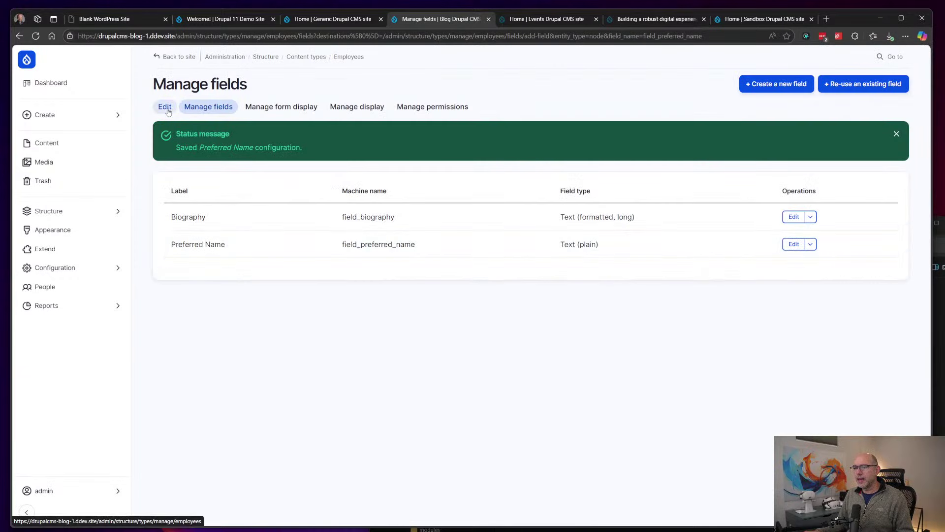
Step: Review the Employees form display, display and permissions settings, then start a new Employees item
left_click(281, 107)
left_click(359, 107)
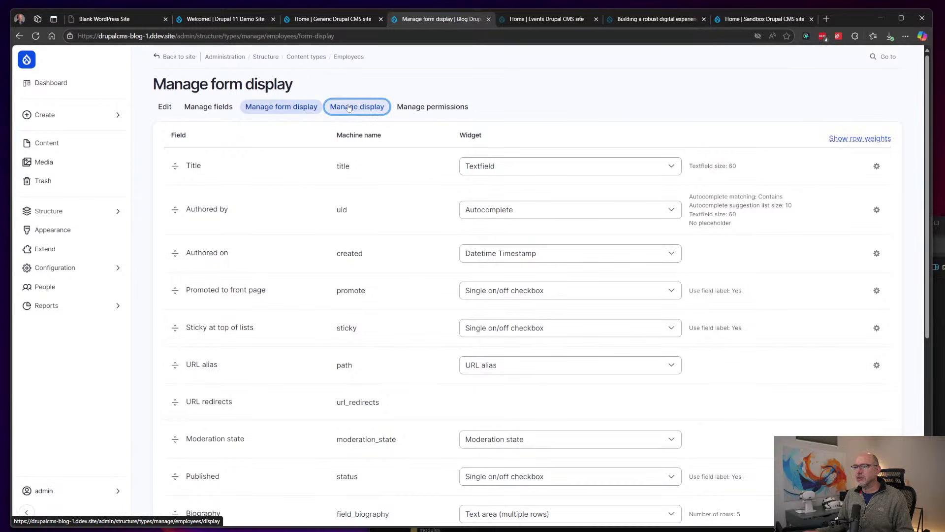
left_click(431, 108)
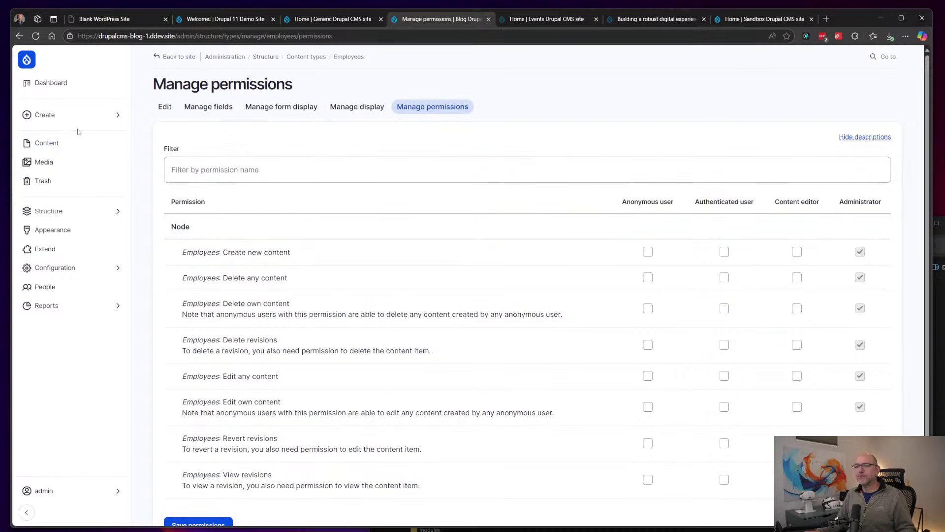
left_click(61, 118)
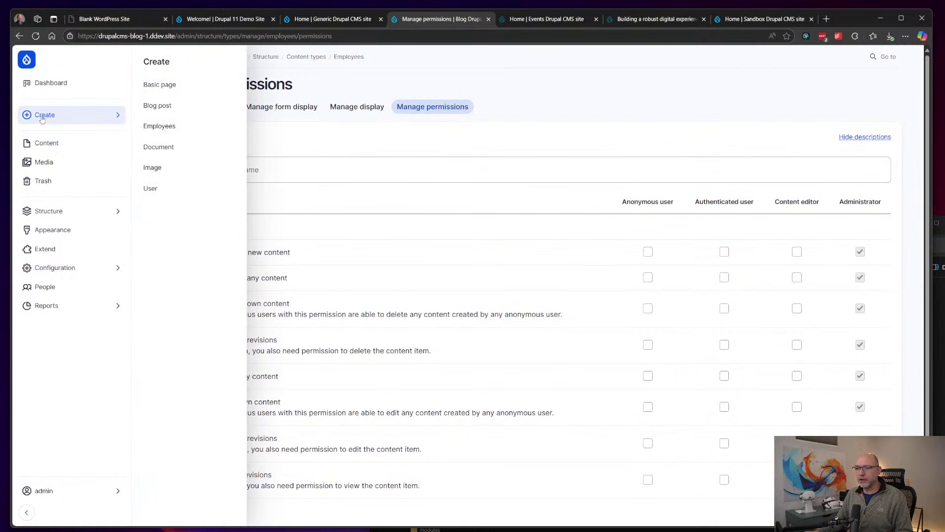
left_click(160, 127)
left_click(264, 134)
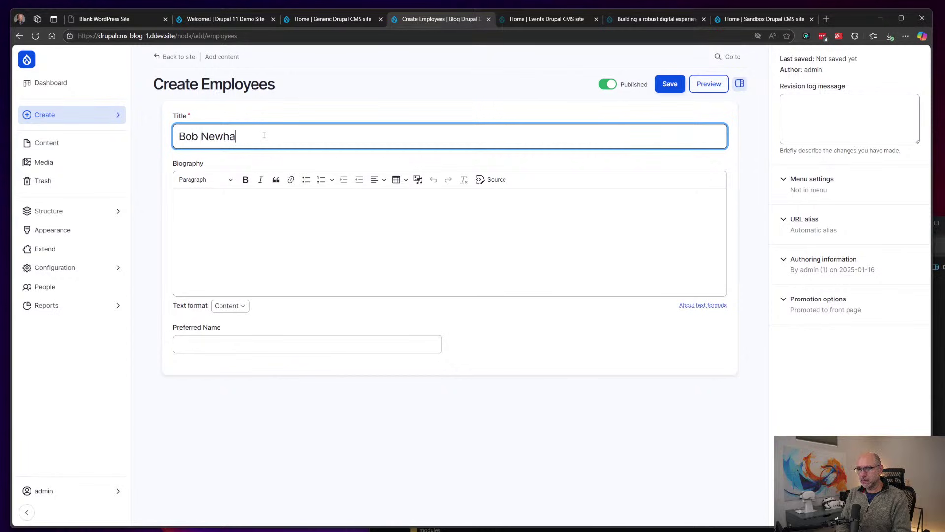
key("ctrl+a")
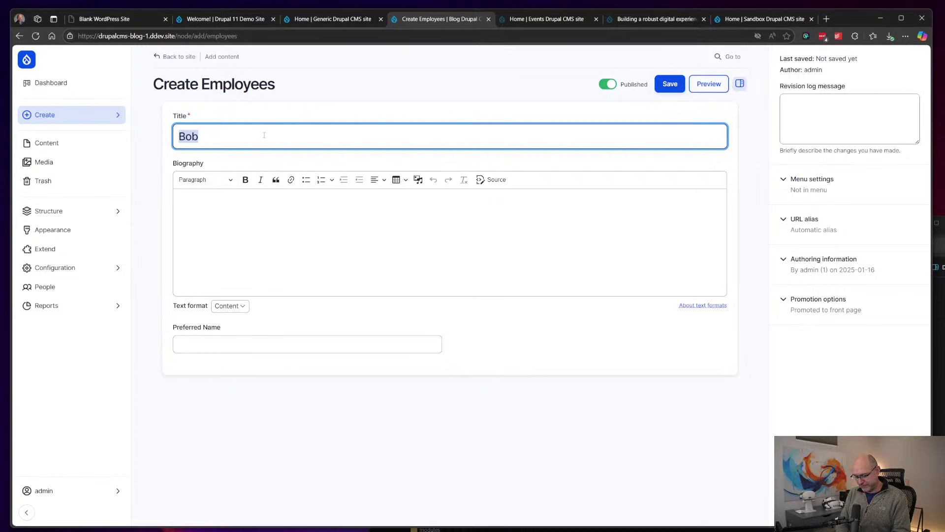
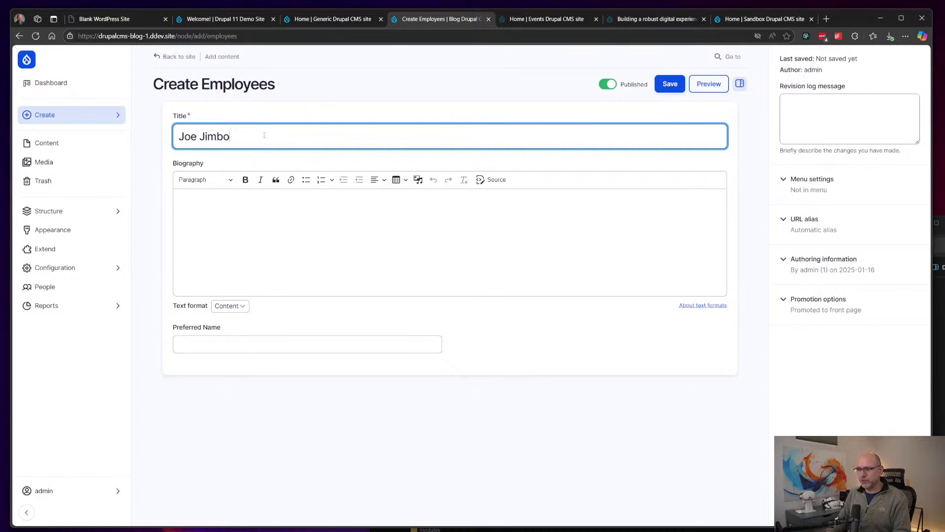
left_click(362, 229)
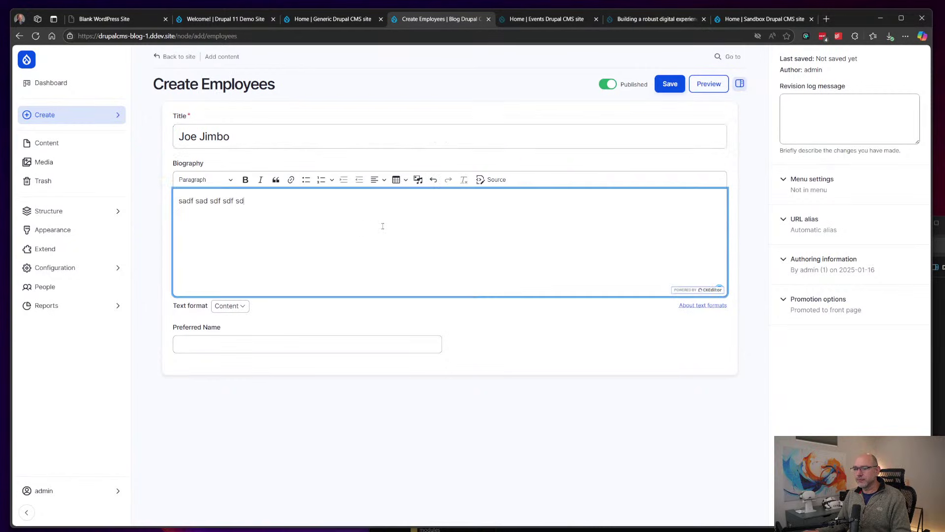
left_click(242, 340)
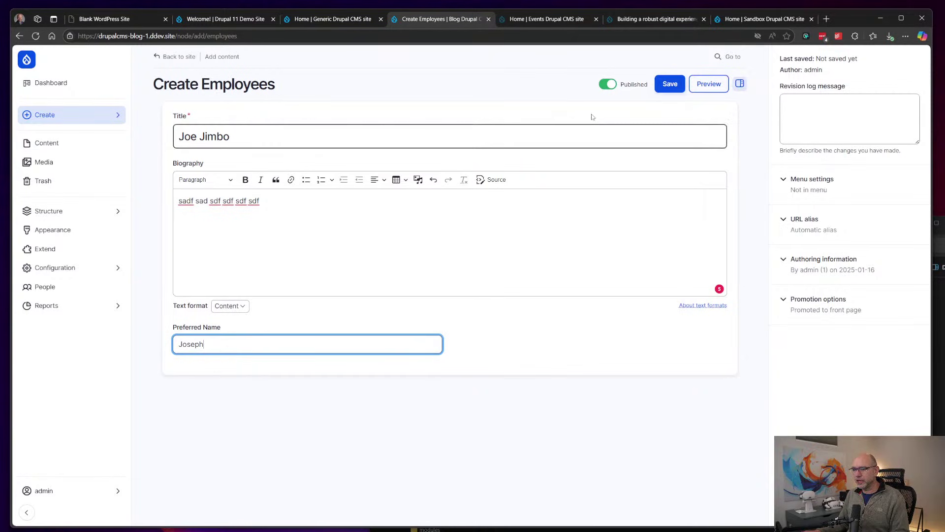
left_click(670, 85)
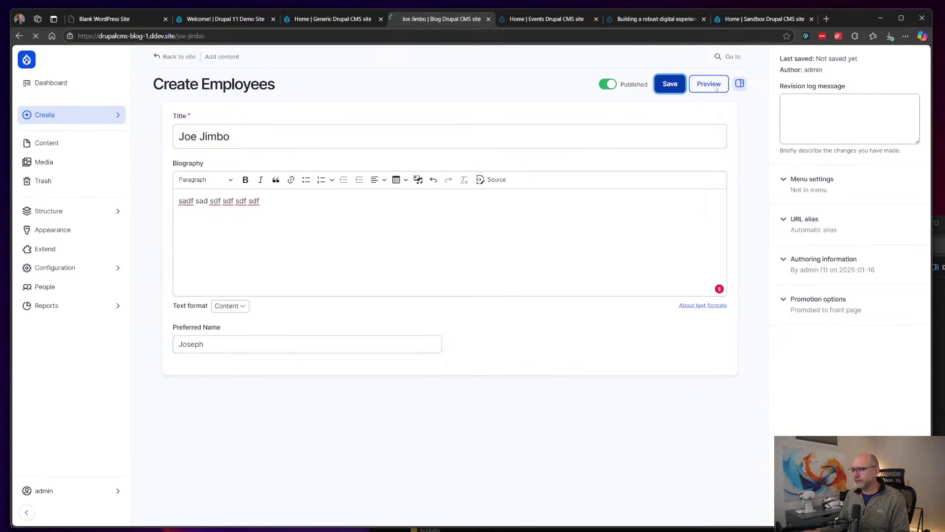
scroll(445, 304, "down", 2)
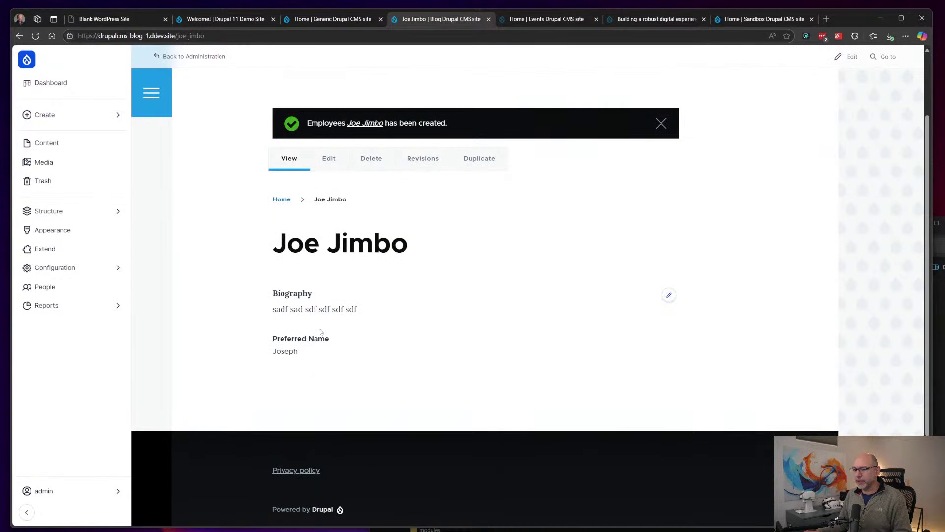
scroll(354, 276, "up", 1)
scroll(349, 262, "down", 1)
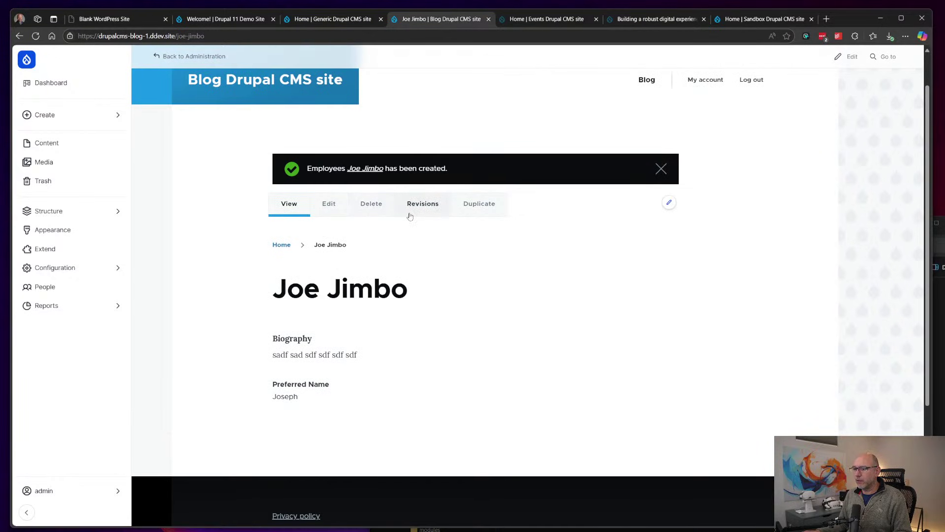
left_click(329, 204)
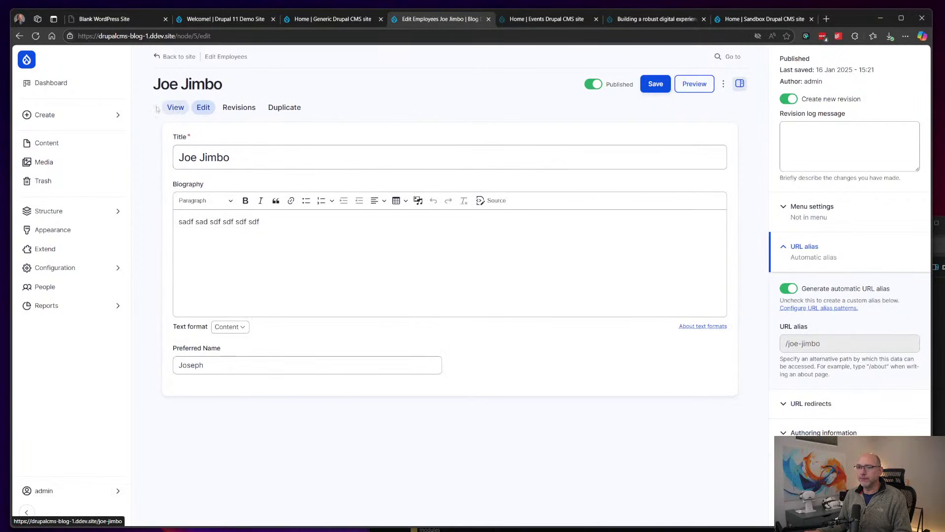
mouse_move(88, 118)
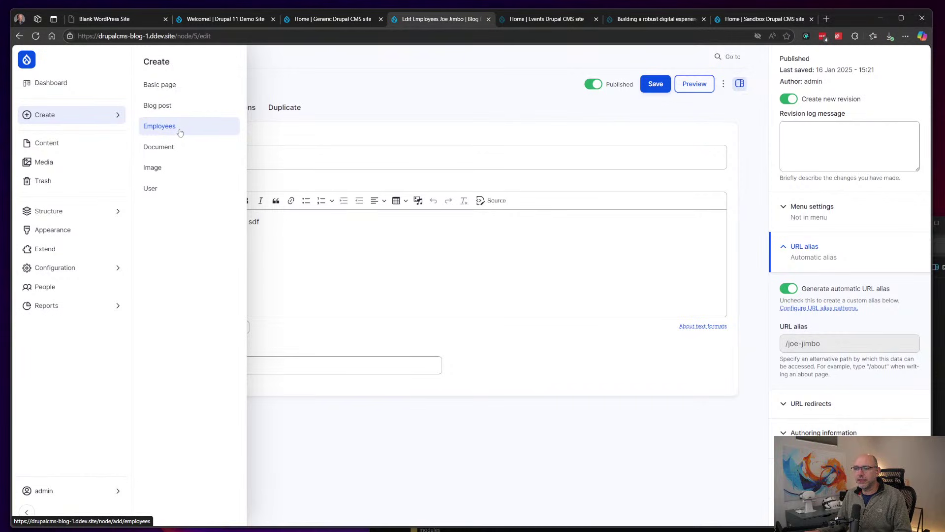
mouse_move(38, 214)
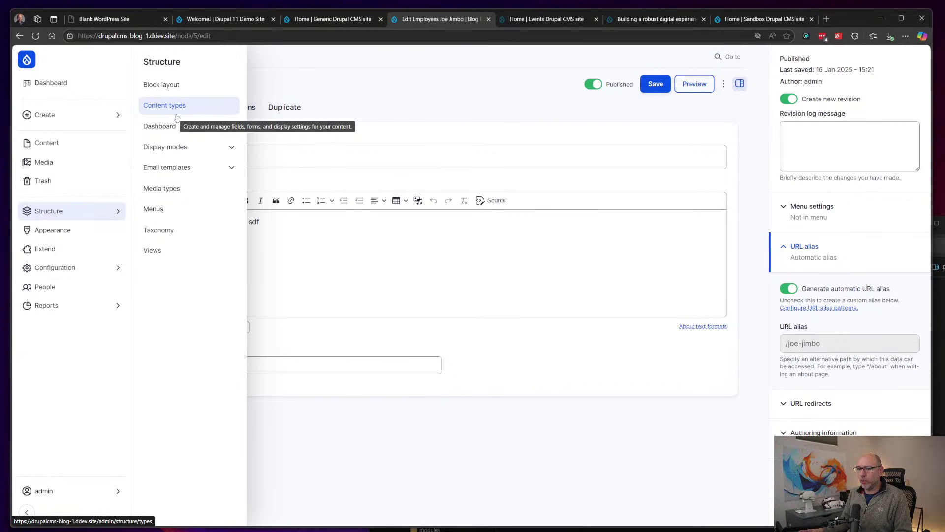
Step: Check the Appearance administration theme options, keep Gin, and go to Extend
left_click(51, 230)
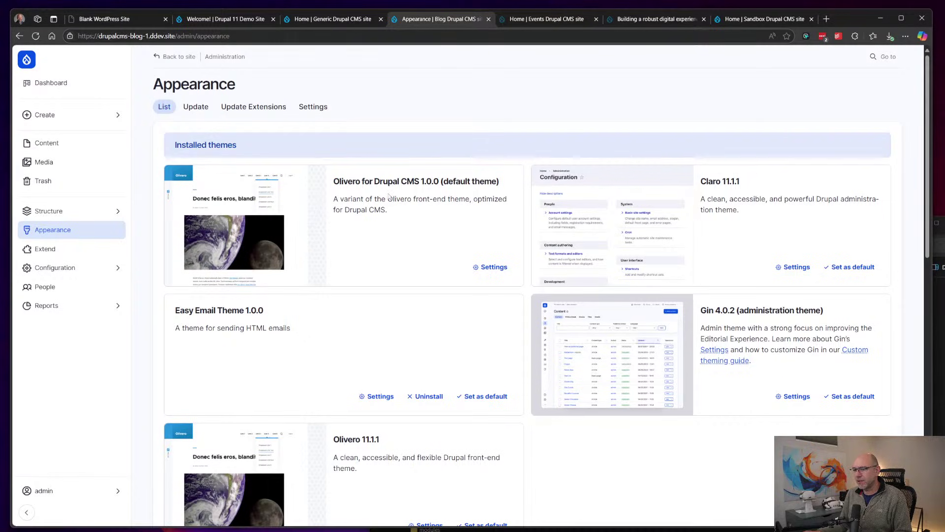
scroll(389, 197, "down", 15)
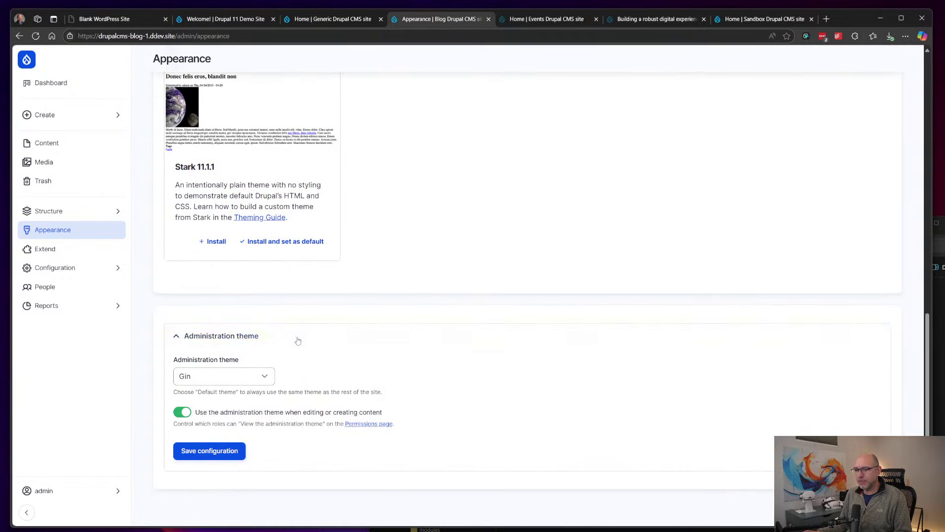
left_click(253, 381)
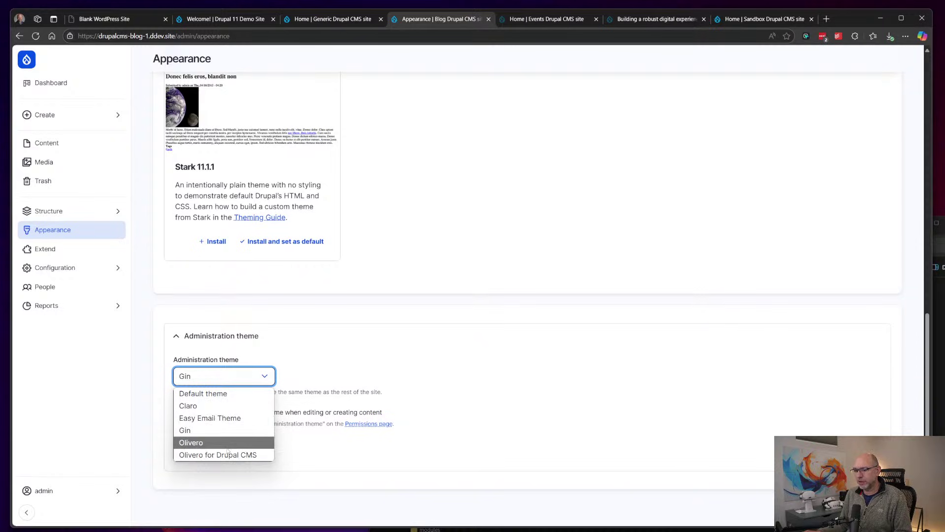
mouse_move(49, 306)
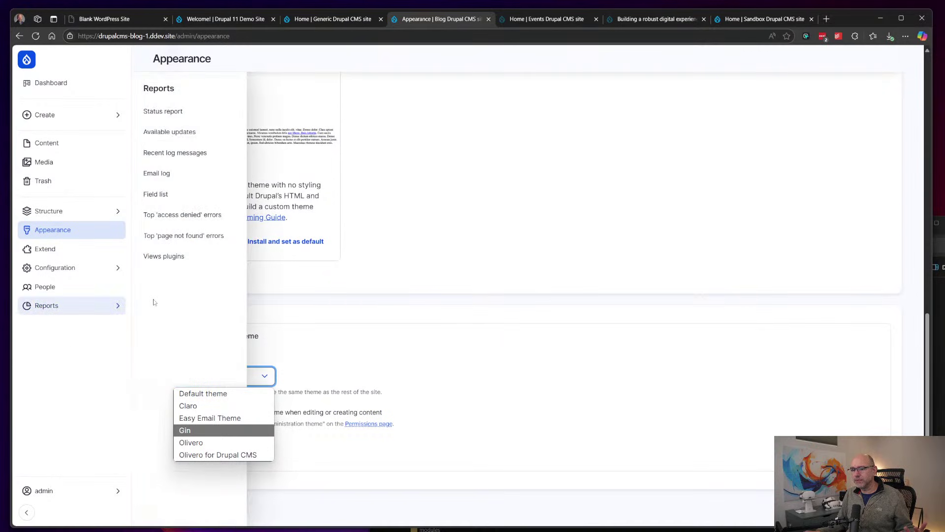
left_click(348, 305)
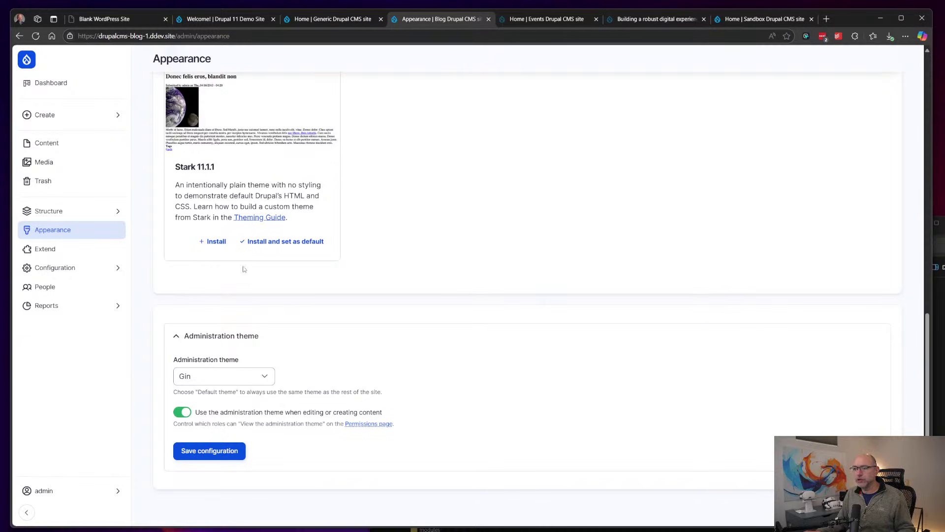
left_click(52, 253)
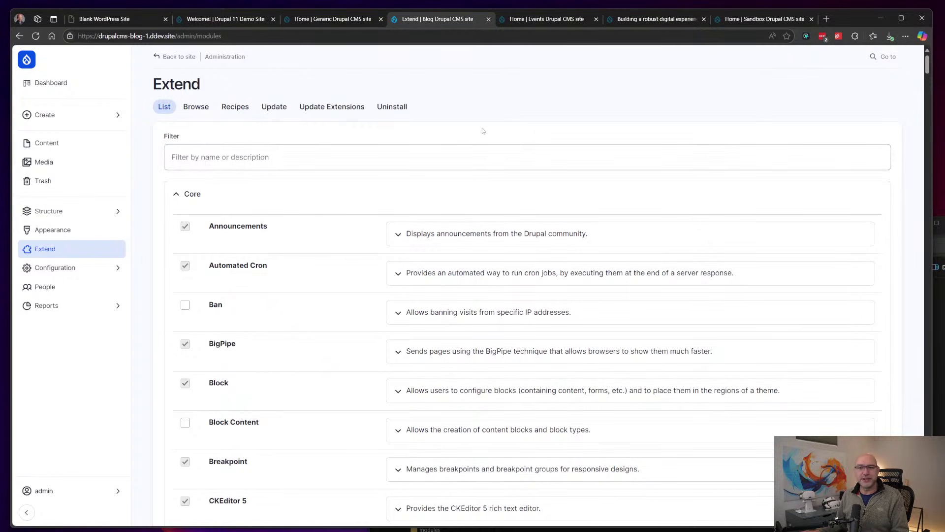
Step: Bring up the list of open windows from the Extend page
key("alt+Tab")
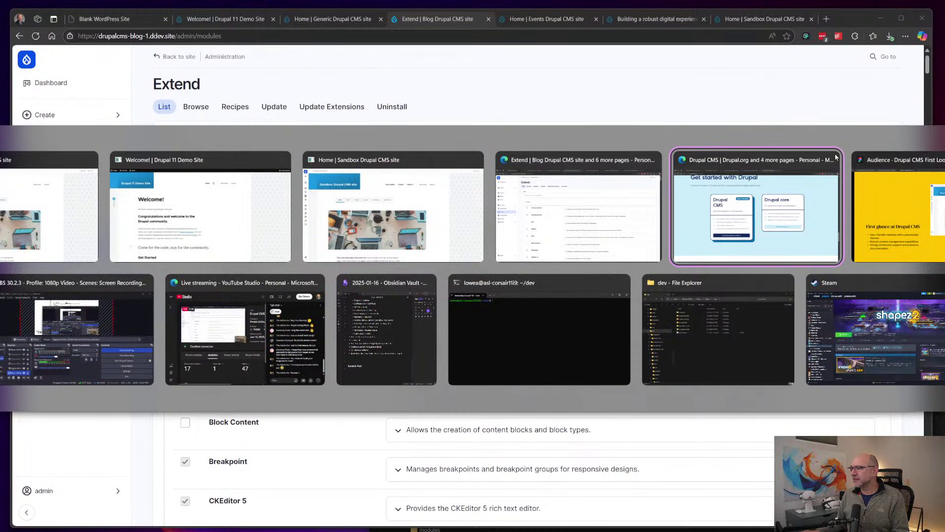
Step: Switch to the drupal.org browser window and show the Drupal Starshot Initiative page
left_click(214, 186)
key("alt+Tab")
key("Escape")
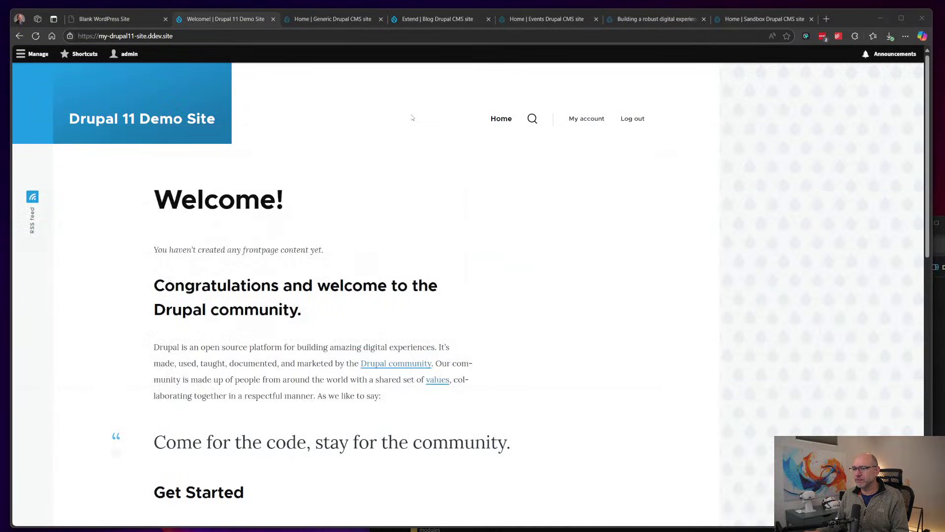
key("ctrl+Tab")
key("alt+Tab")
key("alt+Tab")
key("alt+Tab")
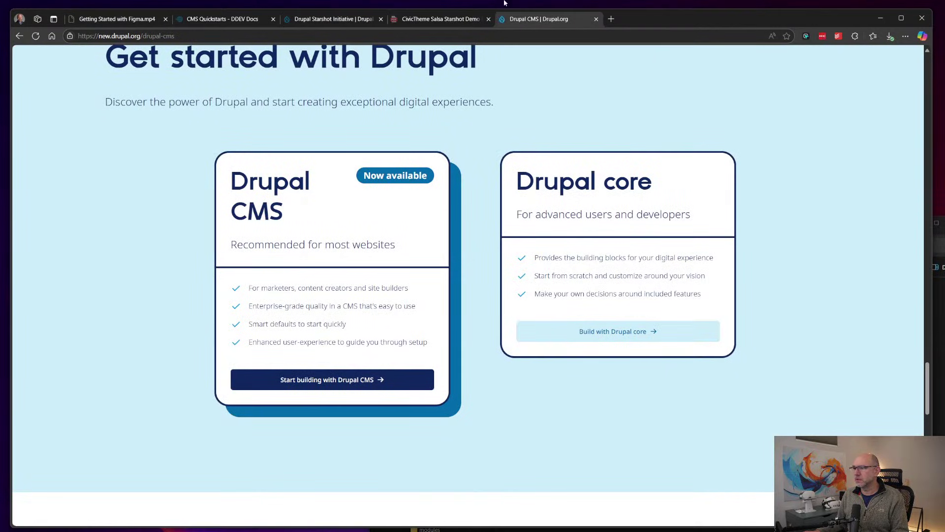
left_click(320, 22)
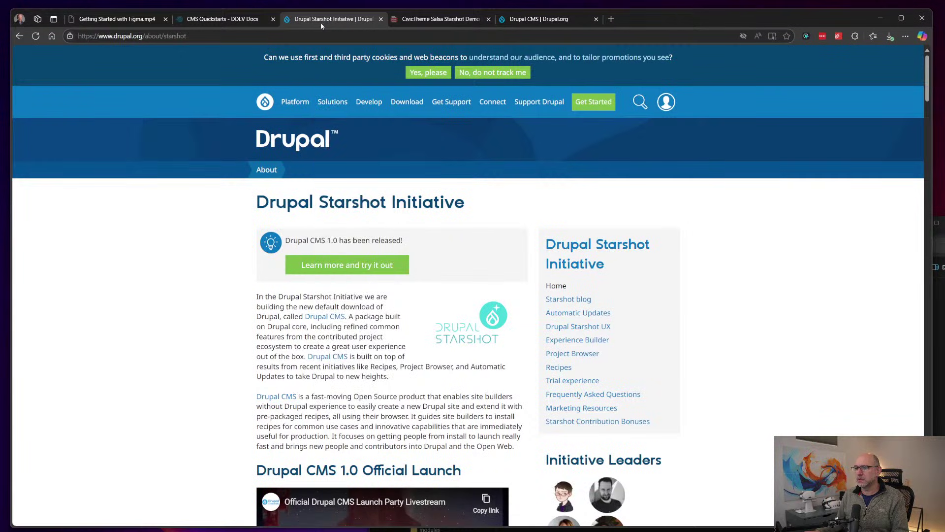
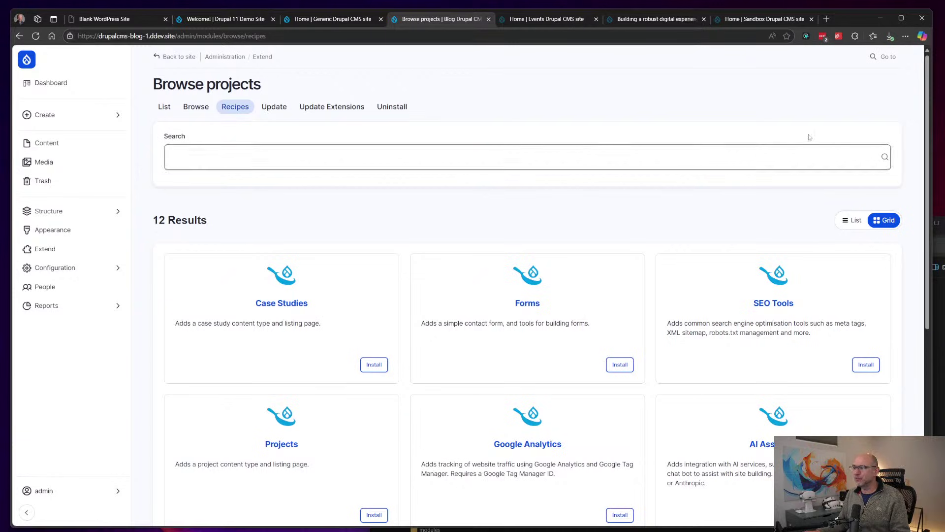
Step: Scroll through the 12 recipe cards, Blog installed, then bring up the Structure flyout
left_click_drag(924, 75, 920, 239)
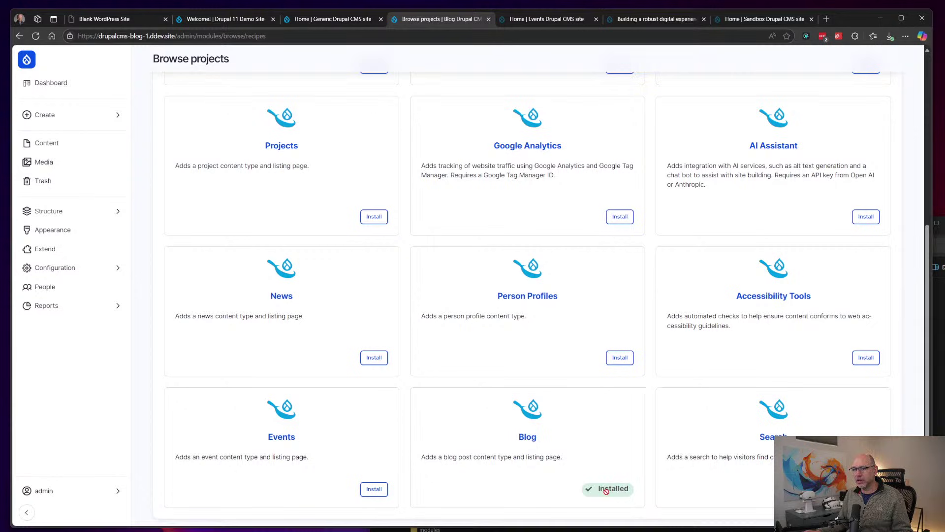
left_click(65, 216)
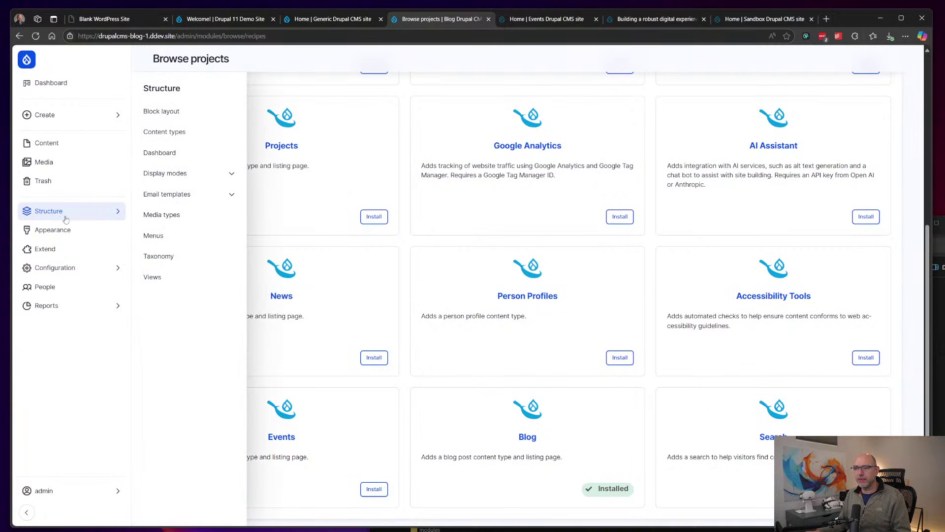
Step: Close the Structure flyout and return to the 12 Results header of the recipe list
mouse_move(111, 218)
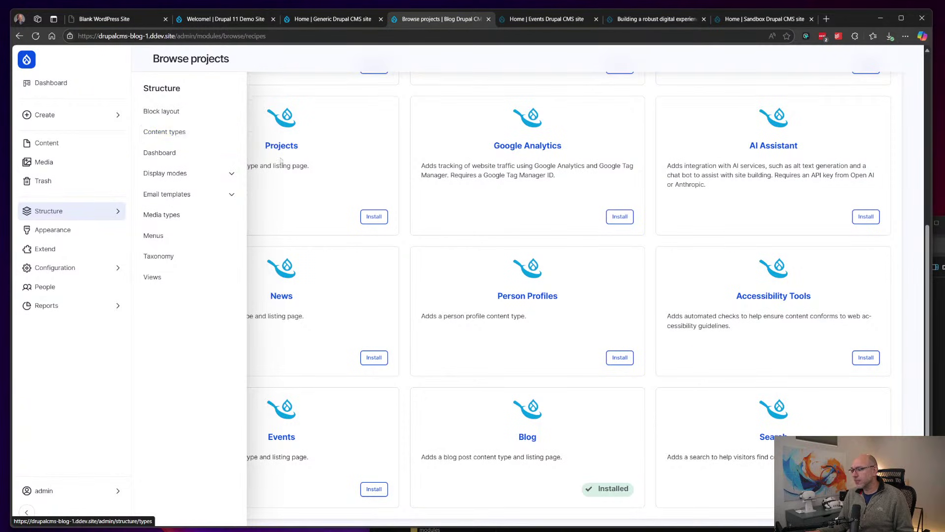
scroll(606, 285, "up", 3)
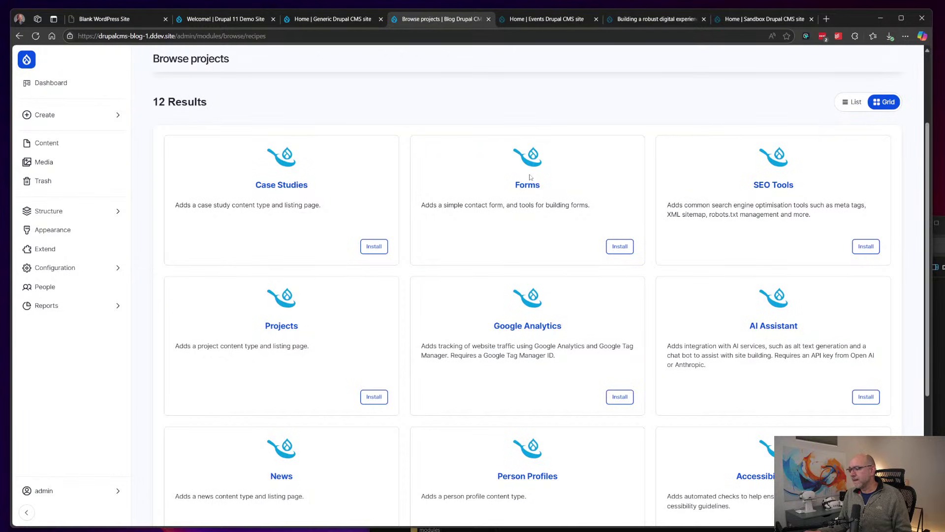
scroll(526, 179, "down", 2)
scroll(753, 327, "down", 2)
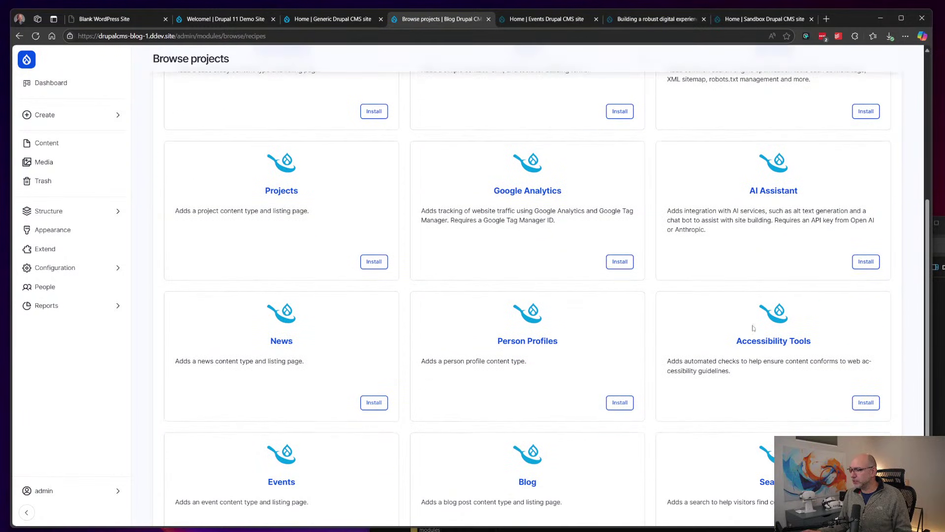
scroll(749, 329, "down", 1)
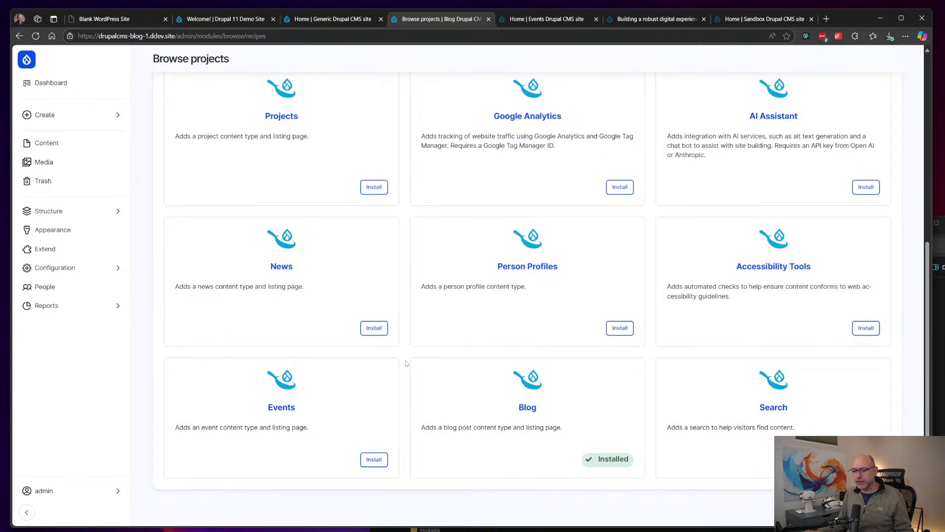
scroll(406, 363, "up", 6)
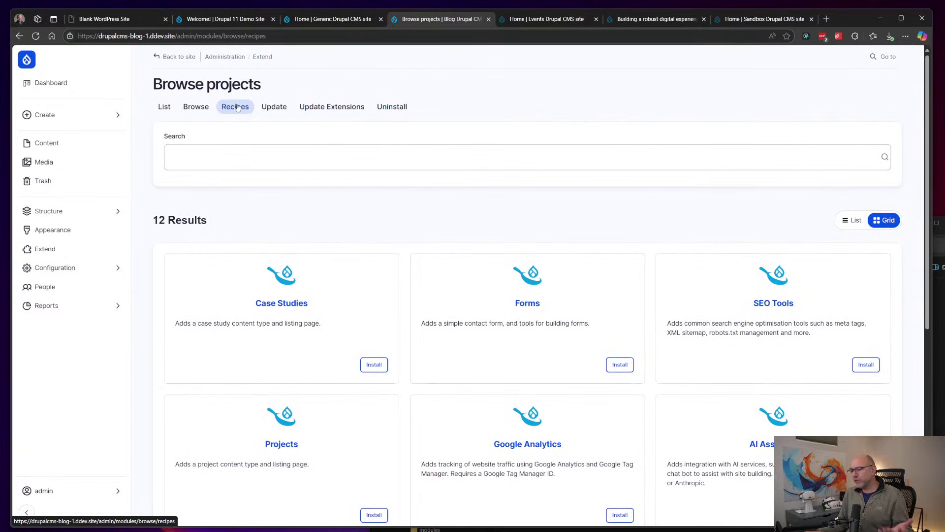
left_click(253, 158)
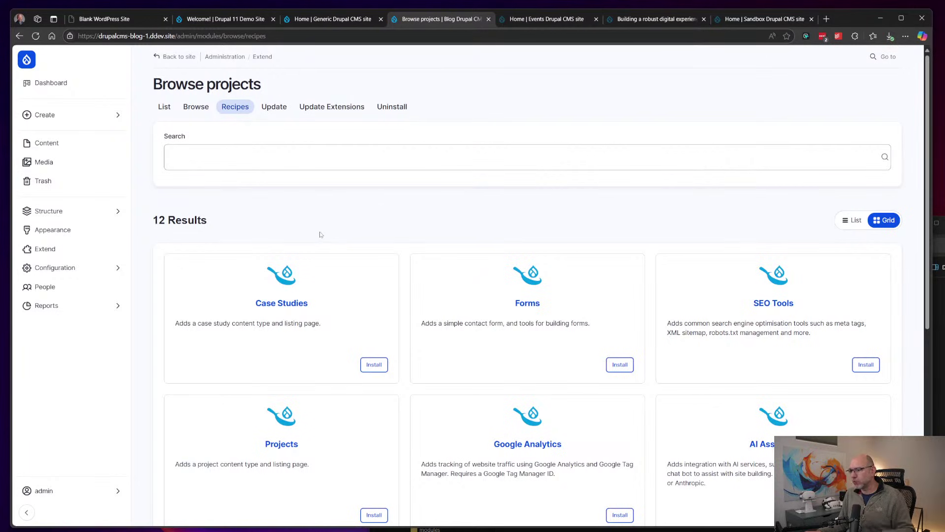
left_click(164, 108)
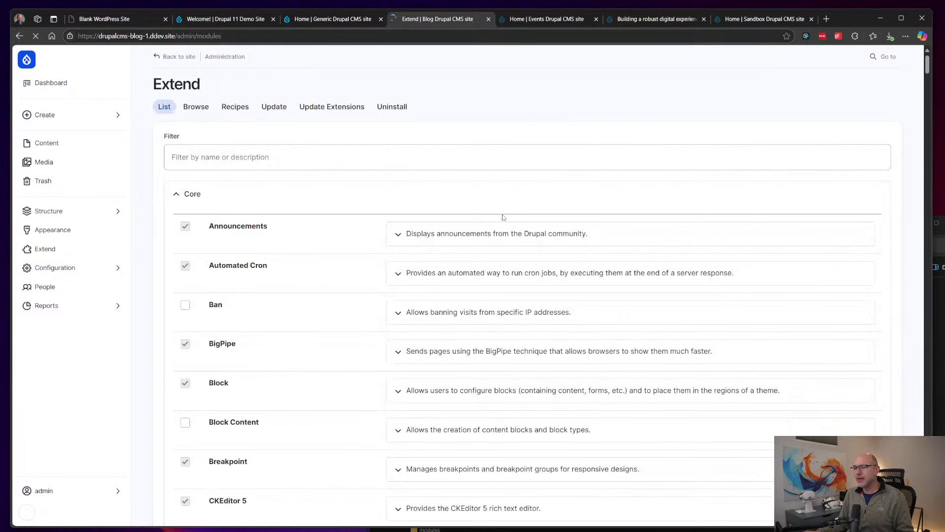
Step: Scroll down through the Extend module list
scroll(613, 197, "down", 20)
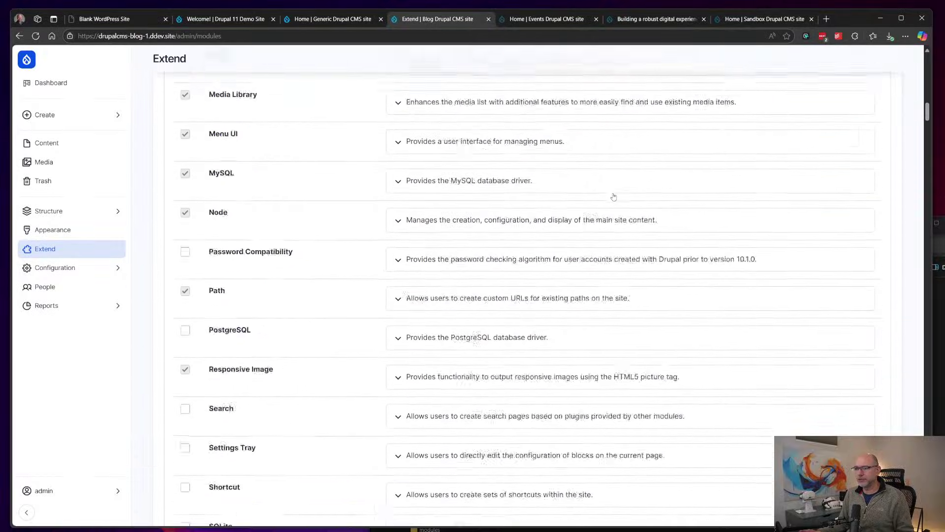
scroll(613, 197, "down", 20)
scroll(613, 197, "down", 20)
scroll(613, 197, "down", 20)
scroll(613, 197, "down", 5)
Step: Return to the top of the module list and open the Browse tab of 2,977 contributed projects
scroll(613, 197, "up", 20)
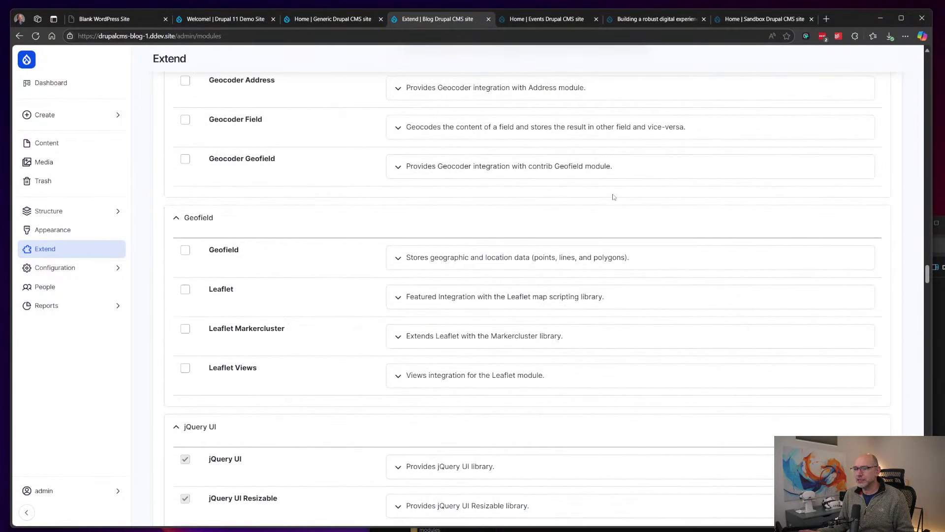
scroll(613, 197, "up", 4)
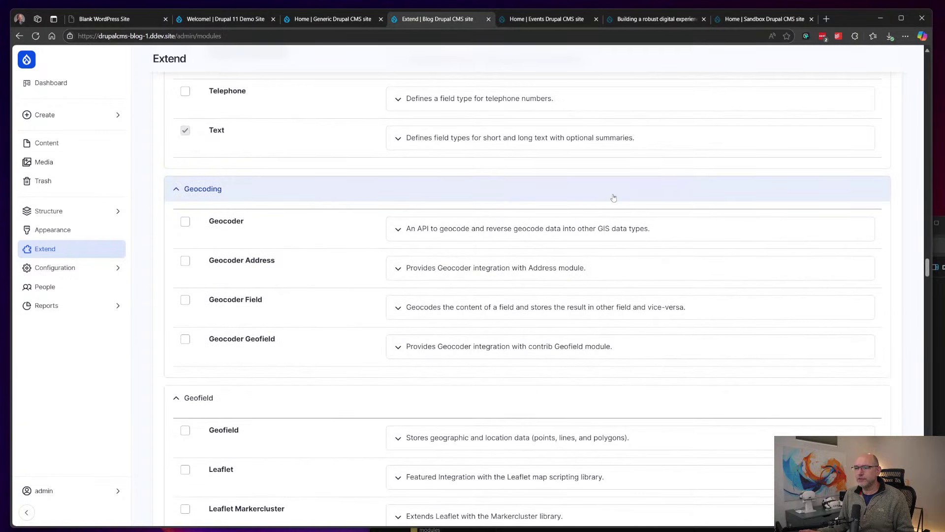
scroll(613, 198, "up", 15)
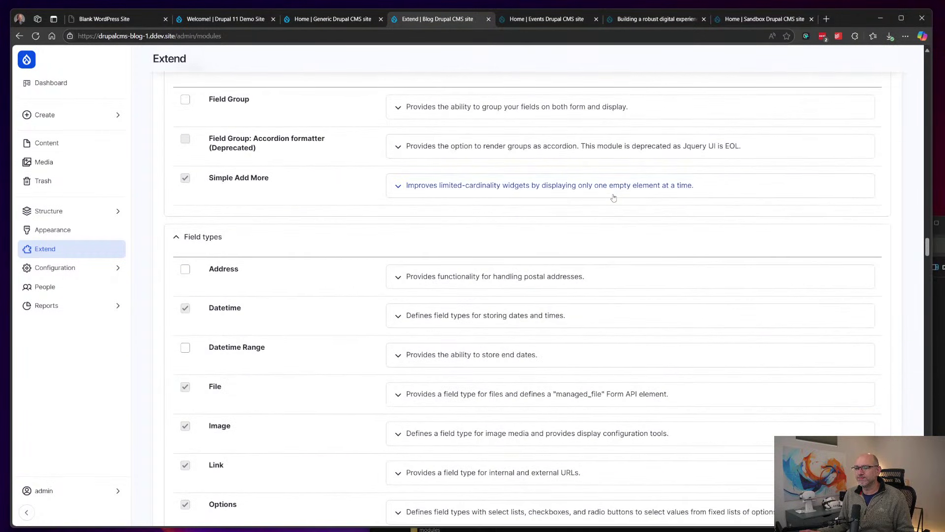
scroll(613, 197, "down", 4)
scroll(613, 197, "up", 9)
scroll(613, 197, "up", 20)
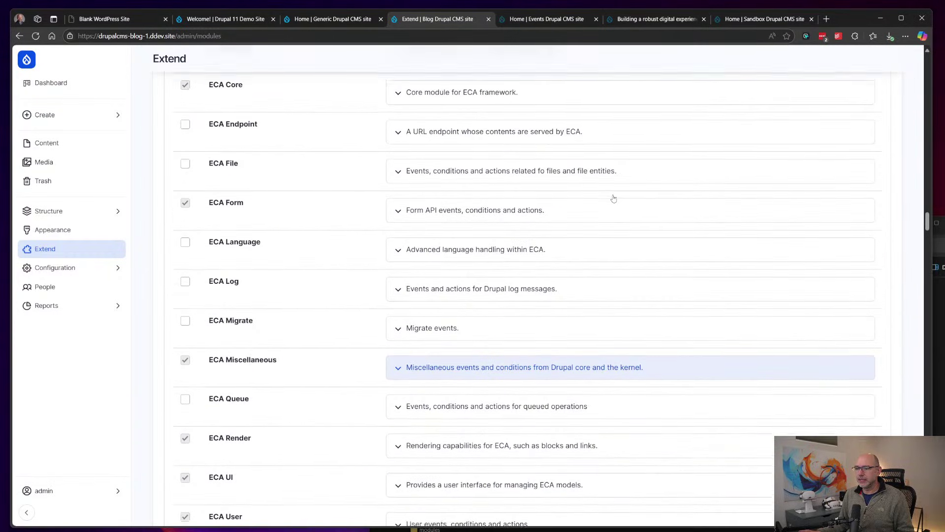
scroll(613, 198, "down", 2)
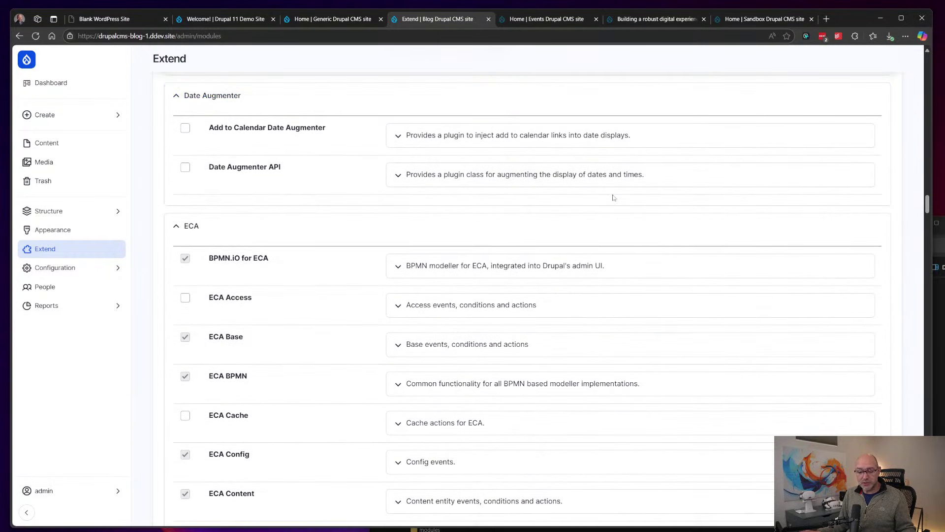
scroll(614, 198, "up", 11)
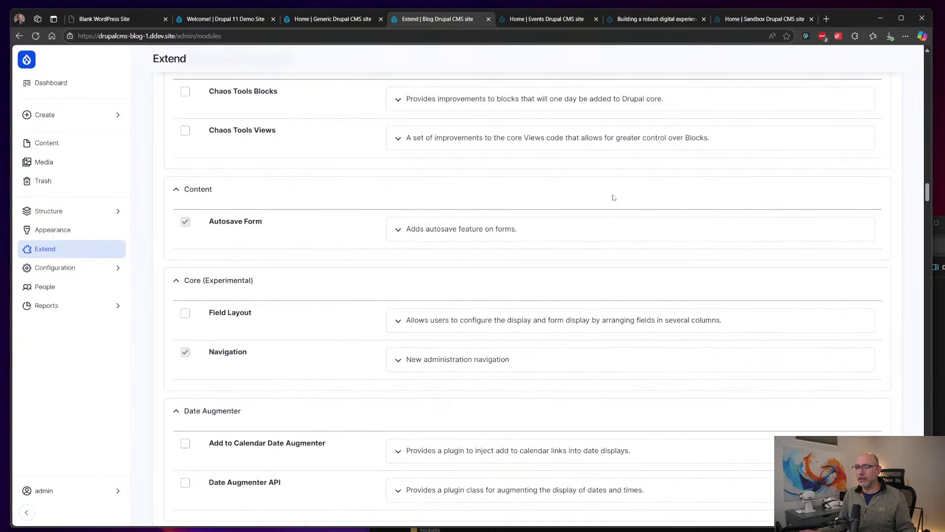
scroll(613, 198, "up", 13)
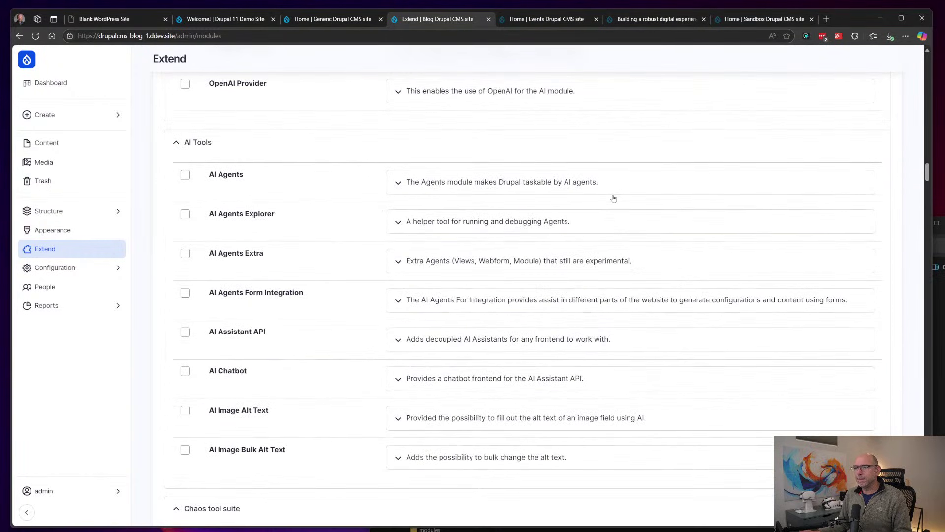
scroll(614, 197, "up", 11)
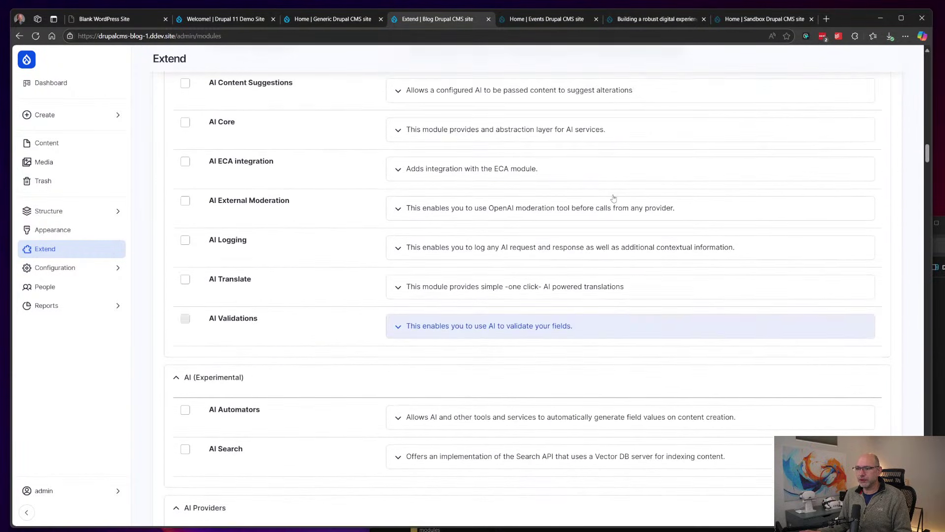
scroll(614, 198, "up", 10)
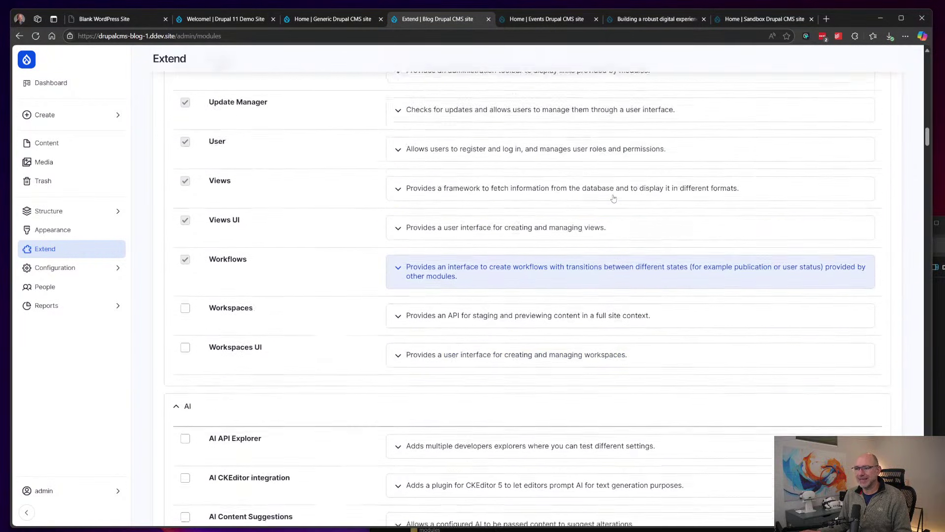
scroll(614, 197, "up", 12)
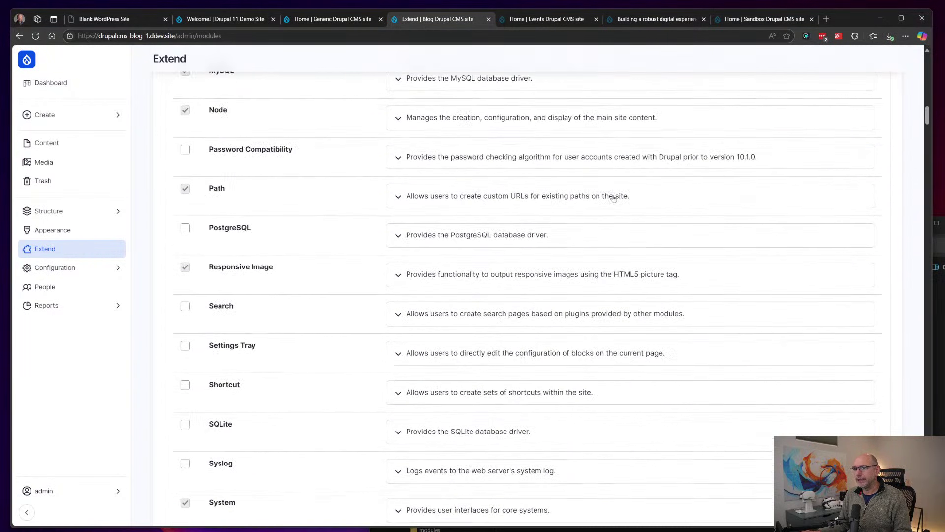
scroll(614, 197, "up", 14)
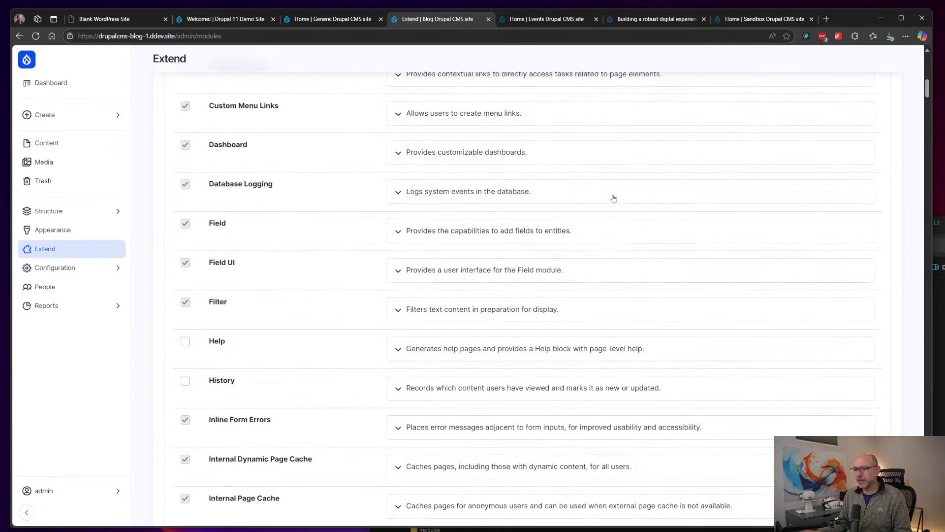
scroll(614, 197, "up", 4)
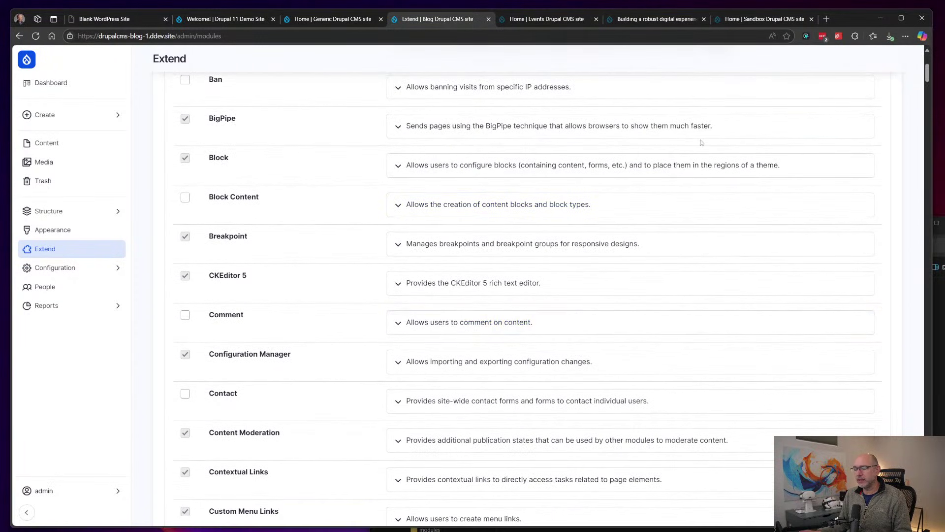
scroll(701, 143, "up", 5)
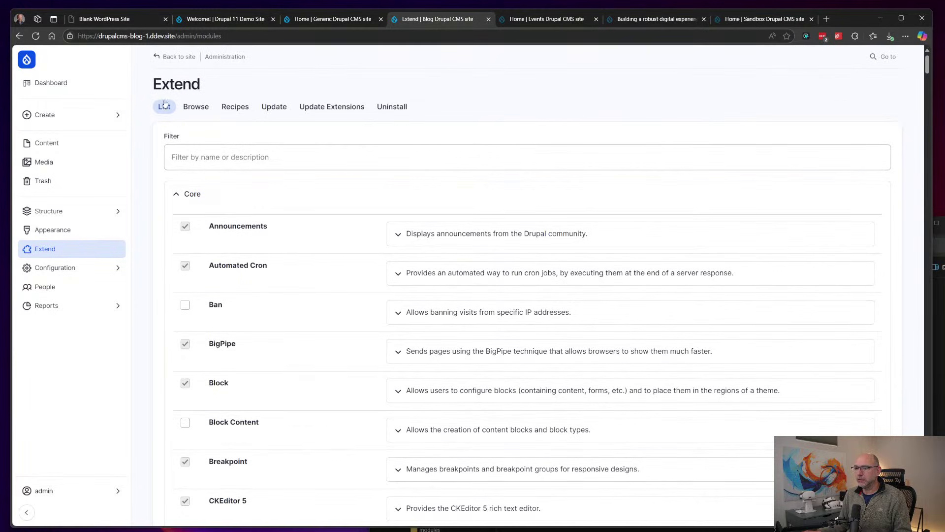
left_click(198, 108)
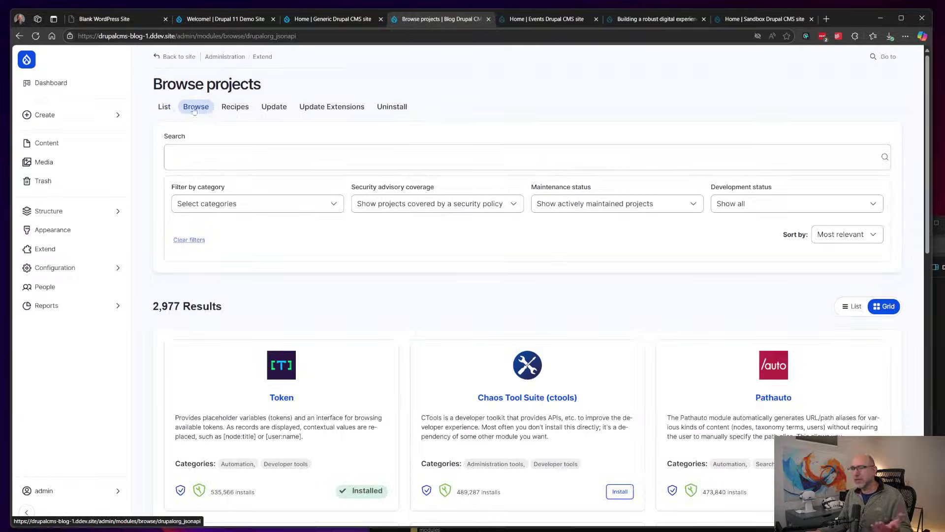
Step: Scroll through the Browse projects results
scroll(745, 177, "down", 5)
scroll(745, 177, "down", 9)
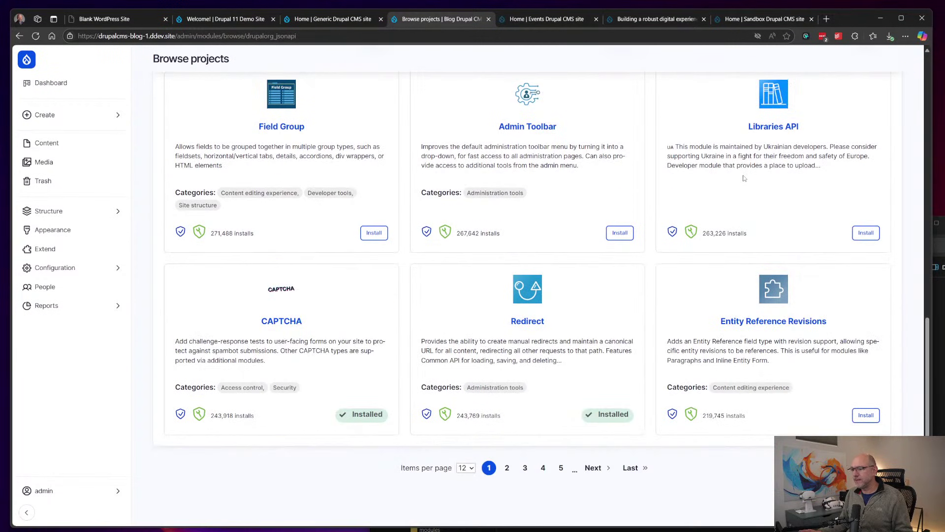
scroll(744, 178, "up", 14)
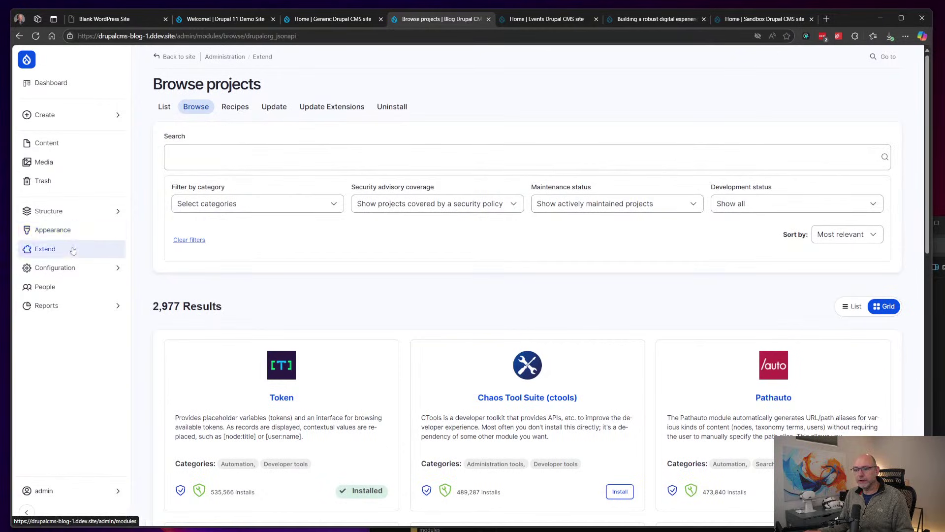
Step: Expand People, System, User interface and Development under Configuration, then open the People page
left_click(54, 268)
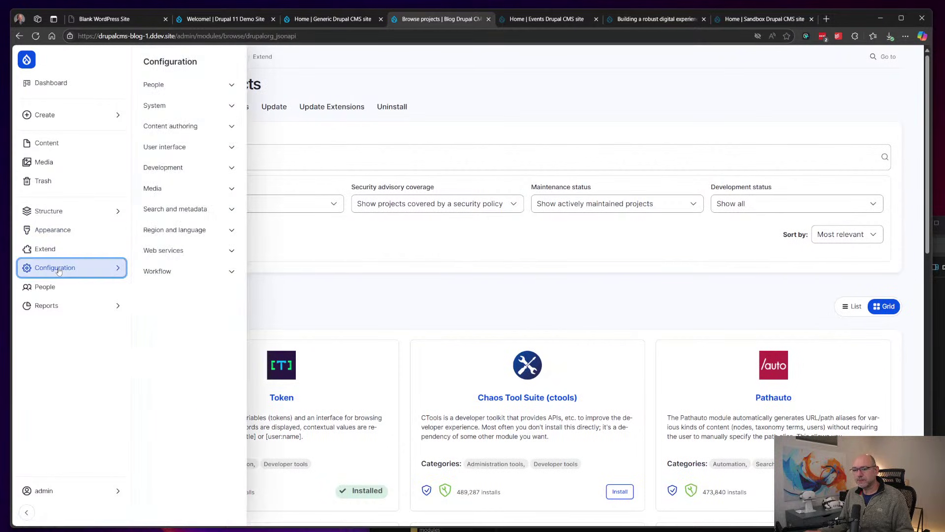
left_click(173, 85)
left_click(175, 144)
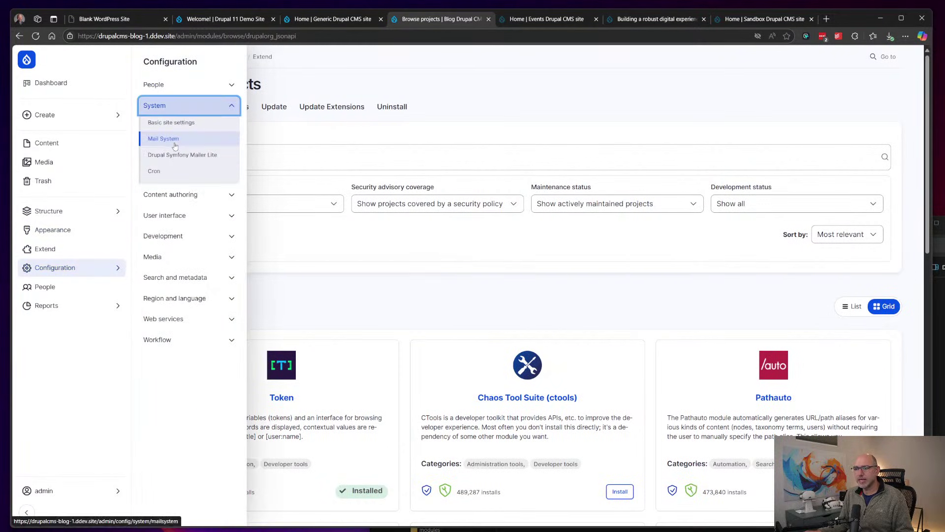
left_click(165, 213)
left_click(168, 252)
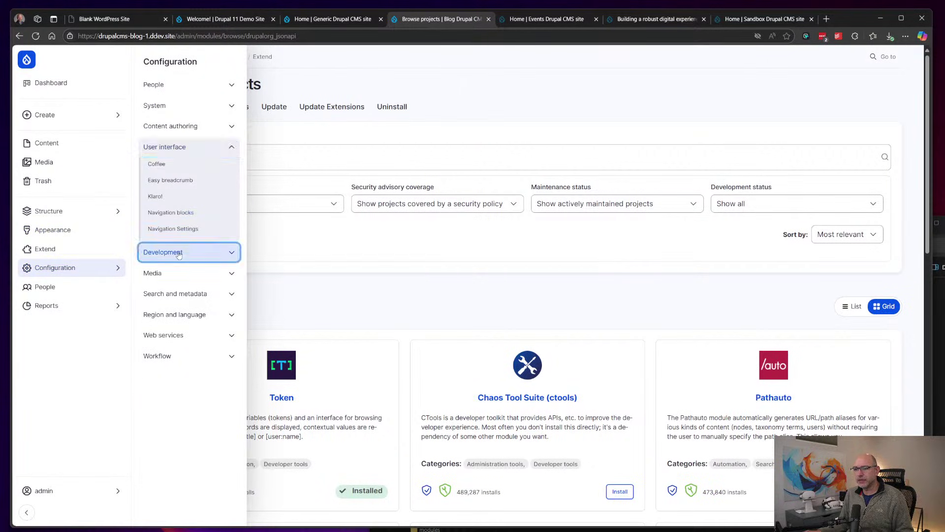
left_click(45, 286)
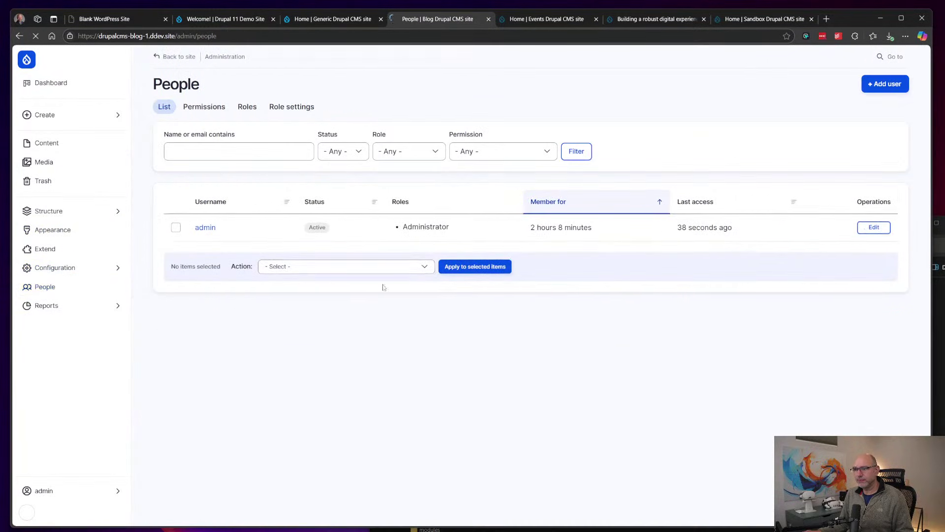
Step: View the Status report, then the Views plugins report of display, pager, query and row plugins
left_click(96, 311)
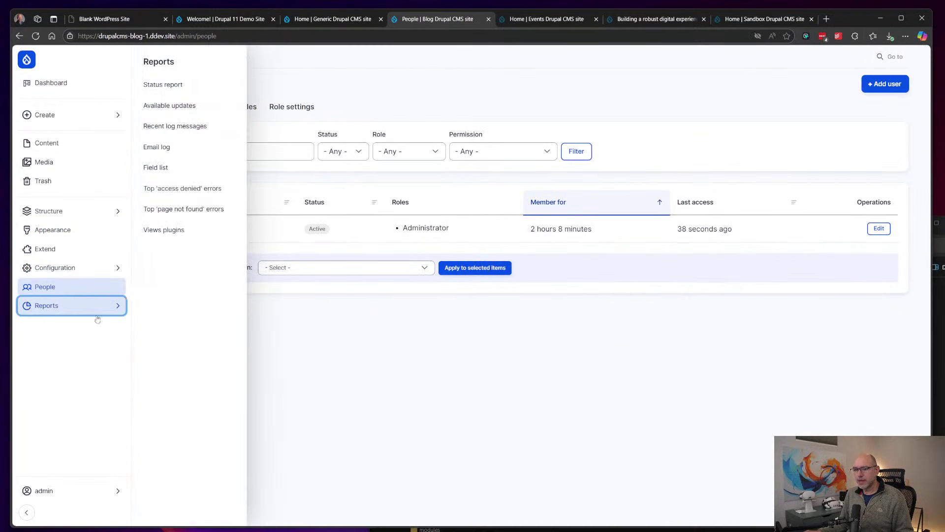
left_click(163, 84)
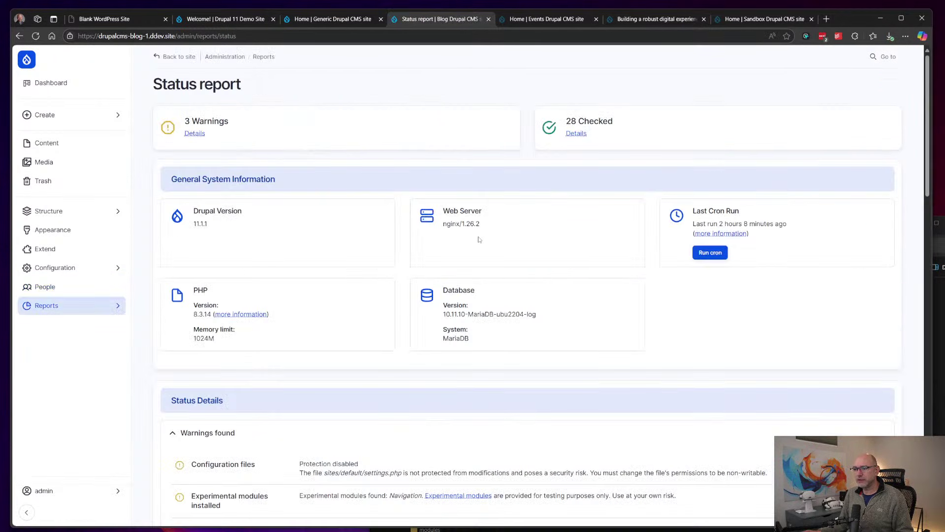
left_click(88, 309)
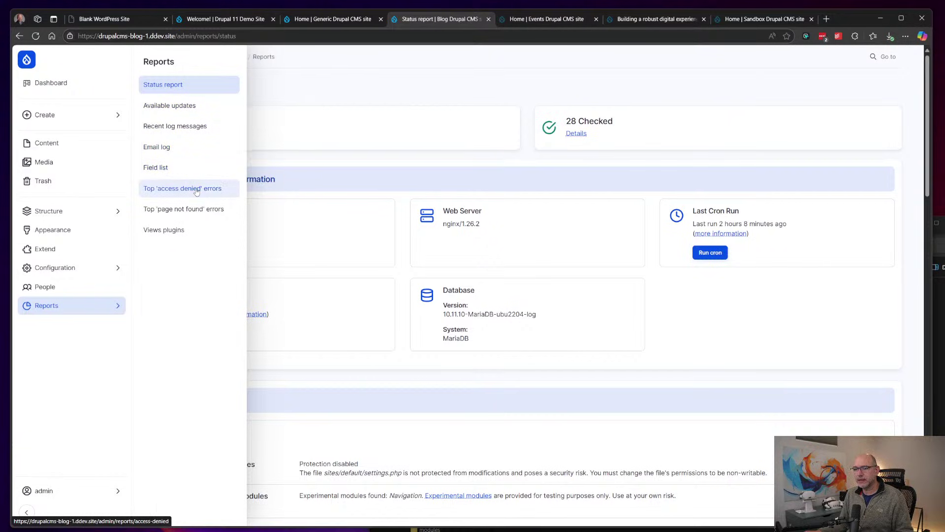
left_click(165, 230)
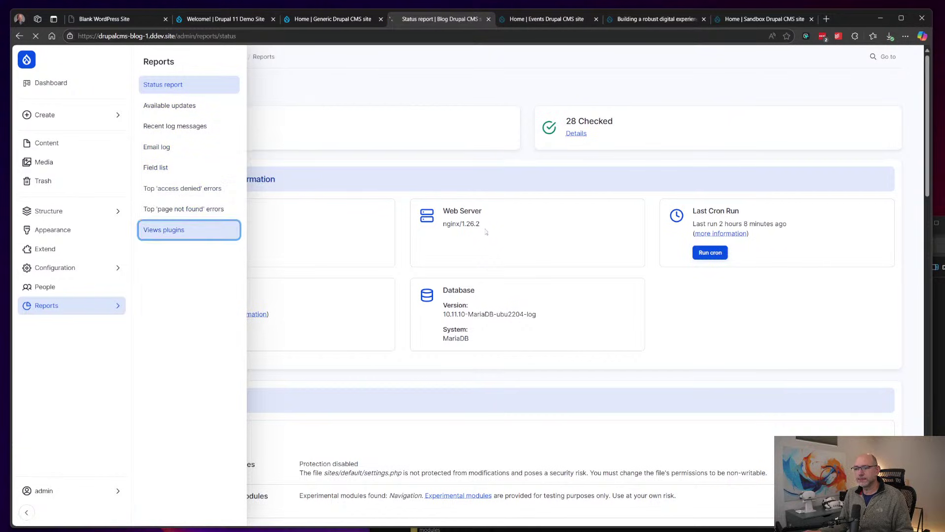
scroll(520, 201, "down", 5)
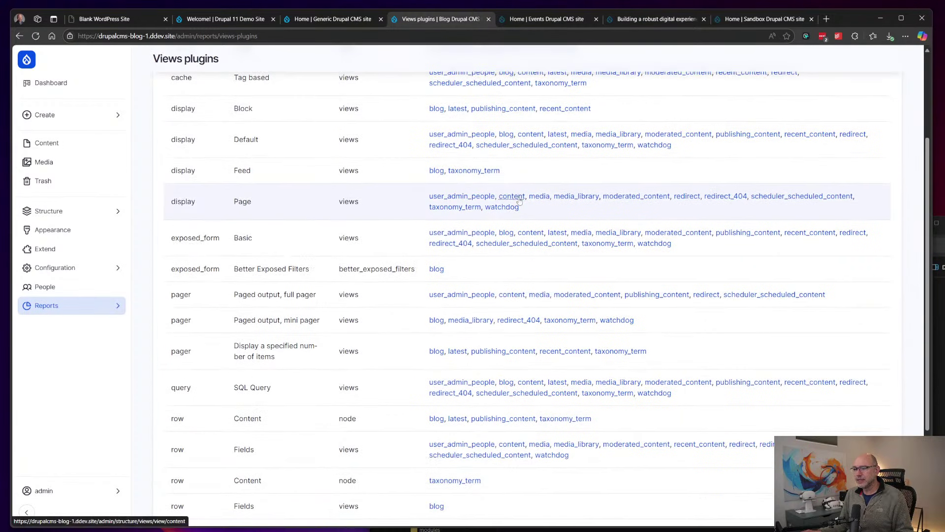
Step: Go back to the admin Dashboard, then bring the presentation forward at slide 6 of 9
scroll(519, 200, "up", 6)
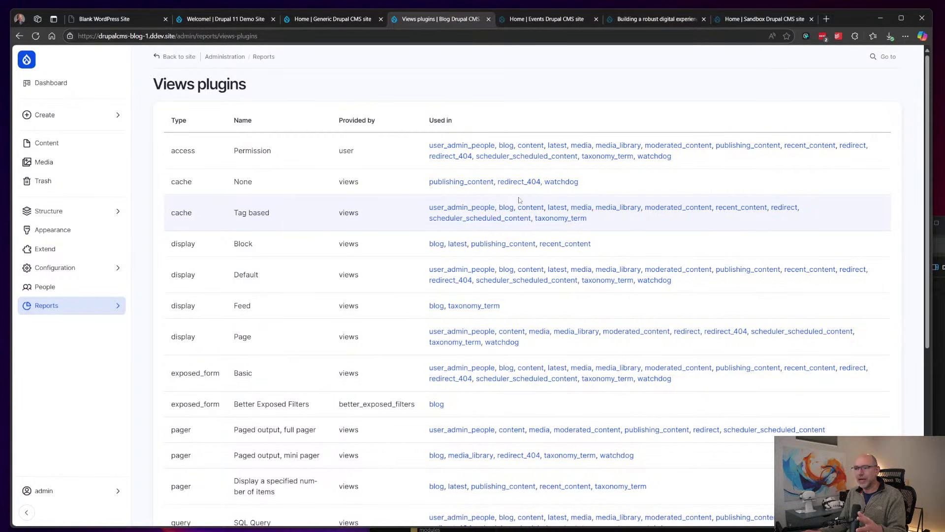
left_click(45, 86)
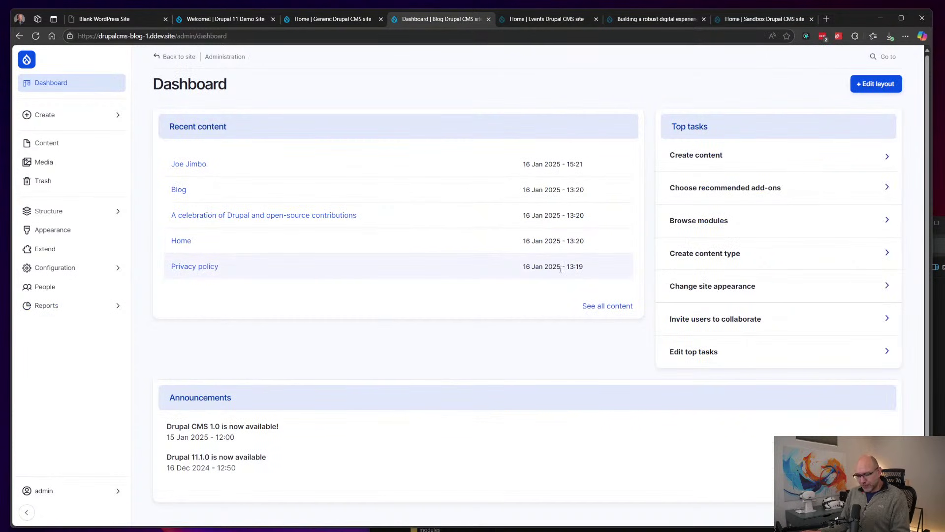
key("alt+Tab")
key("alt+Tab")
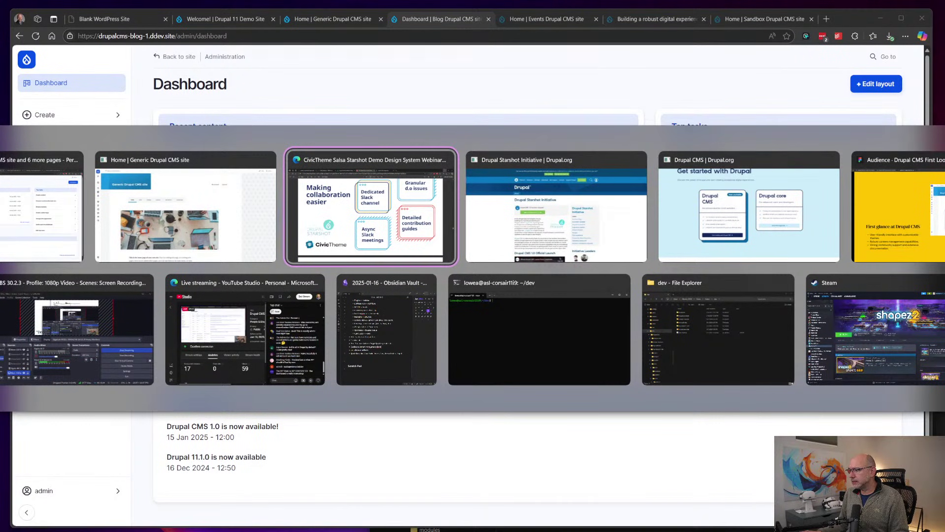
left_click(875, 215)
Step: Advance to the 'Setting Up and Using Drupal' slide and return to the Blog Dashboard browser window
key("Right")
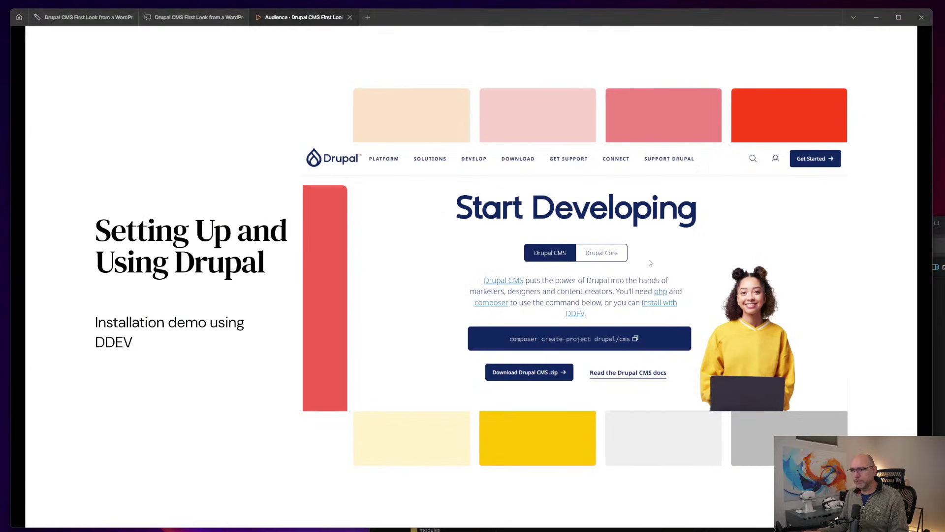
key("alt+Tab")
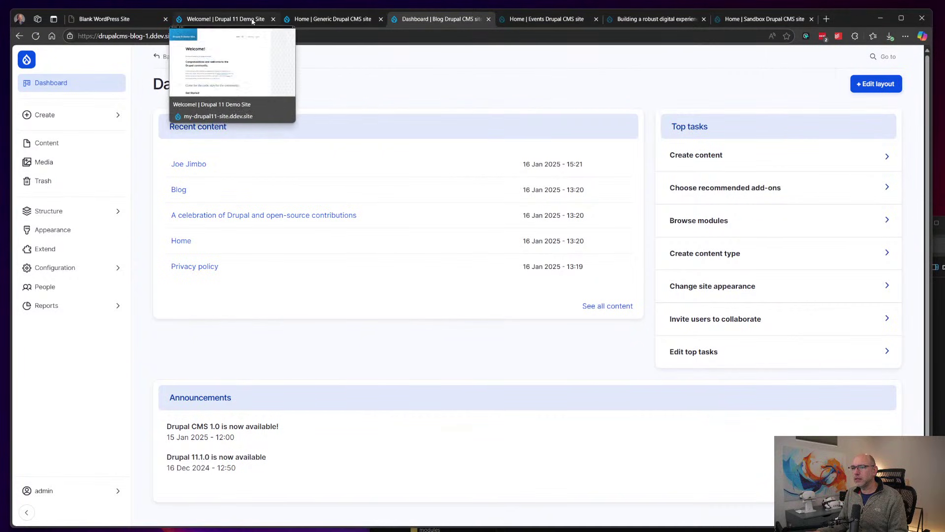
key("alt+Tab")
key("alt+Tab")
key("alt+Tab")
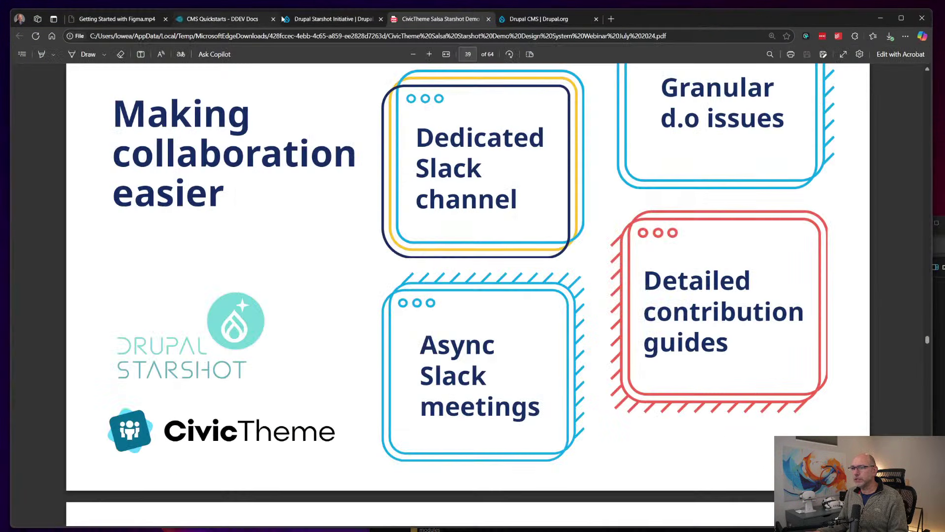
Step: Go through the Edge tabs to Drupal CMS | Drupal.org and open its Try Drupal CMS trial page
left_click(235, 20)
left_click(335, 20)
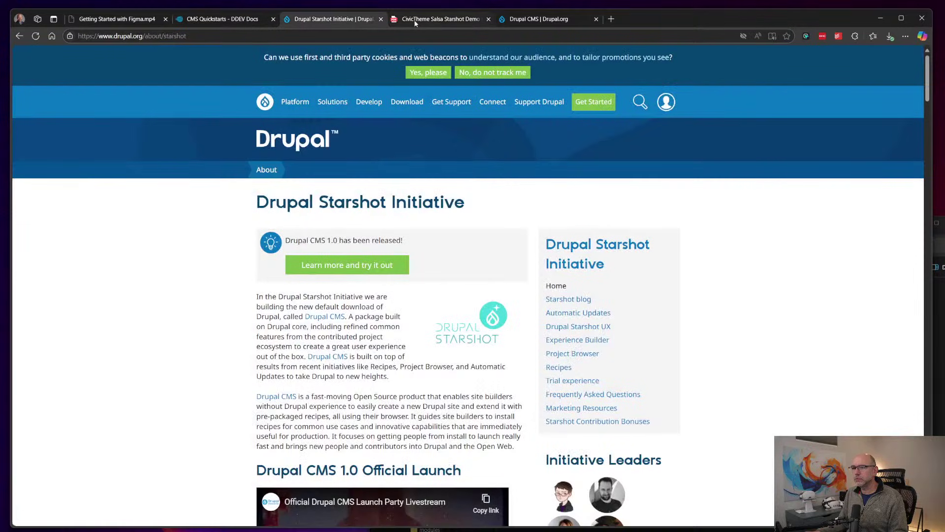
left_click(417, 21)
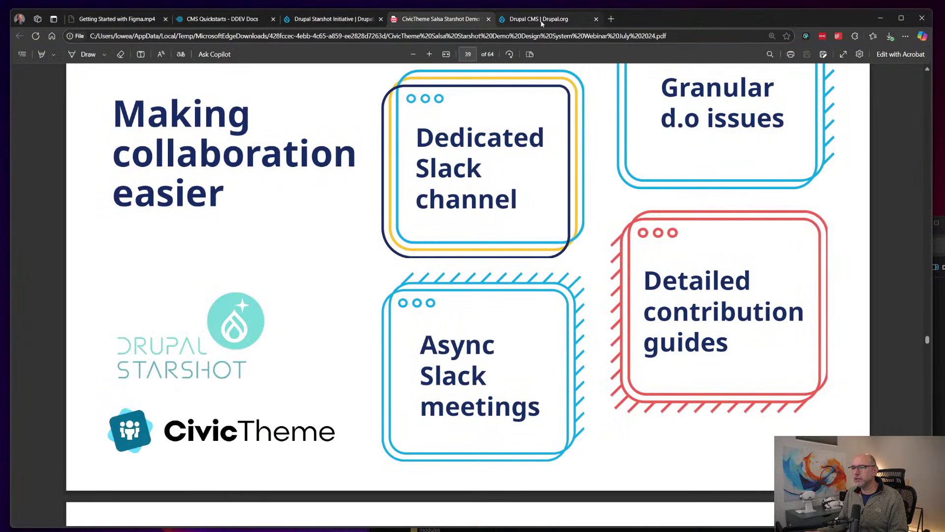
left_click(541, 22)
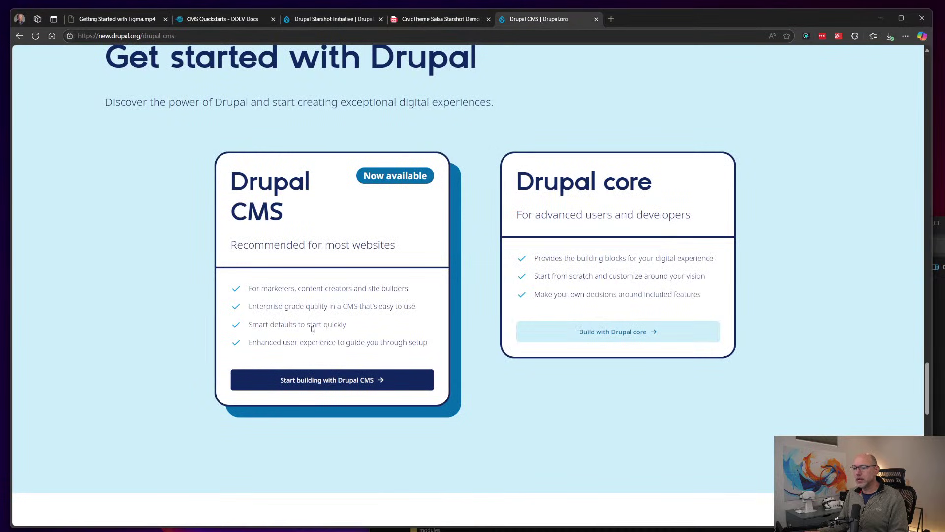
left_click(320, 380)
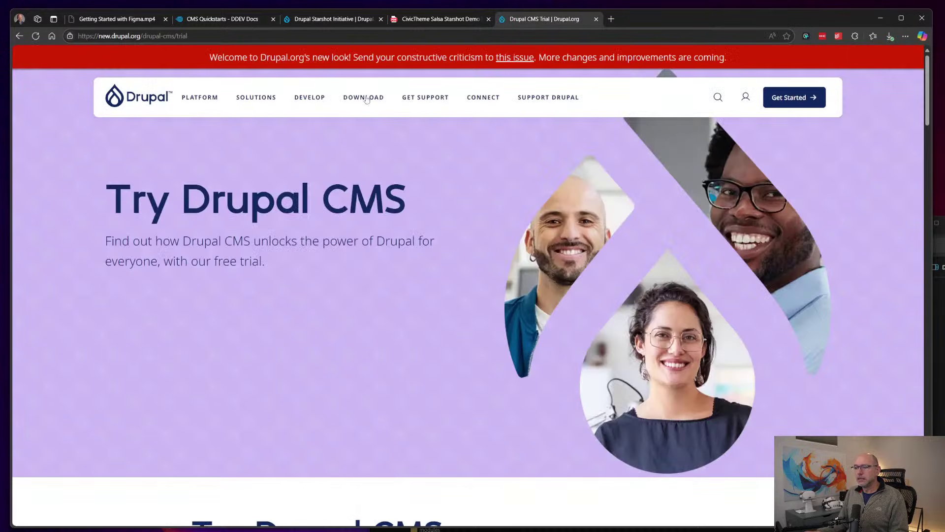
Step: Copy the composer create-project command from Drupal.org's Download Drupal page
left_click(142, 103)
mouse_move(363, 100)
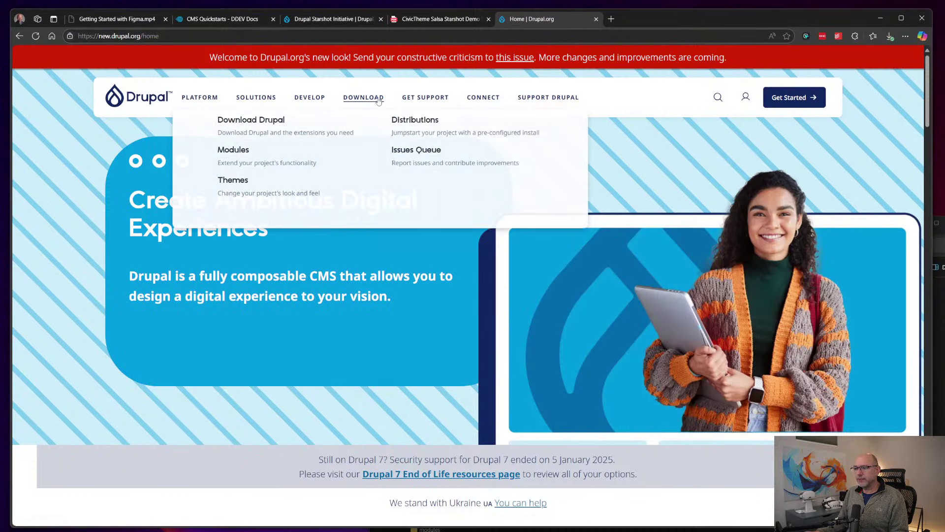
left_click(245, 148)
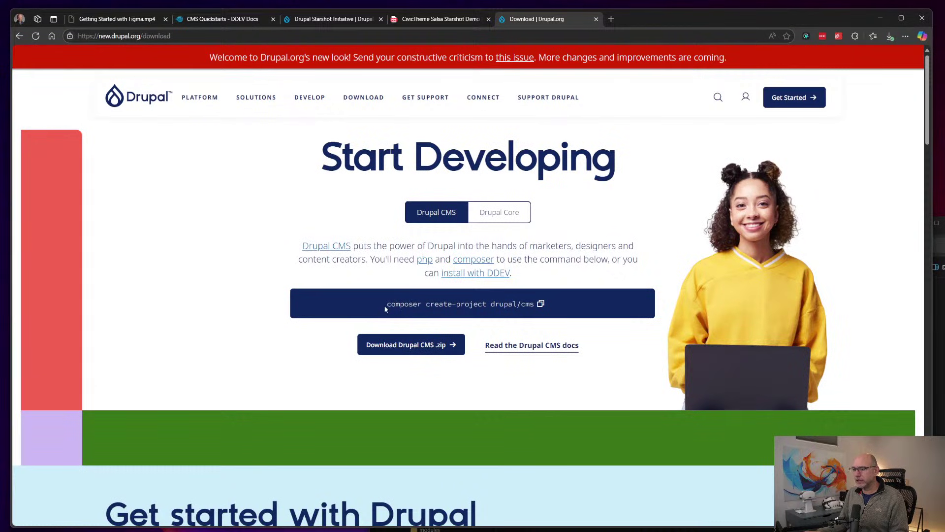
left_click(541, 303)
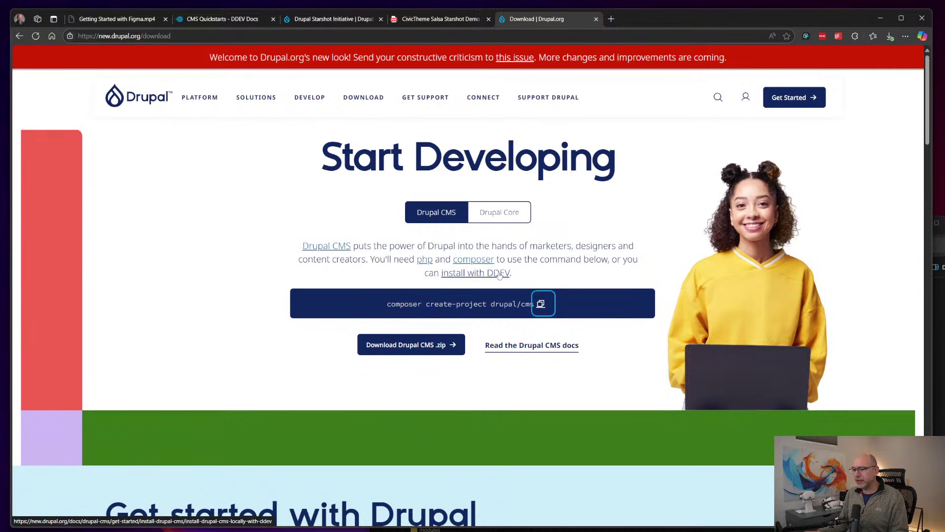
Step: Open the 'Install Drupal CMS locally with DDEV' guide and bring up the terminal
left_click(464, 274)
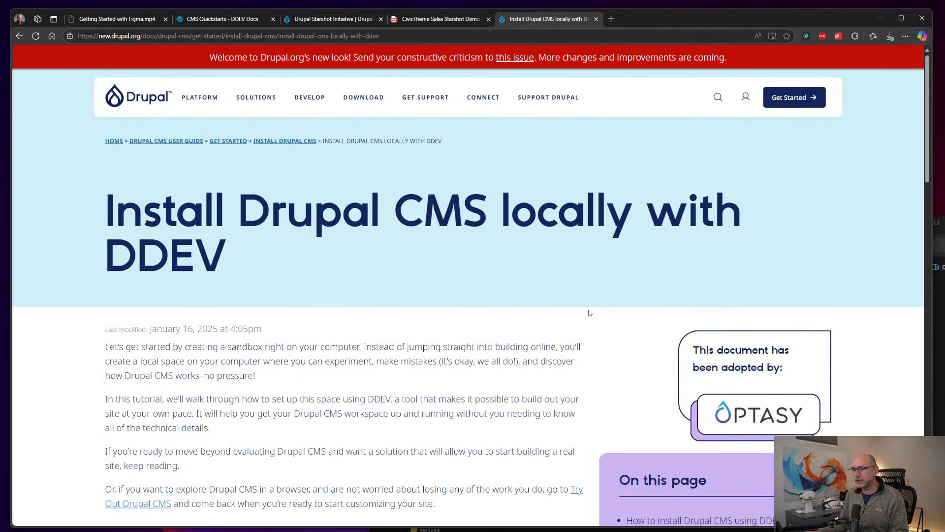
scroll(590, 313, "down", 3)
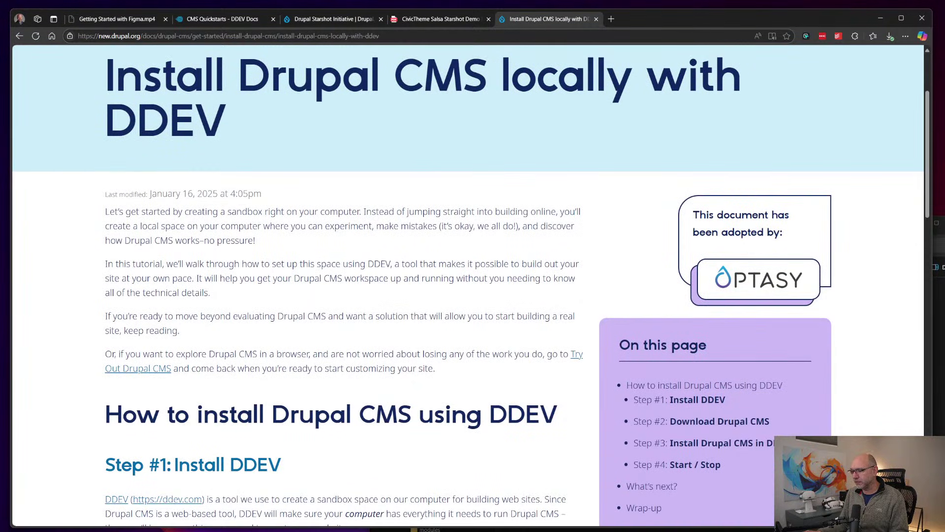
key("alt+Tab")
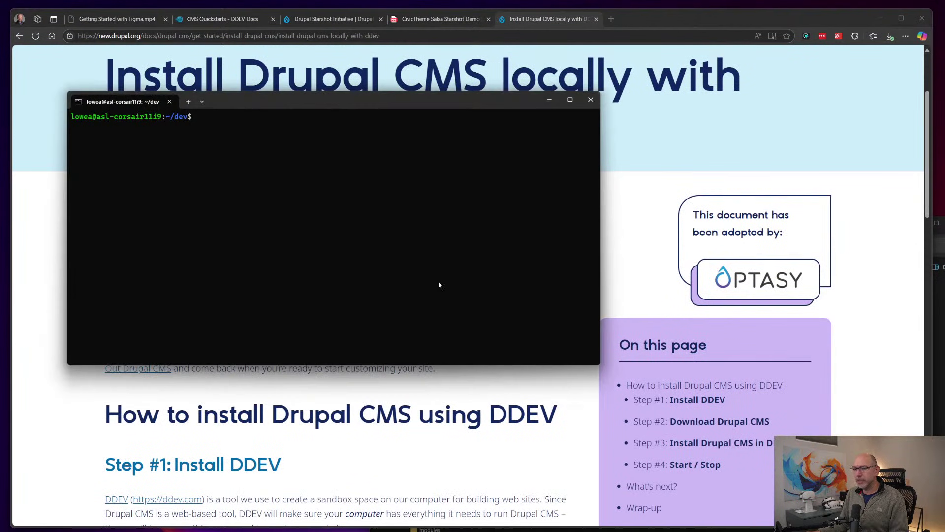
Step: List the ~/dev folder and unzip cms-1.0.0.zip
left_click_drag(382, 104, 533, 219)
type("ls")
key("Return")
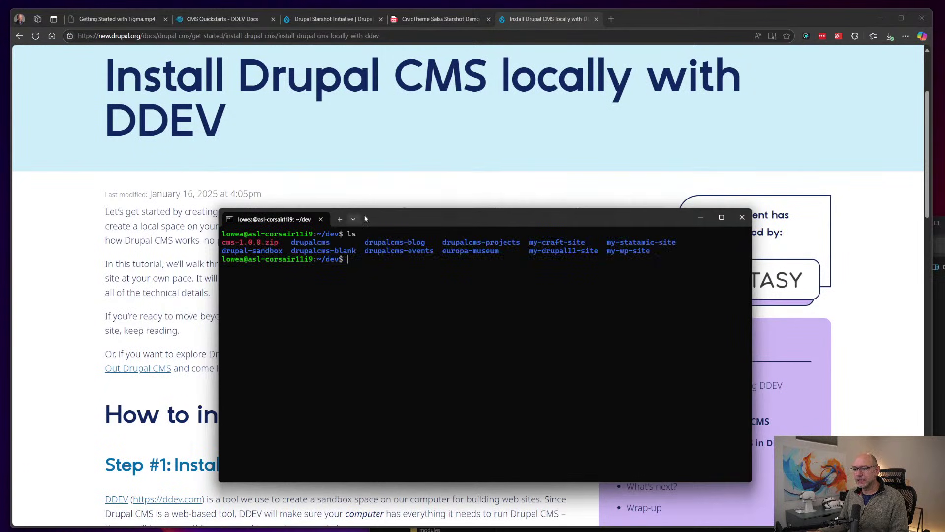
left_click_drag(392, 223, 431, 272)
type("unz")
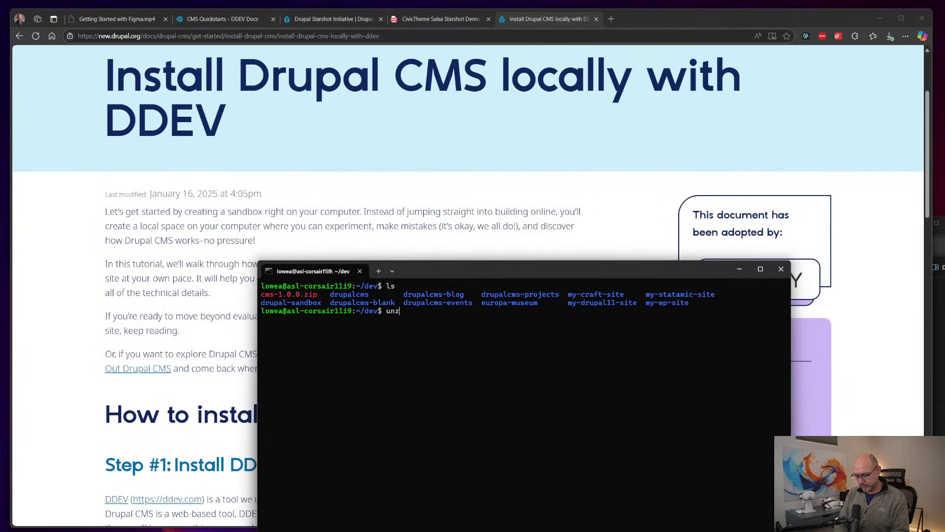
type("ip c")
key("Tab")
key("Return")
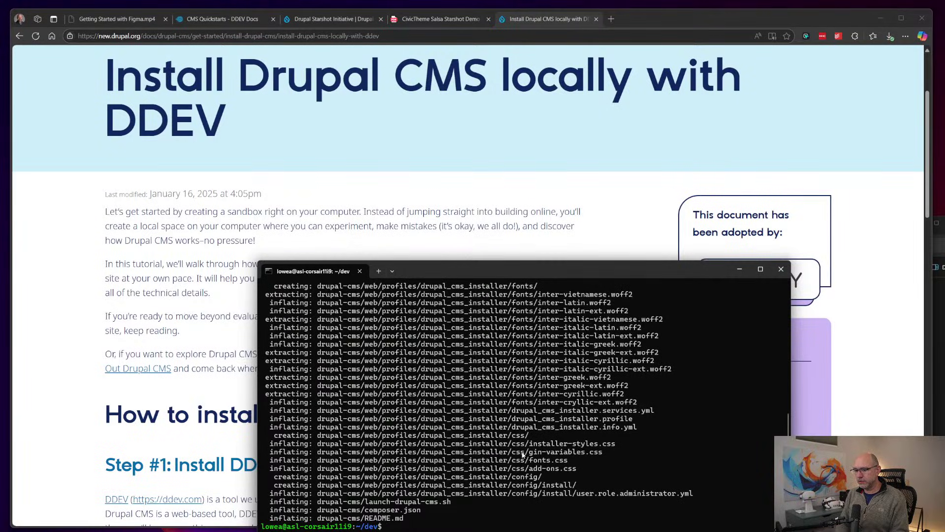
Step: Enter drupal-cms/, list its files and run ./launch-drupal-cms.sh
left_click_drag(514, 276, 517, 230)
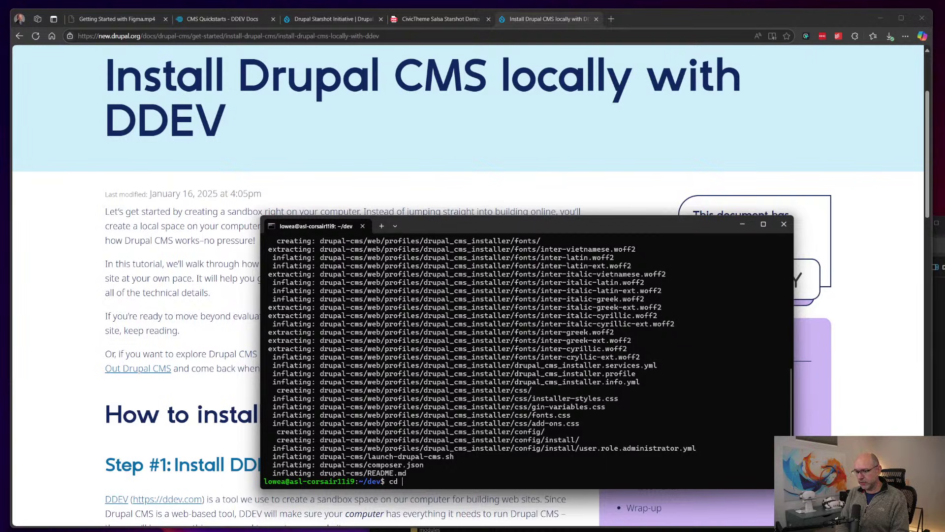
type("rupal-cms/")
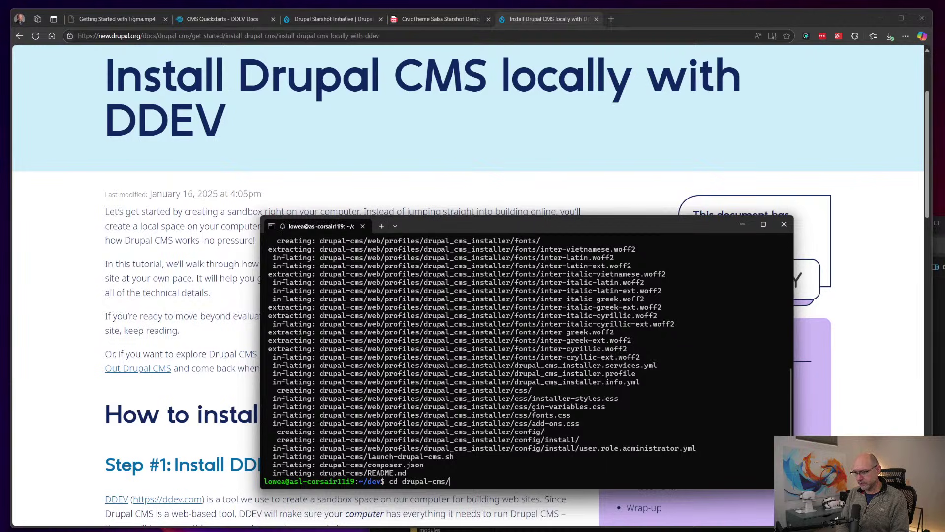
key("Return")
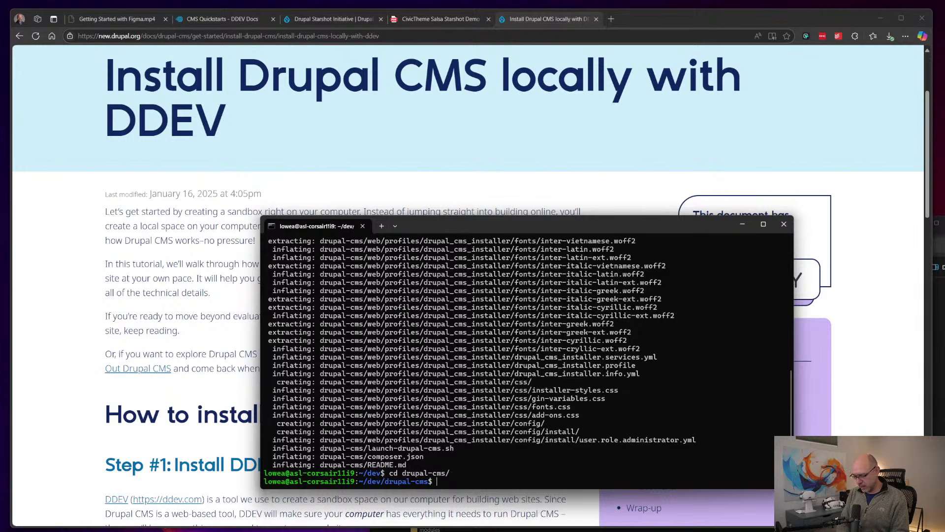
type("ls")
key("Return")
type("./l")
key("Tab")
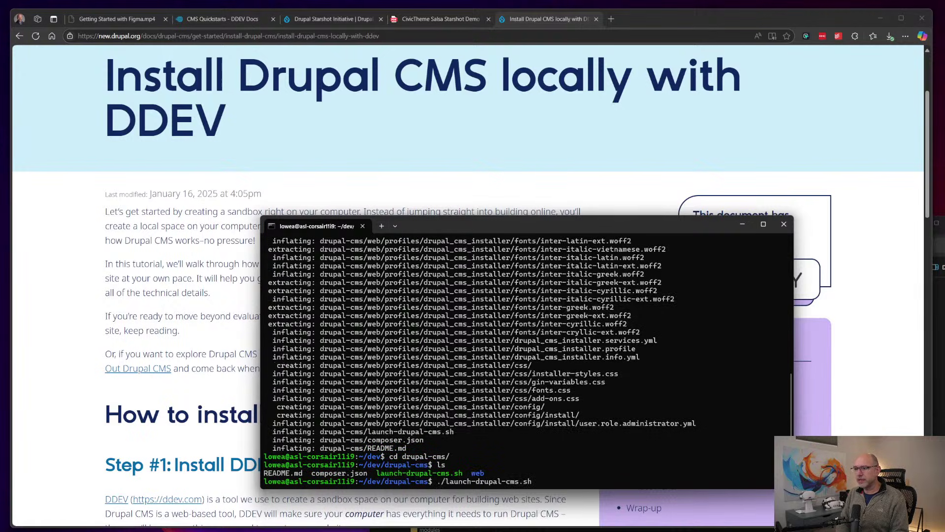
key("Return")
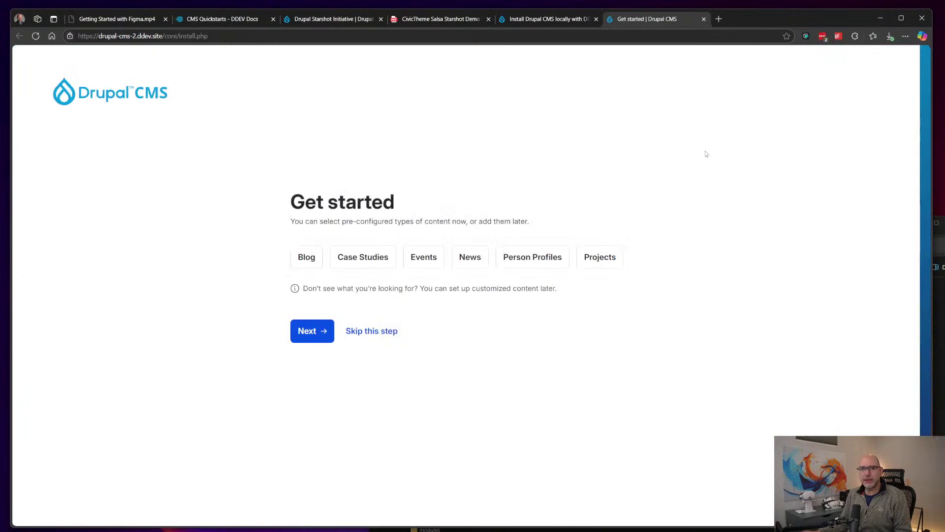
Step: Return to the DDEV install guide and read down through Step #4, What's next and Wrap-up
left_click(550, 19)
scroll(456, 208, "down", 5)
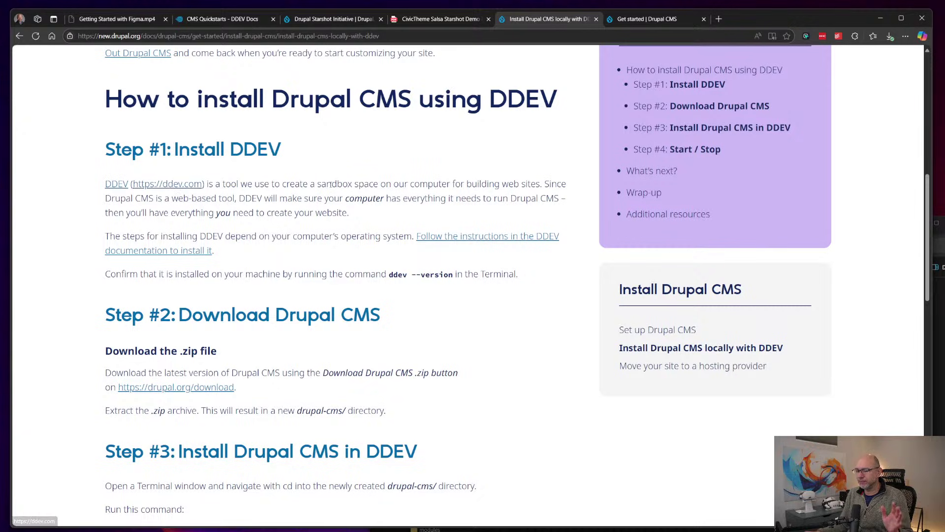
scroll(329, 185, "down", 4)
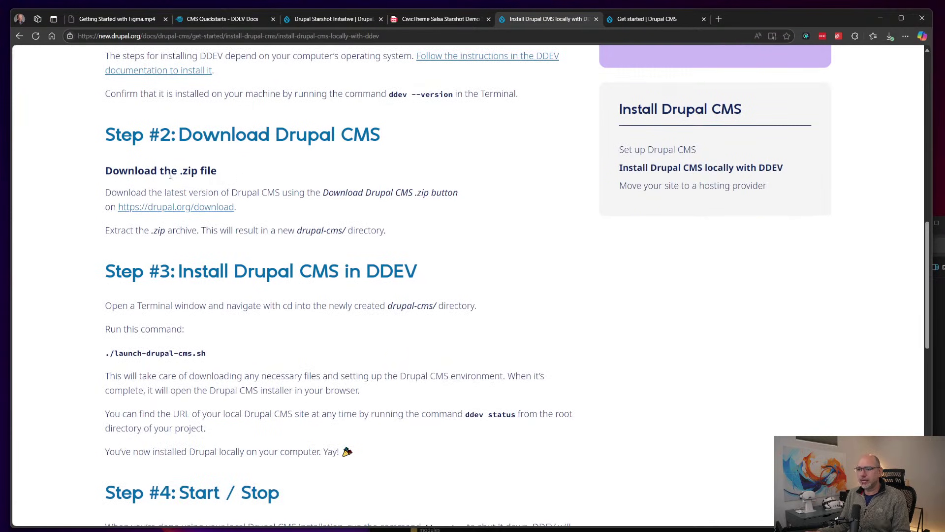
scroll(352, 207, "down", 2)
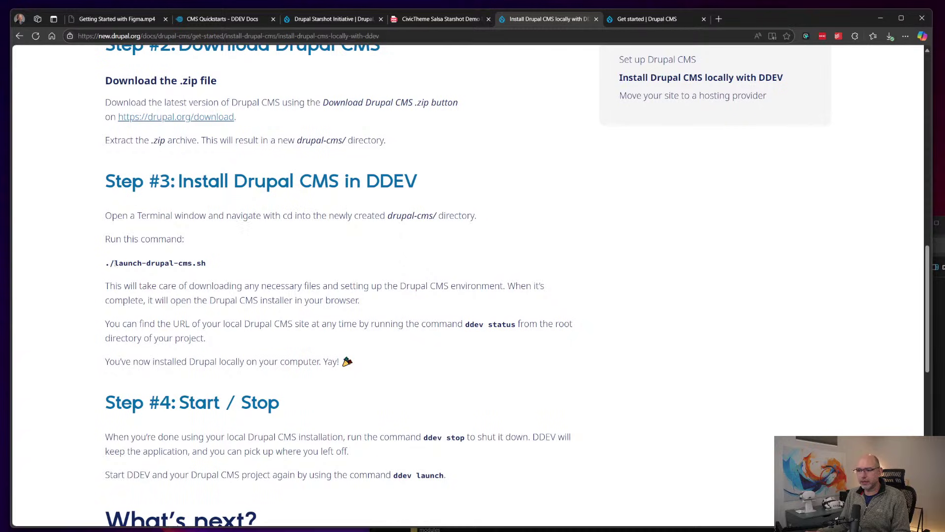
scroll(382, 238, "down", 3)
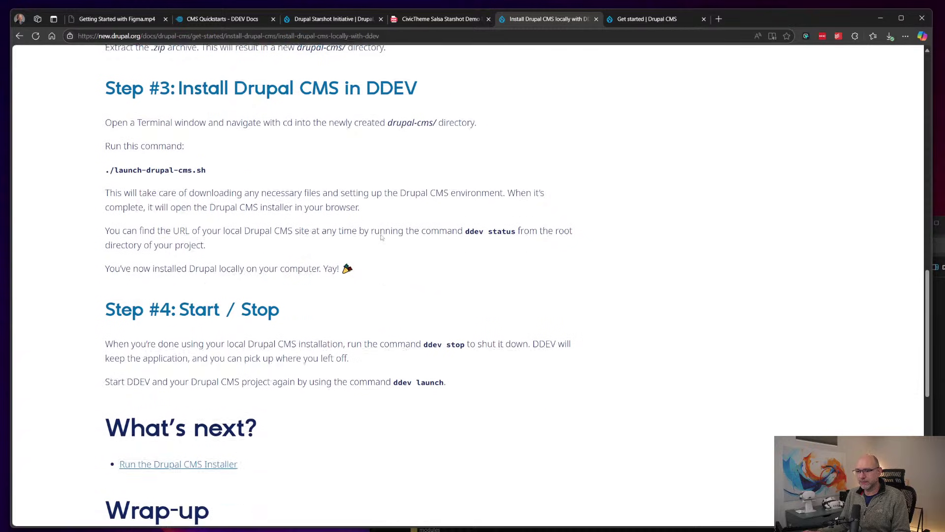
scroll(382, 238, "down", 1)
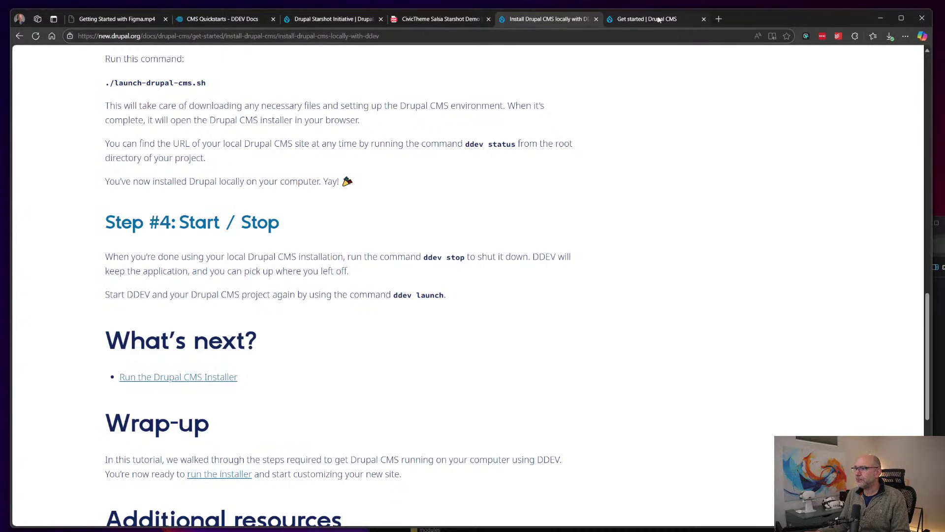
left_click(691, 16)
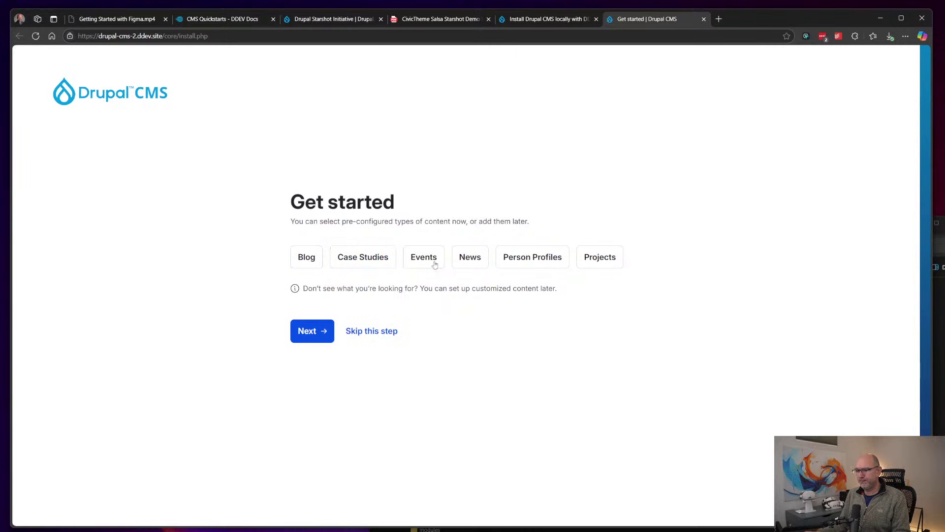
Step: Choose the News content type and name the site 'News Drupal CMS site'
left_click(471, 262)
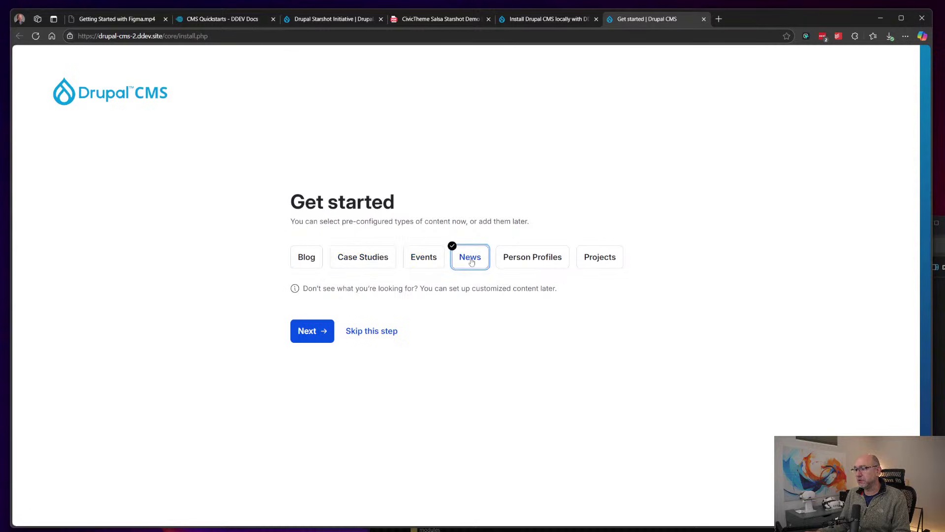
left_click(315, 339)
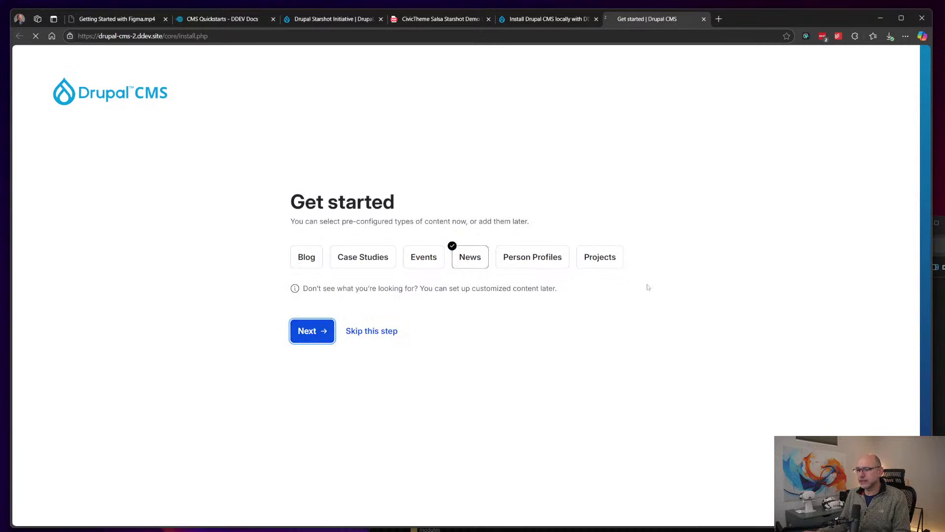
left_click(416, 262)
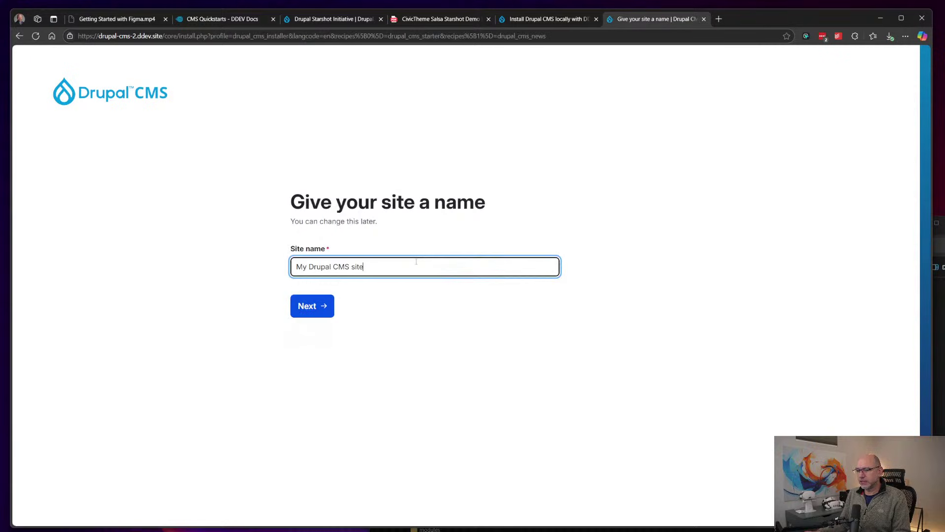
double_click(309, 266)
type("News")
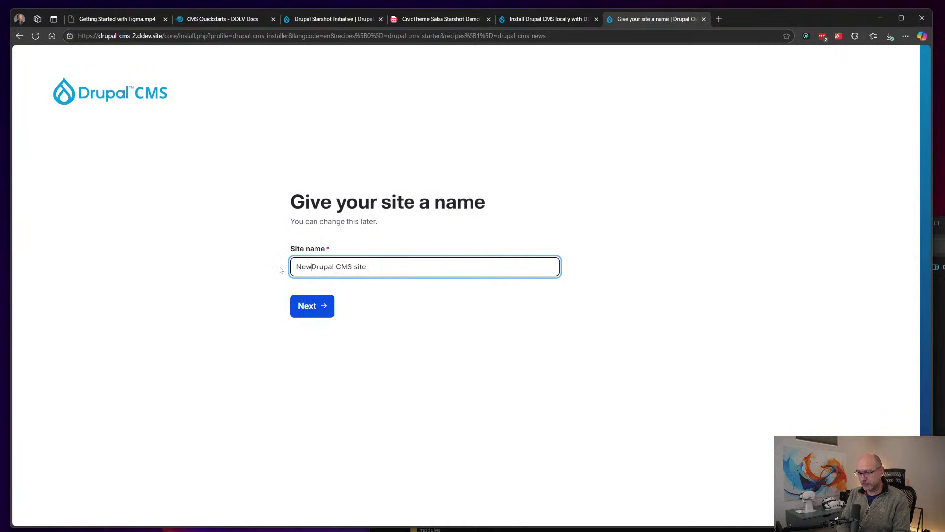
left_click(313, 307)
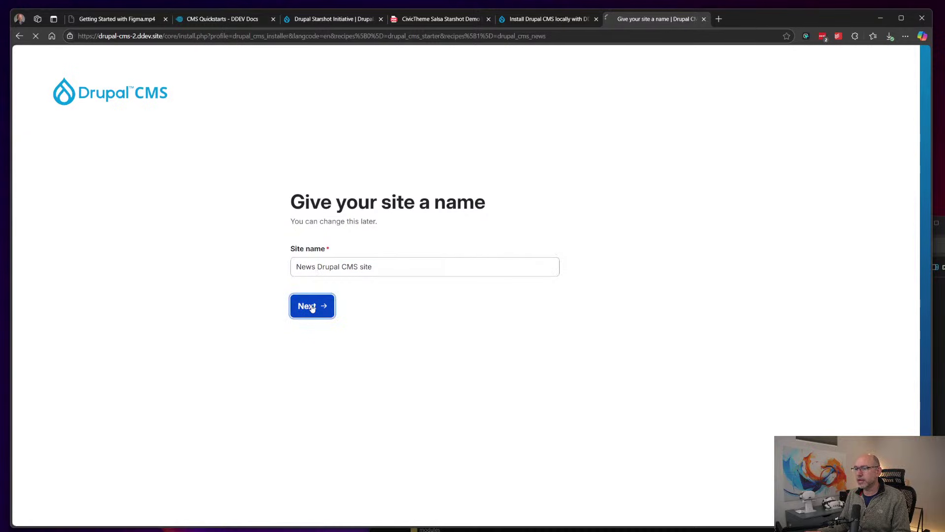
Step: Enter the admin account e-mail and password to finish the installation
left_click(317, 266)
type("admin@admin.com")
key("Tab")
type("a")
key("Return")
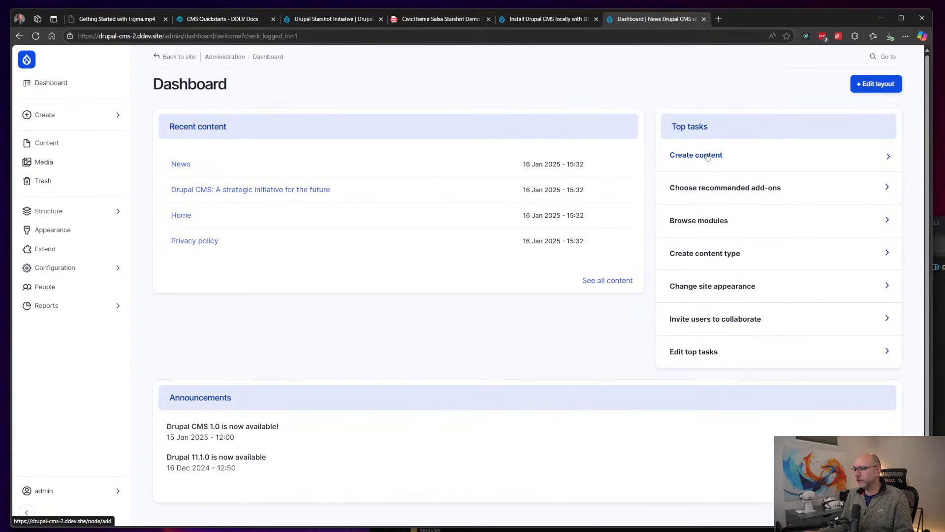
left_click(708, 156)
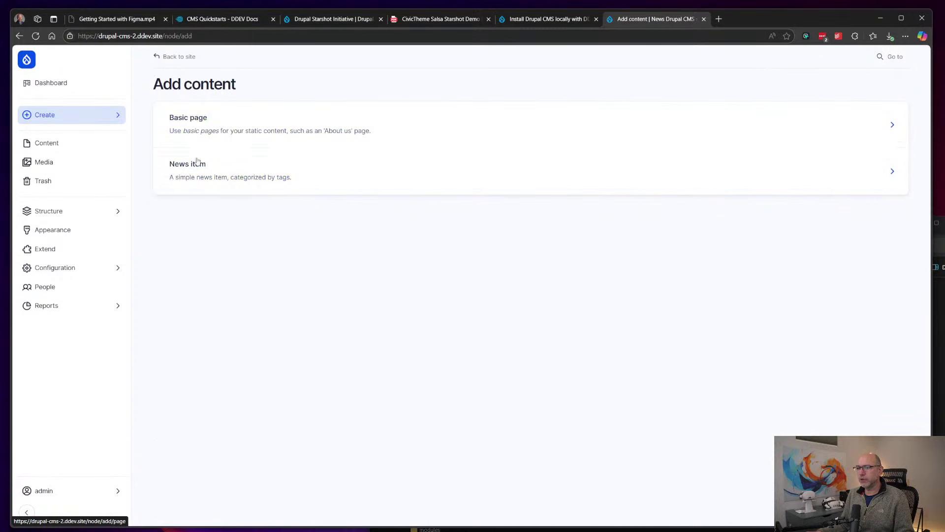
left_click(175, 57)
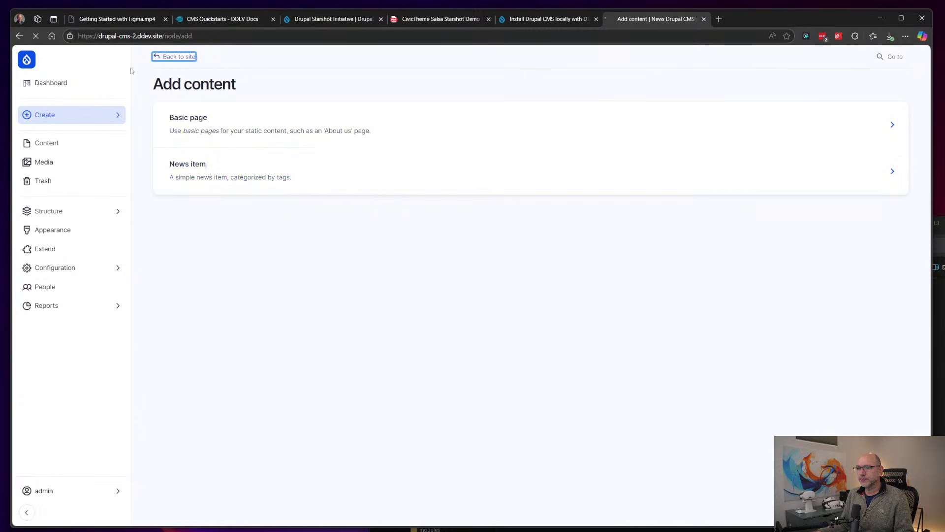
left_click(45, 82)
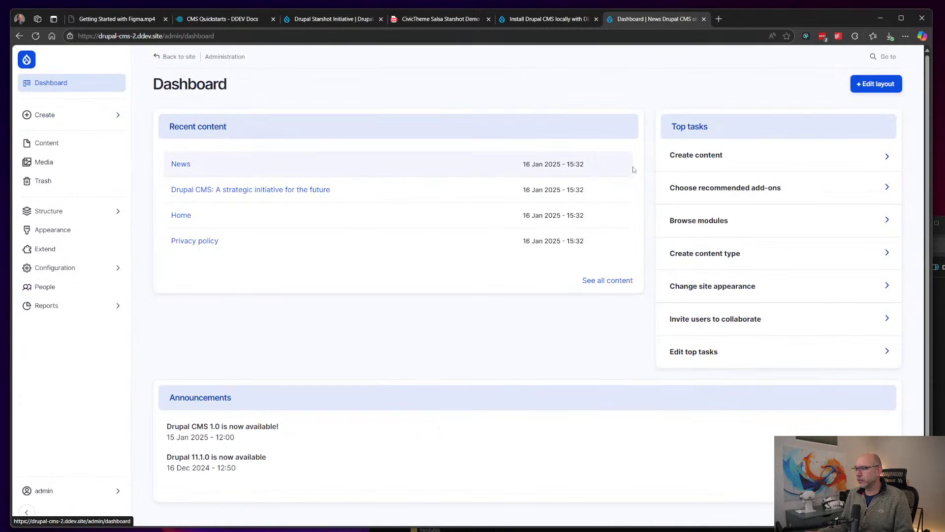
left_click(701, 193)
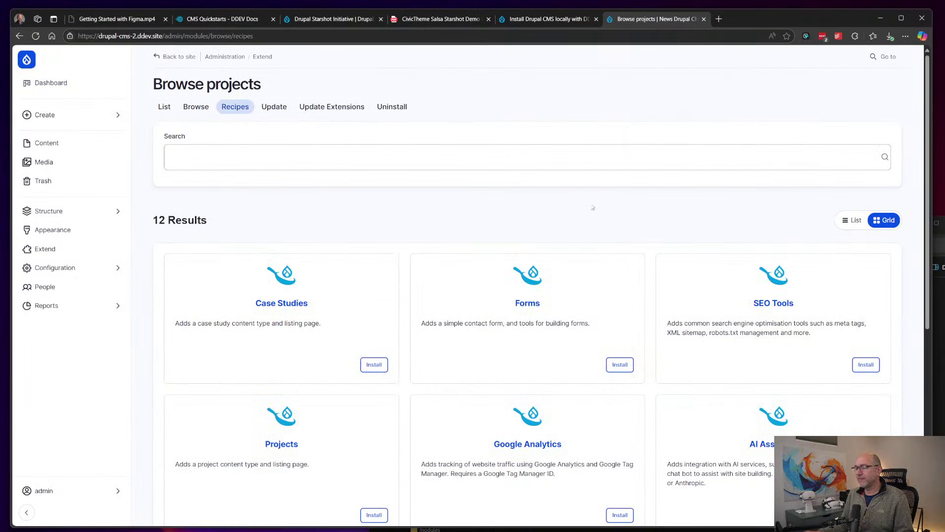
scroll(610, 198, "down", 2)
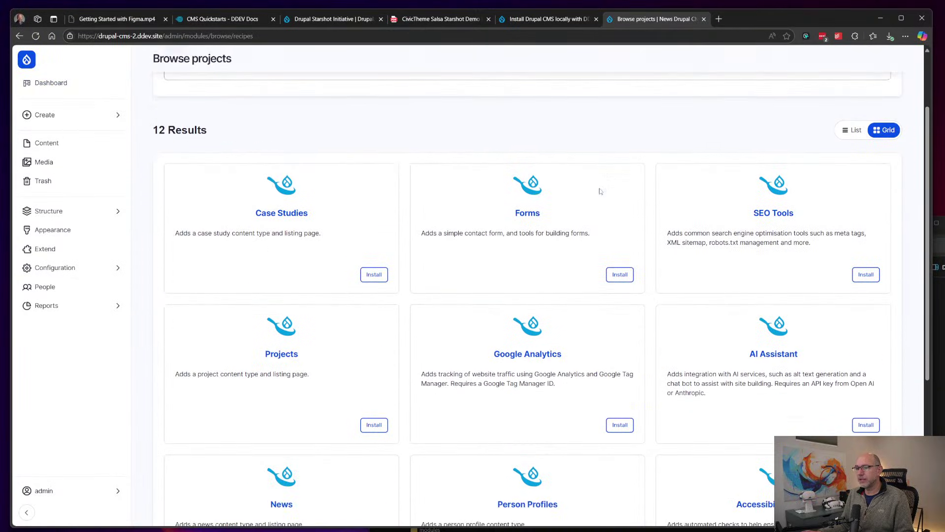
scroll(603, 193, "up", 2)
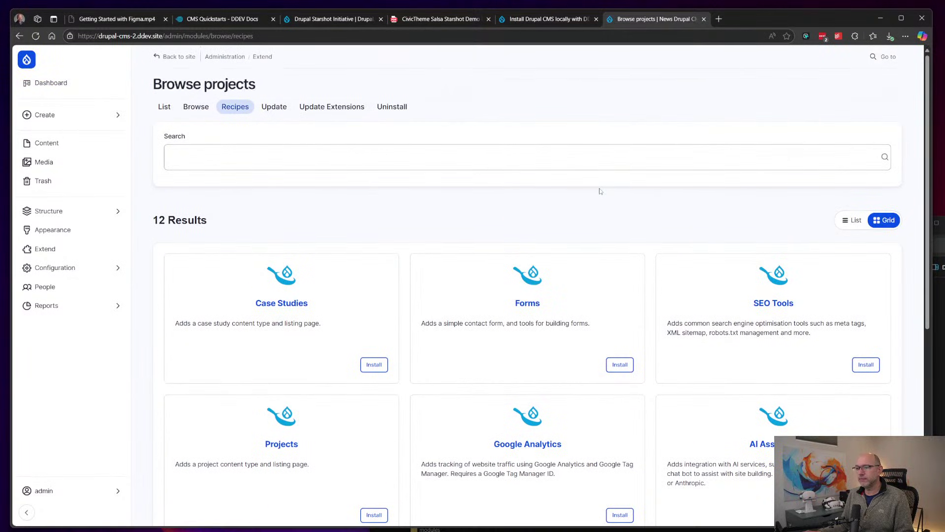
left_click(49, 83)
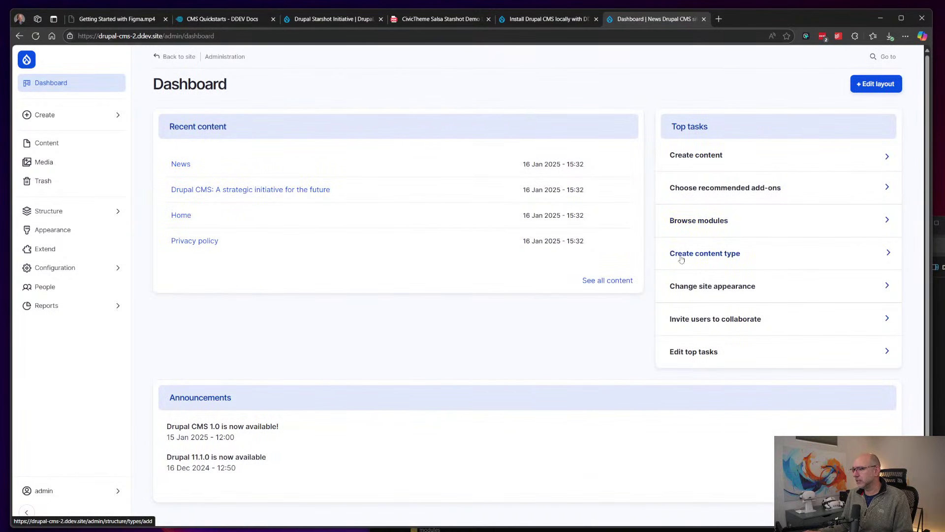
left_click(705, 253)
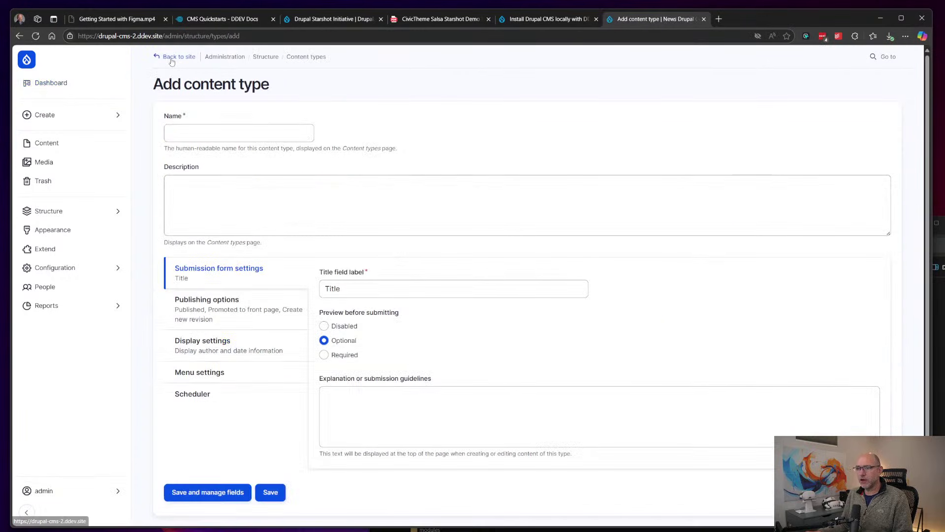
left_click(19, 36)
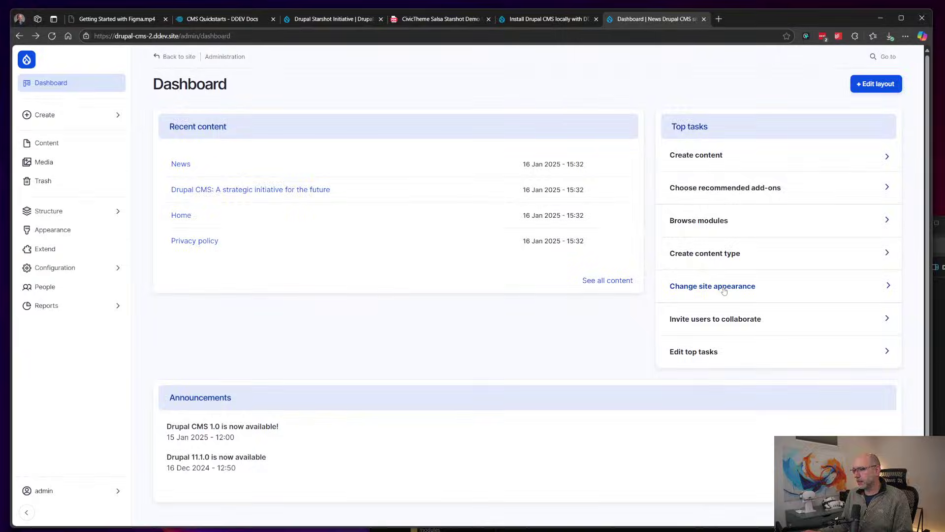
Step: Review the Olivero for Drupal CMS theme settings, then return to the installed themes list
left_click(722, 289)
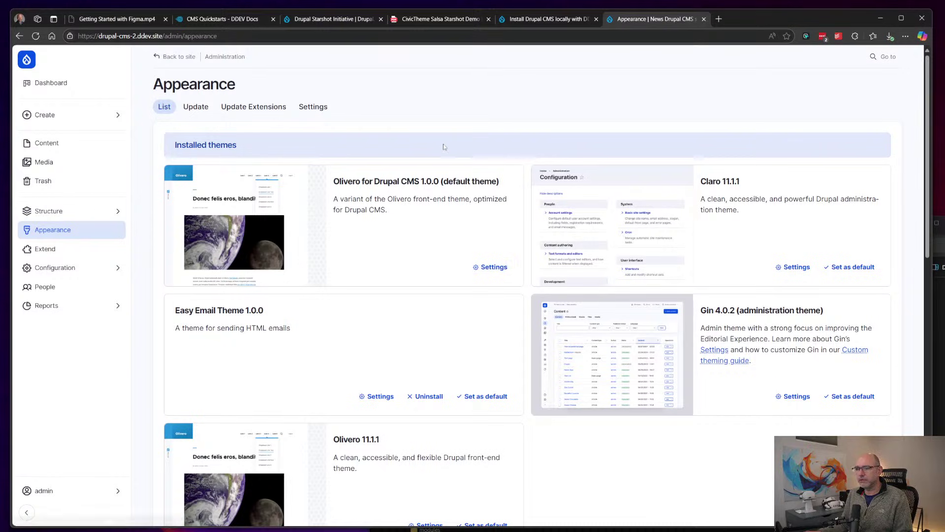
left_click(494, 268)
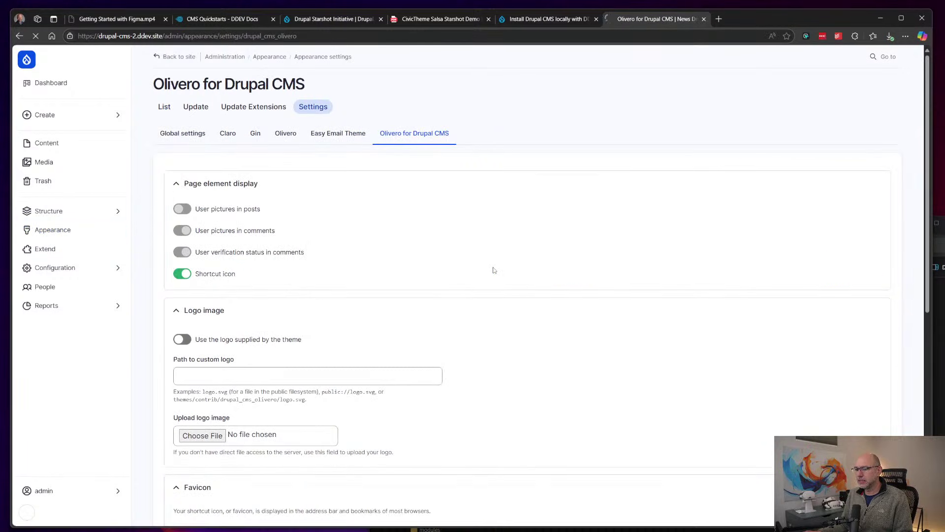
scroll(625, 191, "down", 2)
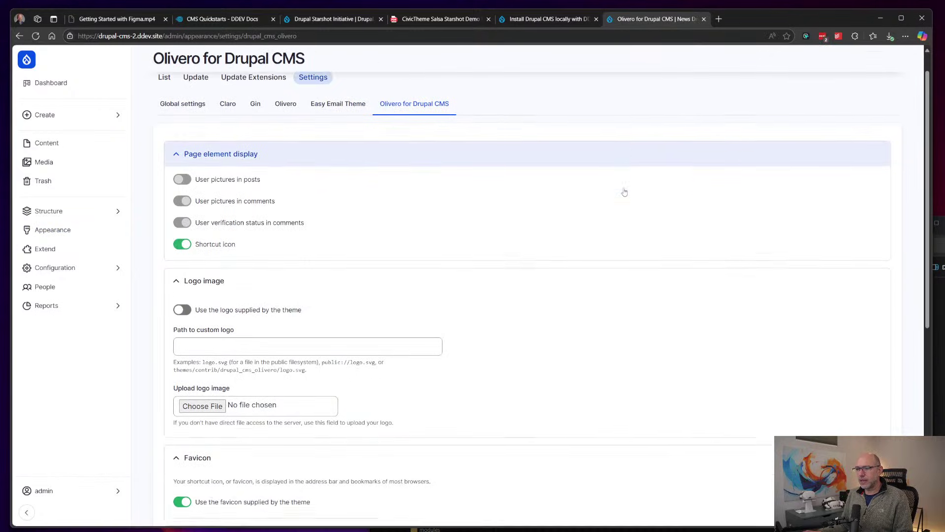
scroll(625, 192, "up", 2)
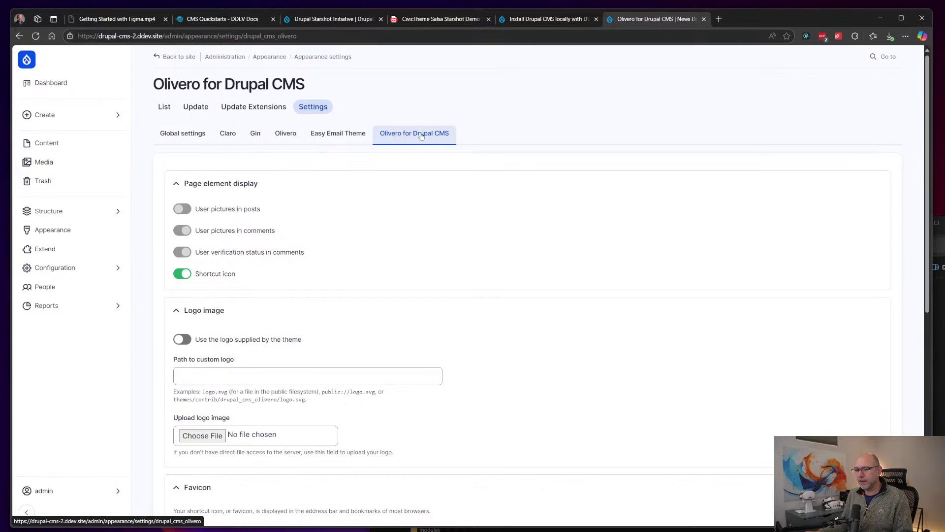
scroll(422, 136, "down", 2)
scroll(525, 219, "down", 3)
scroll(525, 218, "down", 3)
scroll(525, 218, "up", 8)
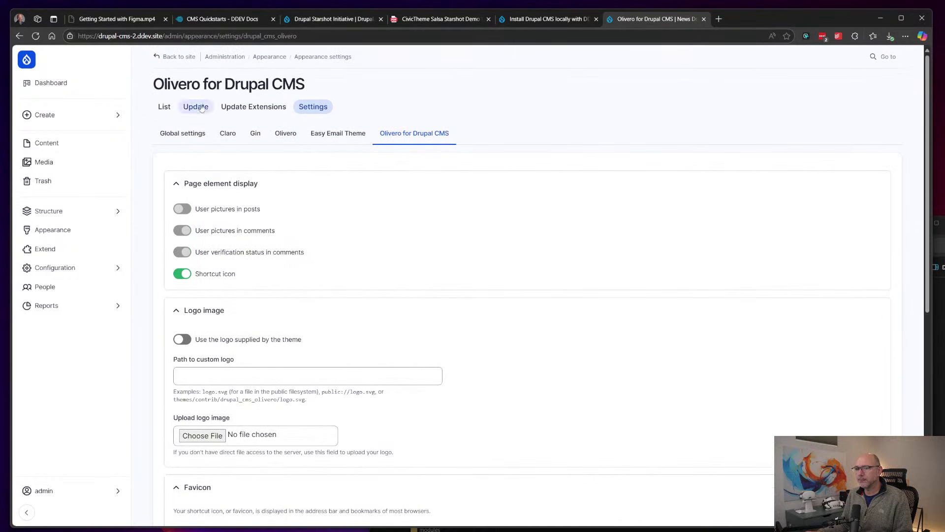
left_click(161, 109)
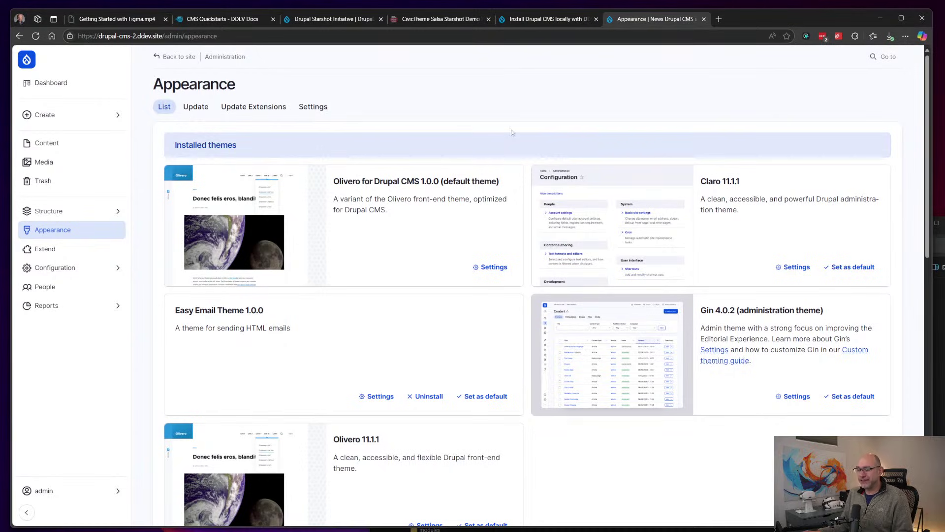
key("alt+Tab")
Step: Bring the Figma presentation forward and advance to slide 7, 'Differences in terminology'
key("alt+Tab")
key("alt+Tab")
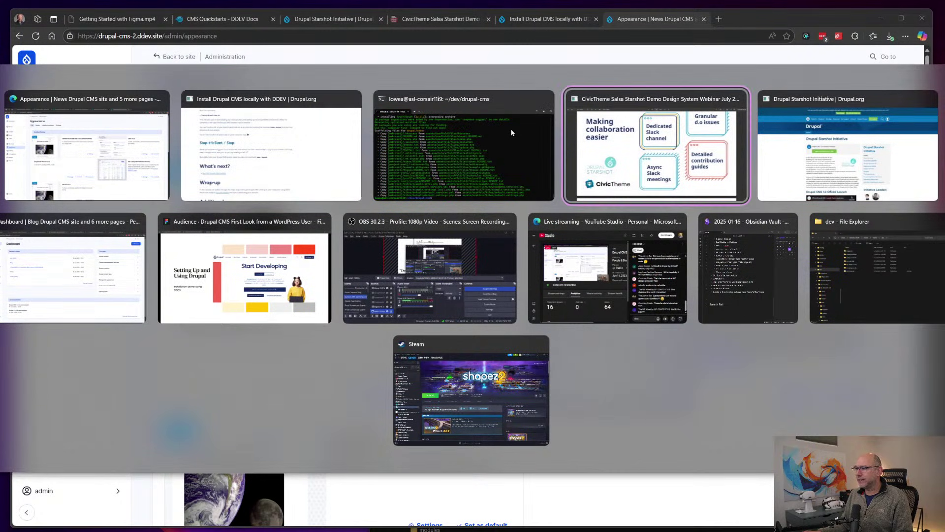
key("alt+Tab")
key("alt+Tab")
key("alt+Tab")
key("alt+Tab")
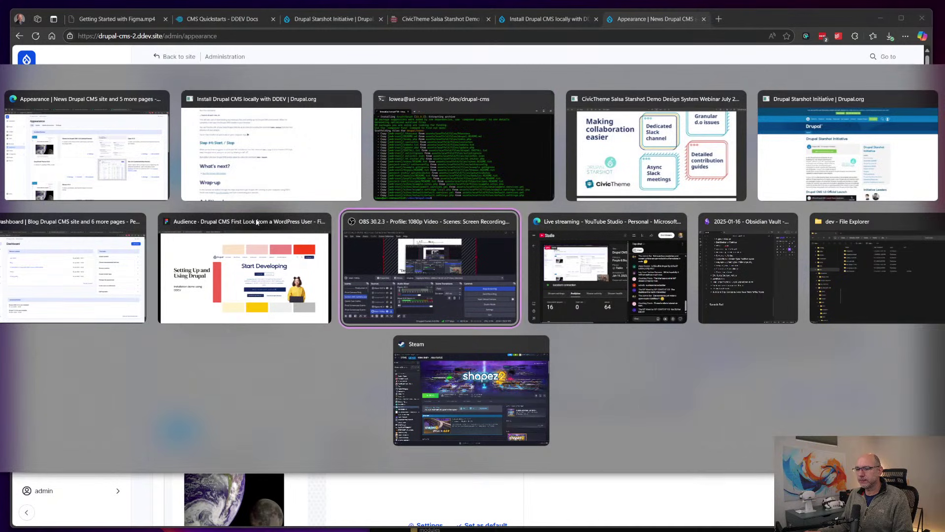
left_click(257, 222)
key("Right")
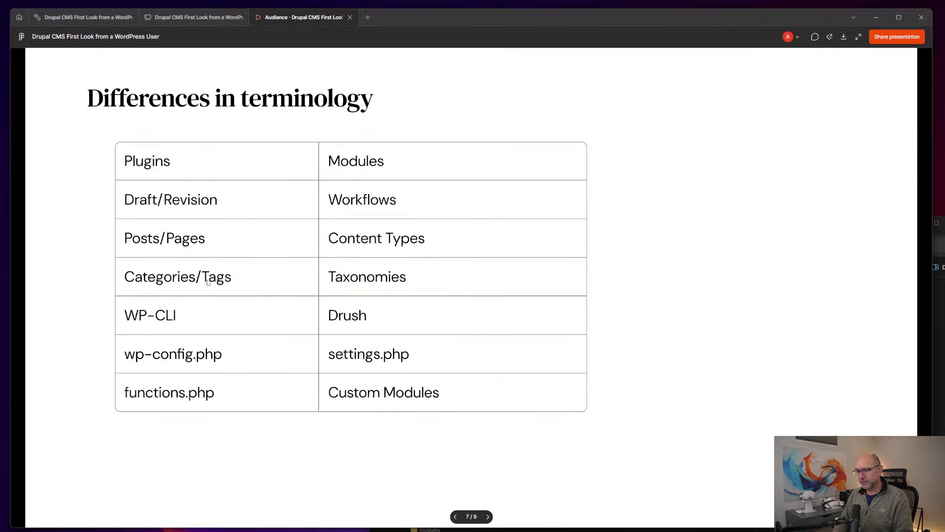
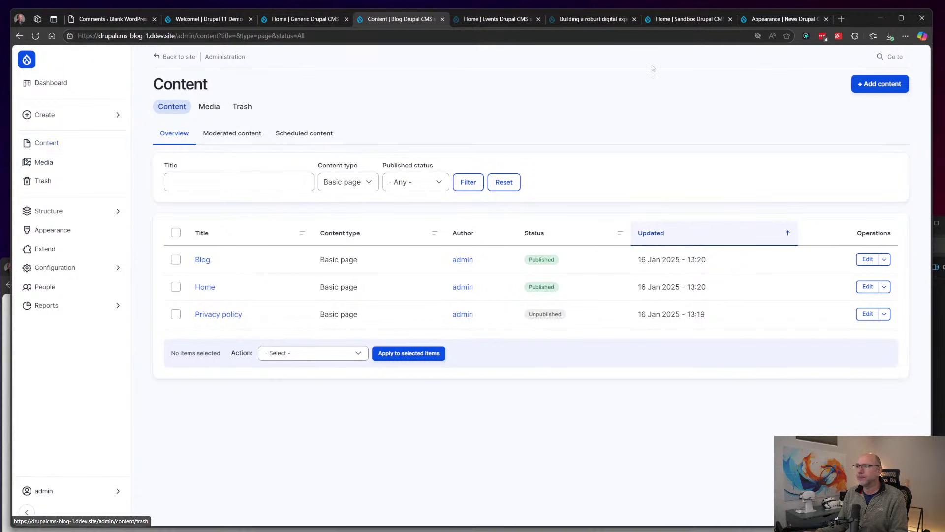
Step: Switch to the News site tab and open its Dashboard of recent content, top tasks and announcements
left_click(783, 18)
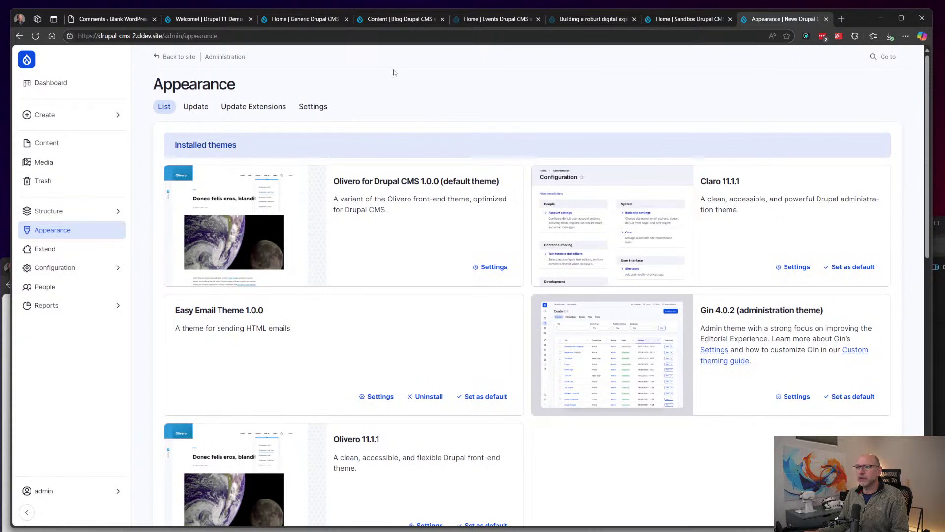
left_click(63, 84)
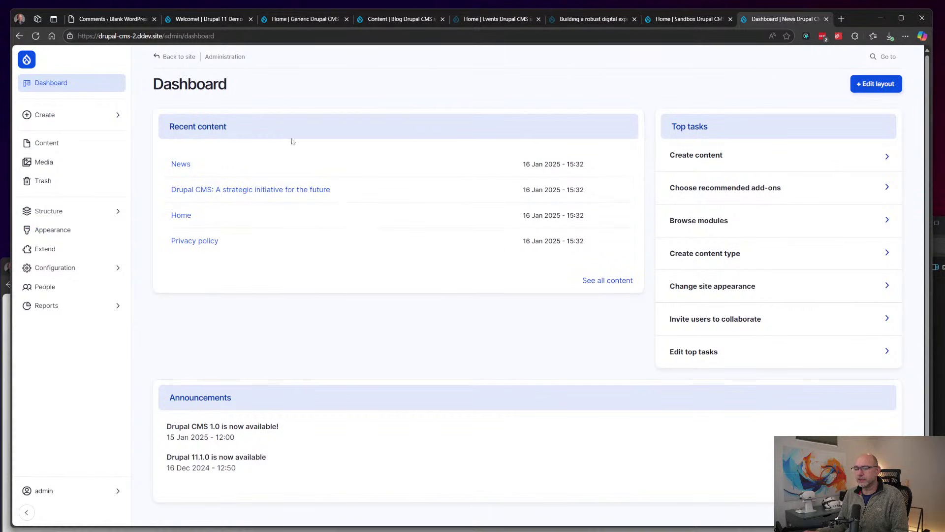
Step: Switch to the Drupal 11 Demo Site and expand the Manage admin tray
left_click(205, 20)
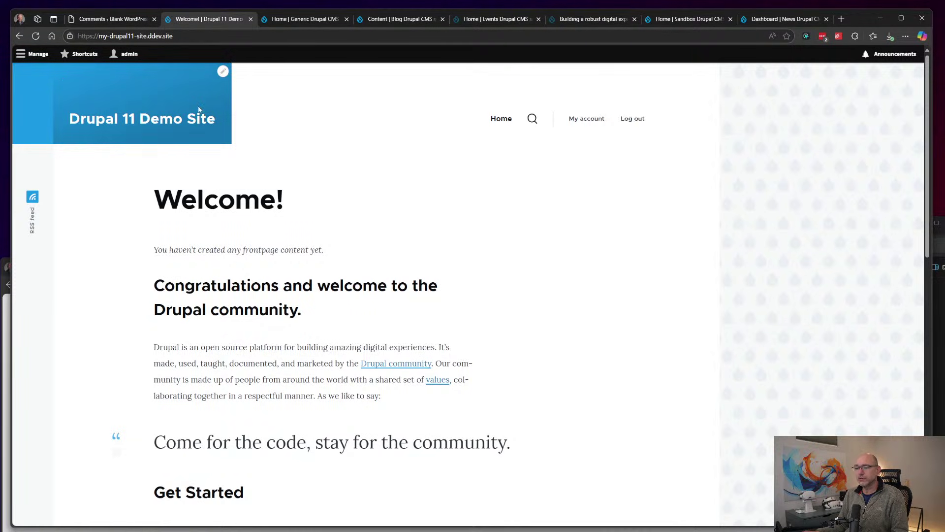
left_click(27, 55)
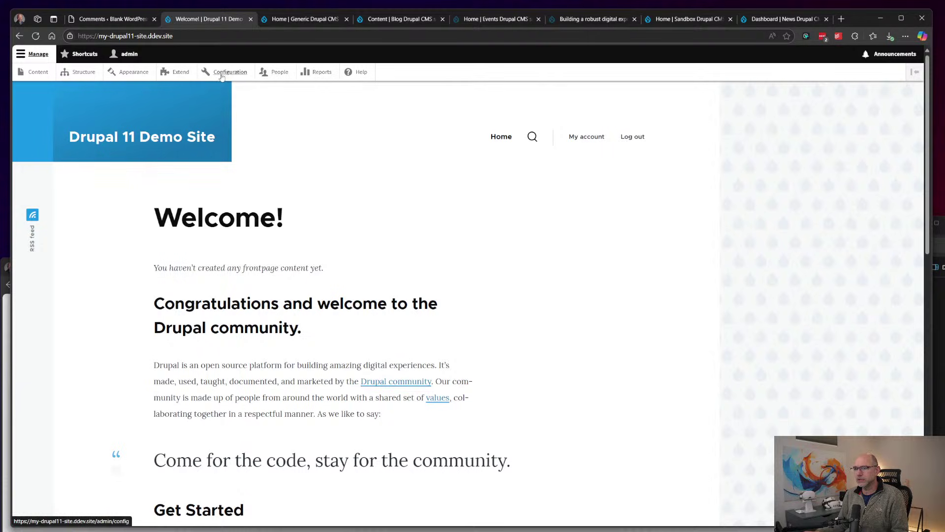
left_click(25, 55)
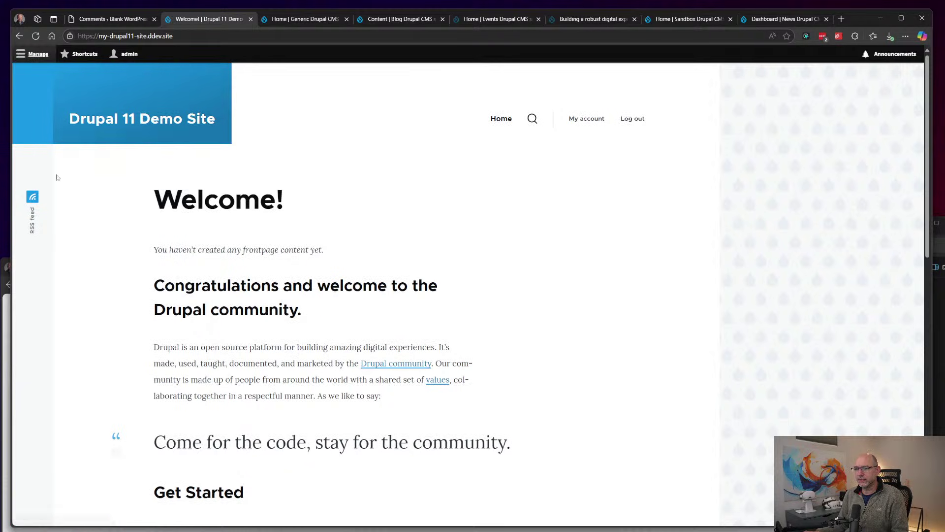
left_click(29, 56)
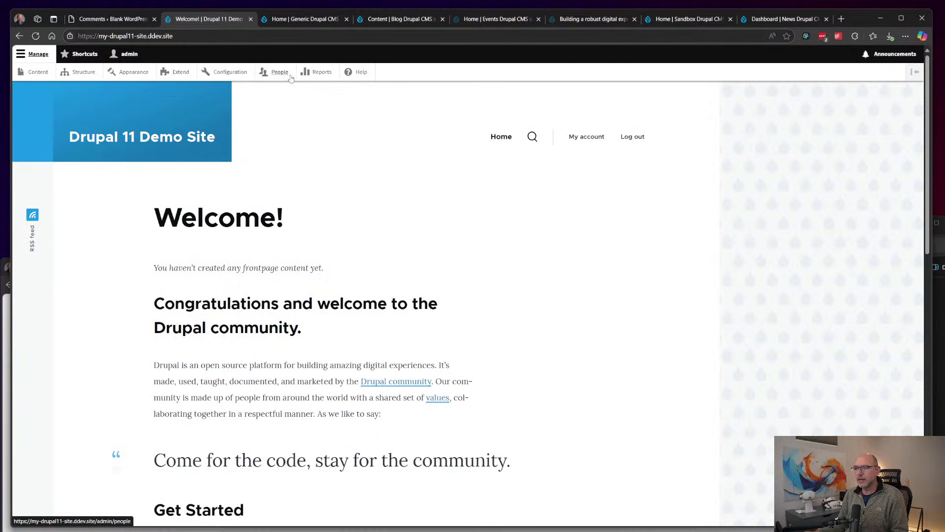
Step: Browse the empty Content list, the front page, and then the Structure admin page
left_click(39, 72)
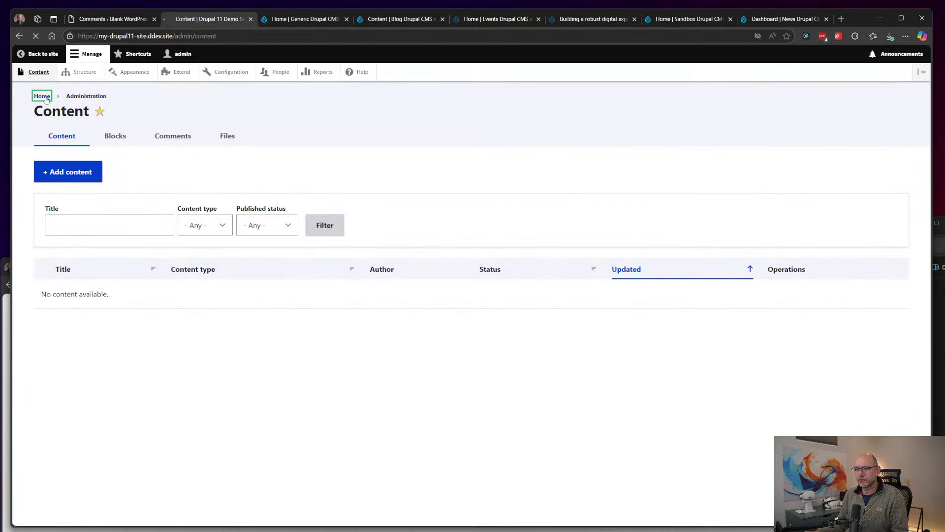
left_click(42, 96)
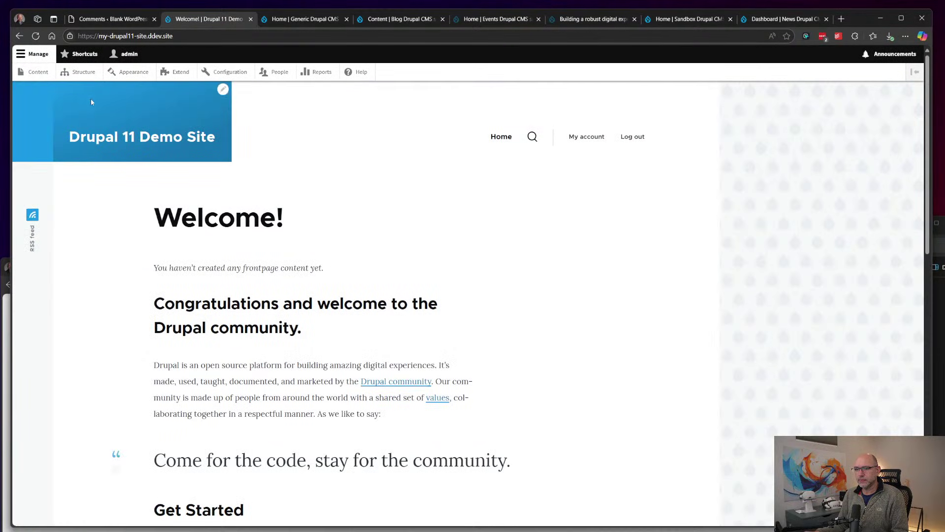
left_click(39, 73)
left_click(89, 74)
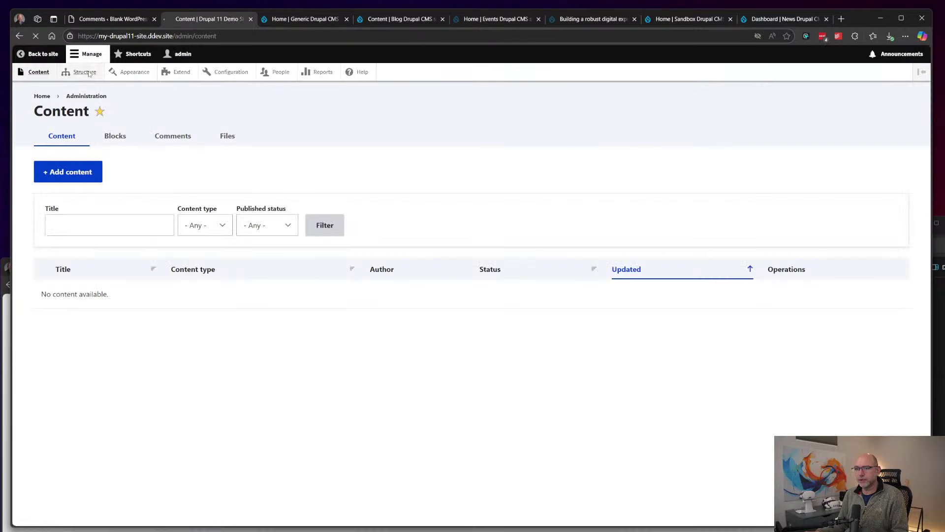
Step: On the Appearance page, switch the administration theme from Claro to Olivero and save
left_click(130, 73)
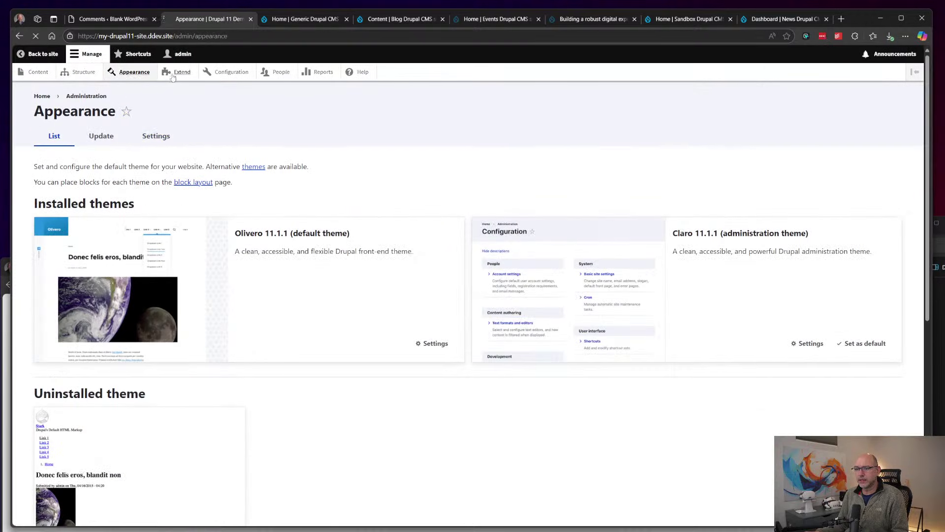
scroll(462, 167, "down", 7)
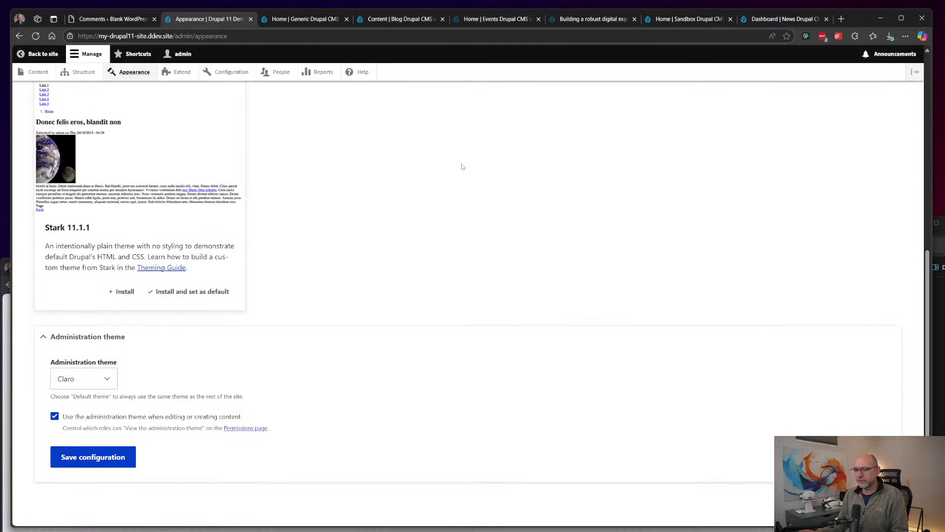
left_click(81, 379)
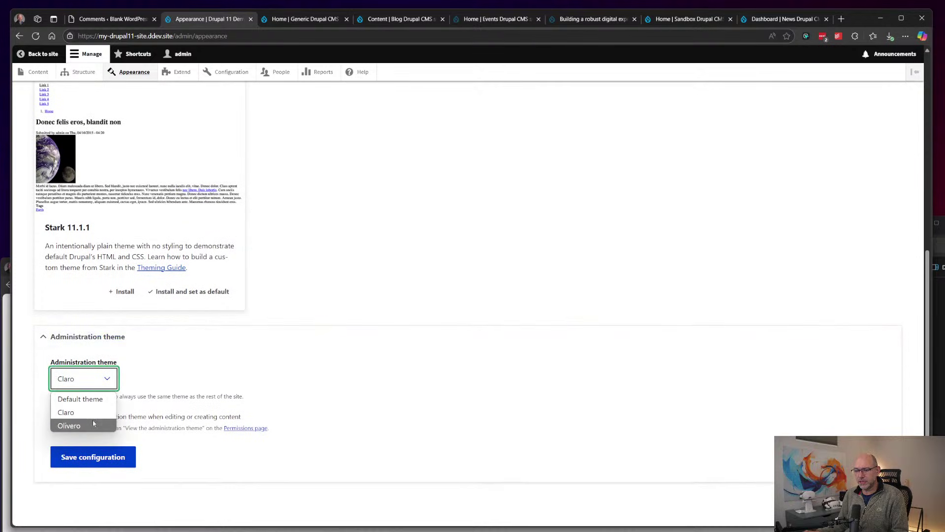
left_click(69, 424)
left_click(85, 459)
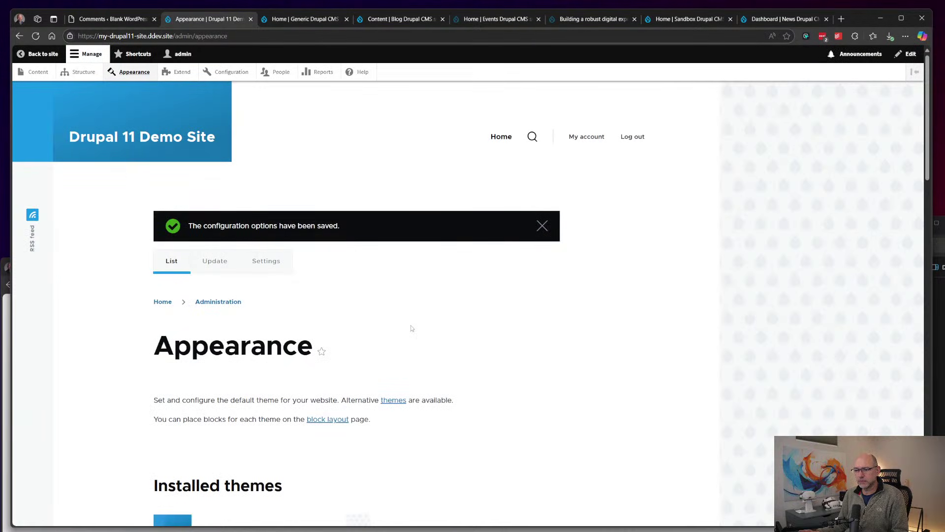
scroll(202, 244, "down", 9)
scroll(202, 247, "up", 9)
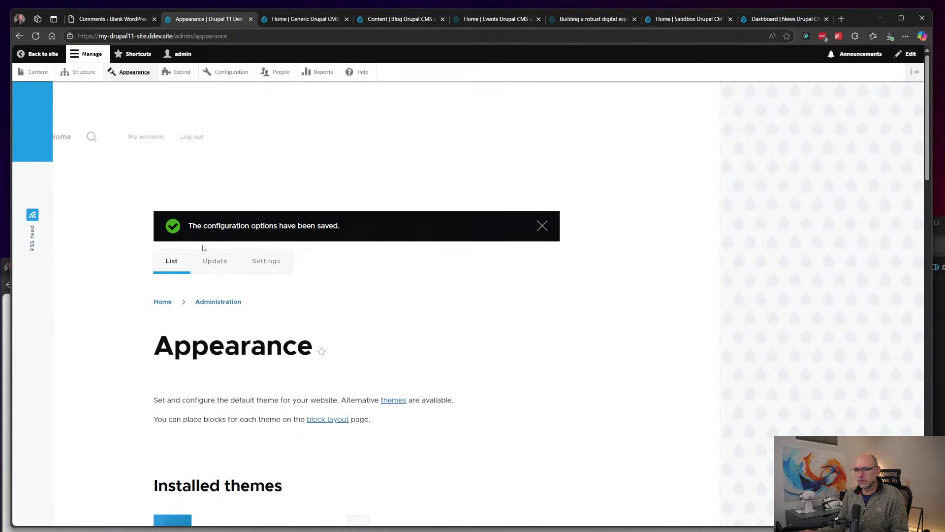
Step: Open Extend and collapse the Core, Core (Experimental), Field types and Migration module groups
left_click(181, 72)
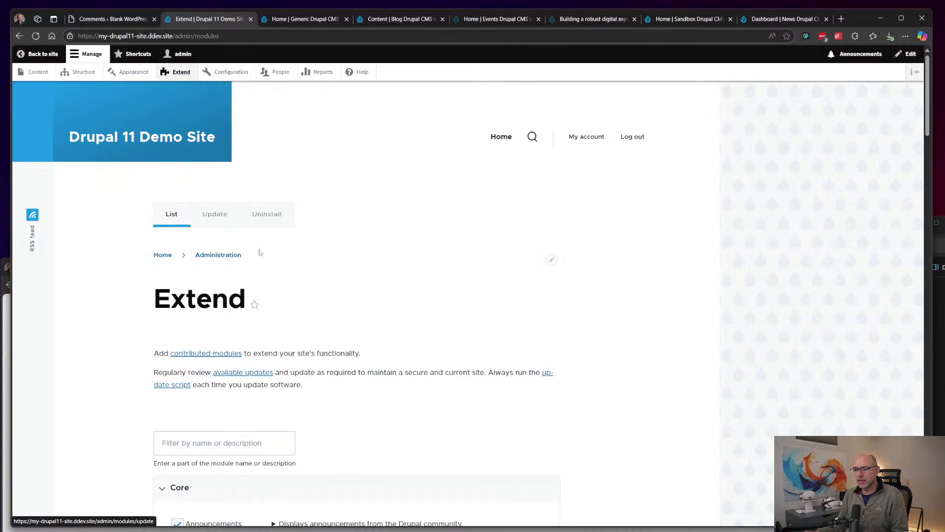
scroll(267, 243, "down", 5)
scroll(267, 242, "down", 2)
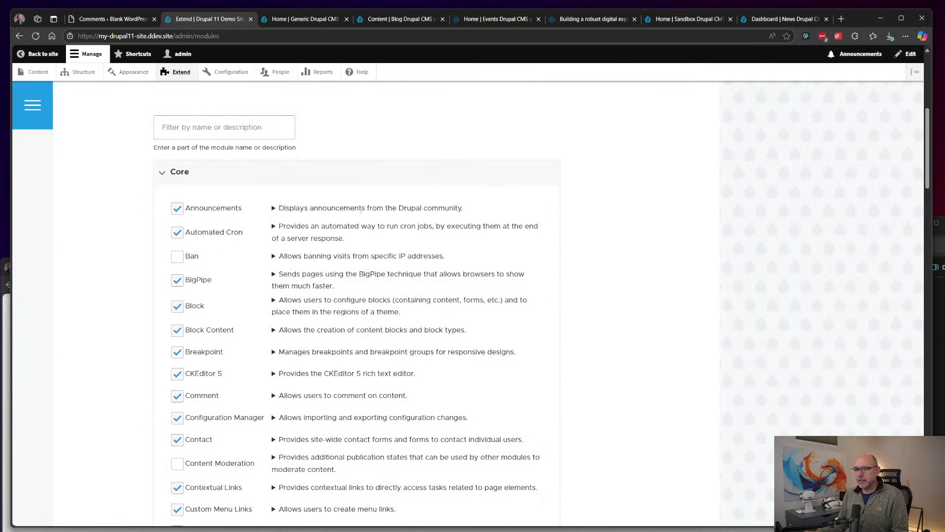
scroll(372, 206, "up", 1)
left_click(197, 218)
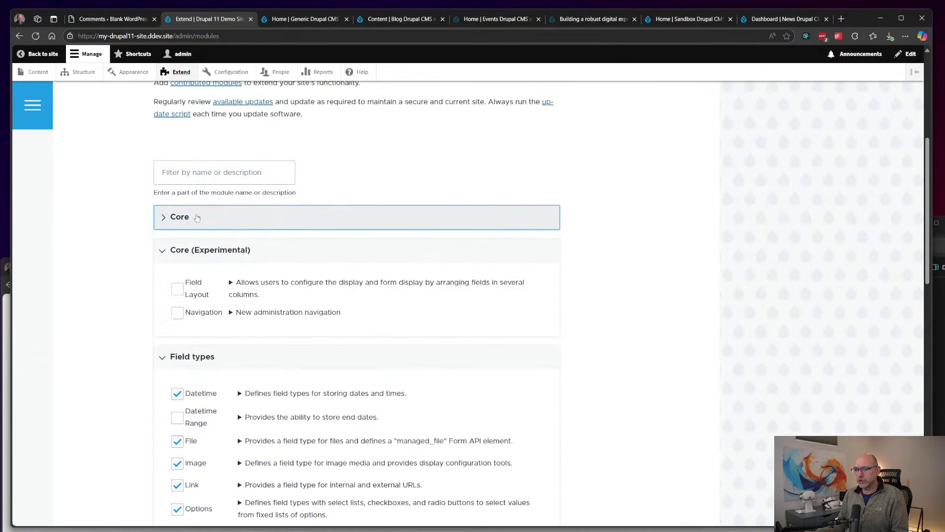
left_click(315, 247)
left_click(291, 278)
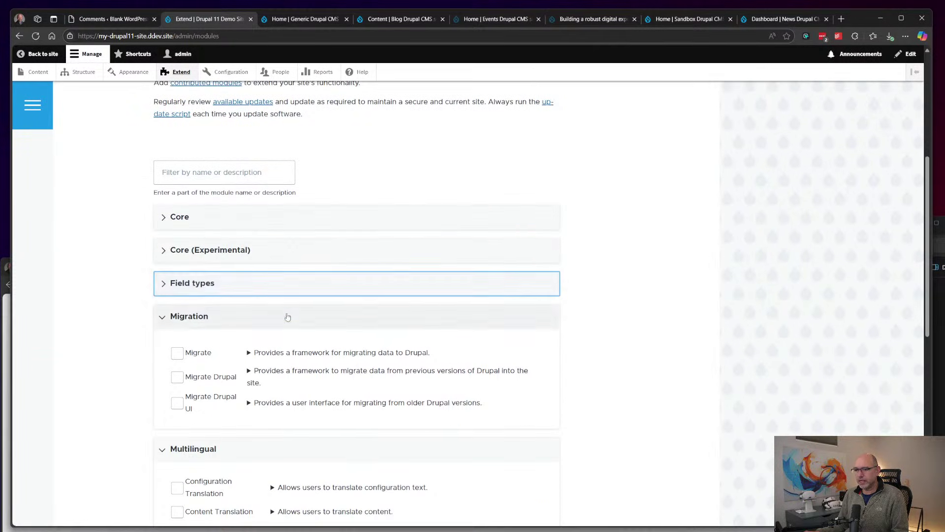
left_click(287, 316)
Step: Collapse the Web services and Multilingual module groups and review the collapsed list
scroll(288, 317, "down", 1)
scroll(288, 316, "down", 6)
scroll(288, 316, "up", 6)
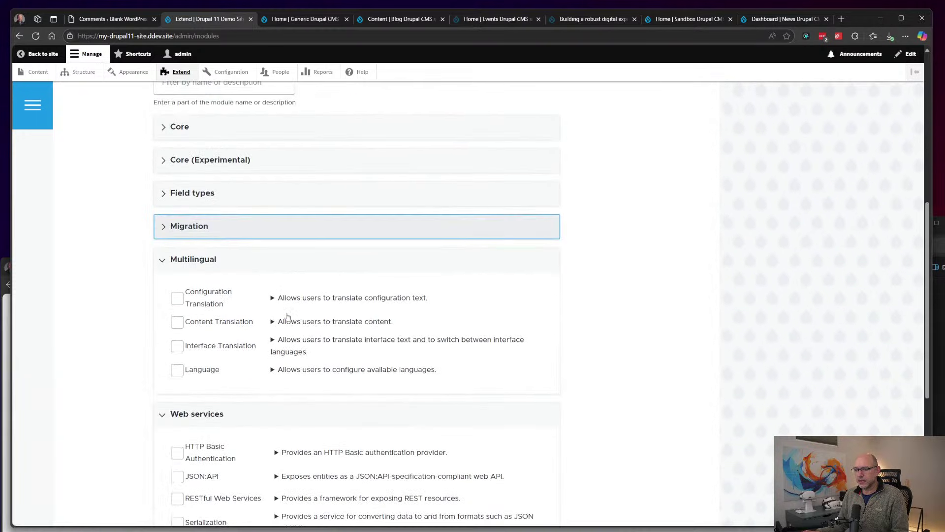
scroll(320, 206, "down", 5)
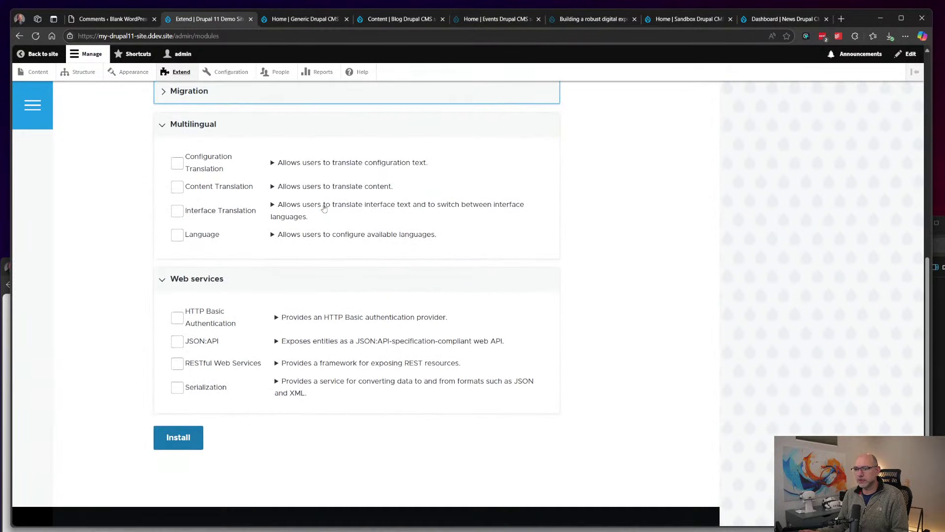
left_click(325, 192)
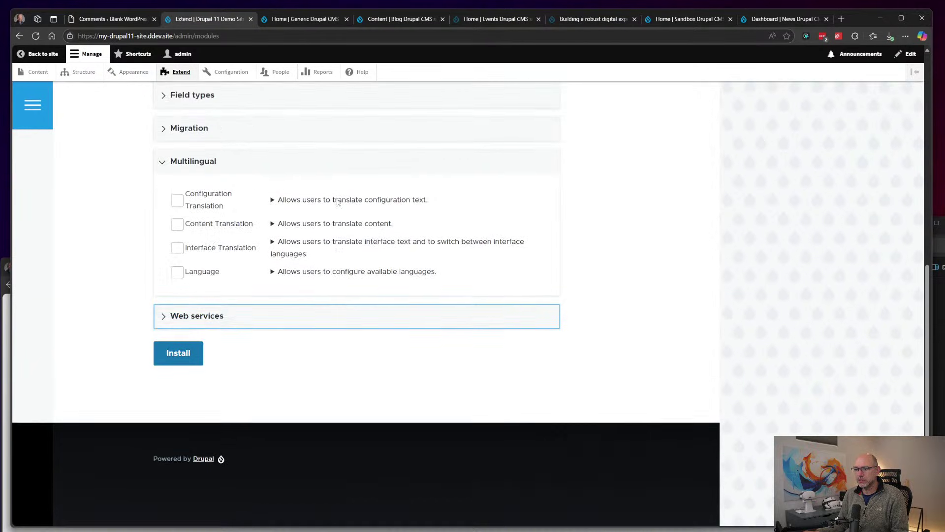
scroll(326, 222, "up", 1)
left_click(329, 231)
scroll(329, 240, "up", 7)
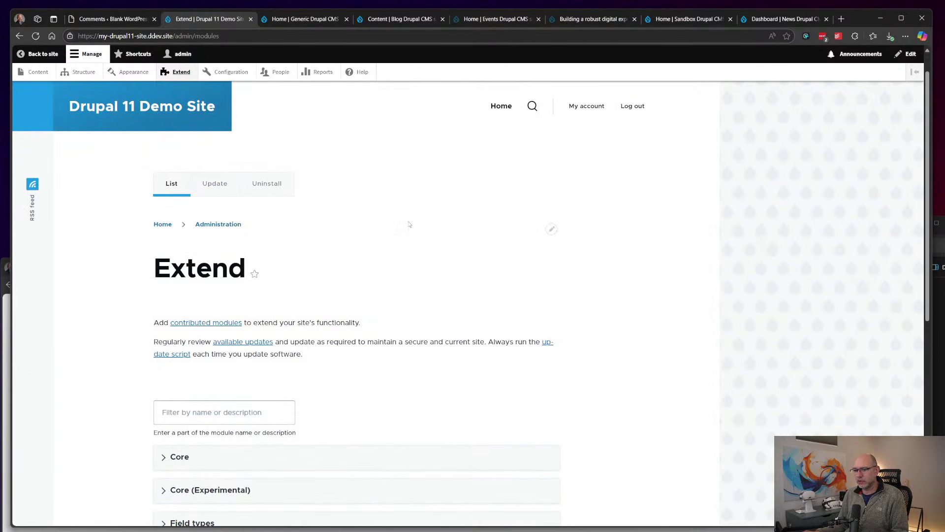
scroll(409, 224, "down", 4)
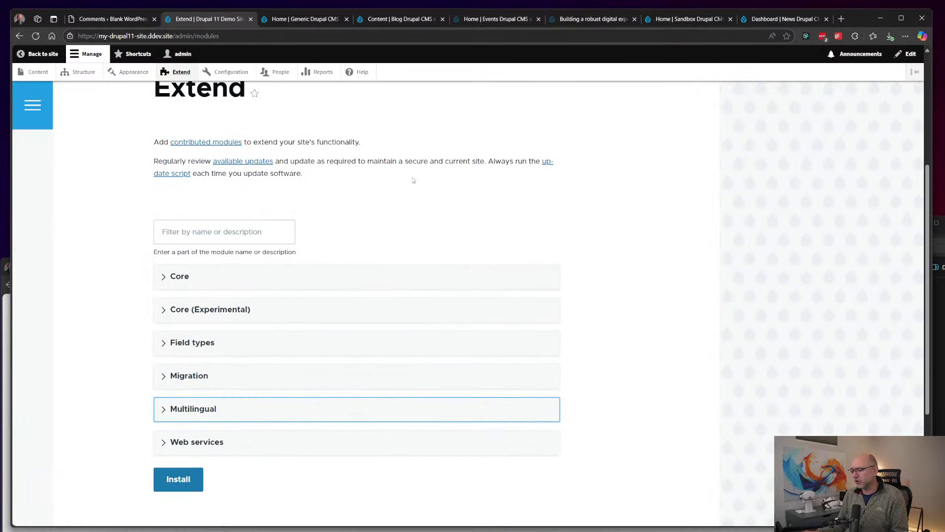
scroll(414, 180, "up", 1)
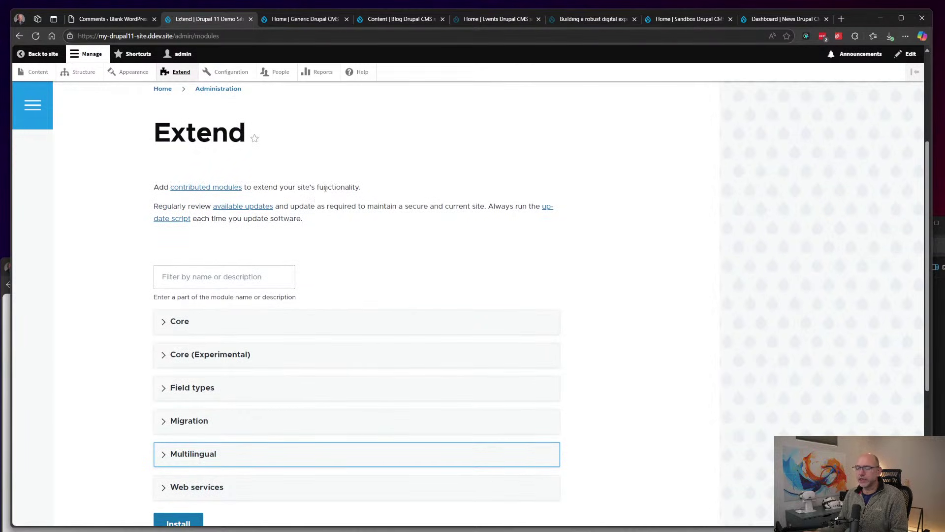
Step: Look through the Configuration admin page and open the Maintenance mode settings
left_click(230, 72)
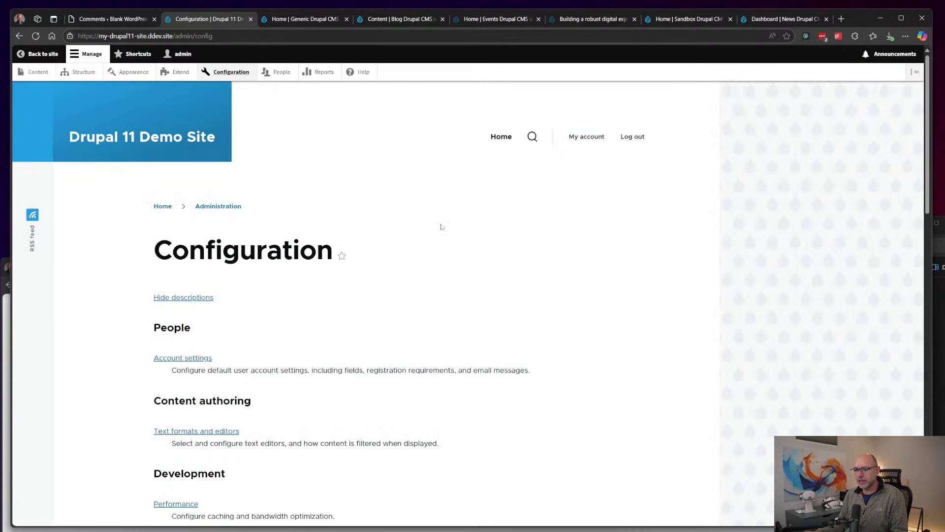
scroll(440, 226, "down", 3)
scroll(442, 227, "up", 2)
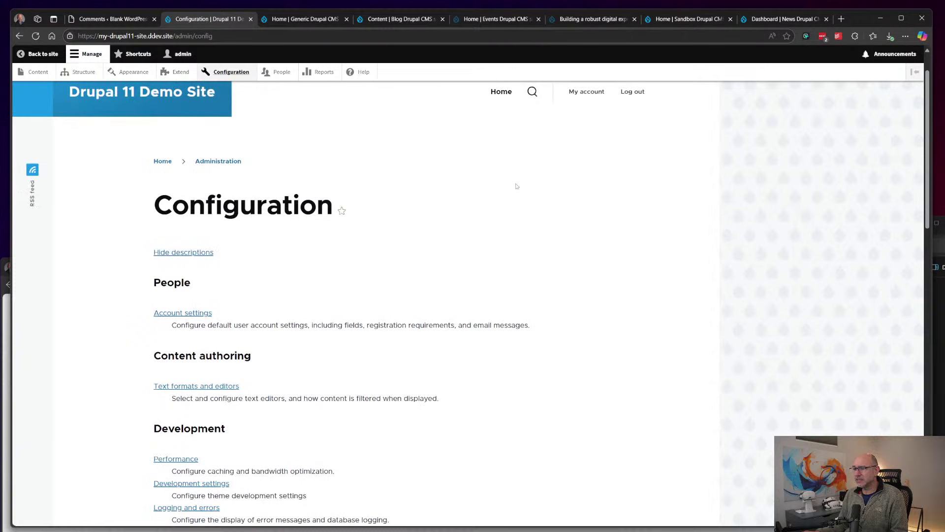
scroll(326, 247, "down", 9)
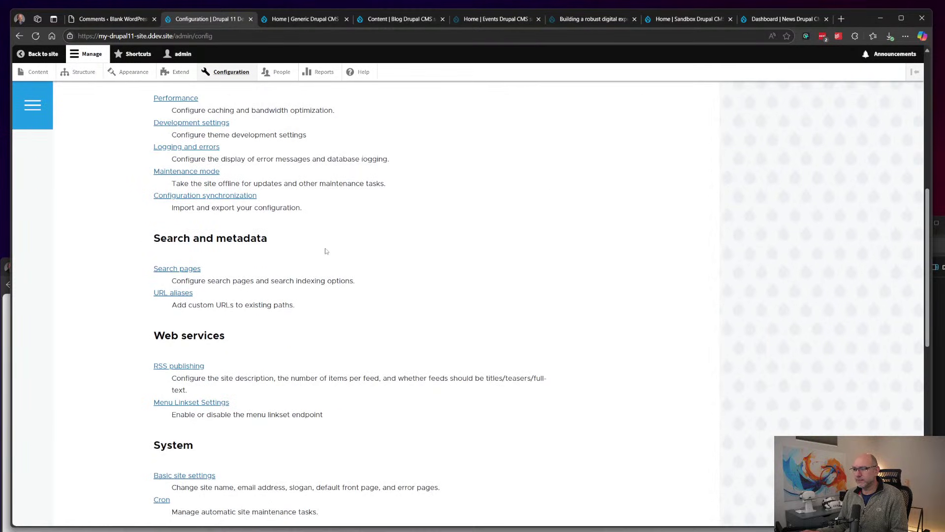
scroll(252, 217, "up", 2)
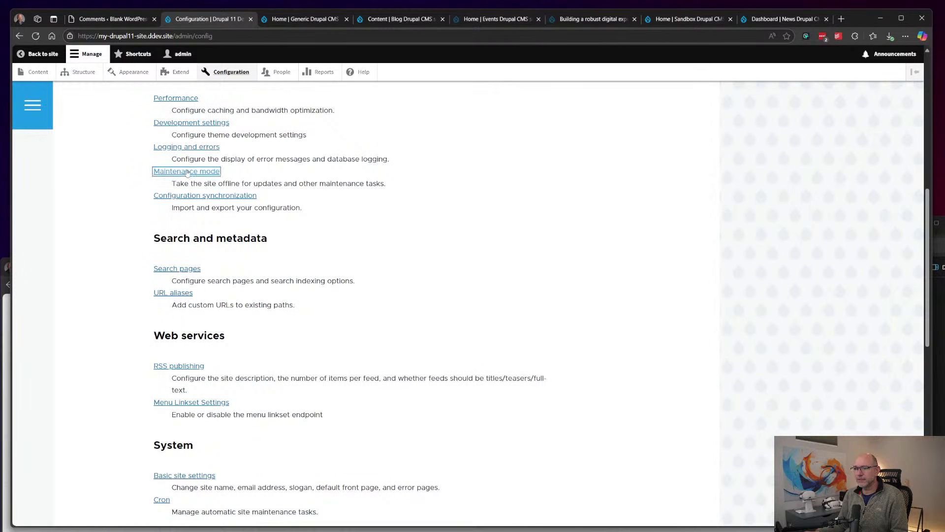
left_click(187, 168)
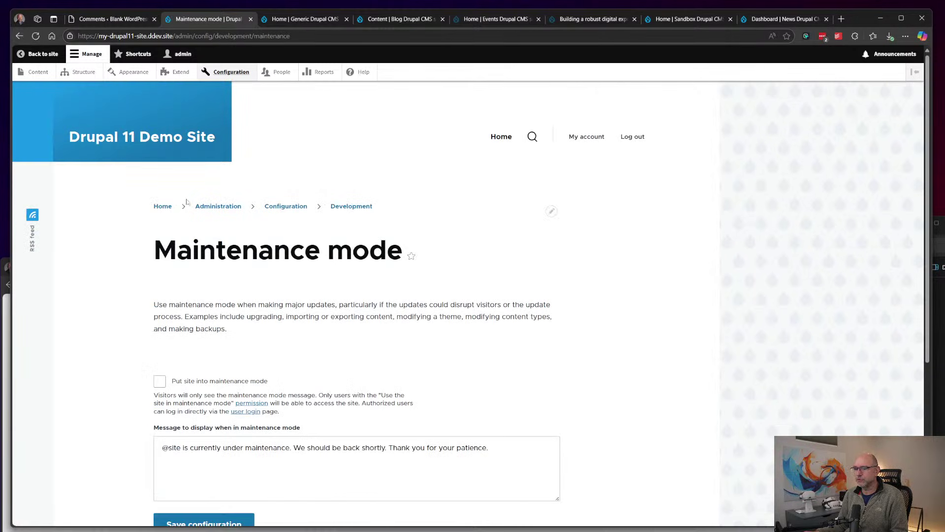
Step: Look over the Reports overview, then browse the site's home page
left_click(319, 72)
scroll(284, 221, "down", 3)
scroll(279, 231, "up", 3)
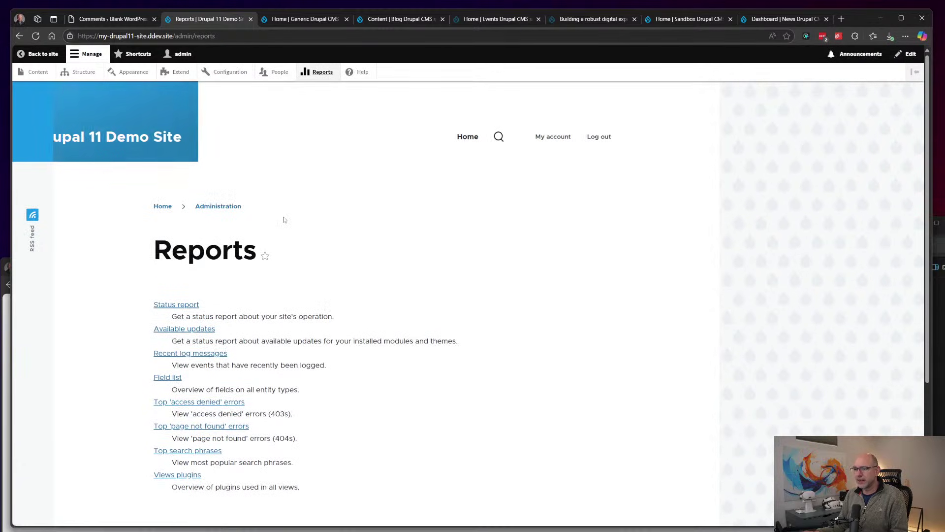
left_click(163, 205)
scroll(409, 232, "down", 1)
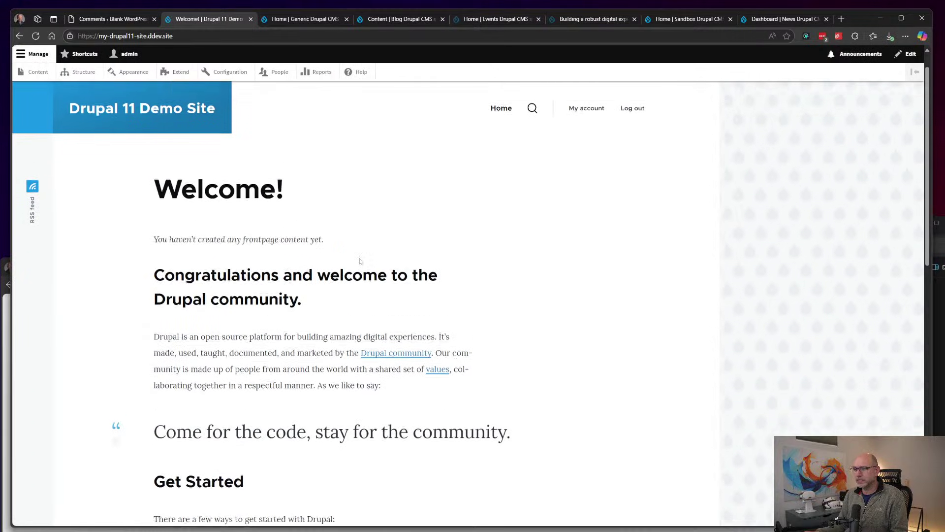
scroll(336, 324, "down", 10)
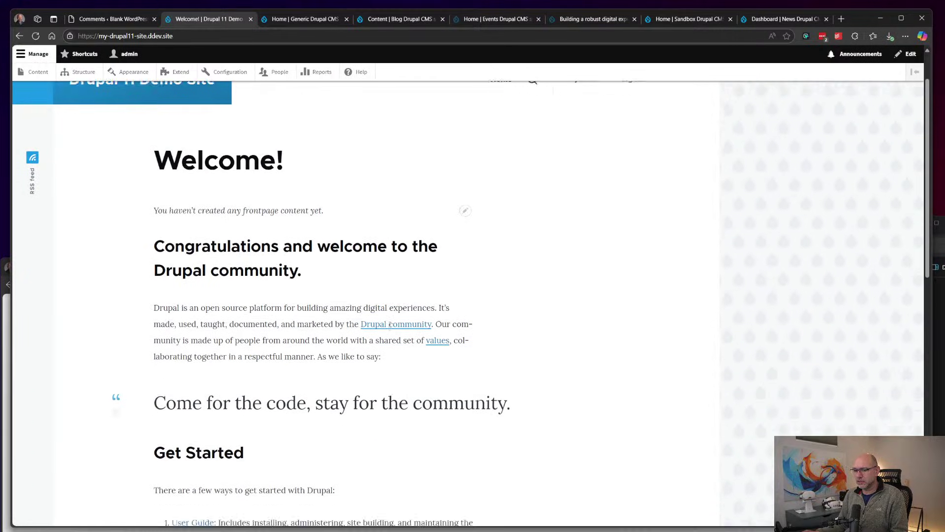
scroll(391, 328, "up", 10)
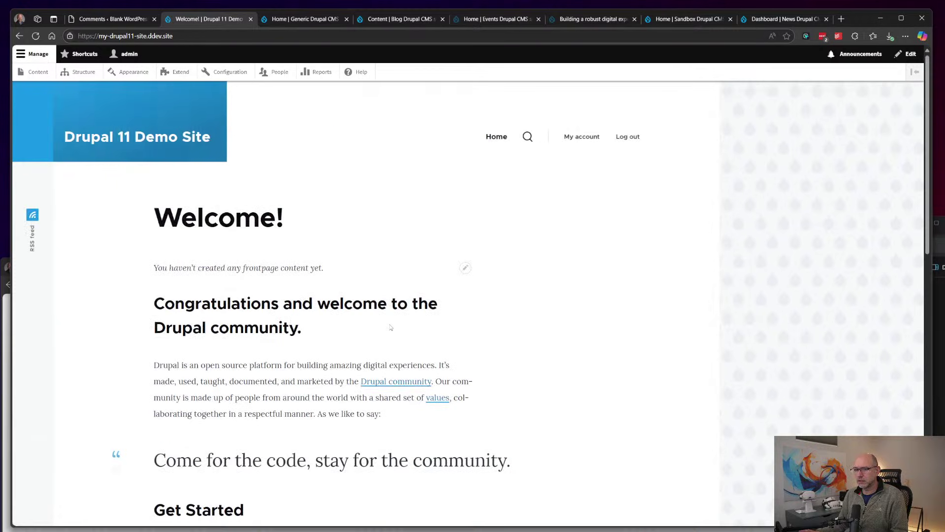
Step: Open the Content list and go to the Add content page
left_click(31, 74)
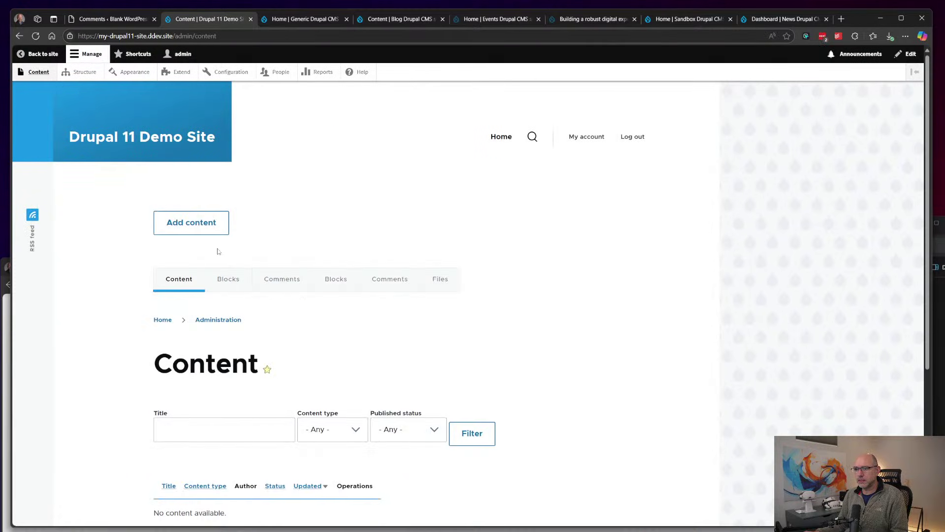
scroll(238, 389, "down", 4)
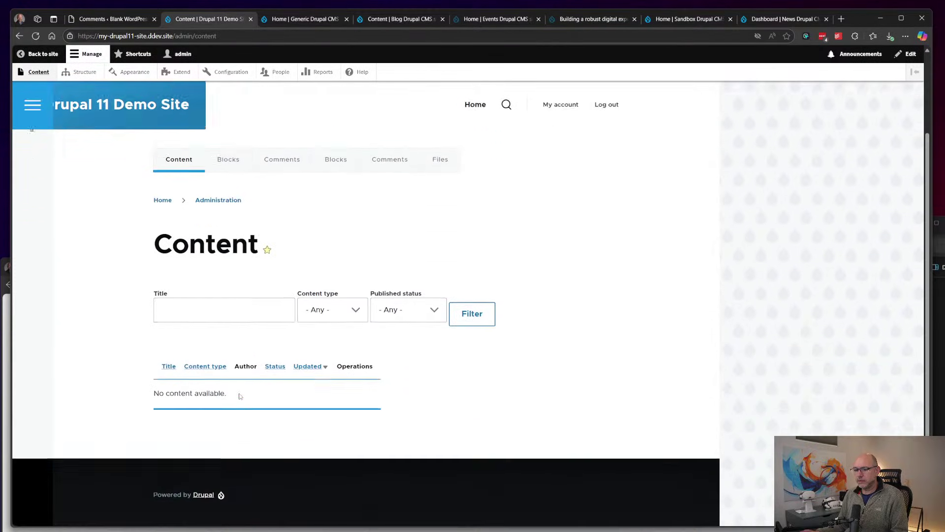
scroll(240, 396, "up", 1)
scroll(239, 396, "up", 1)
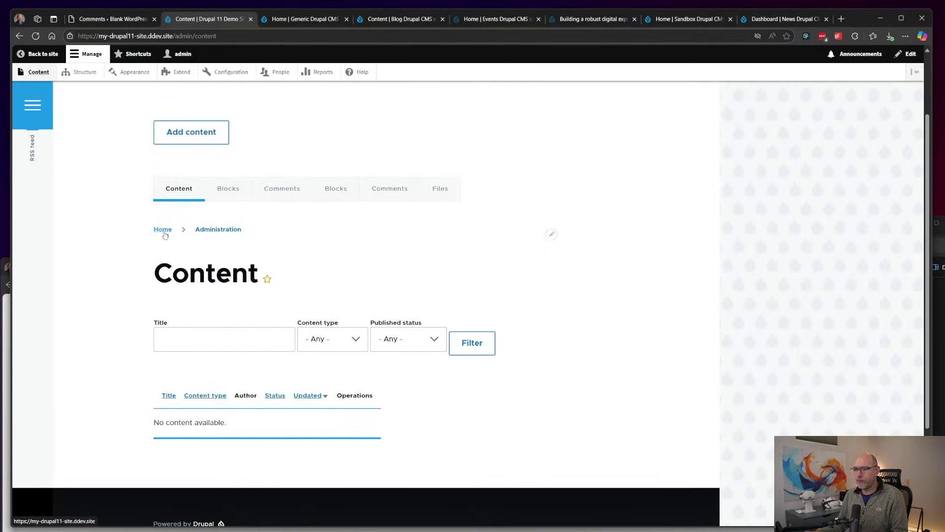
left_click(176, 139)
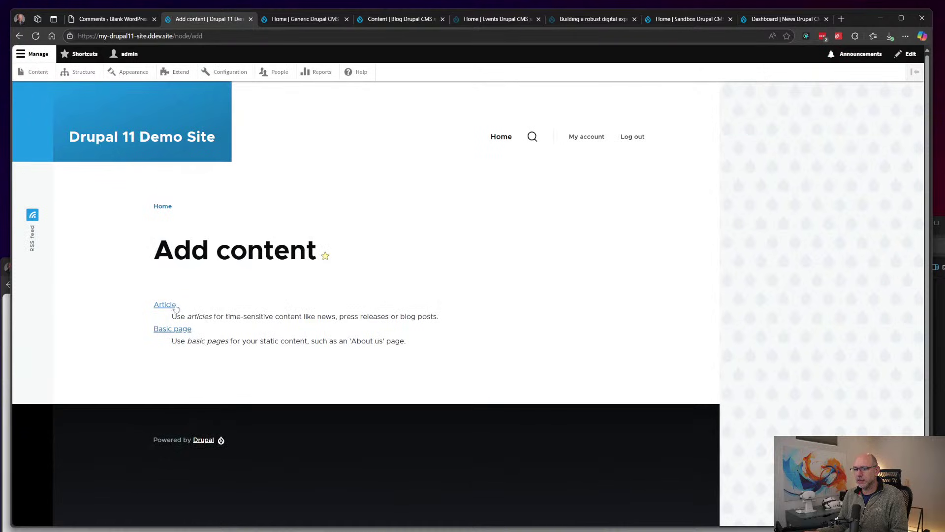
Step: Start a Basic page titled 'test page' with the body text 'test goes here'
left_click(172, 329)
left_click(211, 323)
type("tes")
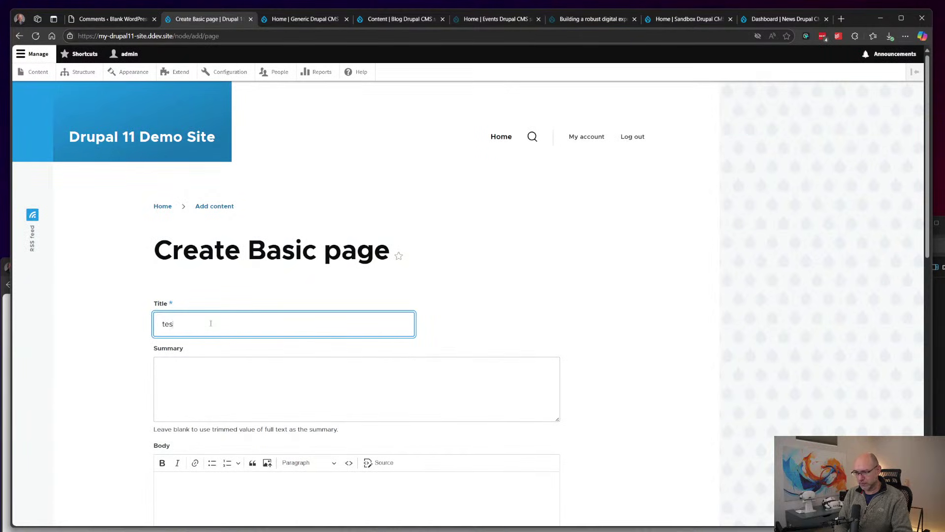
type("t page")
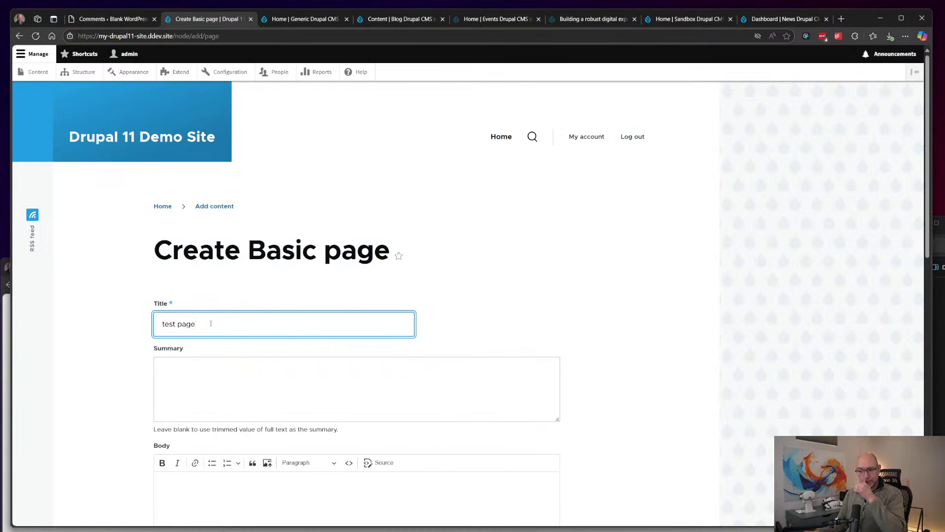
scroll(221, 315, "down", 2)
left_click(250, 296)
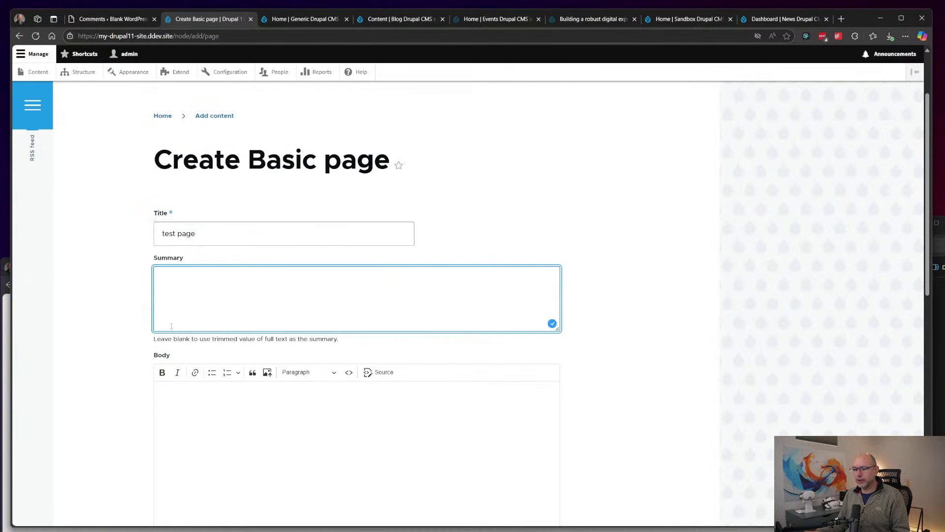
scroll(276, 297, "down", 1)
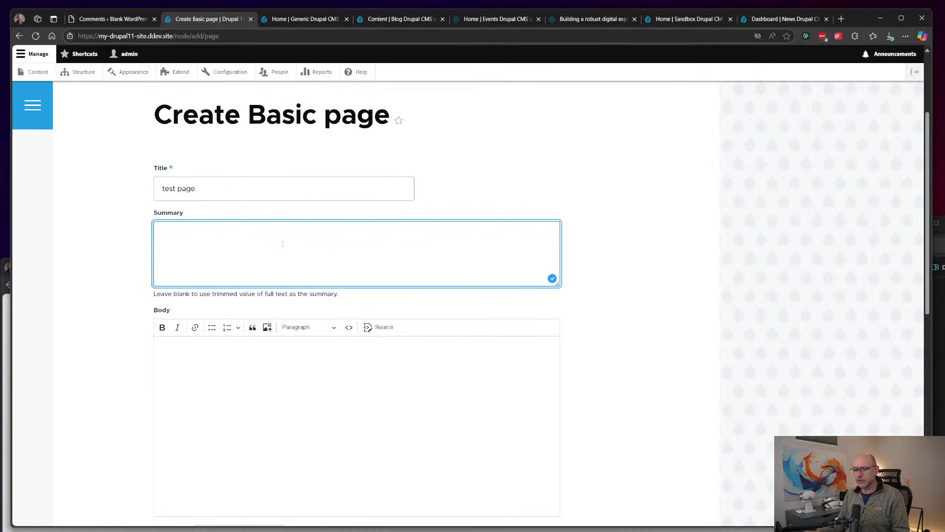
scroll(281, 243, "down", 2)
left_click(238, 294)
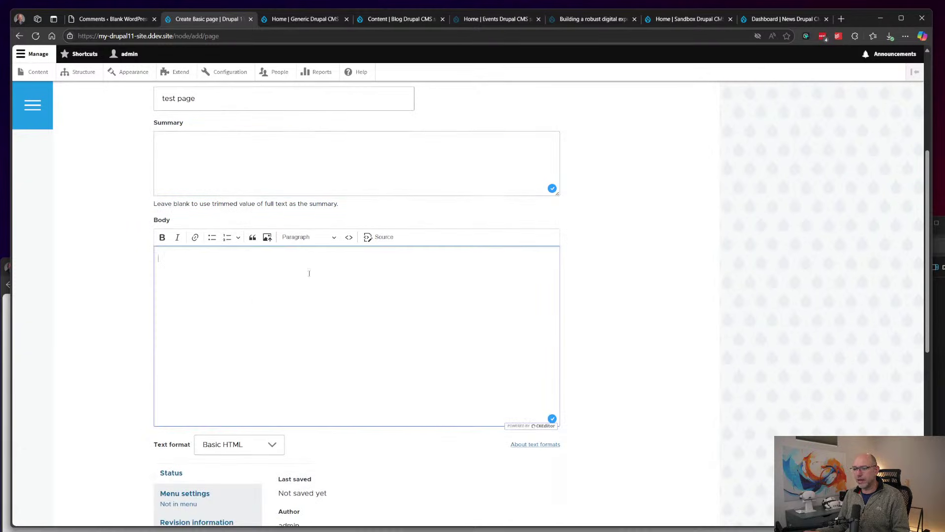
type("te")
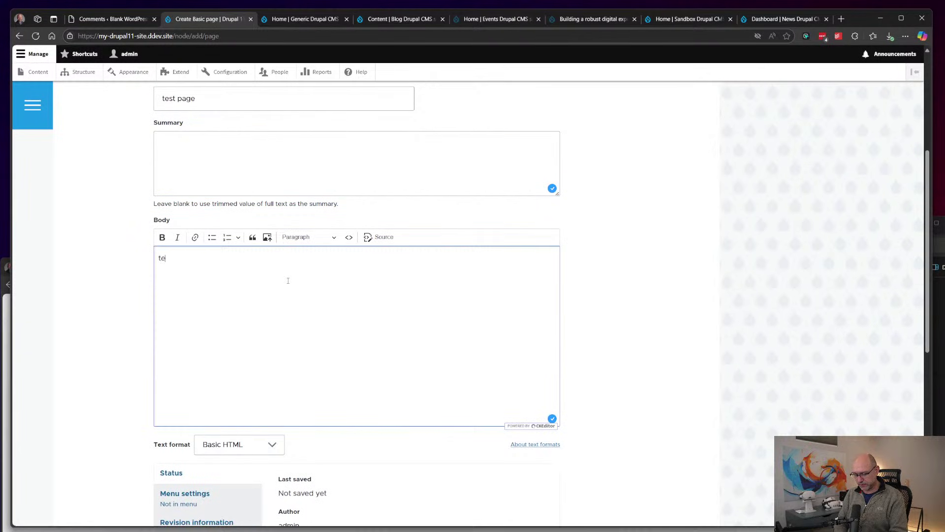
type("st goes here")
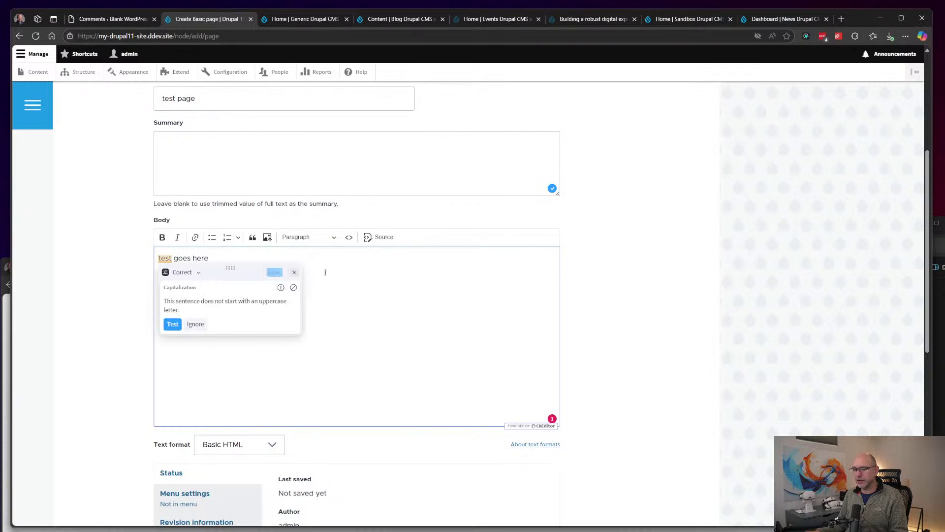
Step: Keep the default text format and look through the menu, revision, URL alias, authoring and promotion sections
left_click(244, 444)
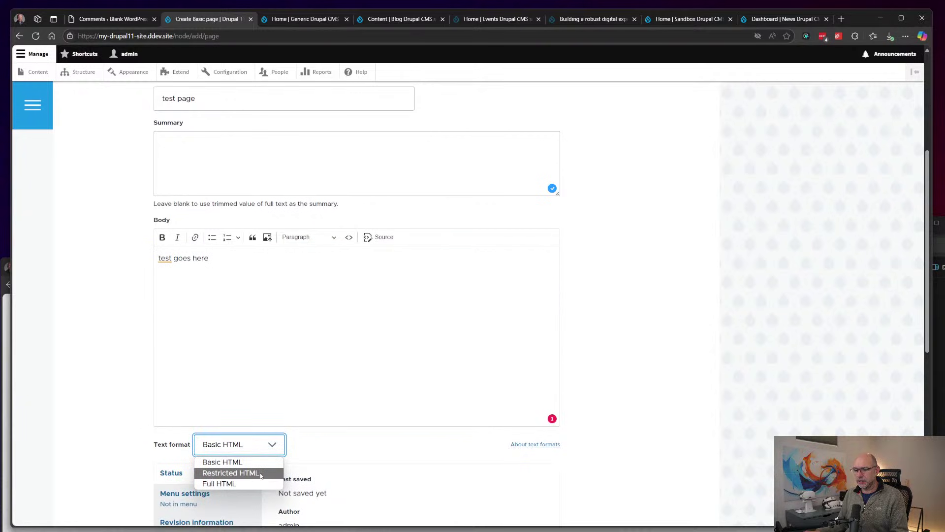
left_click(369, 381)
scroll(414, 342, "down", 5)
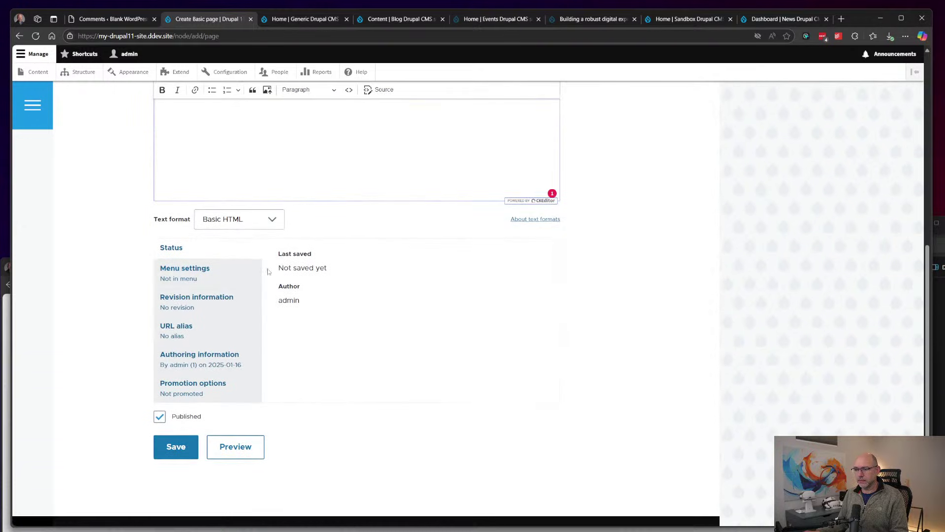
left_click(220, 276)
left_click(219, 304)
left_click(212, 333)
left_click(210, 360)
left_click(210, 383)
left_click(202, 250)
Step: Preview the 'test page' draft before saving
scroll(218, 331, "up", 5)
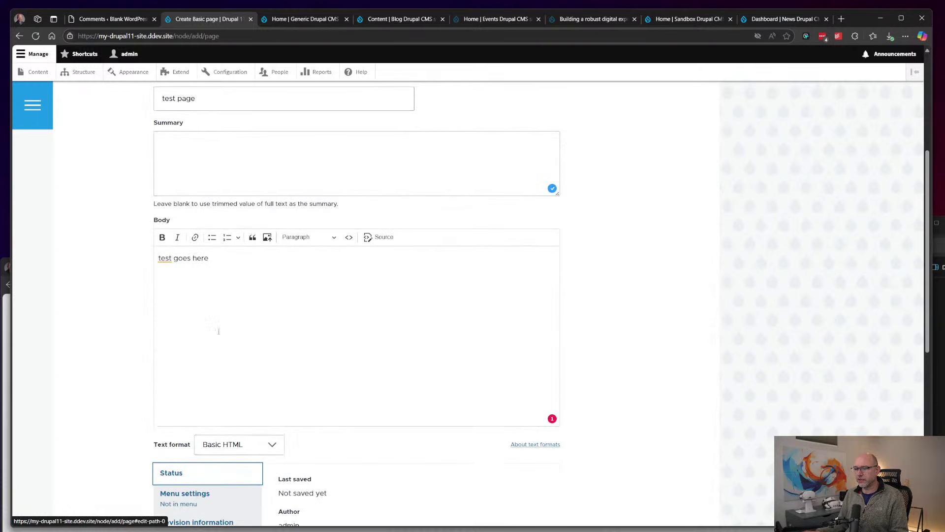
scroll(218, 331, "up", 2)
scroll(218, 331, "down", 5)
scroll(219, 330, "up", 8)
scroll(219, 331, "down", 7)
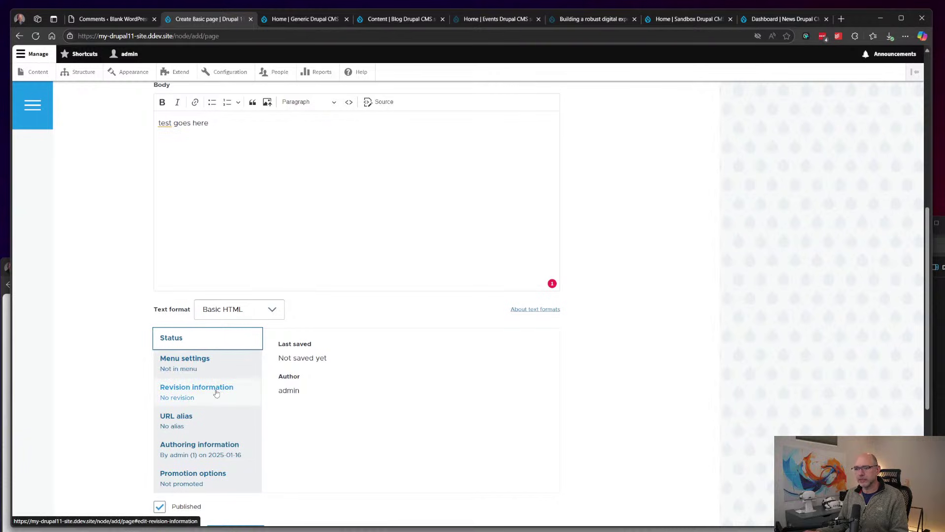
scroll(218, 389, "down", 2)
left_click(235, 491)
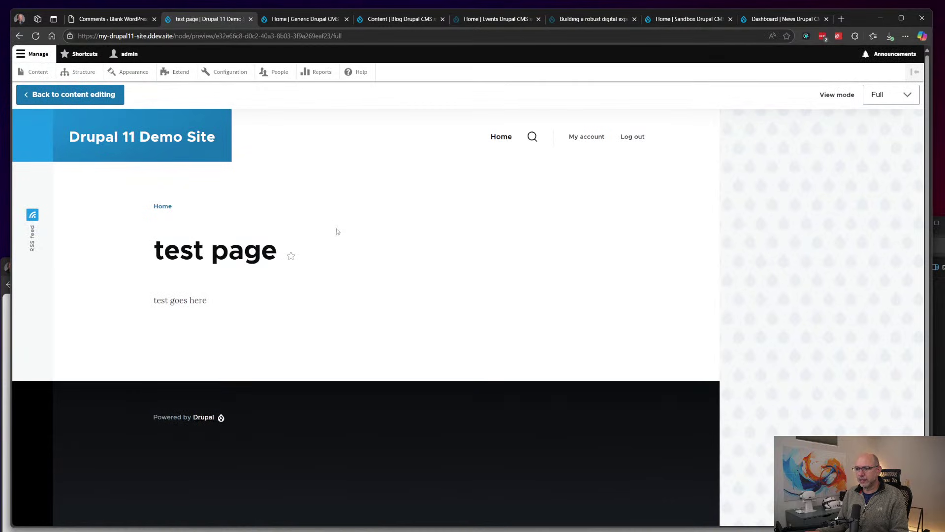
Step: Leave the preview and return to the 'test page' form, scrolling down to its Save and Preview buttons
left_click(106, 20)
left_click(207, 18)
left_click(18, 36)
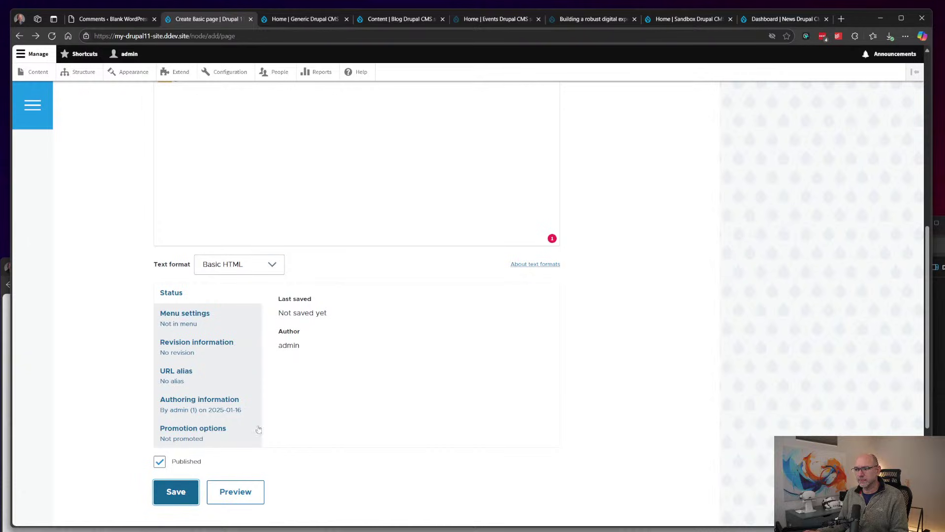
scroll(339, 369, "up", 10)
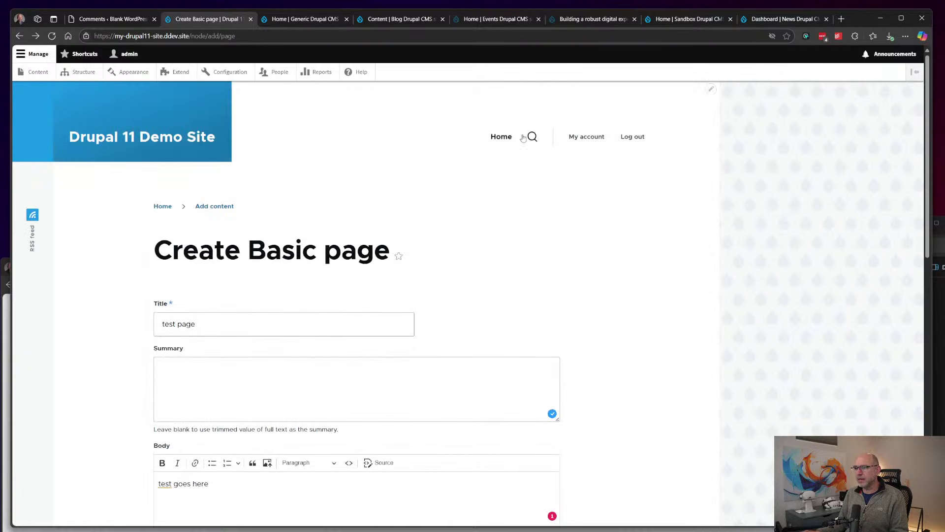
scroll(499, 159, "down", 4)
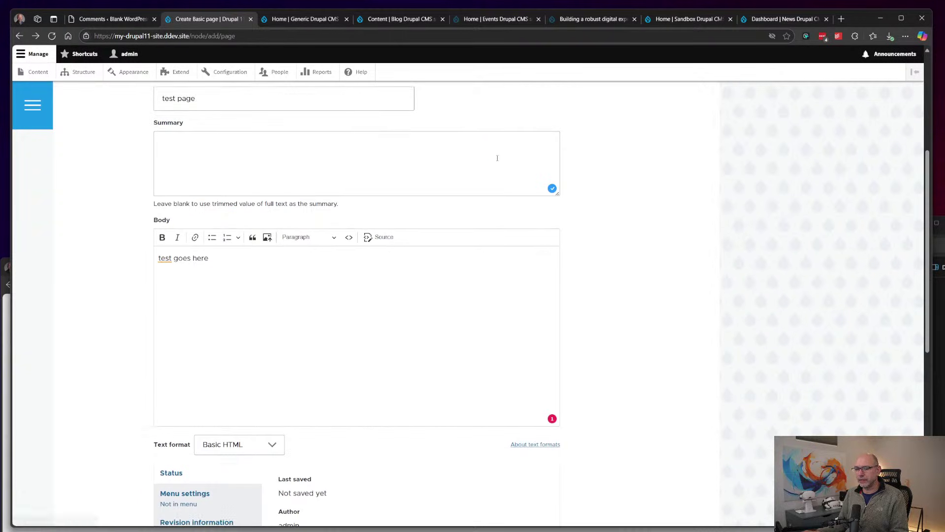
scroll(393, 266, "down", 5)
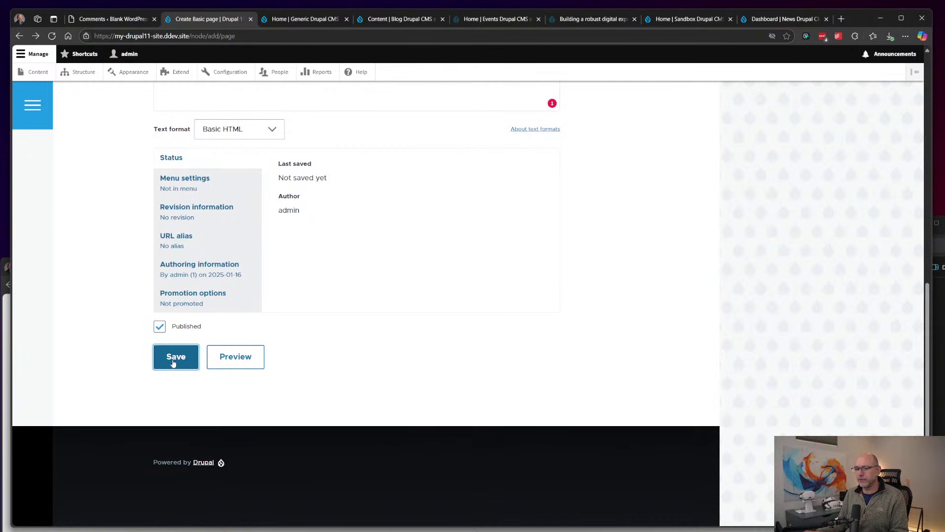
Step: In Drupal CMS, start a new basic page titled 'Test Page', correcting a typo
left_click(784, 18)
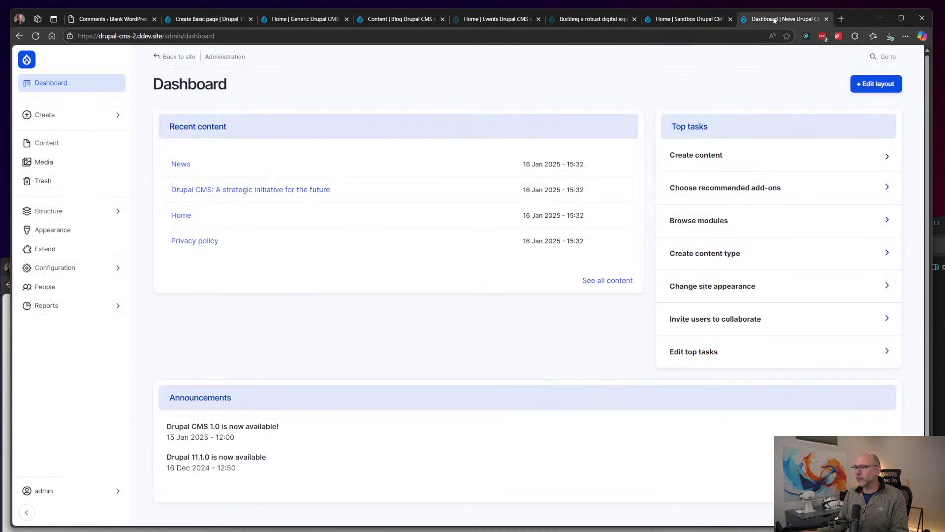
mouse_move(37, 121)
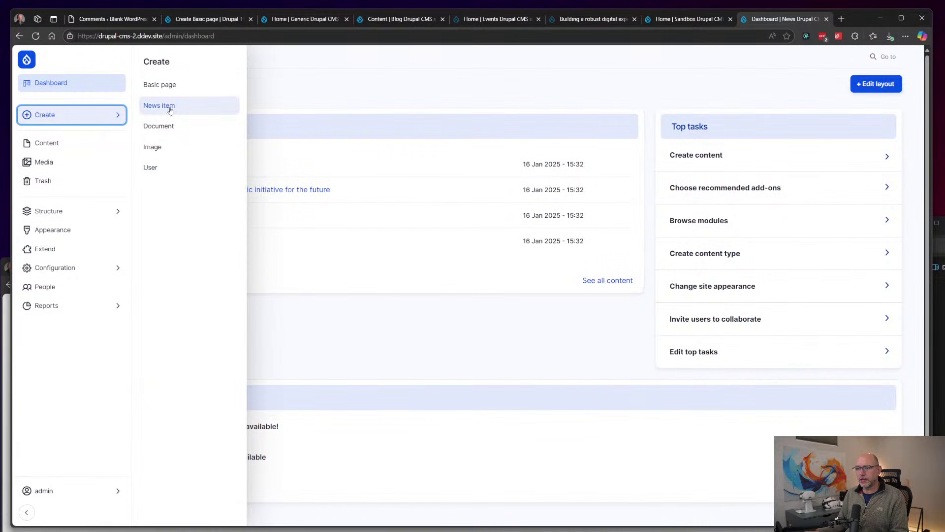
left_click(158, 85)
left_click(210, 142)
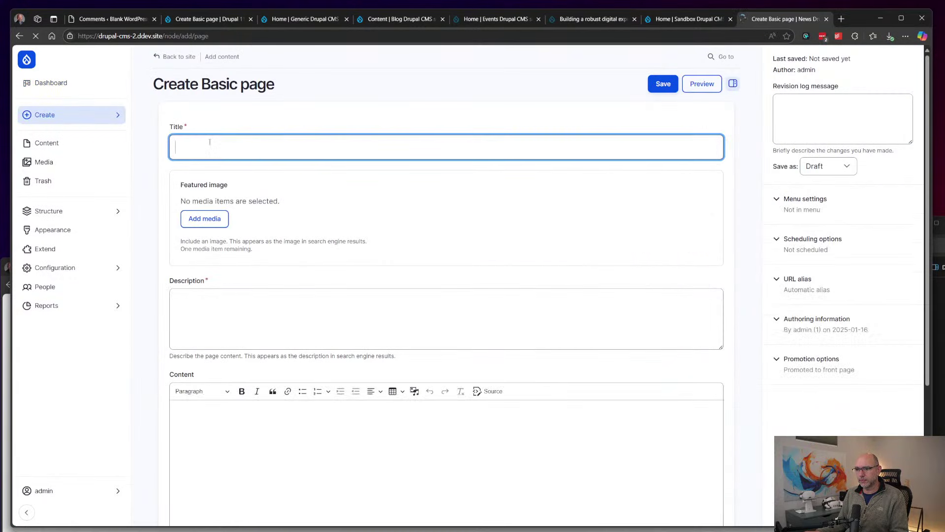
type("Test Pagte")
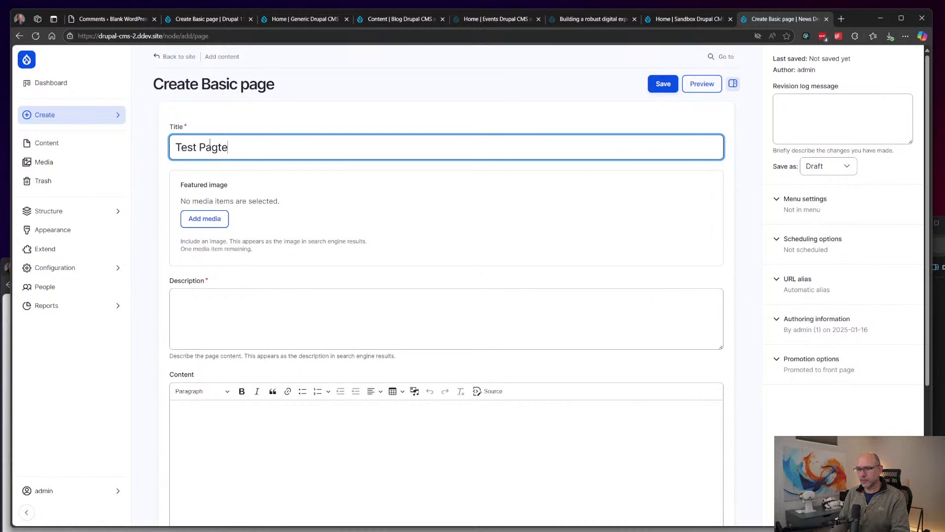
key("BackSpace")
key("BackSpace")
type("e")
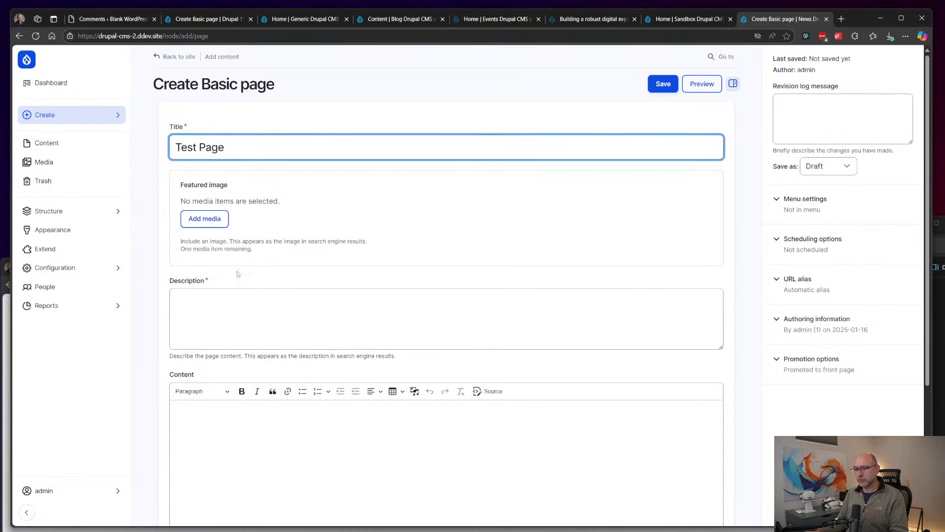
Step: Give it the description 'I'm a little teapot' and the developer photo as featured image
left_click(254, 312)
left_click(206, 219)
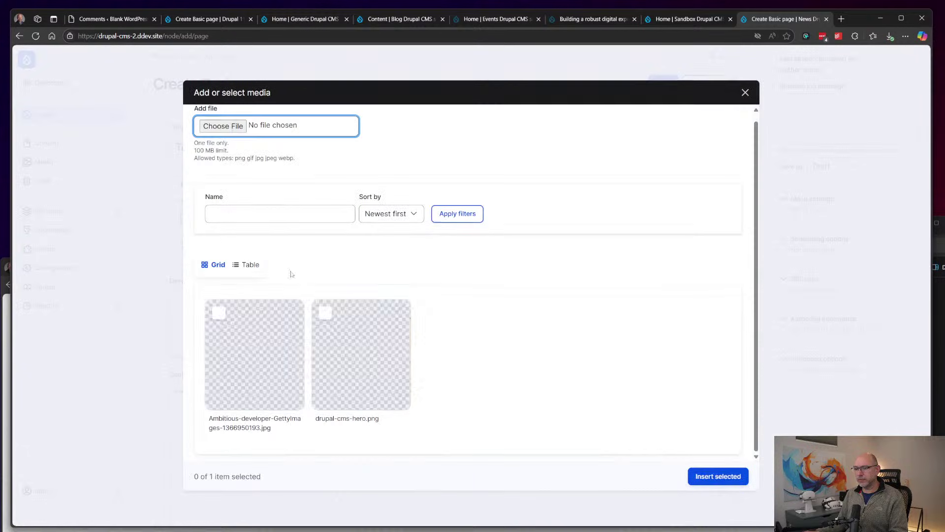
left_click(278, 344)
left_click(716, 476)
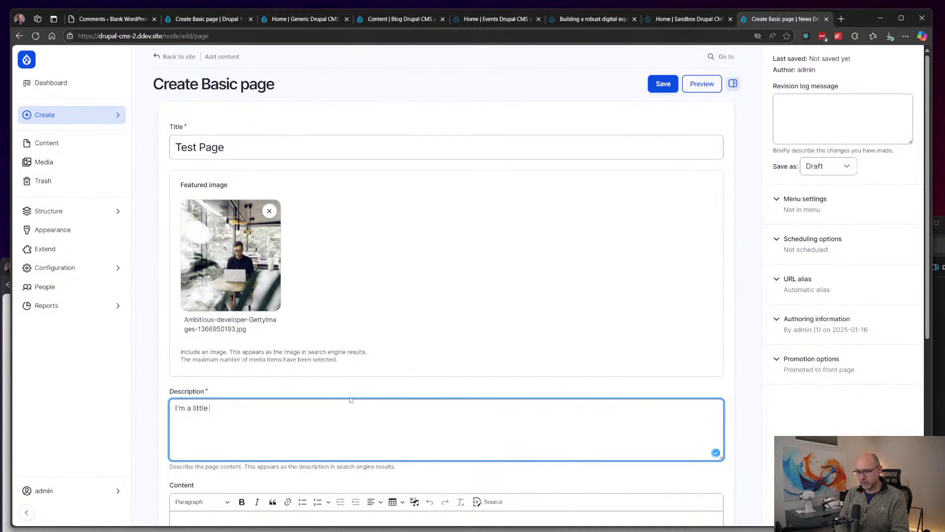
Step: Write the body content 'Short and stout' and look at the Tags field
scroll(350, 399, "down", 3)
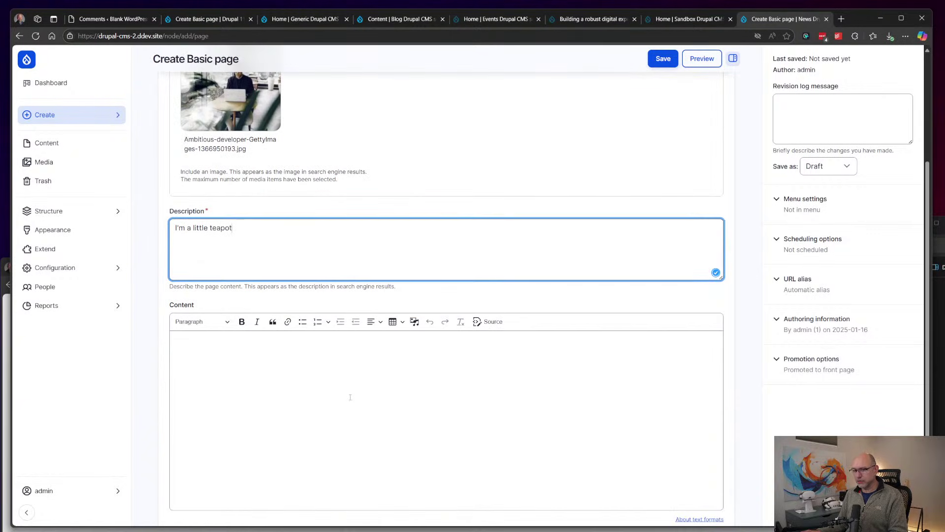
left_click(350, 397)
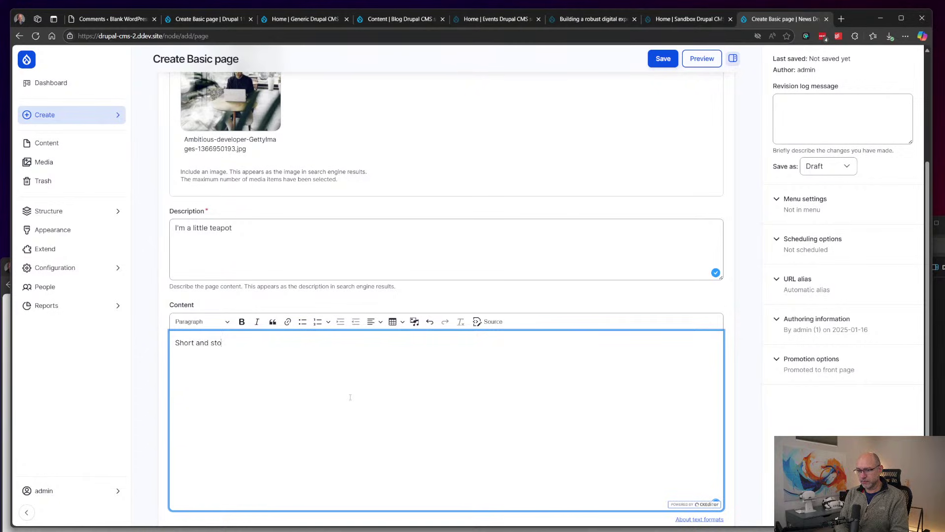
scroll(351, 397, "down", 2)
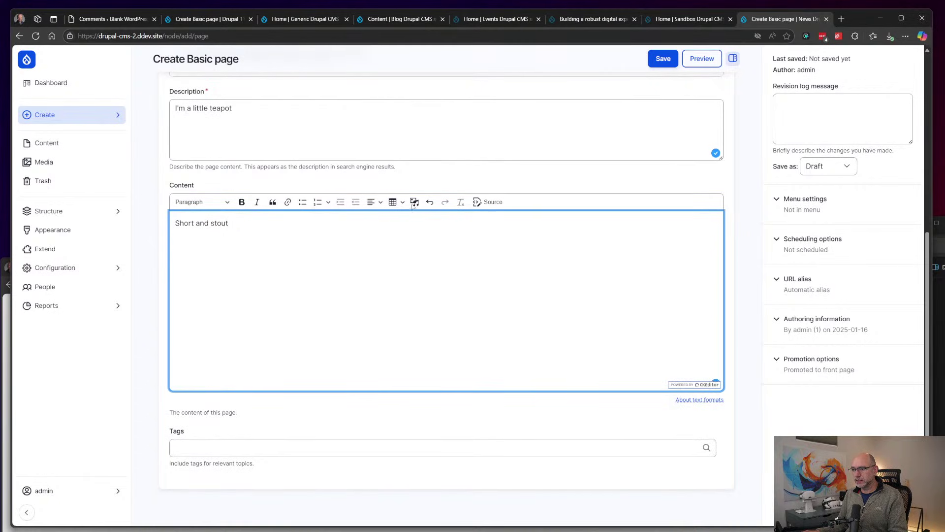
left_click(254, 448)
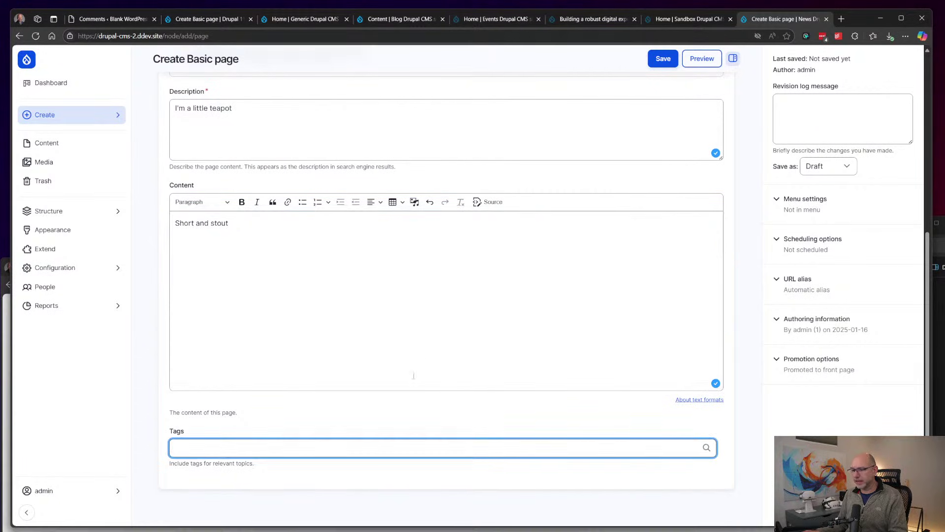
scroll(493, 295, "up", 3)
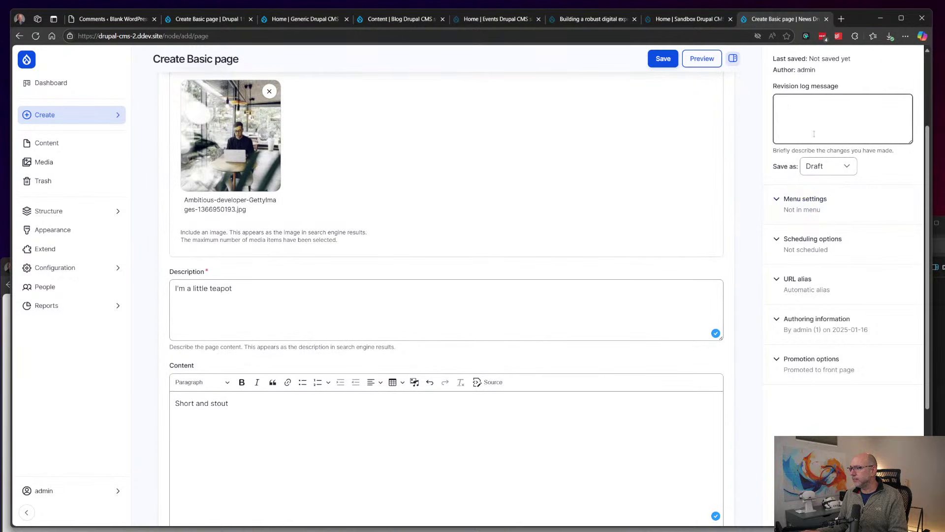
Step: Set Test Page to save as Published
left_click(827, 121)
scroll(727, 258, "up", 3)
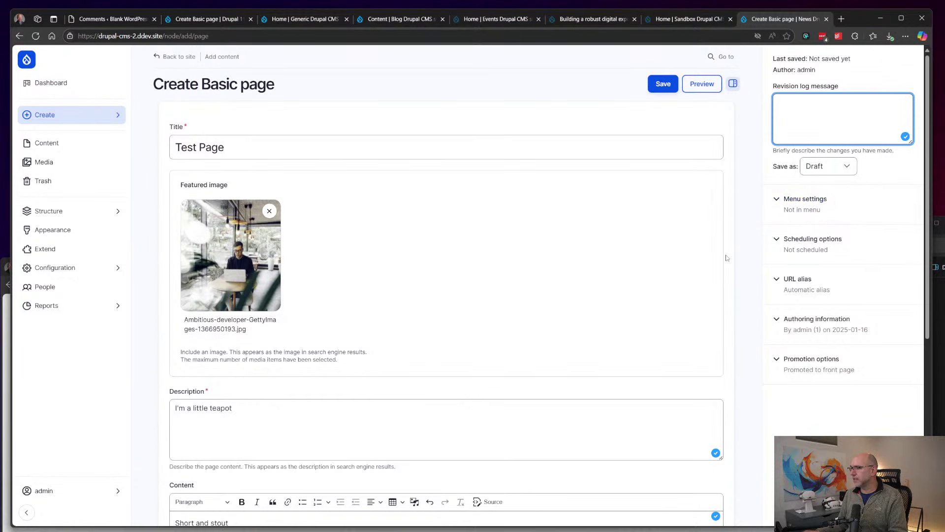
left_click(832, 167)
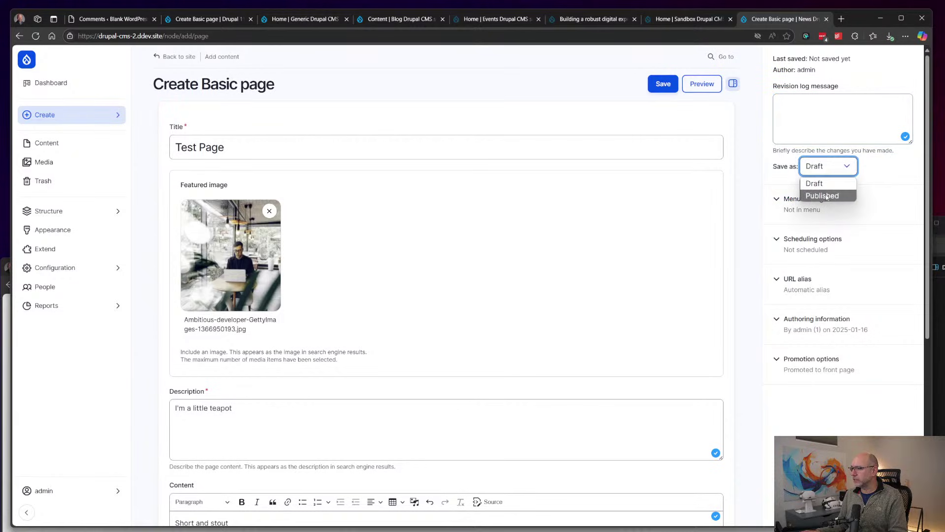
left_click(826, 196)
Step: Add a 'Test Page' menu link with Main navigation as its parent
left_click(811, 205)
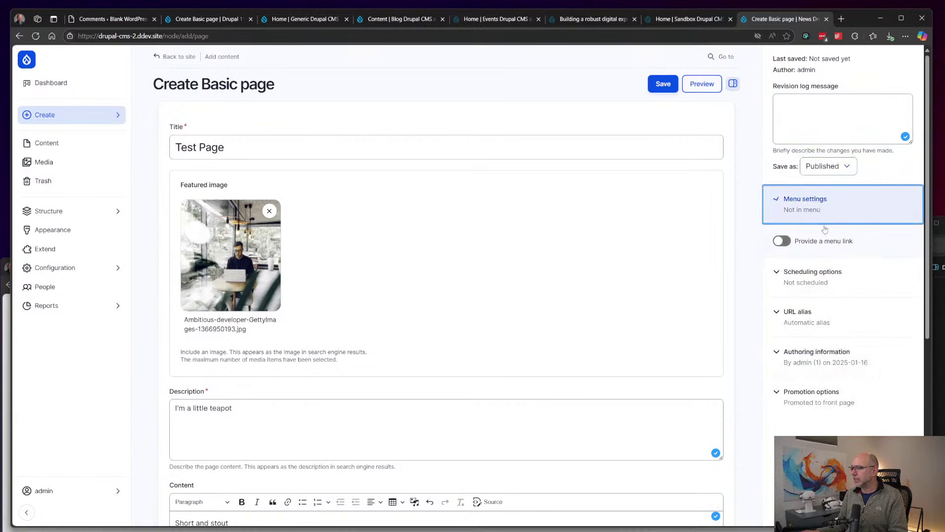
left_click(804, 245)
left_click(823, 276)
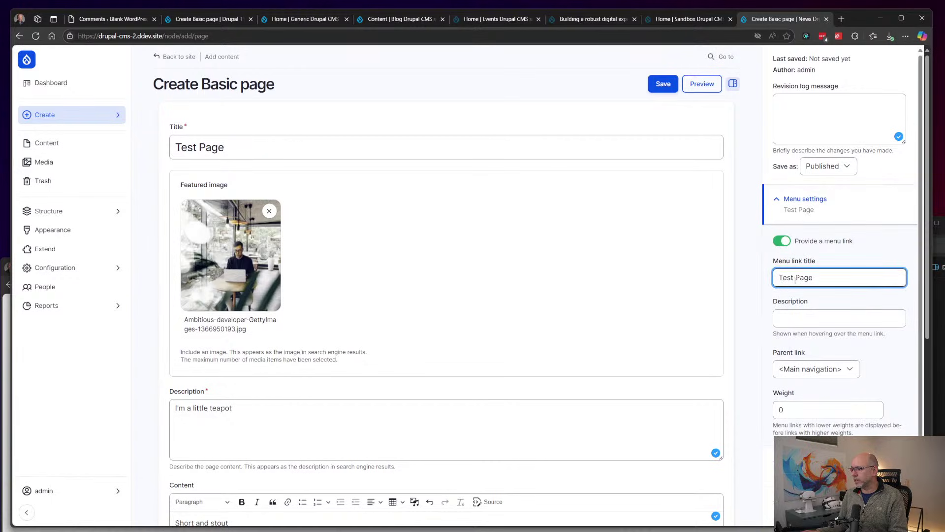
scroll(809, 316, "down", 2)
scroll(829, 302, "down", 2)
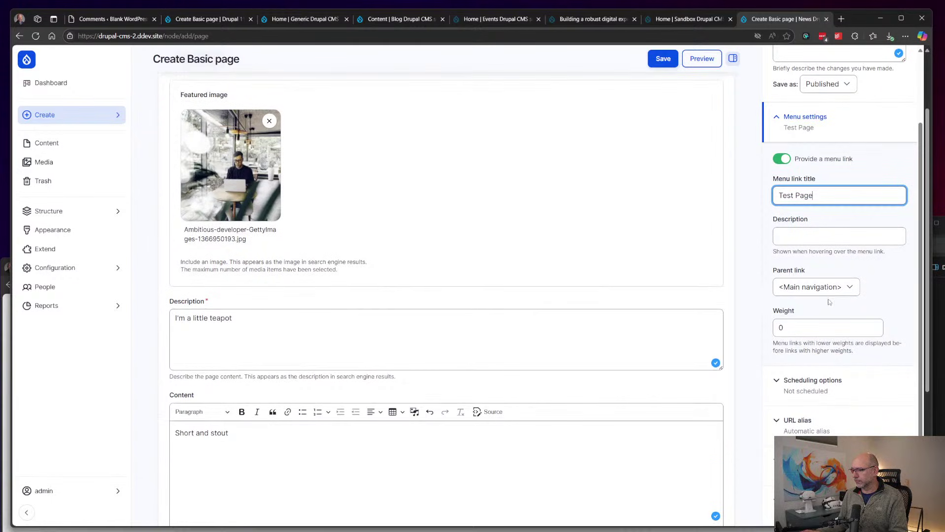
left_click(841, 290)
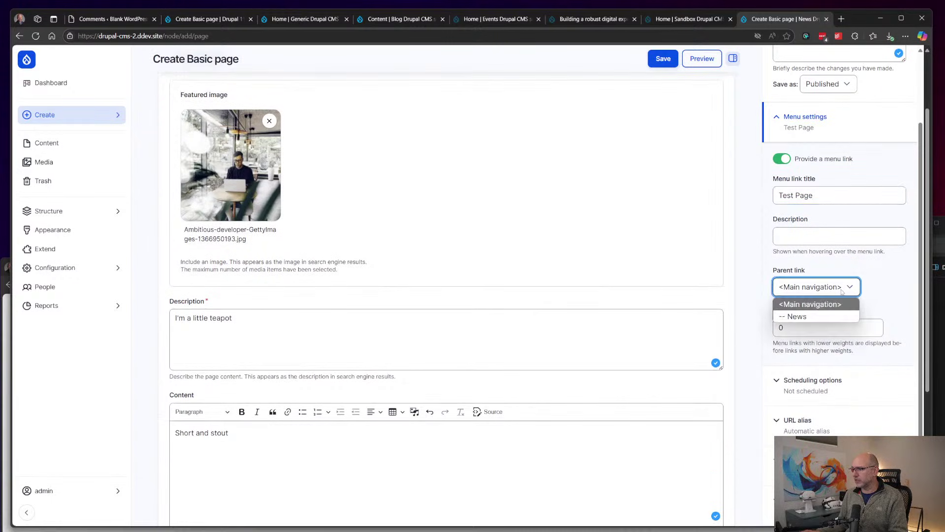
left_click(817, 304)
scroll(828, 327, "down", 3)
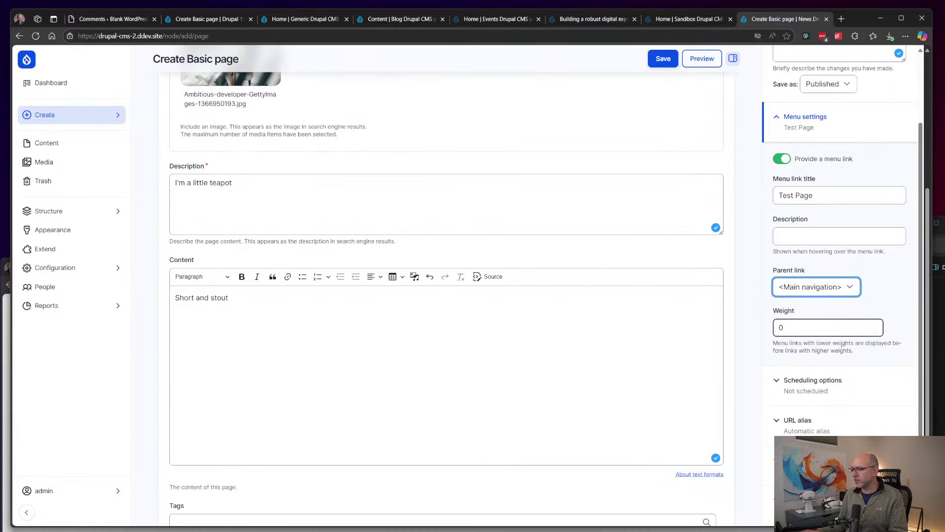
Step: Review the Scheduling options and URL alias sections, glancing at the URL alias patterns configuration
left_click(838, 396)
scroll(824, 236, "down", 4)
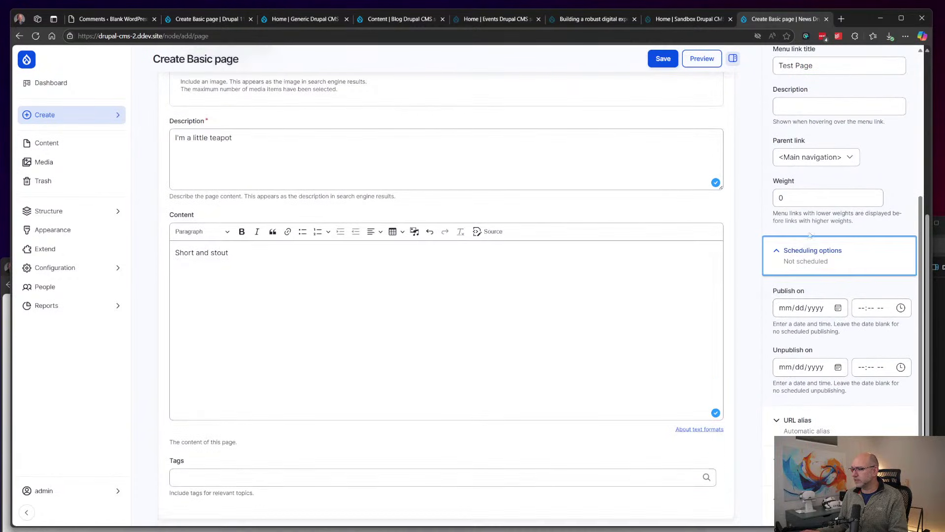
left_click(819, 431)
scroll(808, 389, "down", 3)
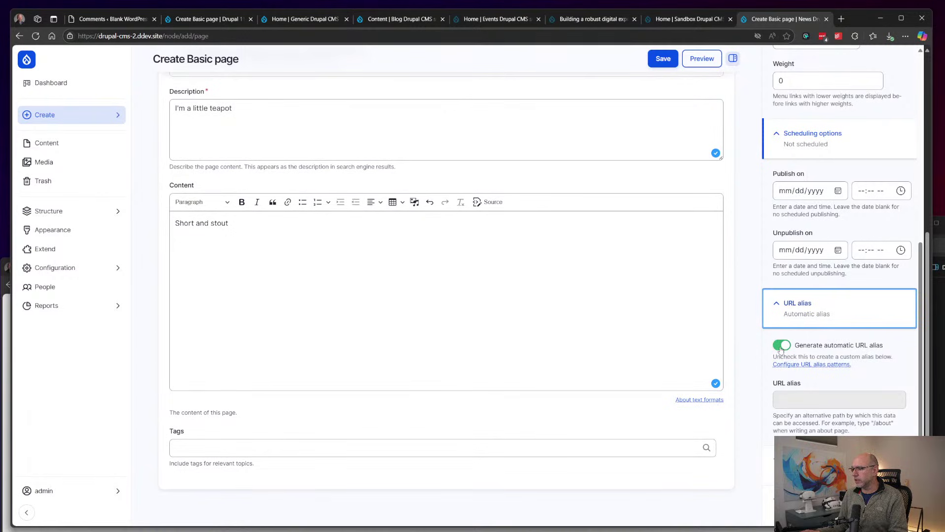
left_click(806, 365)
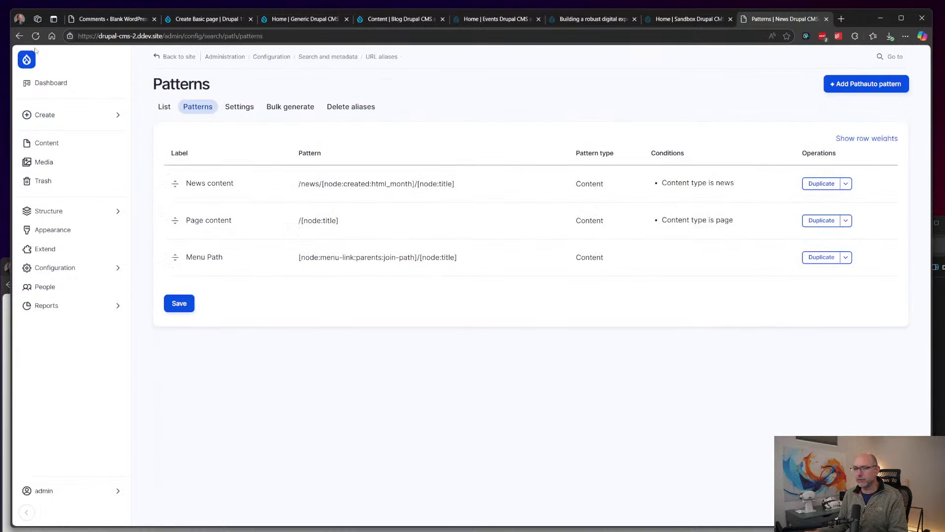
left_click(19, 36)
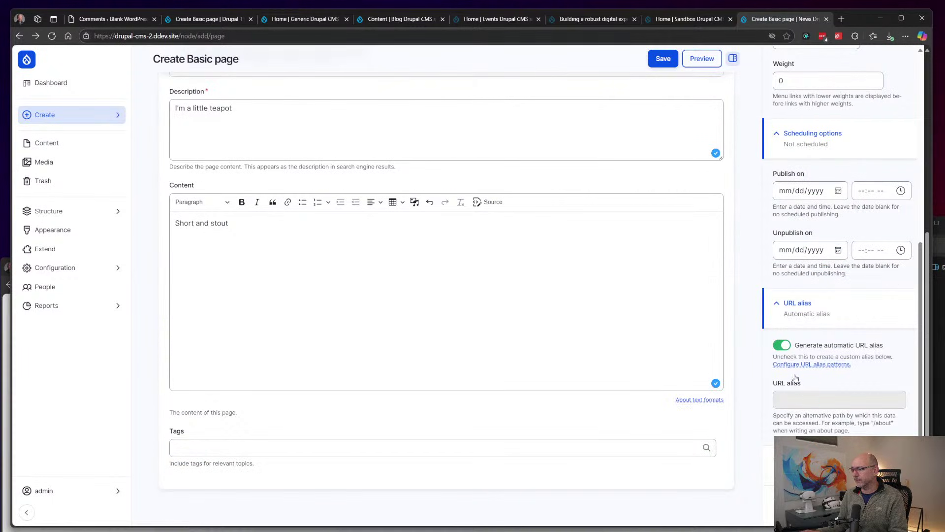
Step: Toggle automatic URL alias generation off and on, leaving it enabled
left_click(783, 346)
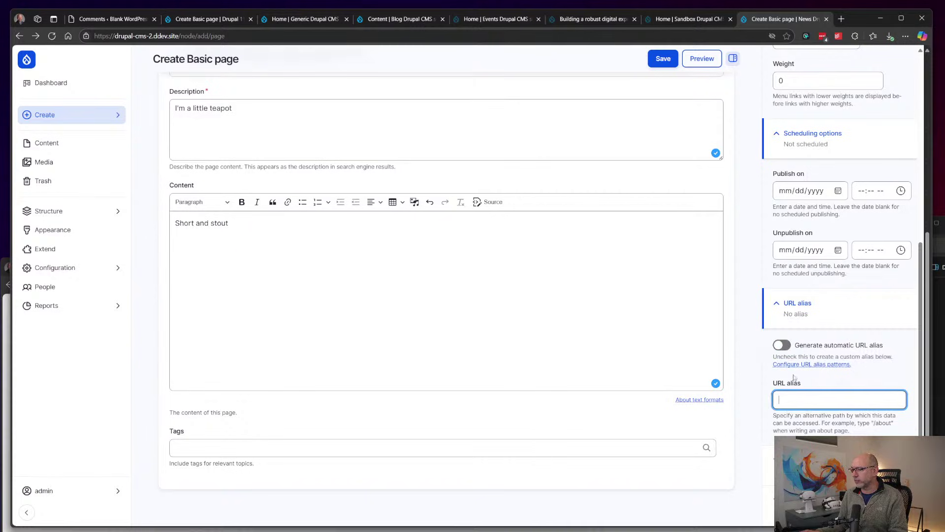
left_click(784, 346)
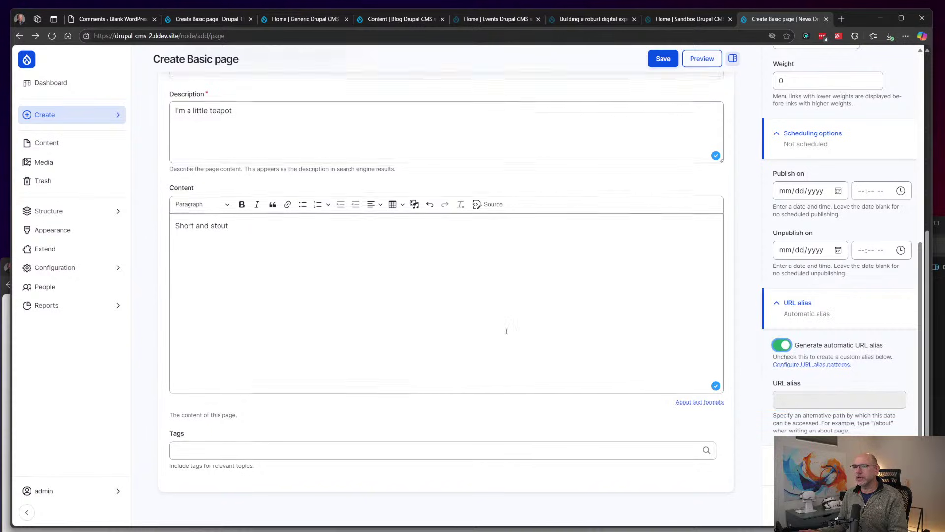
scroll(506, 331, "up", 5)
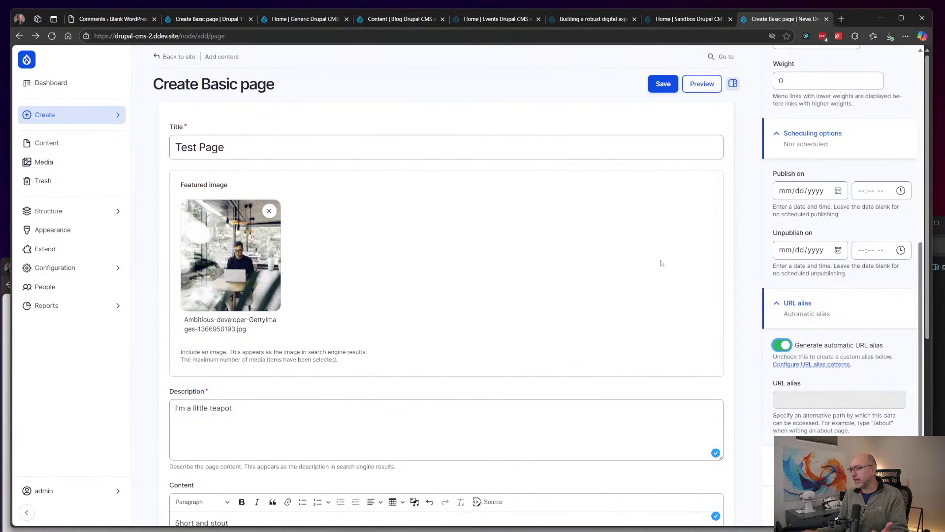
scroll(660, 266, "down", 5)
left_click(784, 345)
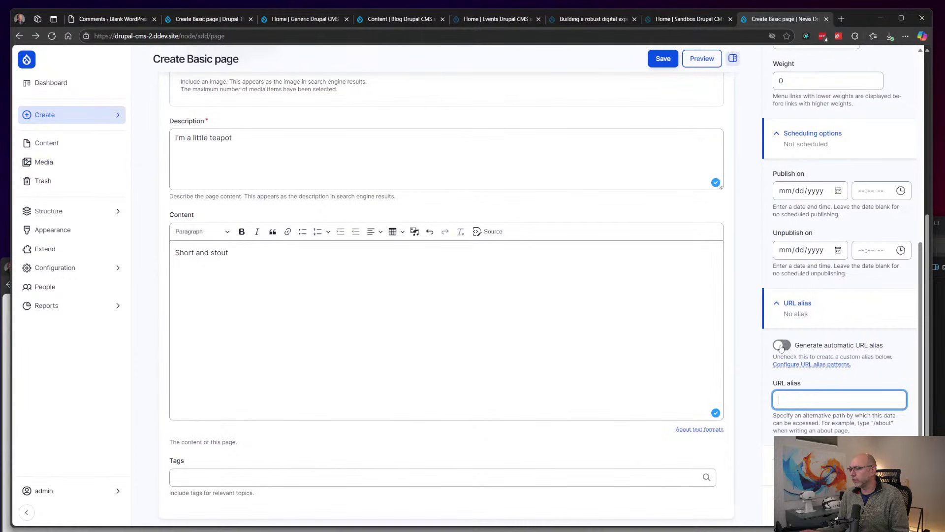
left_click(782, 345)
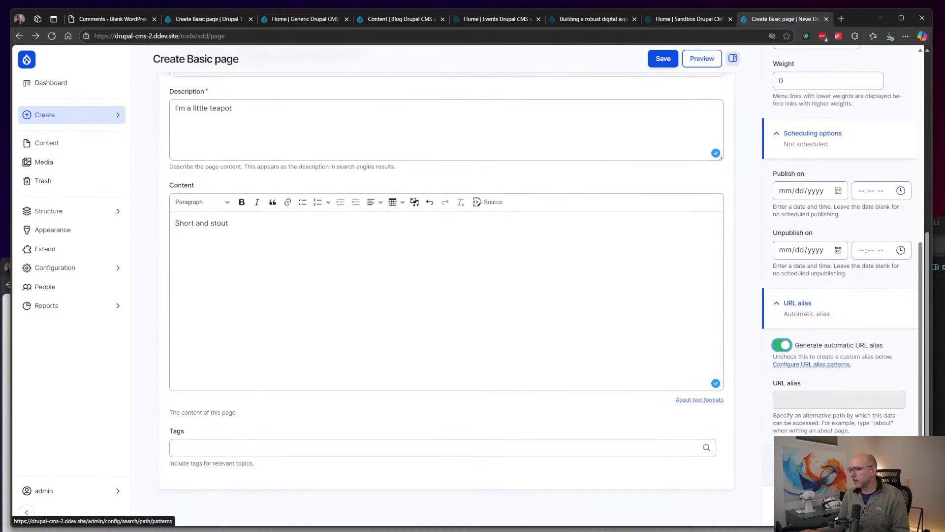
scroll(840, 403, "down", 2)
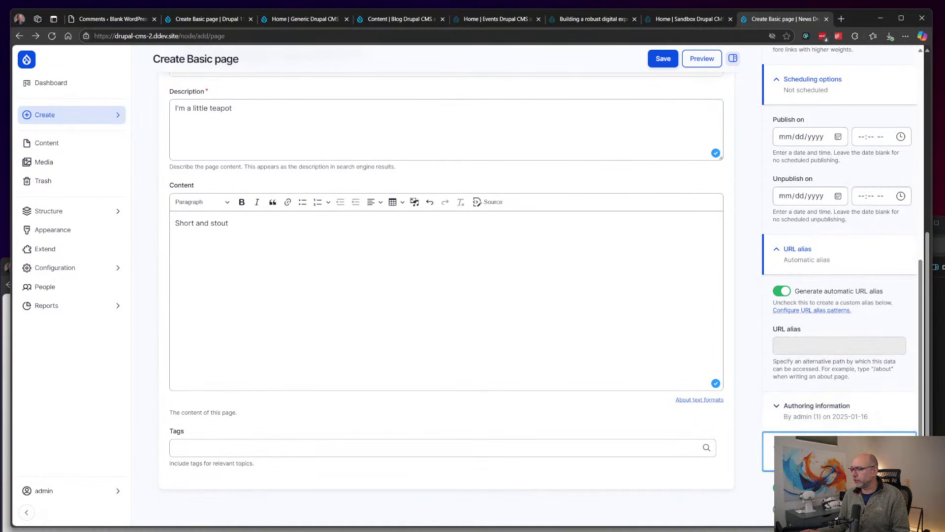
scroll(840, 445, "up", 2)
scroll(840, 295, "up", 6)
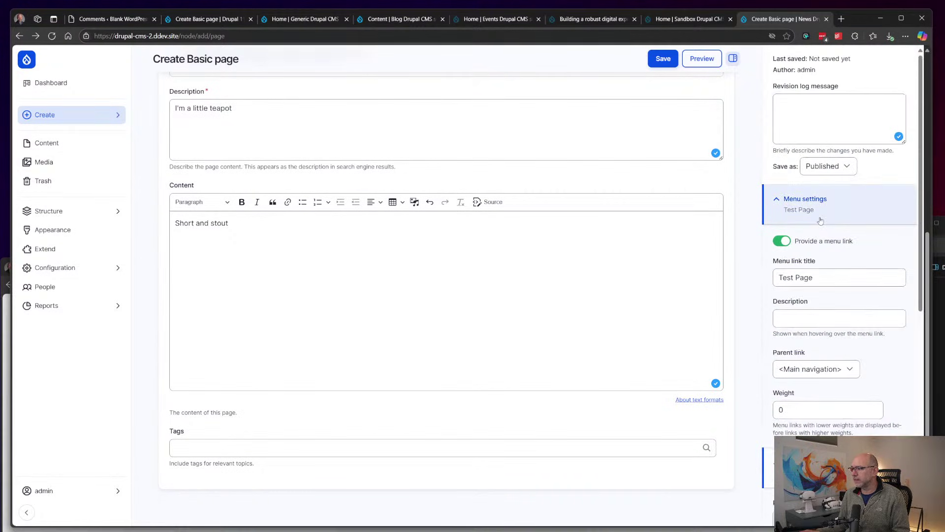
Step: Save Test Page as published, peek at its edit form, and return to viewing it at /test-page
left_click(663, 58)
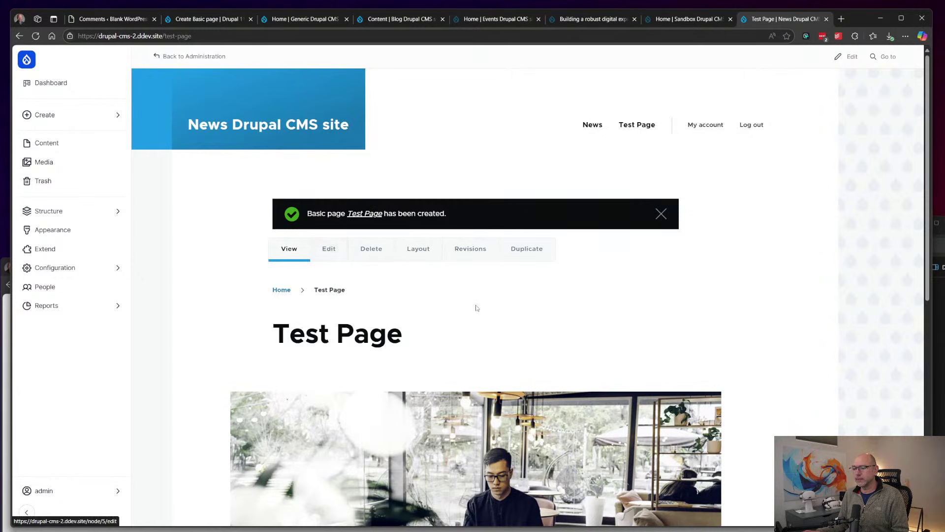
scroll(477, 309, "down", 6)
scroll(477, 309, "up", 7)
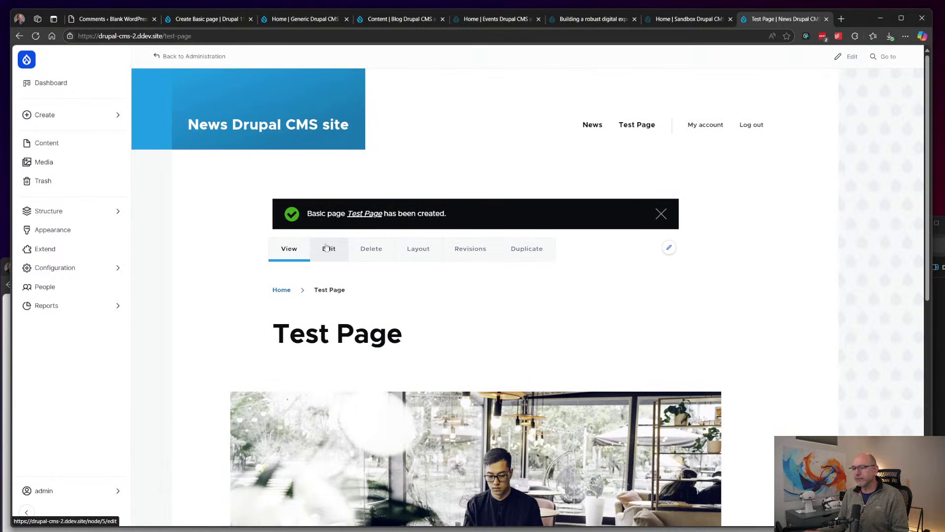
left_click(327, 248)
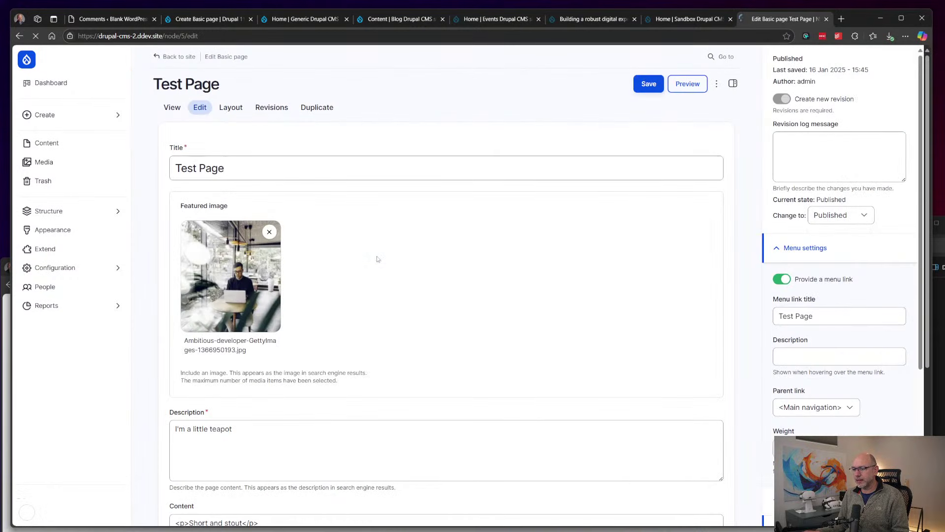
left_click(20, 36)
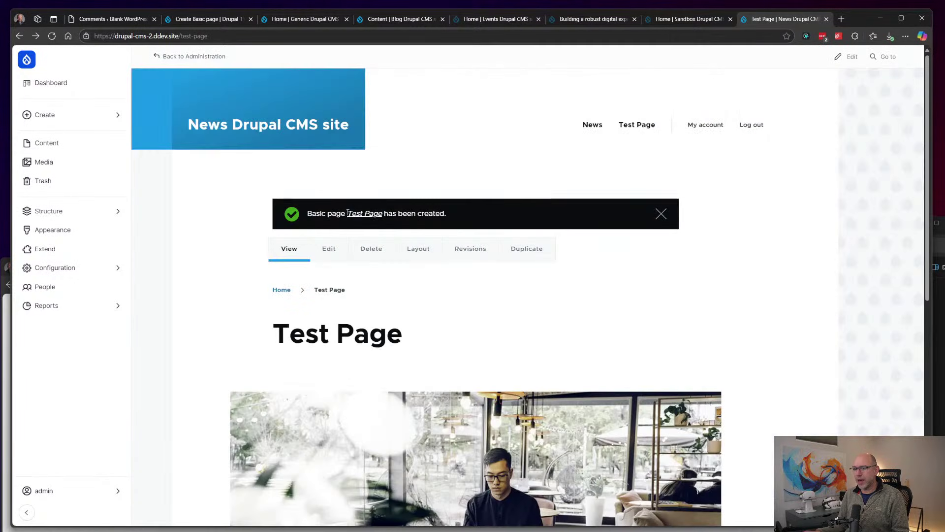
Step: Bring up Test Page's Edit layout page and scroll through it to Section 1 with its image
left_click(418, 252)
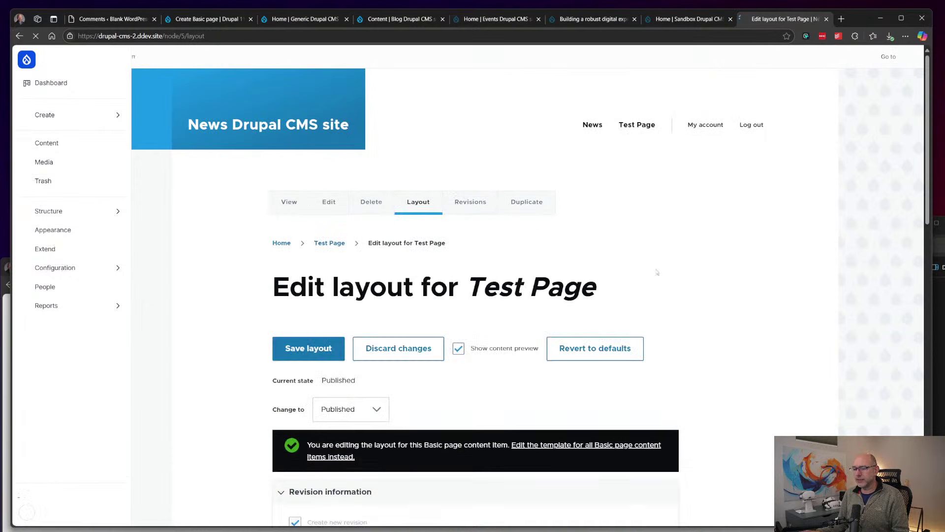
scroll(607, 292, "down", 9)
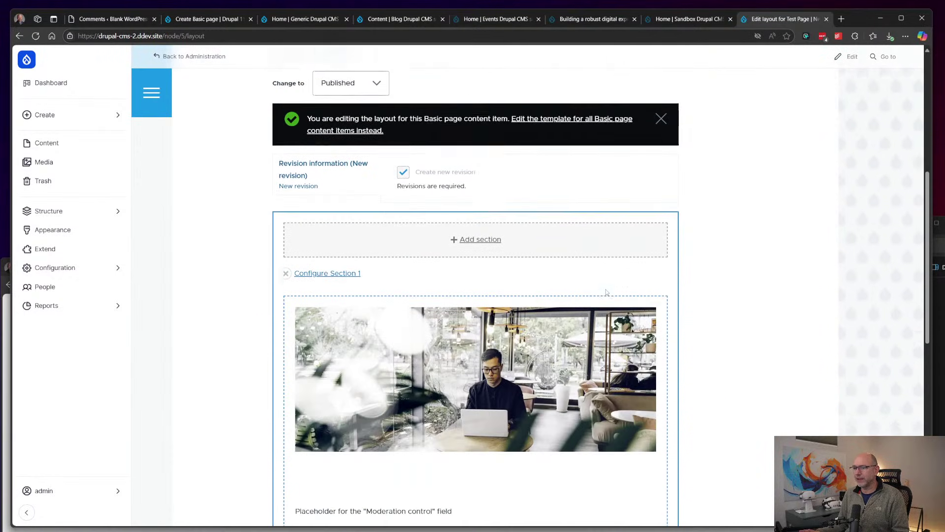
scroll(606, 289, "down", 1)
scroll(606, 289, "up", 2)
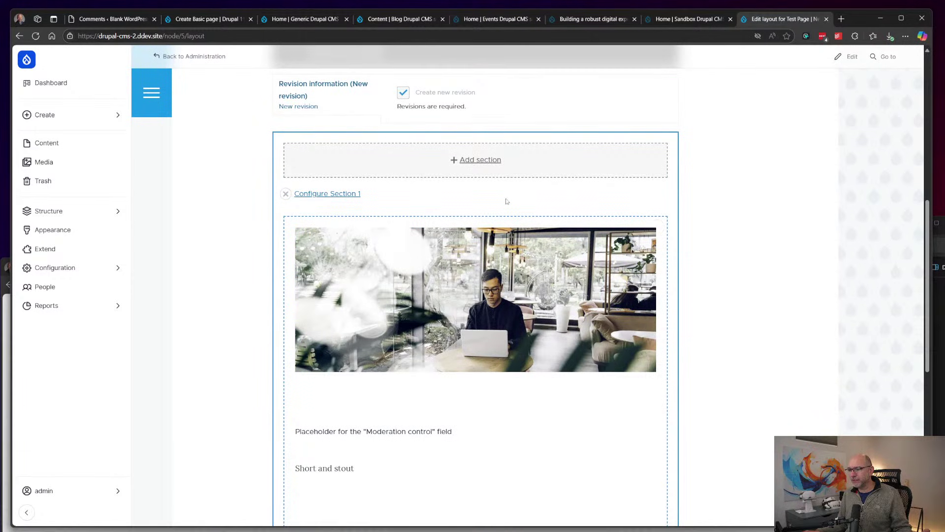
scroll(507, 201, "down", 5)
scroll(506, 198, "up", 3)
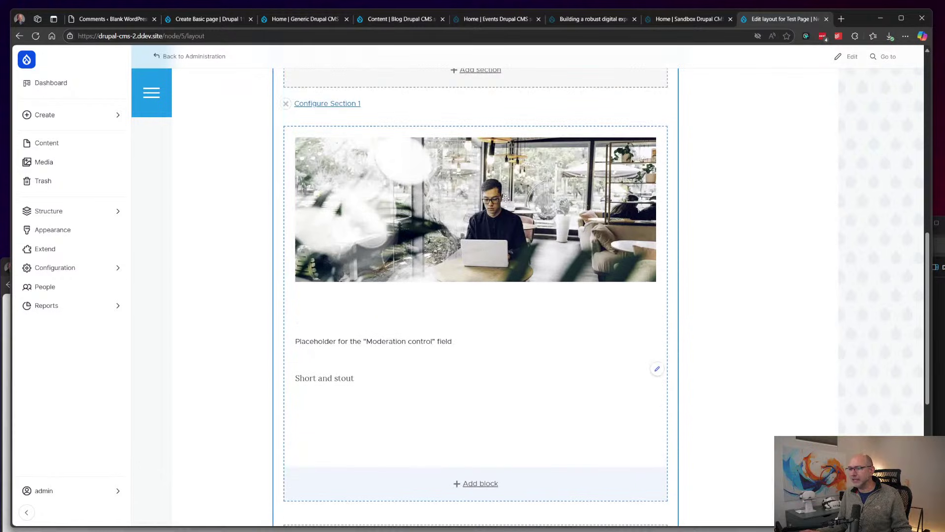
scroll(506, 198, "up", 1)
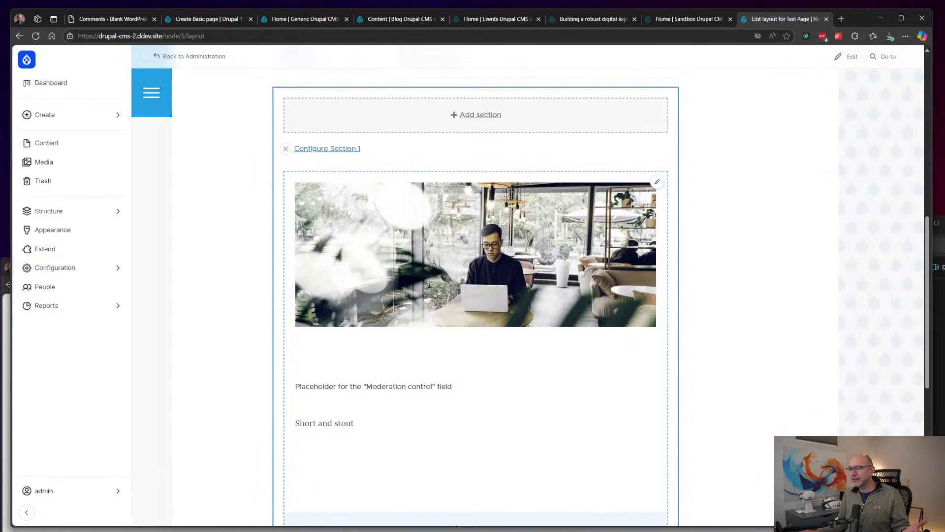
scroll(506, 198, "down", 2)
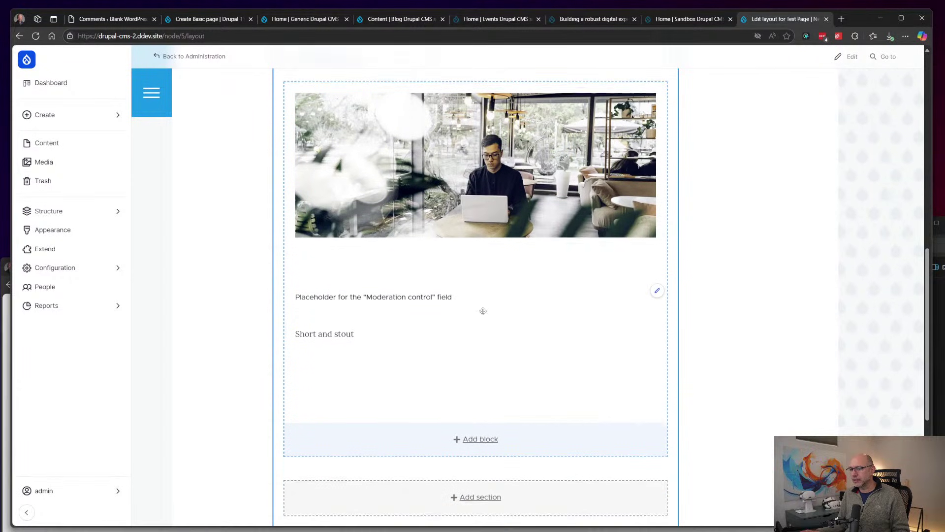
scroll(481, 310, "up", 2)
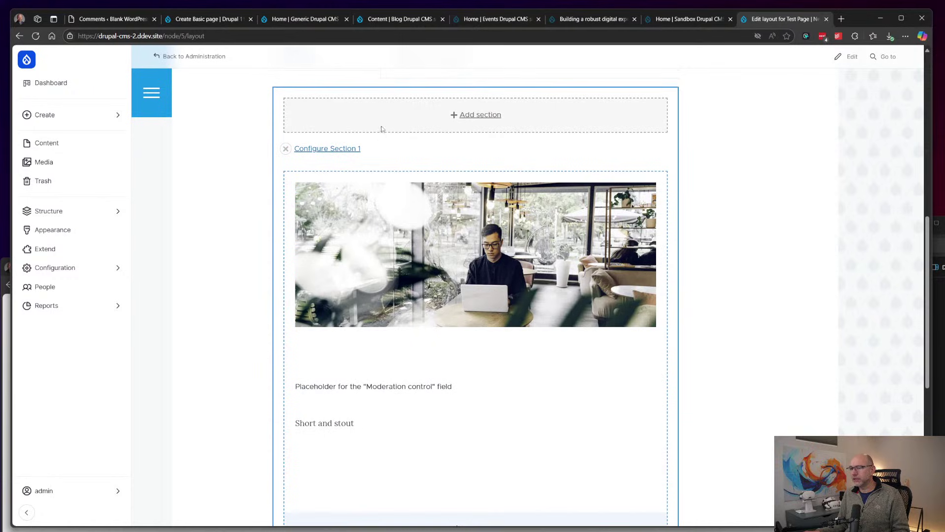
scroll(494, 144, "down", 5)
left_click(475, 303)
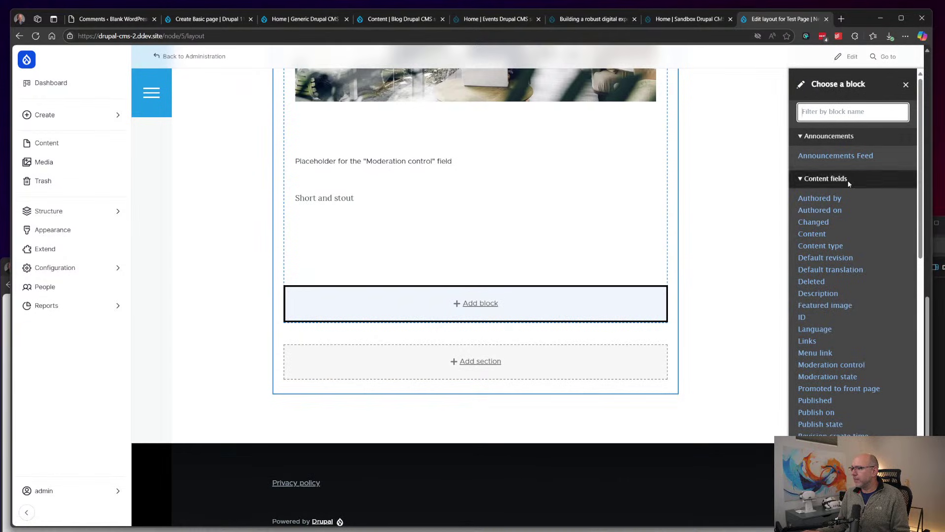
scroll(847, 191, "down", 2)
scroll(824, 321, "up", 1)
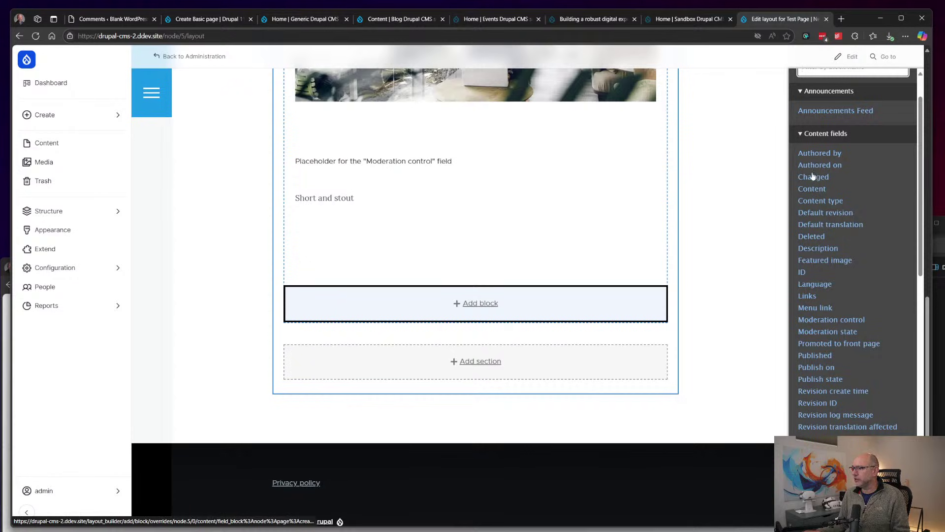
scroll(832, 256, "down", 2)
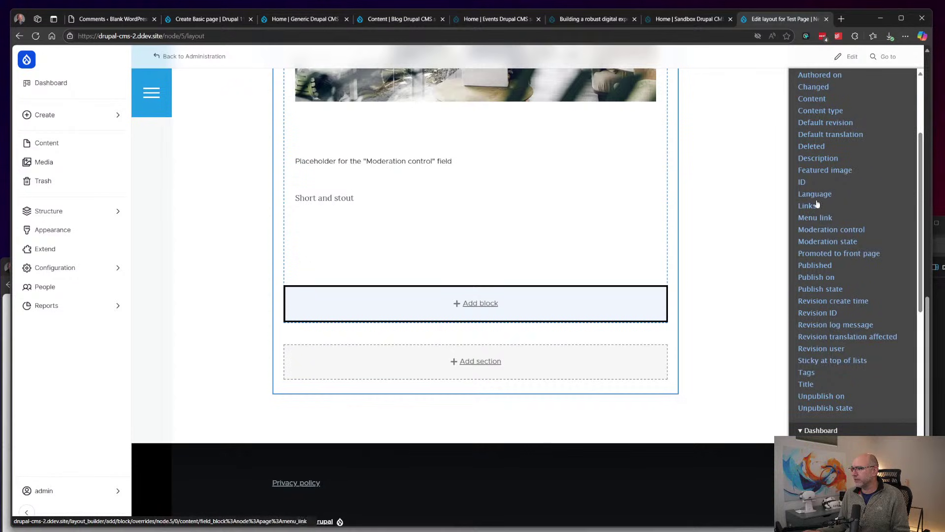
scroll(819, 294, "down", 1)
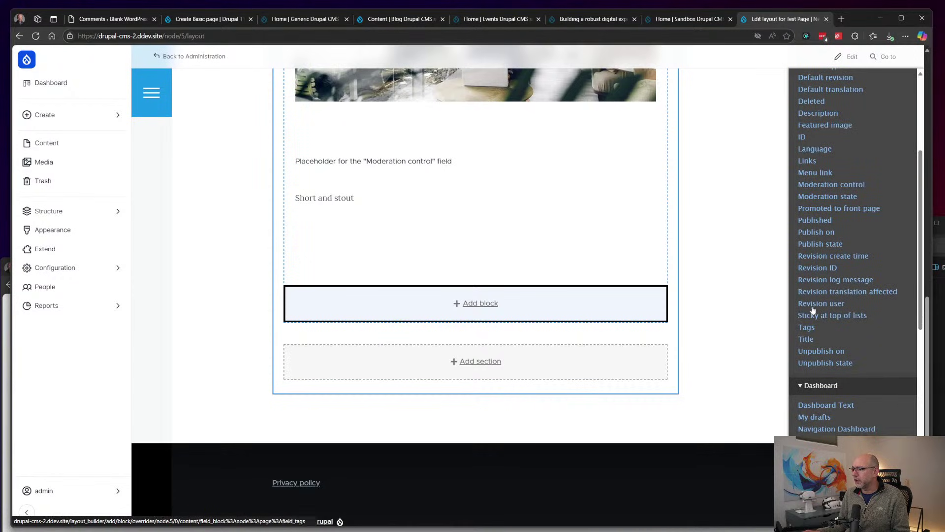
scroll(864, 297, "down", 6)
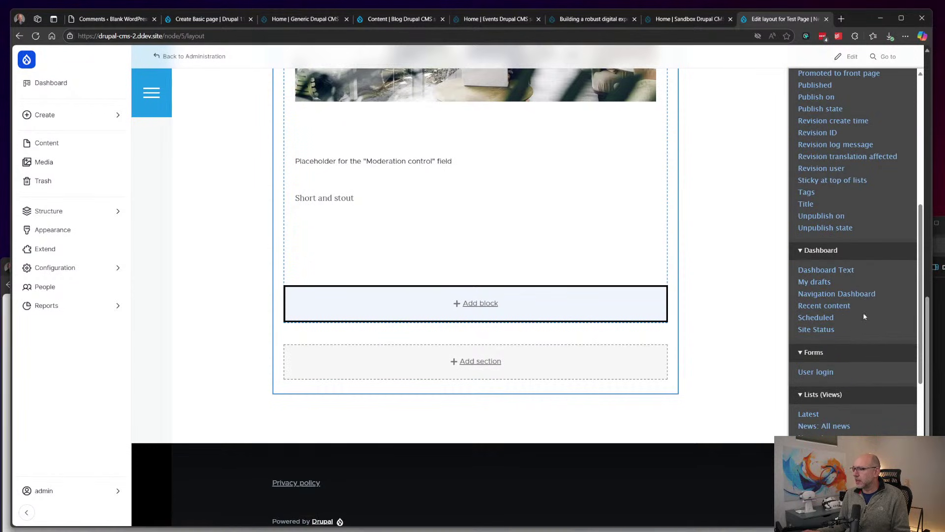
scroll(848, 260, "down", 1)
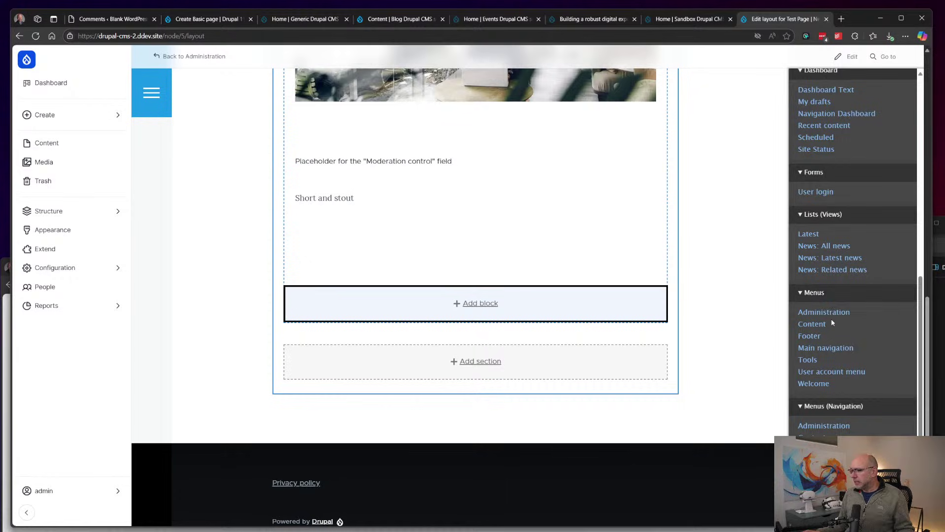
scroll(832, 318, "down", 3)
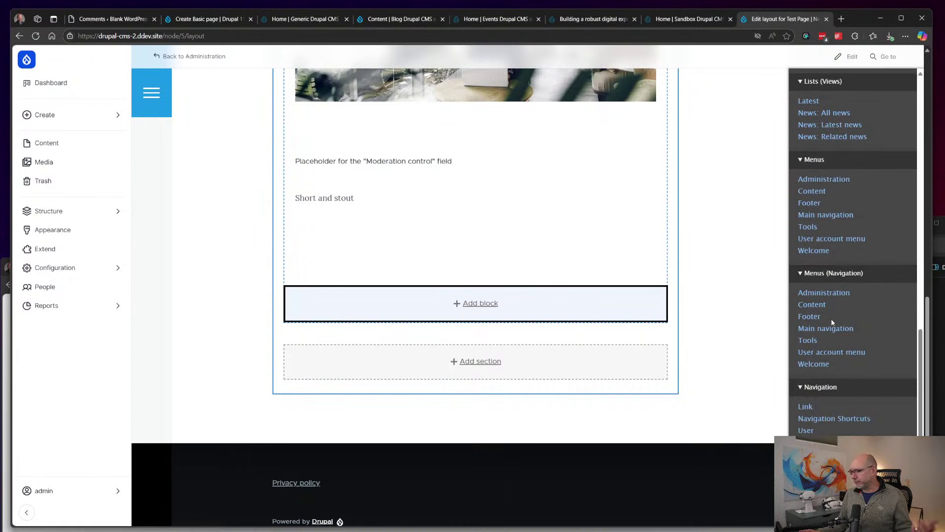
scroll(832, 322, "up", 10)
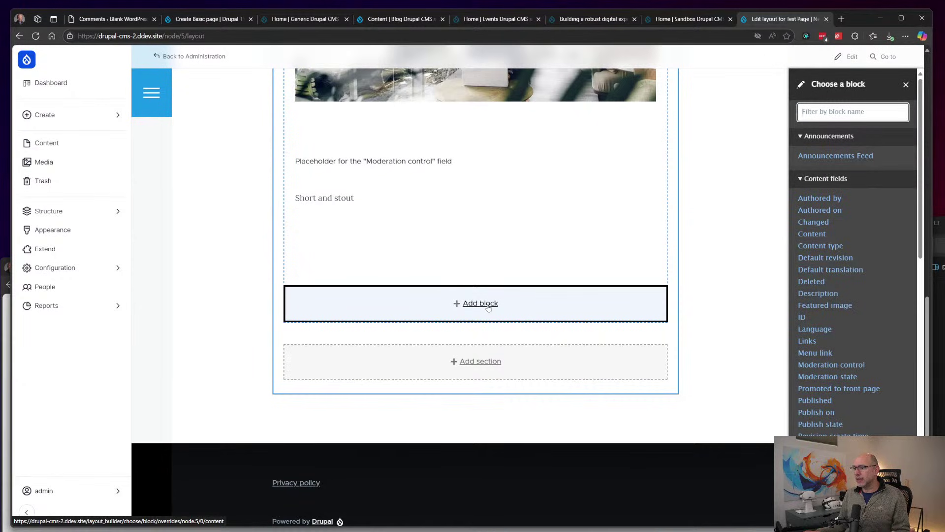
mouse_move(86, 219)
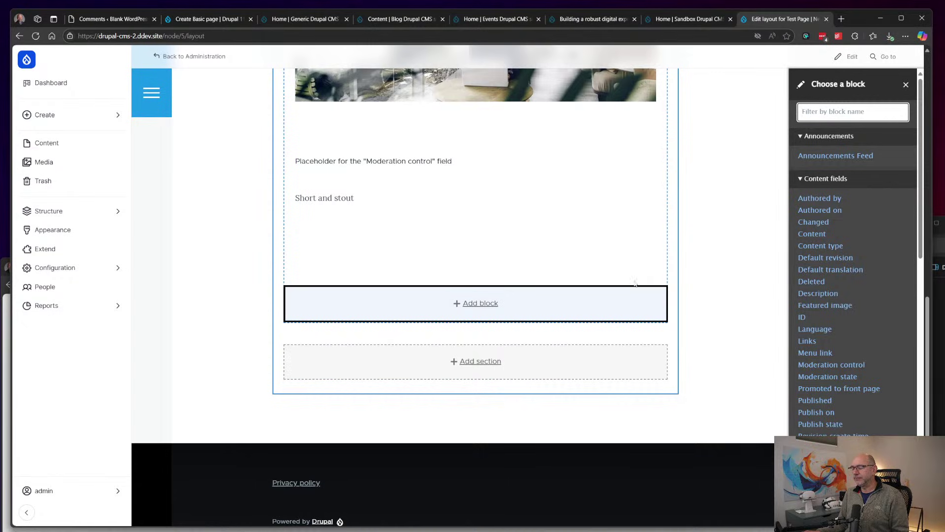
left_click(702, 278)
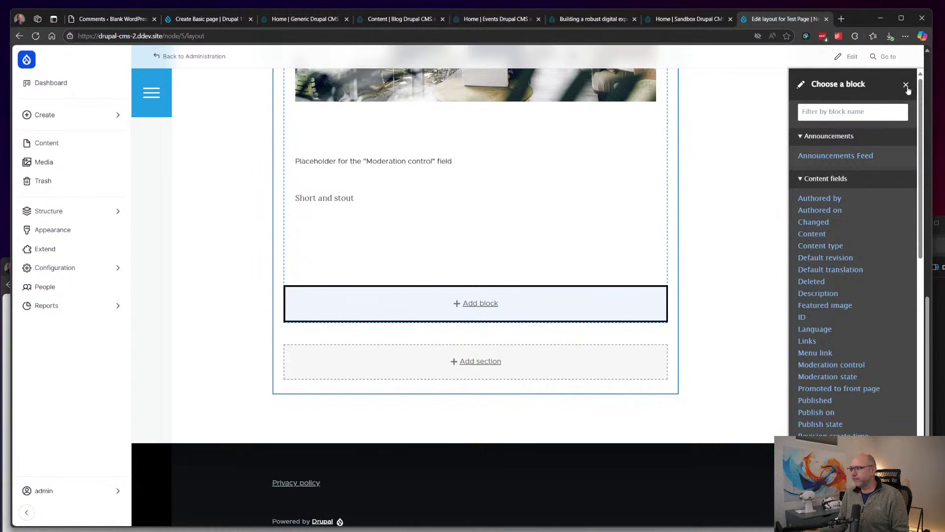
left_click(905, 88)
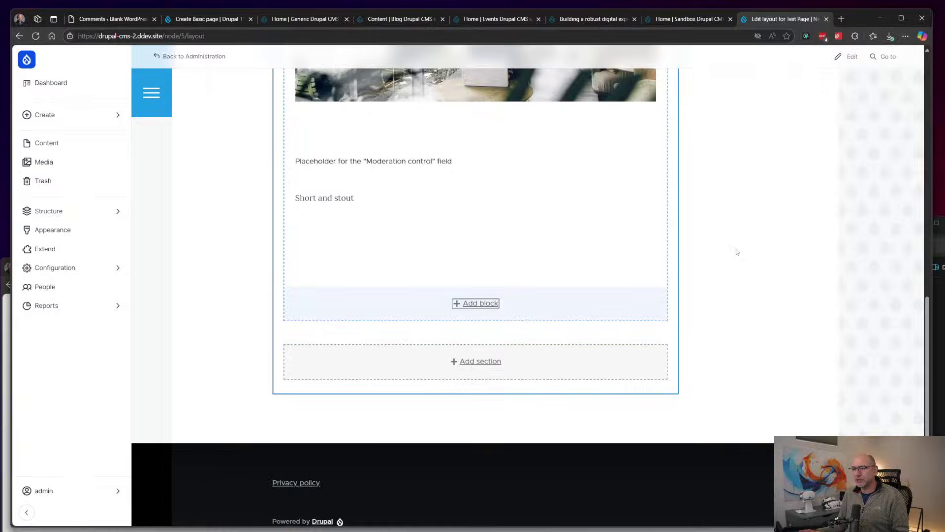
Step: Add a two-column 50%/50% section labelled 'New Section' above the image section
scroll(737, 252, "up", 10)
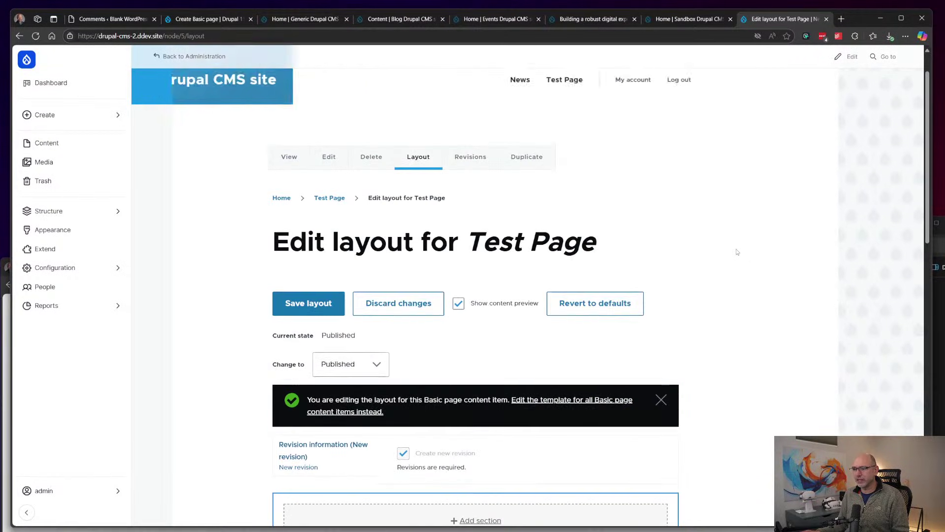
scroll(736, 249, "down", 7)
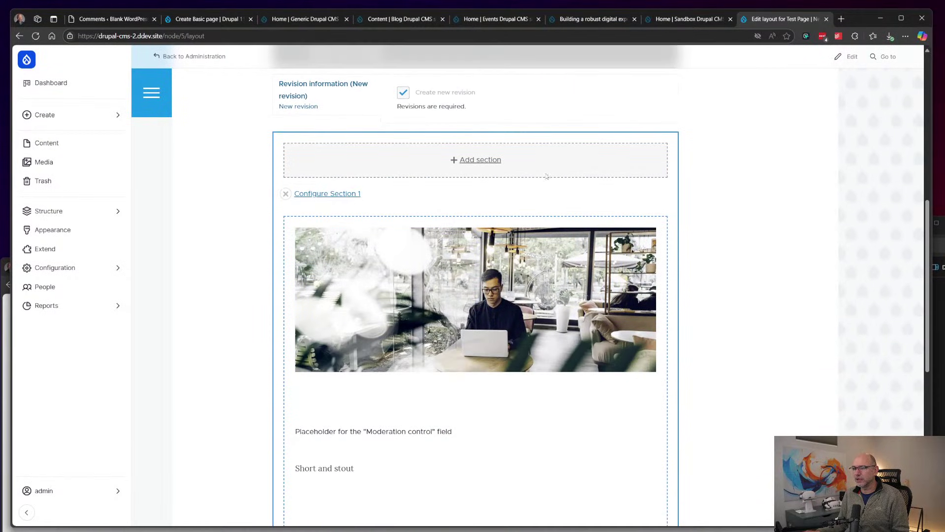
left_click(472, 158)
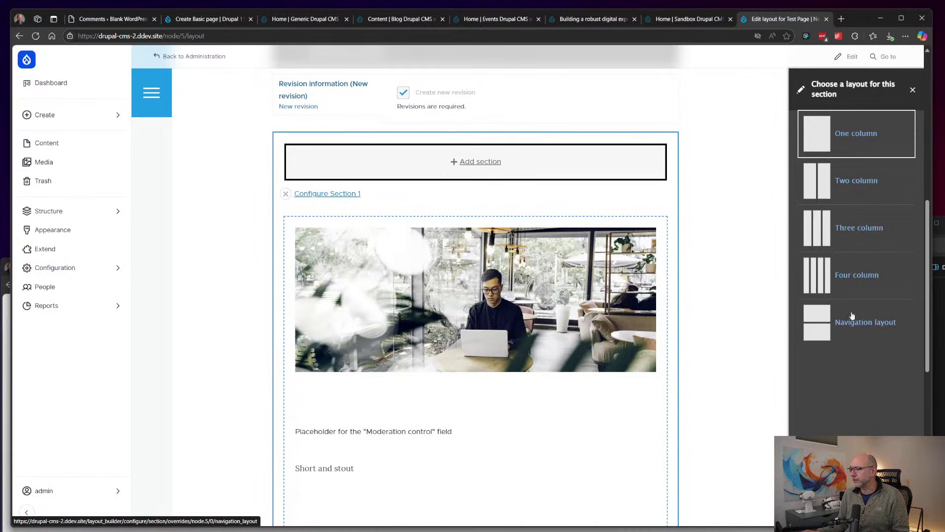
left_click(847, 183)
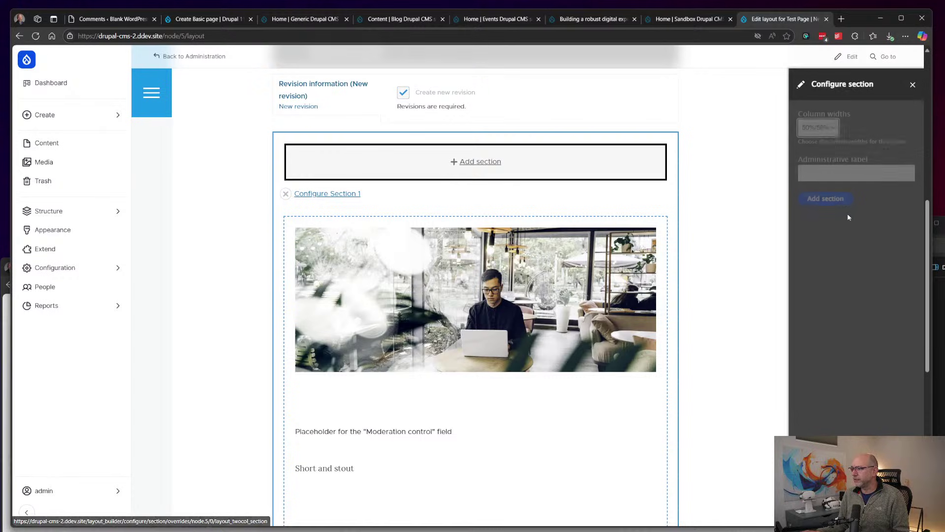
left_click(837, 128)
left_click(824, 134)
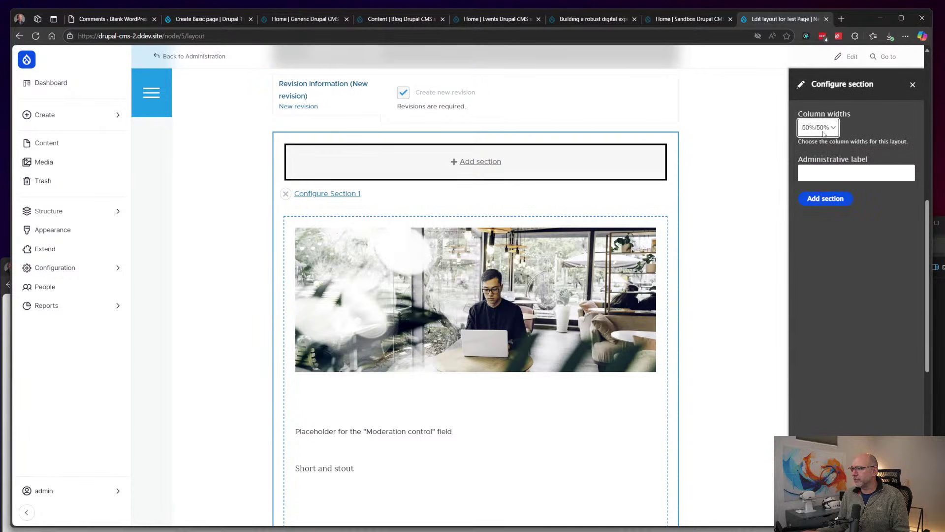
left_click(836, 169)
type("New Section")
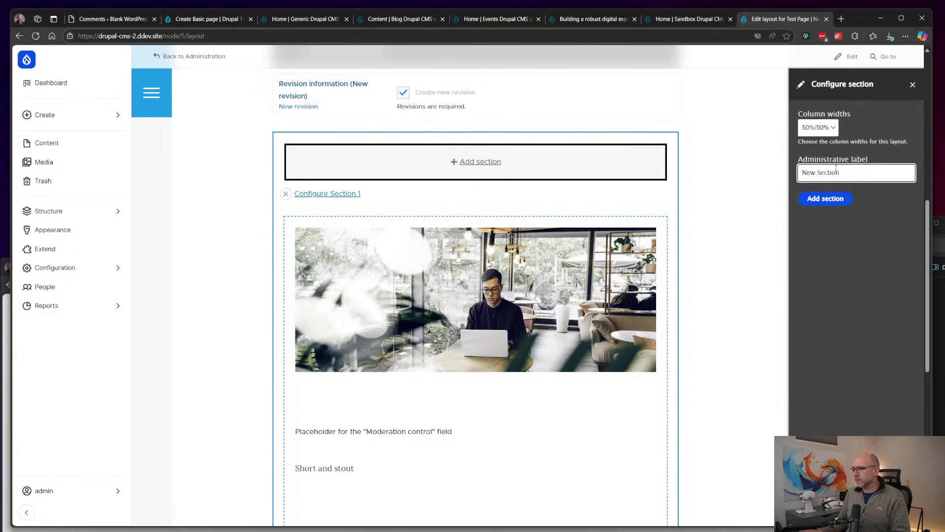
left_click(835, 199)
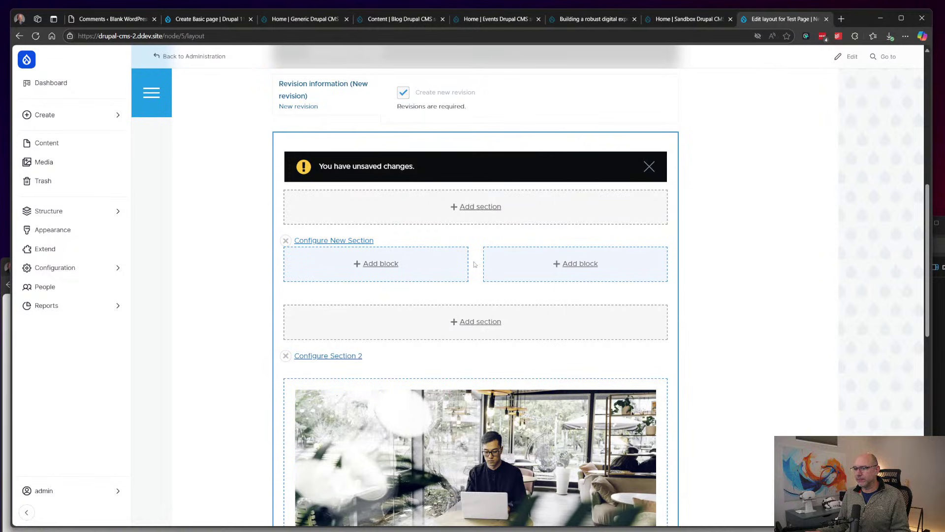
Step: Review New Section's settings without changes and dismiss the unsaved-changes notice
left_click(345, 241)
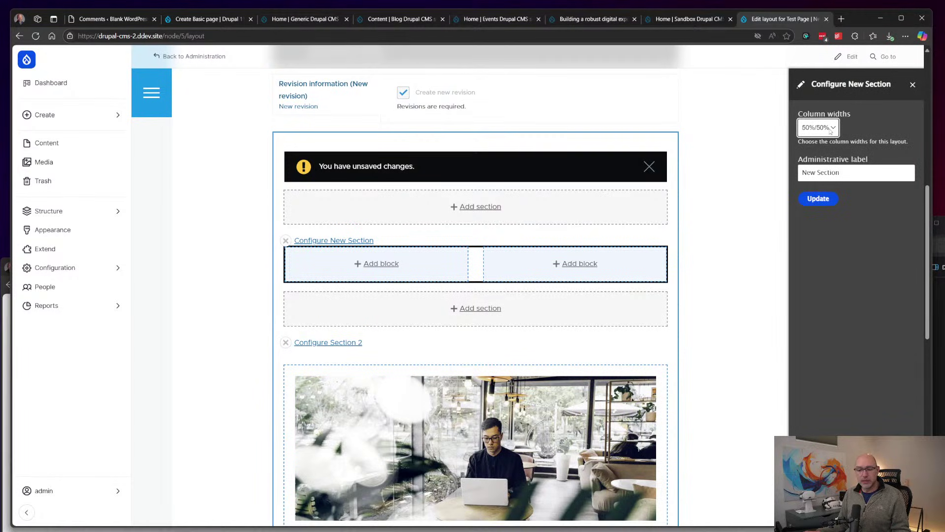
left_click(912, 85)
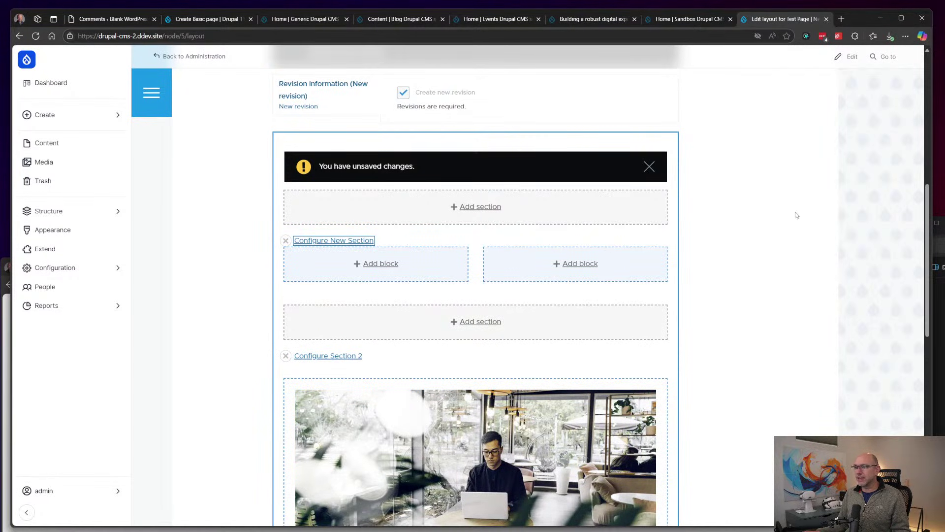
left_click(649, 167)
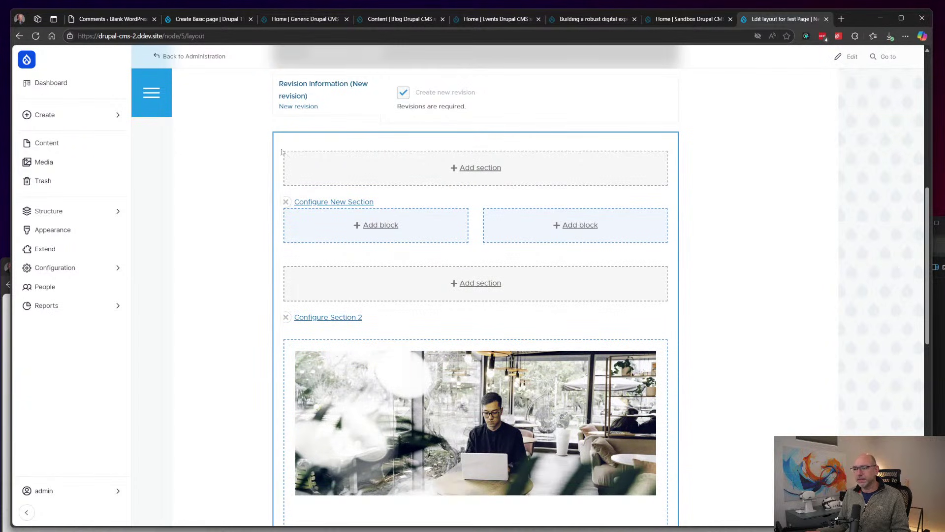
Step: Scroll the Test Page layout, then show the Create flyout listing creatable content types
scroll(661, 179, "down", 9)
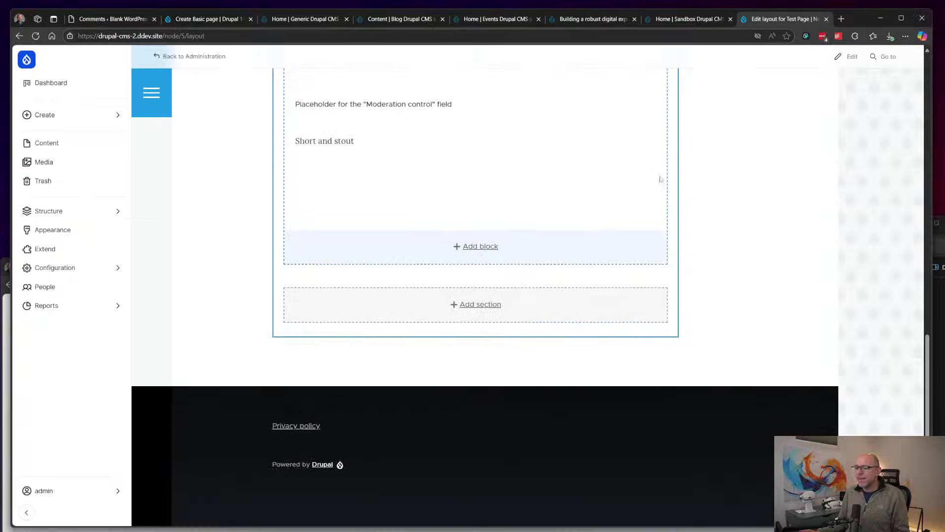
scroll(660, 176, "up", 9)
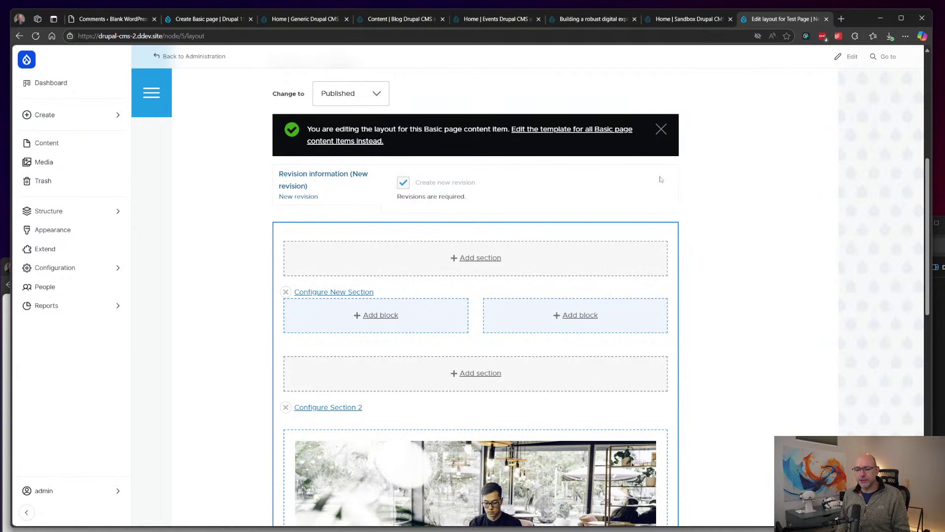
scroll(660, 180, "down", 5)
mouse_move(661, 179)
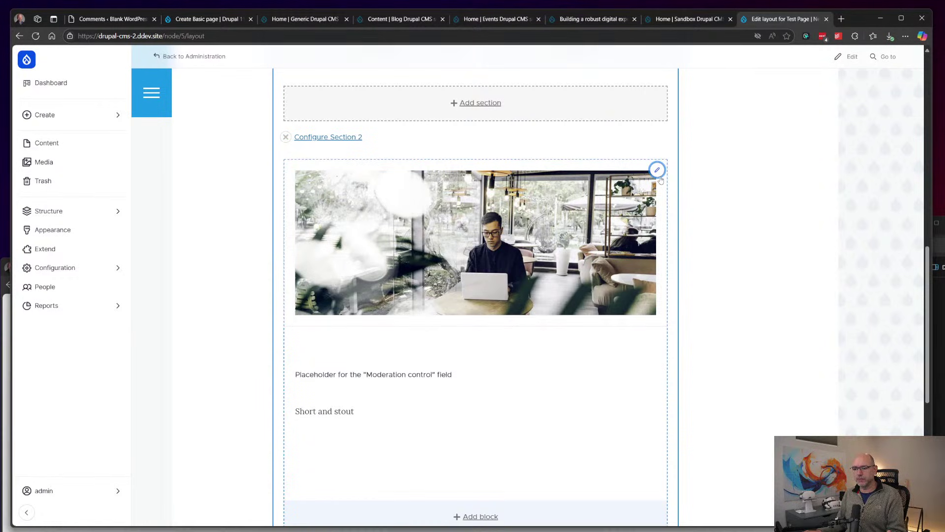
left_click(61, 120)
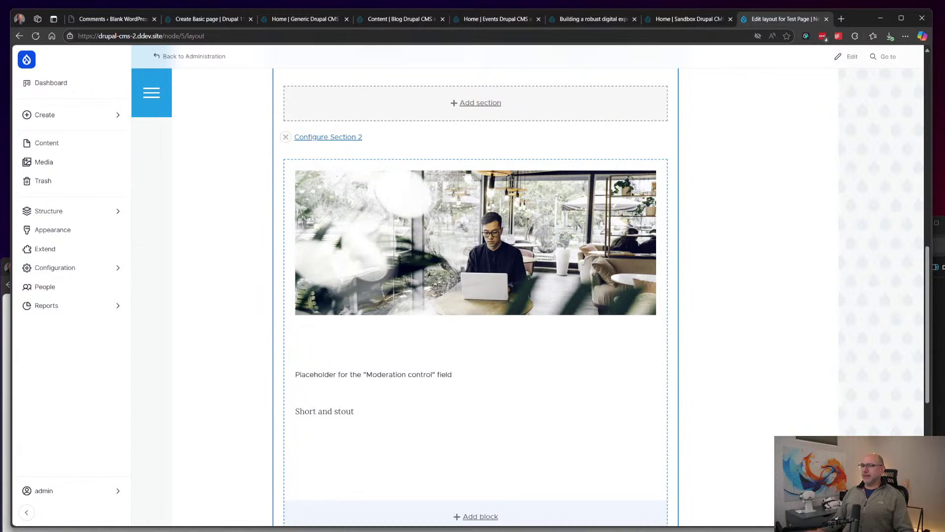
Step: Leave the Create flyout by starting a new browser tab
left_click(841, 19)
Step: Go to the DXPR Builder project page via 'dxpr', read it, and follow its product website link
type("dx")
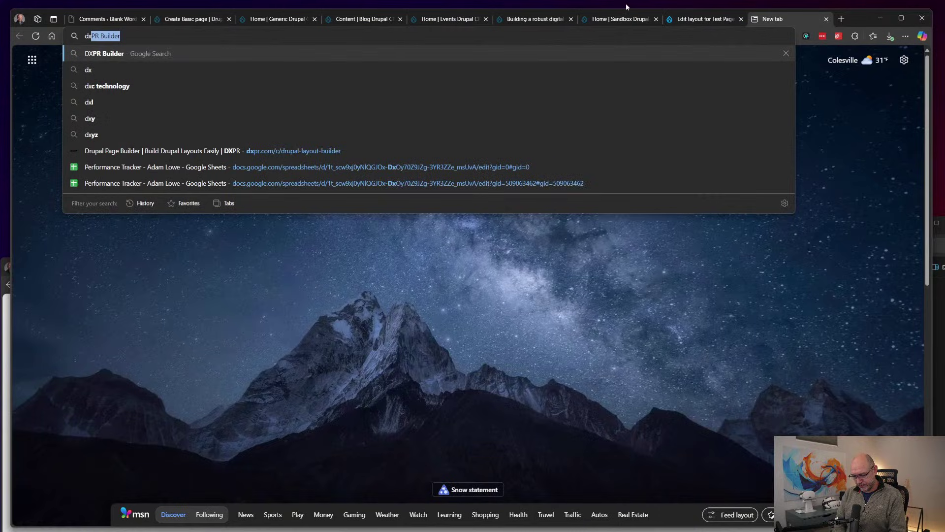
type("pr")
key("Return")
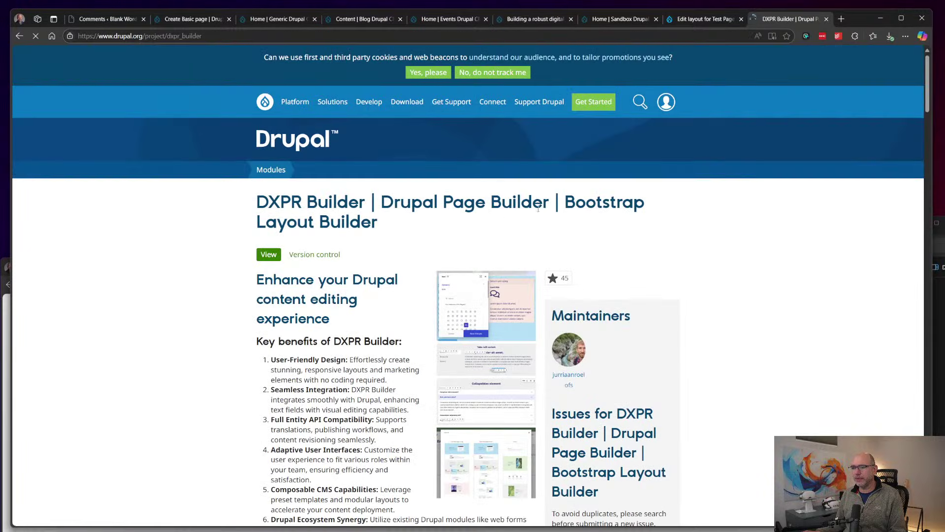
scroll(382, 316, "down", 20)
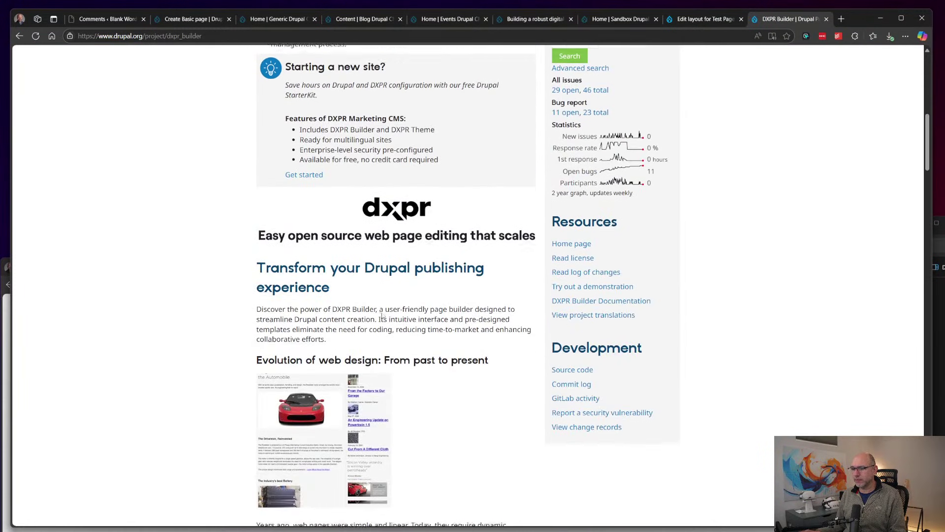
scroll(382, 315, "down", 15)
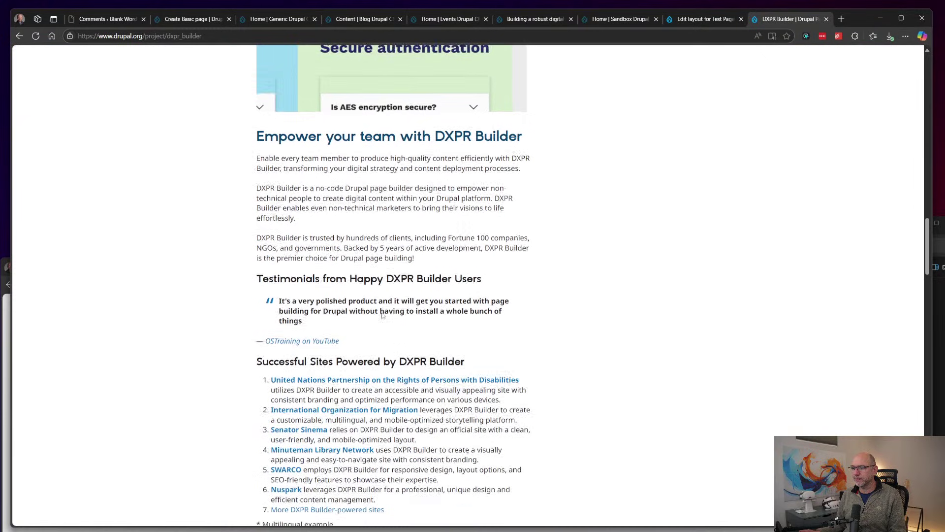
scroll(383, 315, "down", 2)
left_click(333, 341)
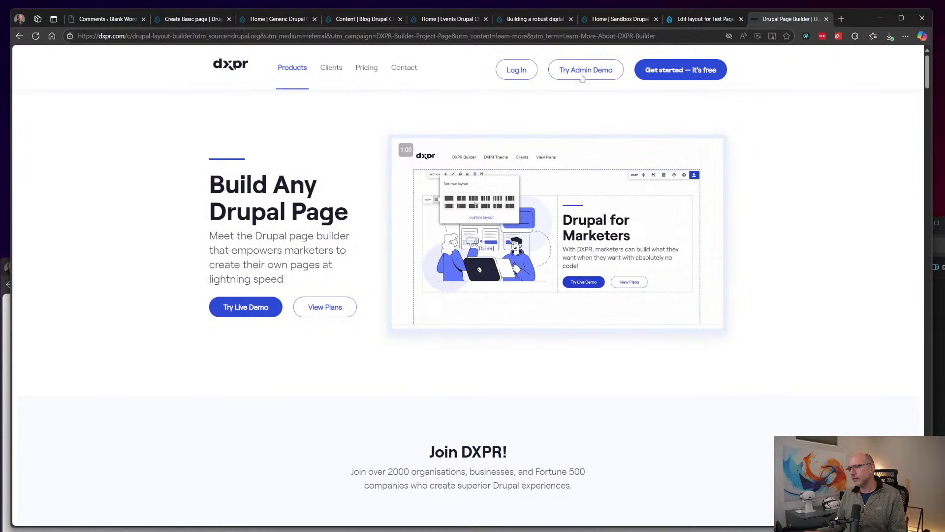
Step: View DXPR's pricing plans: Personal free, Professional $8, Business $24, Enterprise $72
left_click(369, 71)
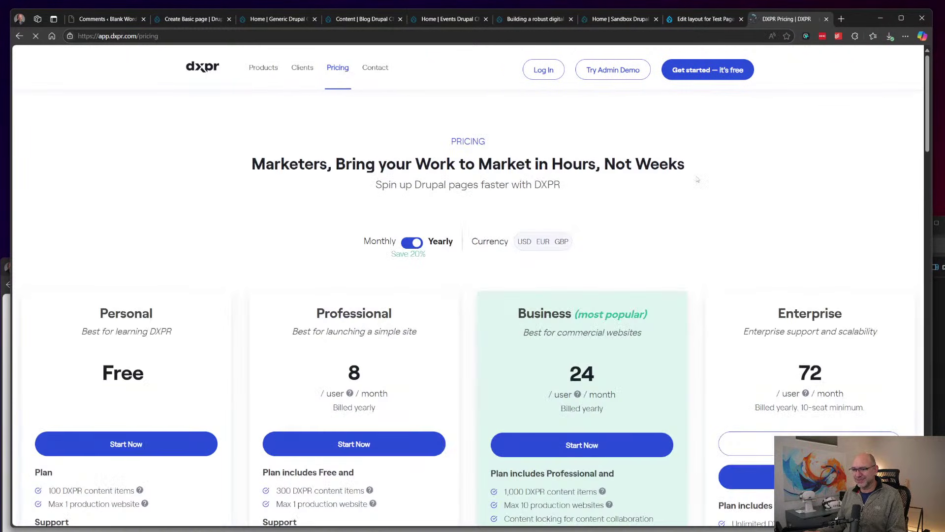
scroll(697, 180, "down", 5)
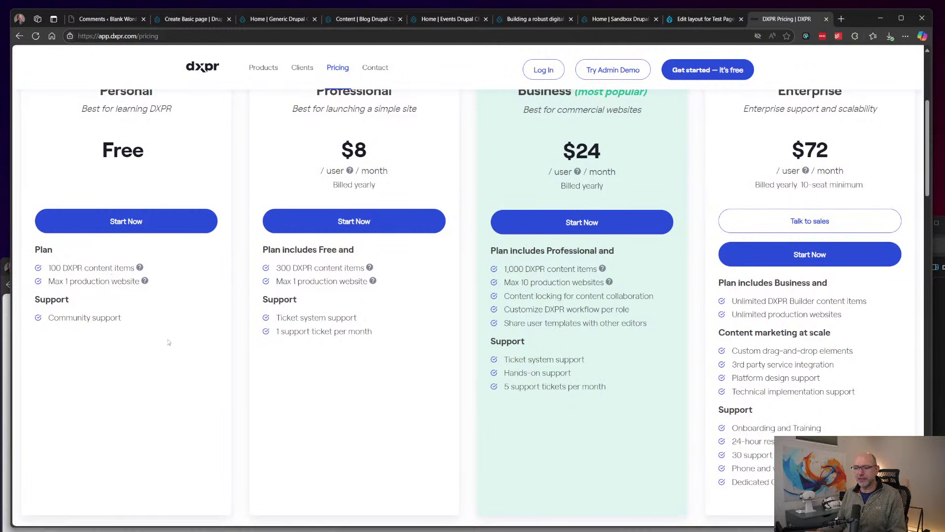
scroll(206, 359, "up", 3)
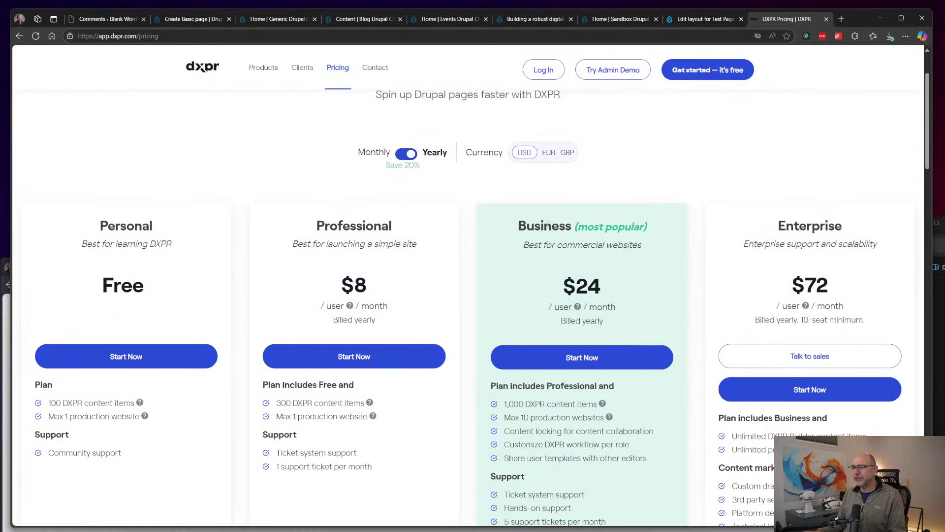
scroll(547, 224, "up", 1)
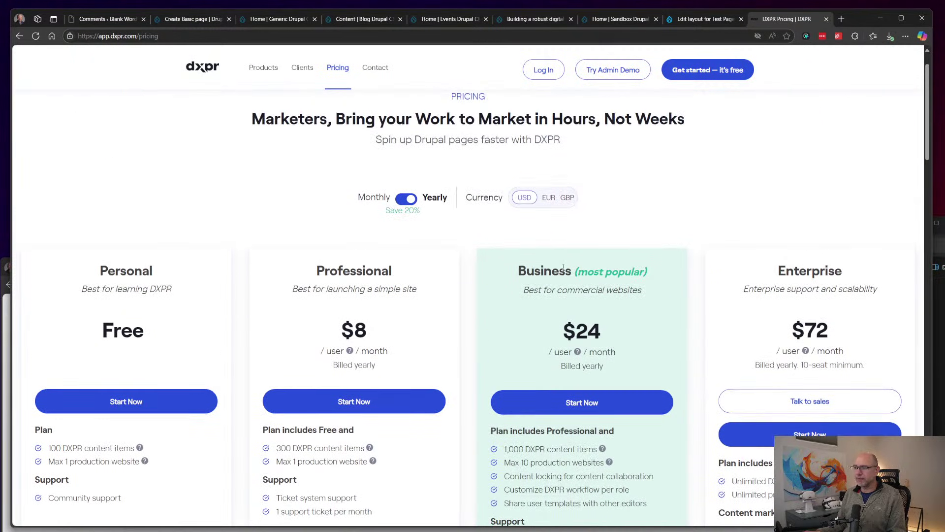
Step: Go to DXPR's Drupal Page Builder product page and read down through its features
mouse_move(254, 80)
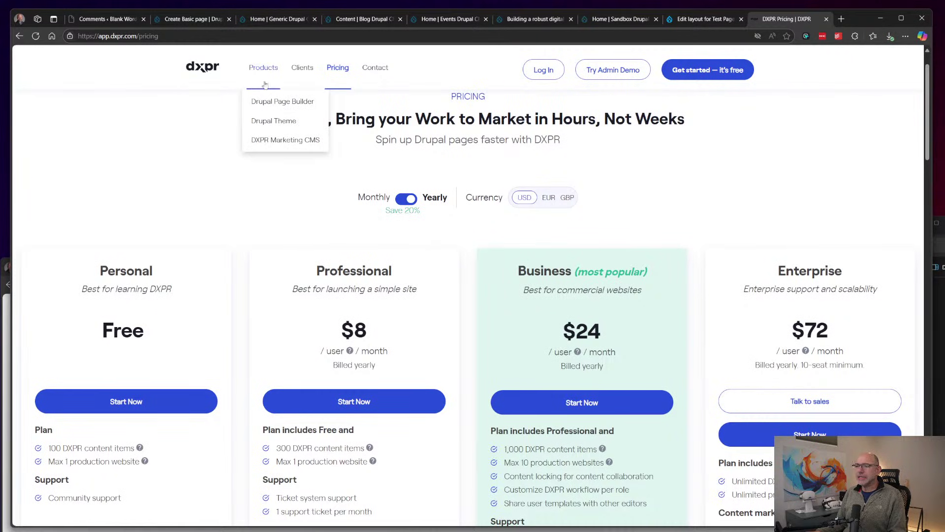
left_click(269, 102)
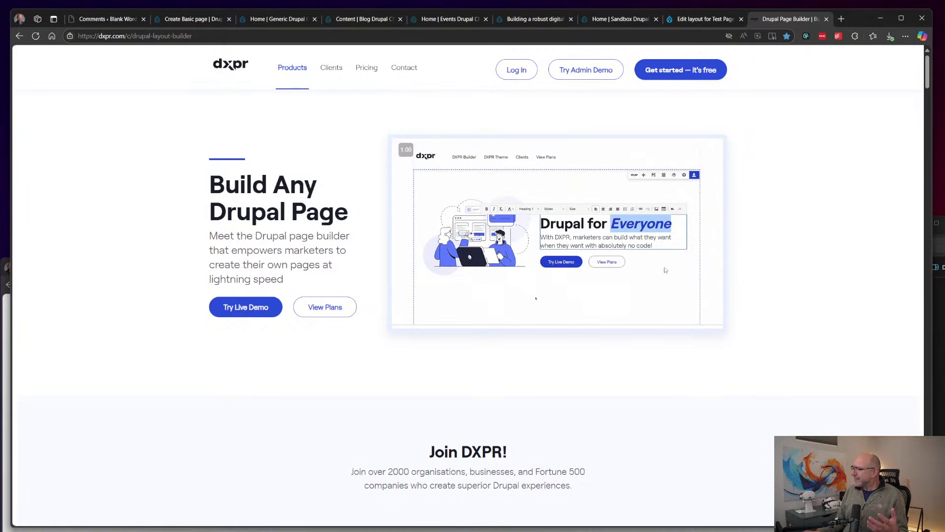
scroll(745, 216, "down", 10)
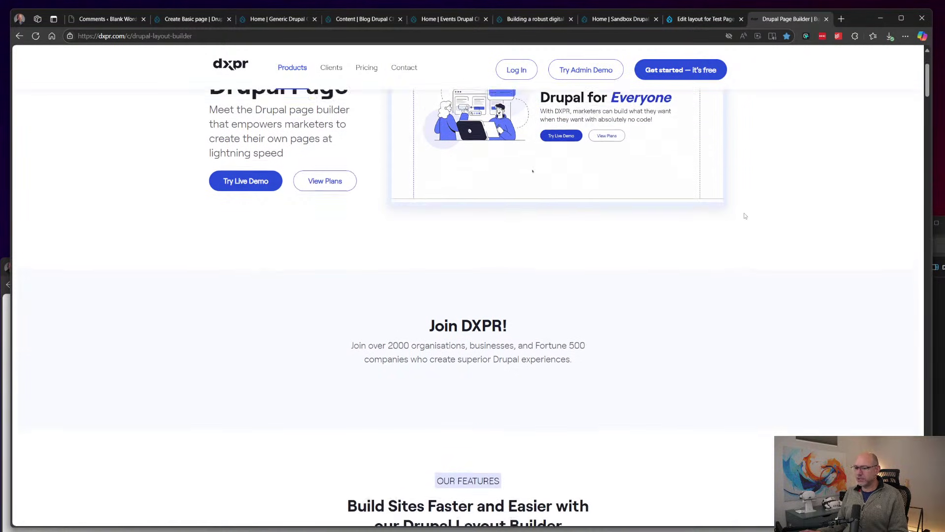
scroll(745, 216, "down", 10)
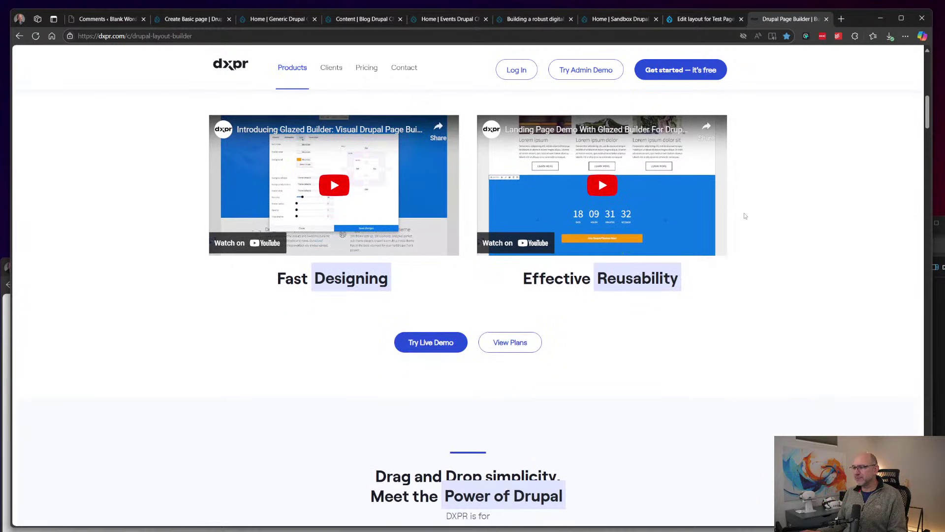
scroll(745, 215, "down", 15)
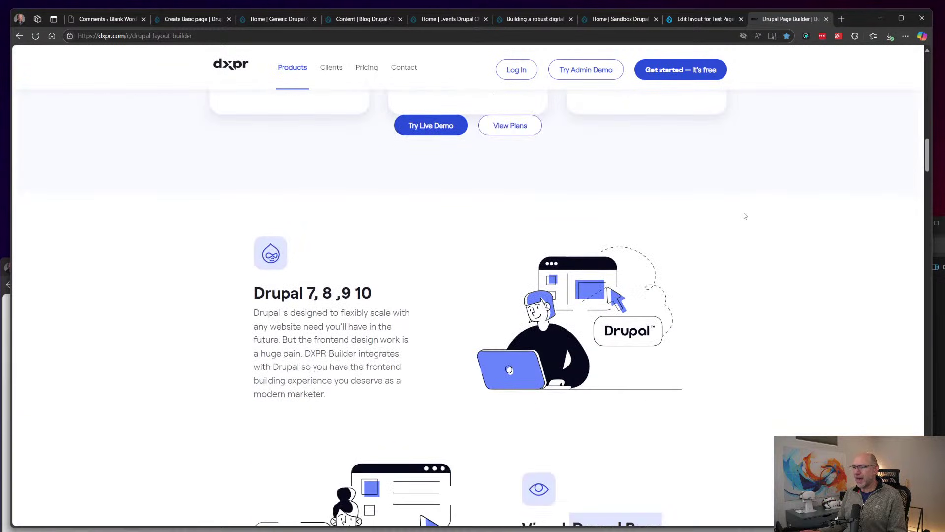
scroll(745, 215, "down", 12)
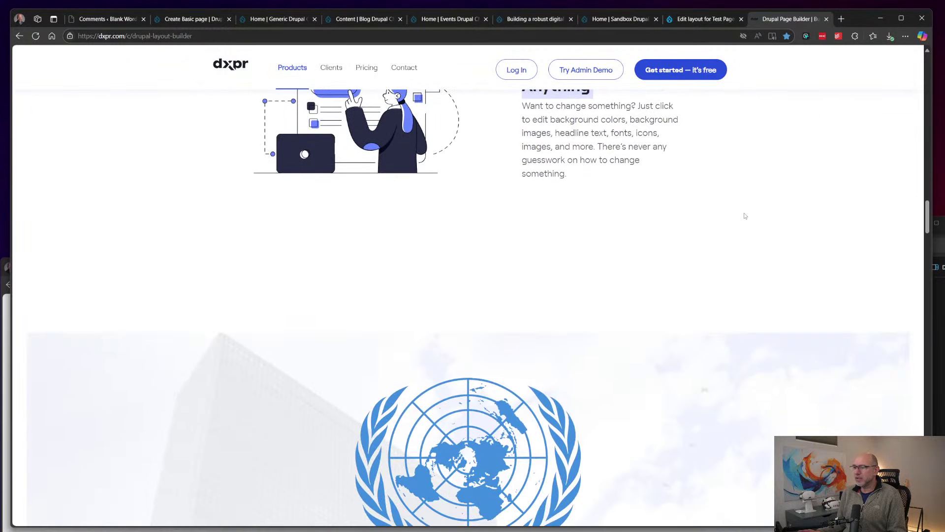
scroll(745, 215, "down", 6)
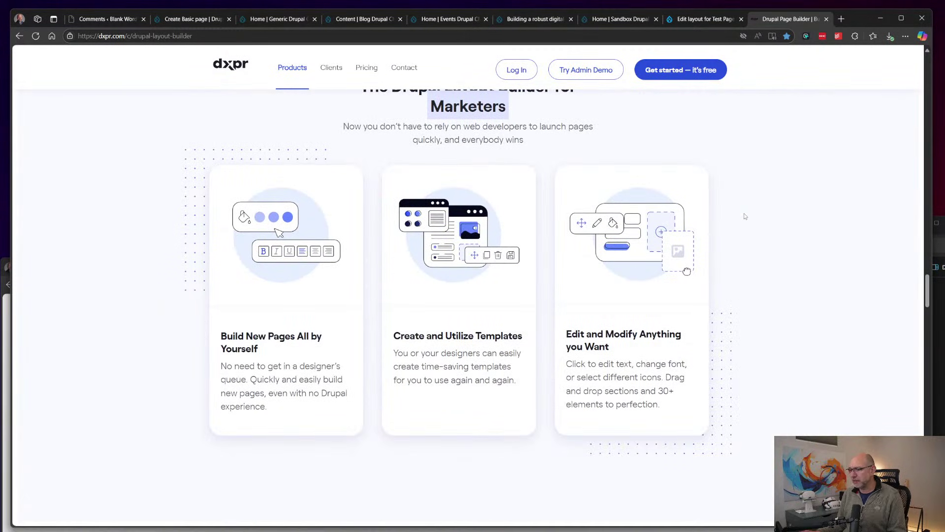
scroll(745, 215, "down", 2)
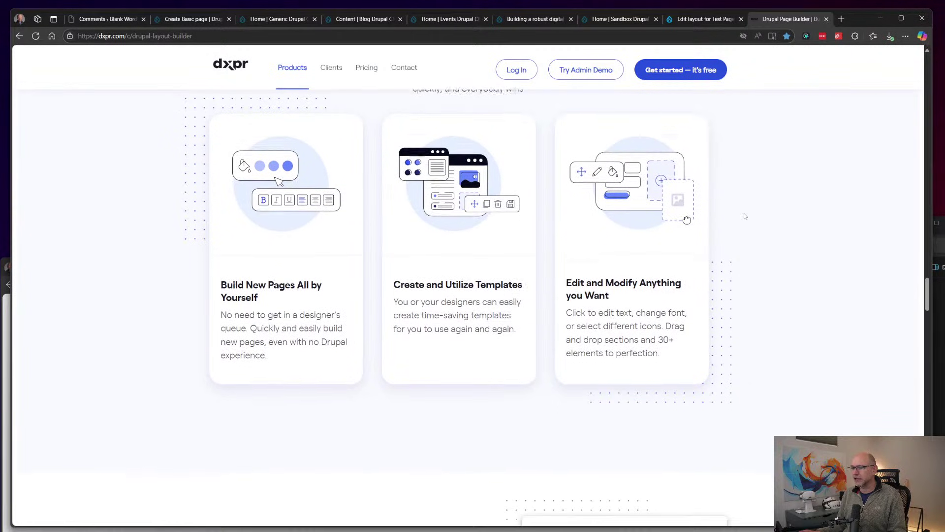
scroll(745, 216, "down", 8)
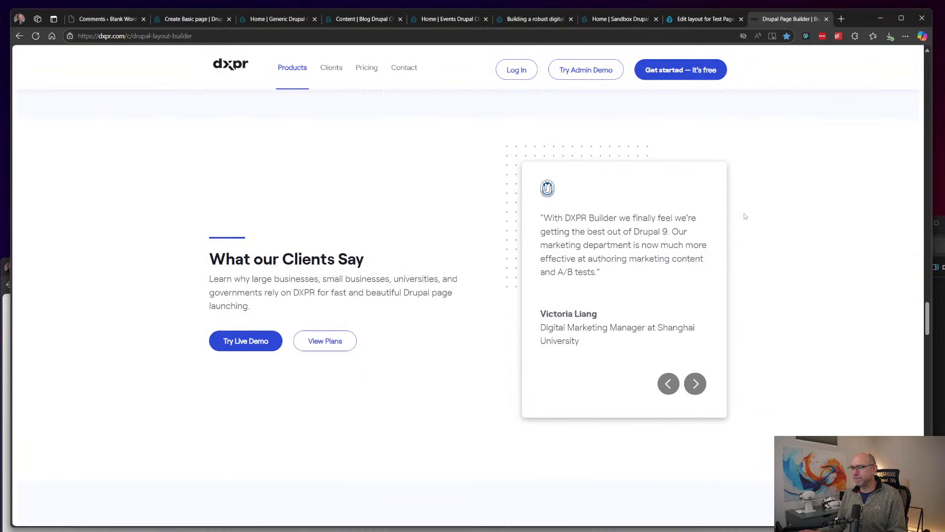
scroll(745, 216, "down", 7)
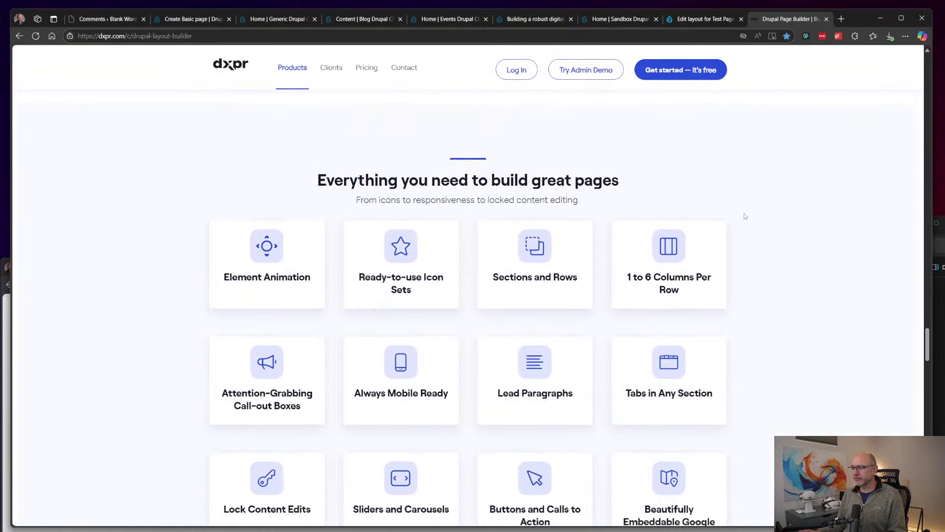
scroll(745, 216, "down", 4)
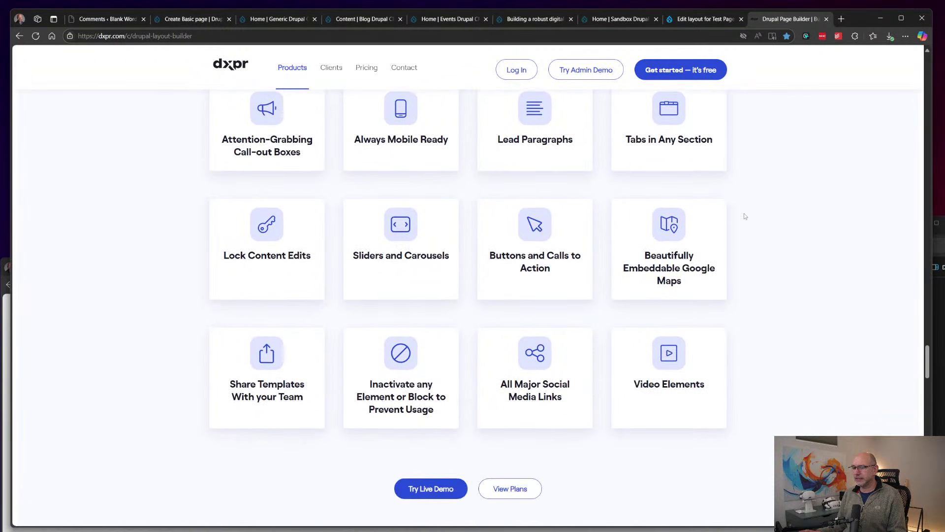
Step: Return to the Edit layout tab, then switch to the Pitch 'Modular system' slide
scroll(745, 215, "up", 5)
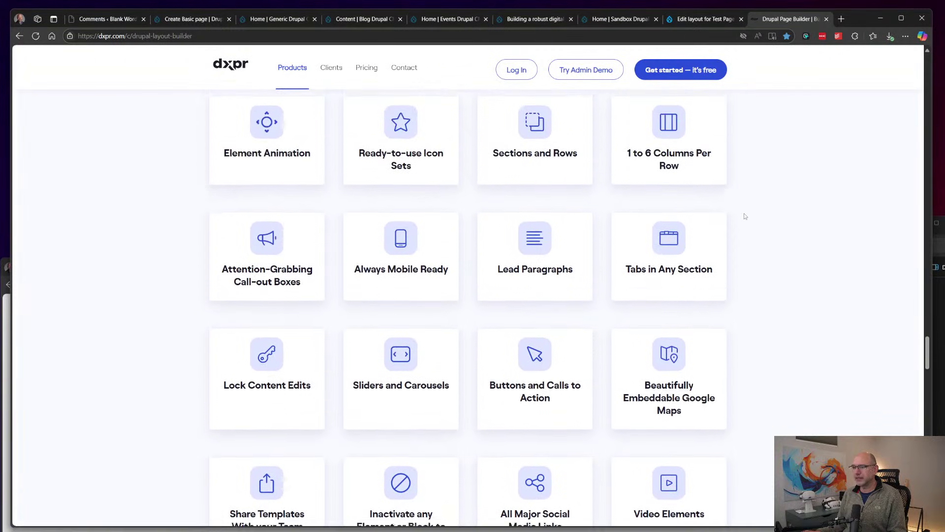
scroll(745, 216, "up", 15)
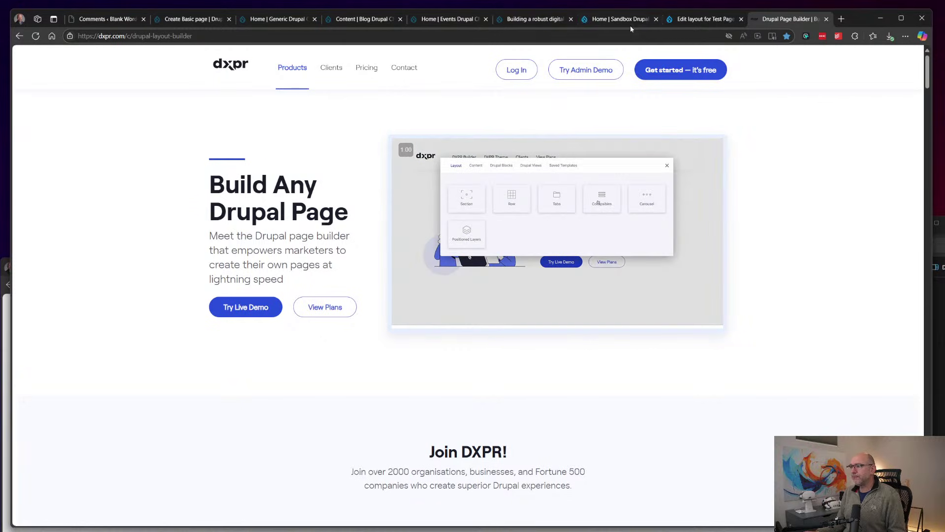
left_click(699, 18)
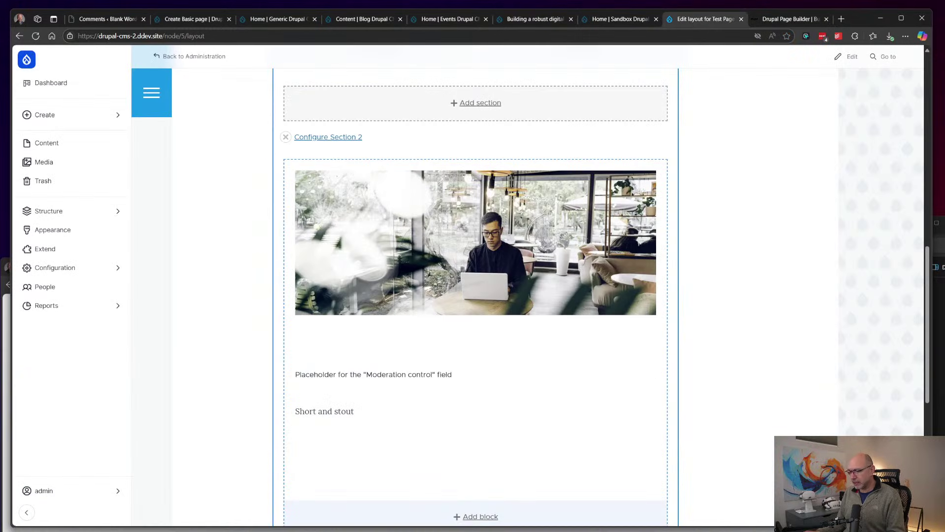
key("alt+Tab")
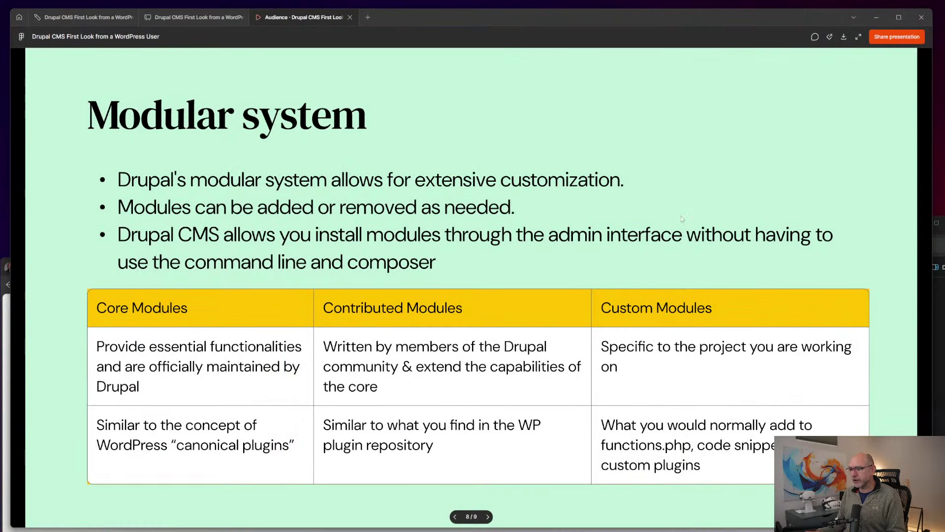
Step: Advance to the Standout Features slide, then switch back to the Drupal layout editor
left_click(683, 218)
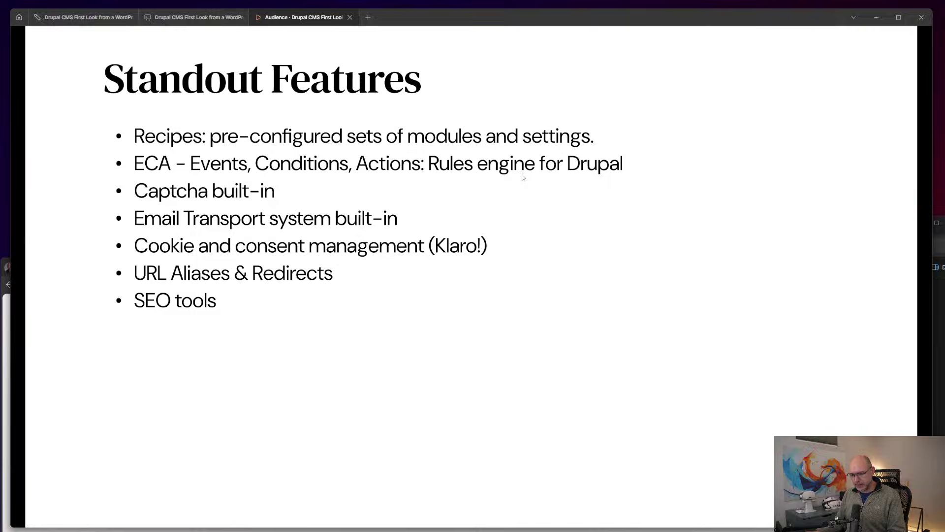
key("alt+Tab")
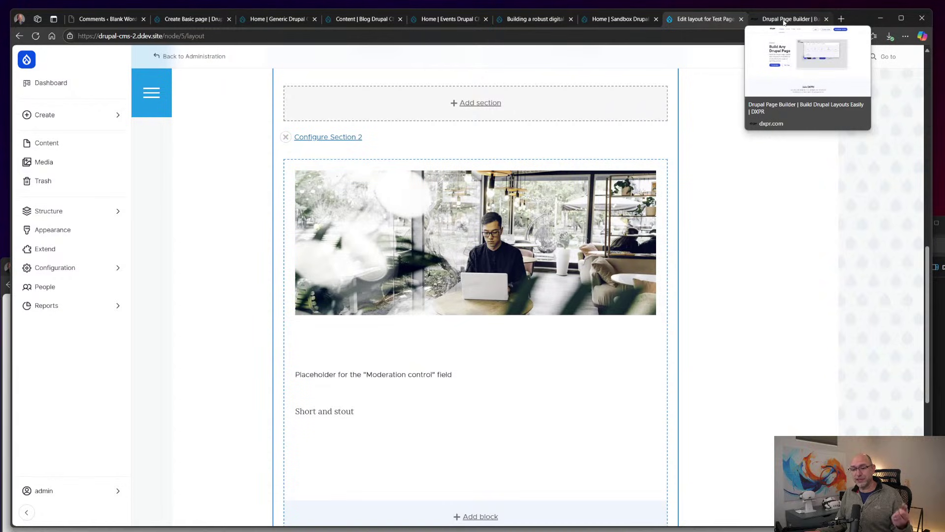
Step: Check the page builder browser tabs, then return to Pitch's Standout Features slide, 9 of 9
left_click(785, 20)
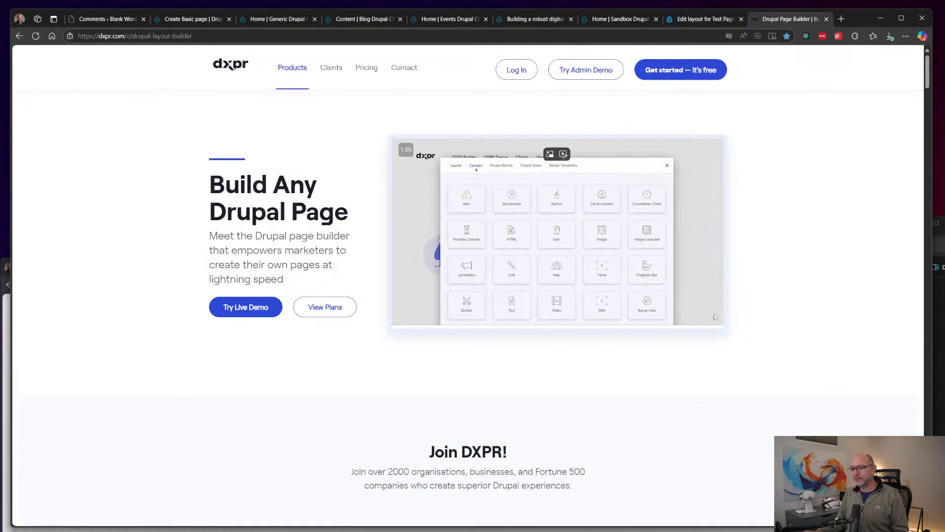
left_click(703, 20)
key("alt+Tab")
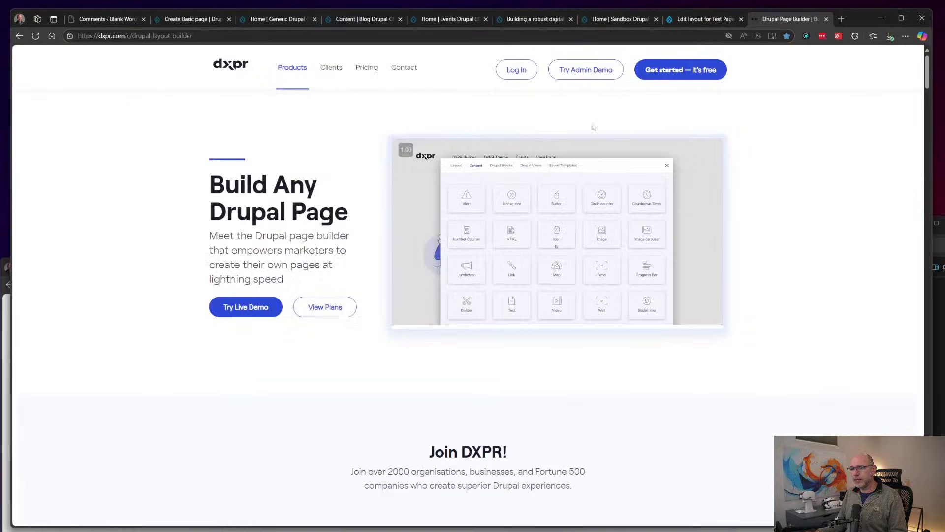
key("alt+Tab")
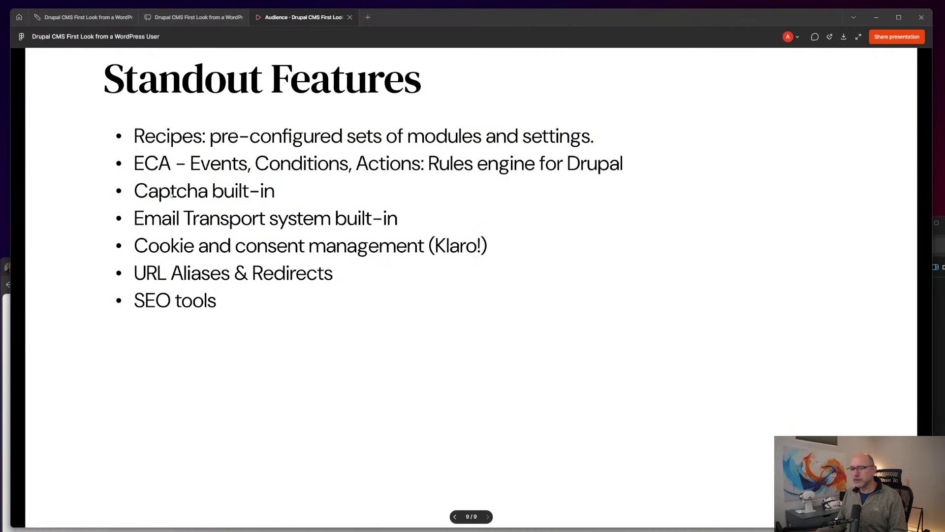
Step: Switch to the Sandbox Drupal CMS site in Edge and expand the admin sidebar labels
key("alt+Tab")
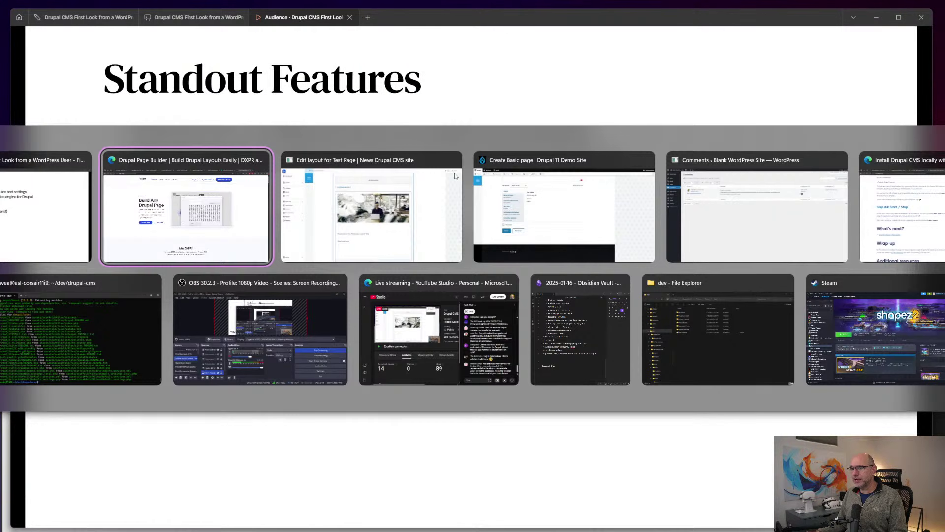
left_click(606, 19)
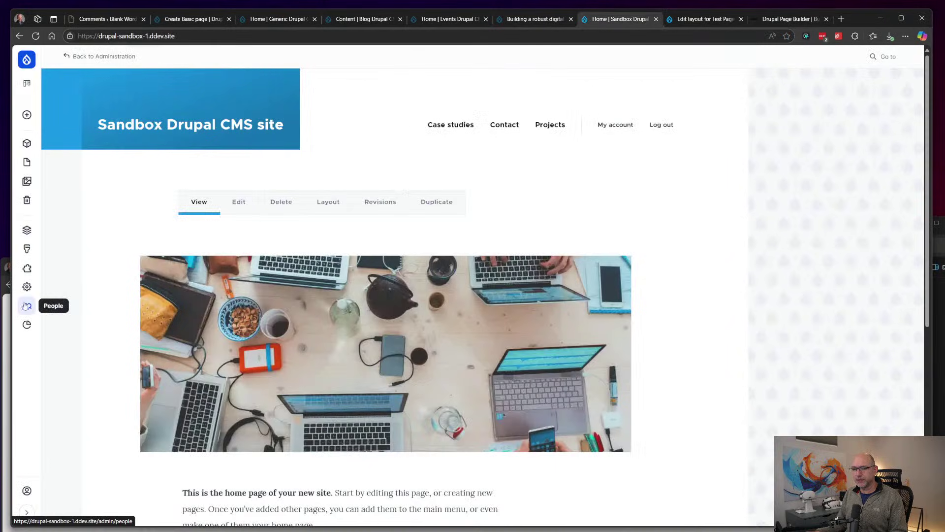
left_click(26, 490)
left_click(26, 512)
Step: Expand the Workflow section under Configuration to list ECA and Workflows
left_click(64, 326)
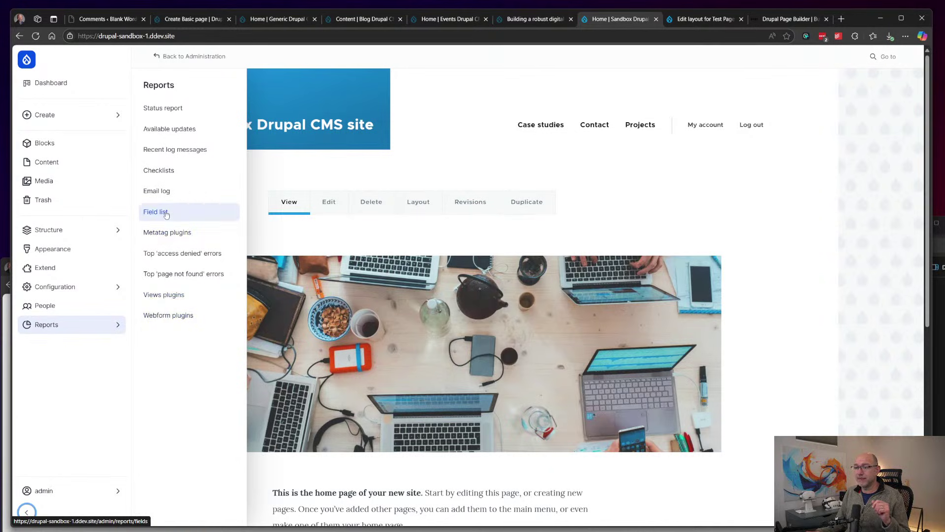
left_click(102, 331)
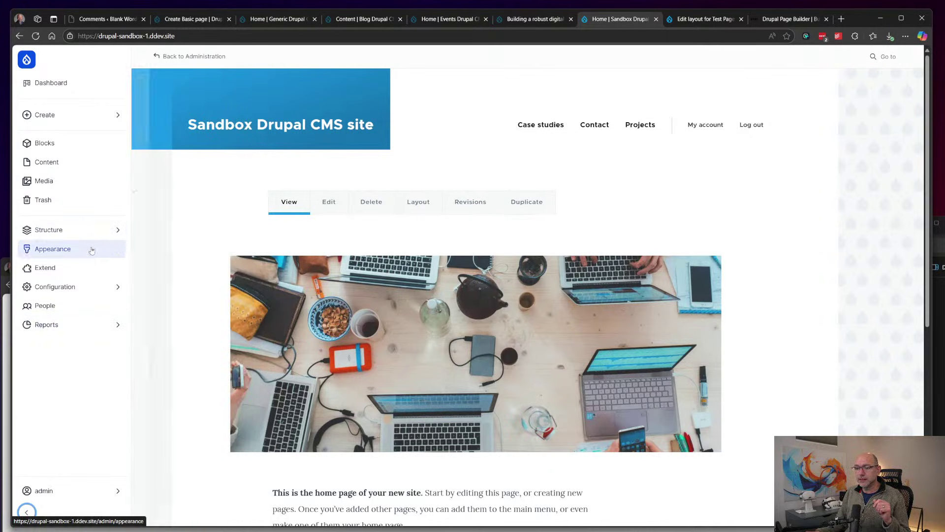
mouse_move(91, 287)
left_click(181, 296)
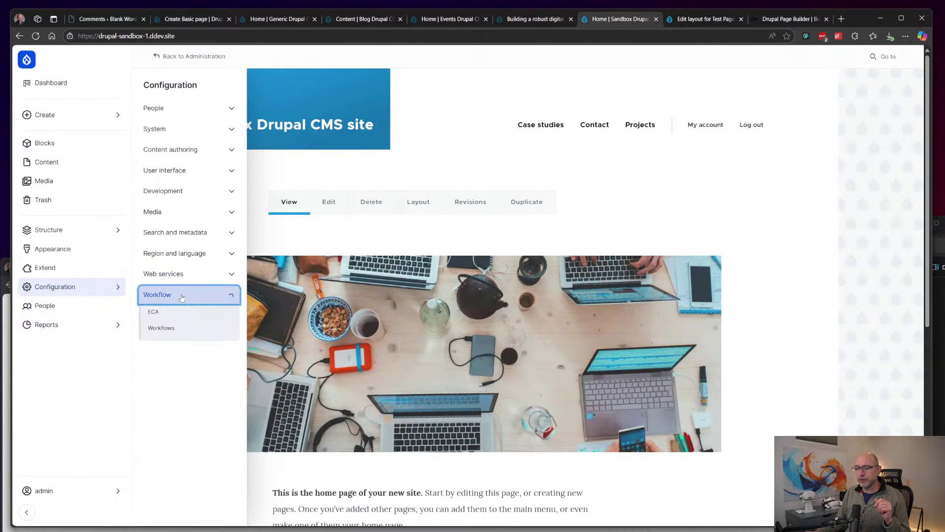
Step: Open the User registration ECA model in BPMN.io and pan until both start events show
left_click(160, 312)
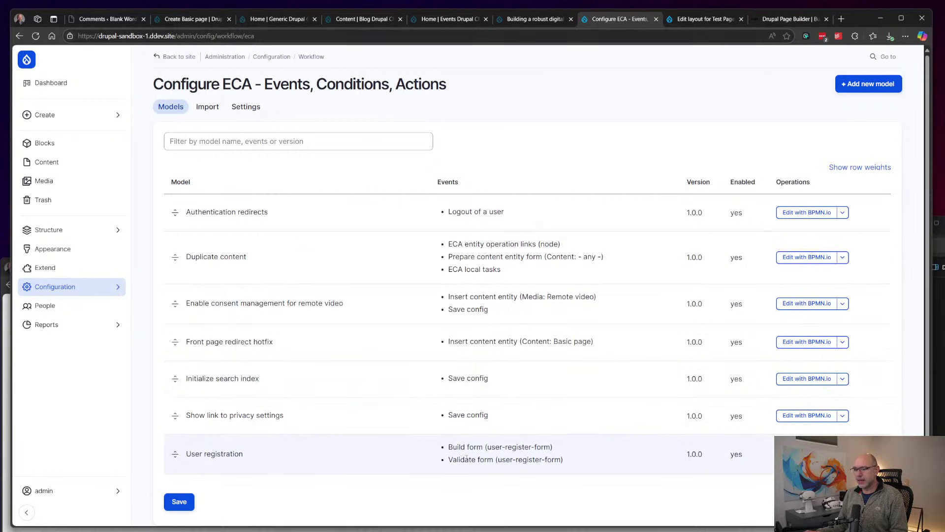
left_click(802, 454)
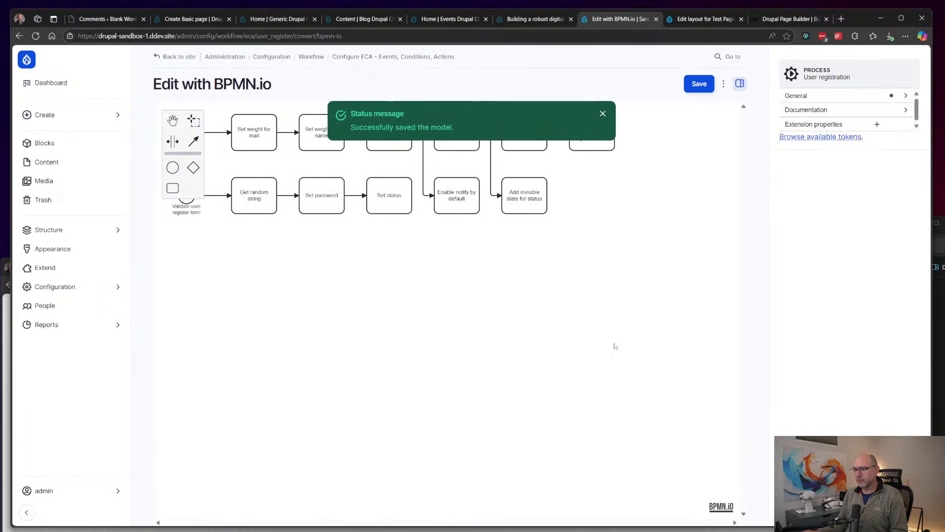
left_click_drag(217, 257, 269, 332)
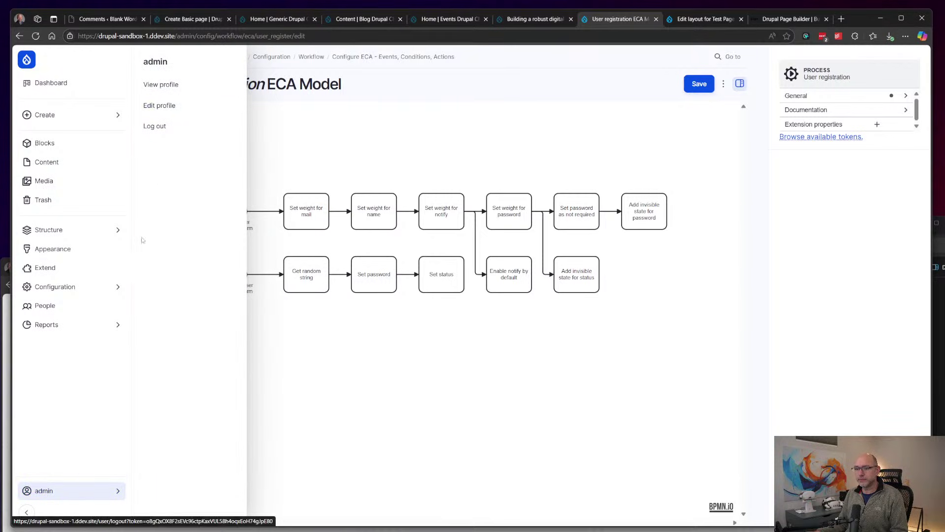
Step: Open the Basic workflow's edit page via Configuration > Workflow > Workflows
mouse_move(55, 287)
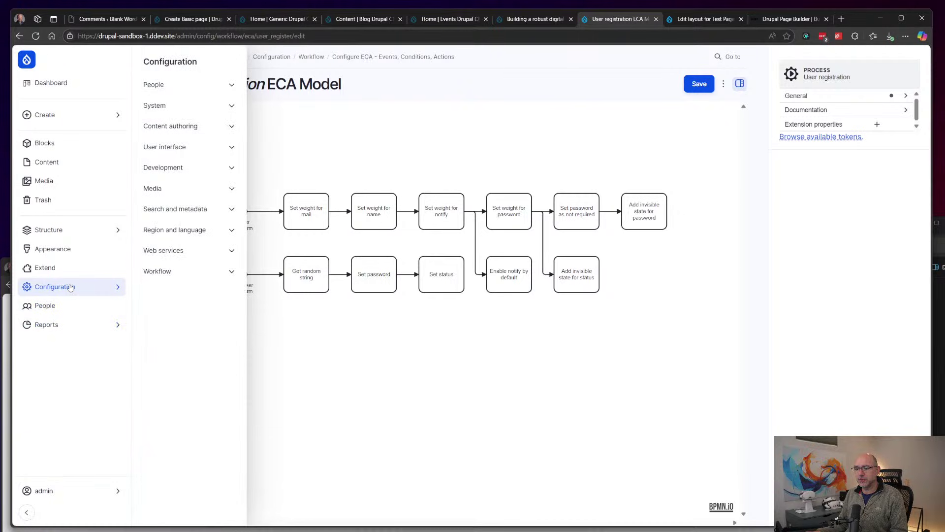
left_click(159, 272)
left_click(164, 305)
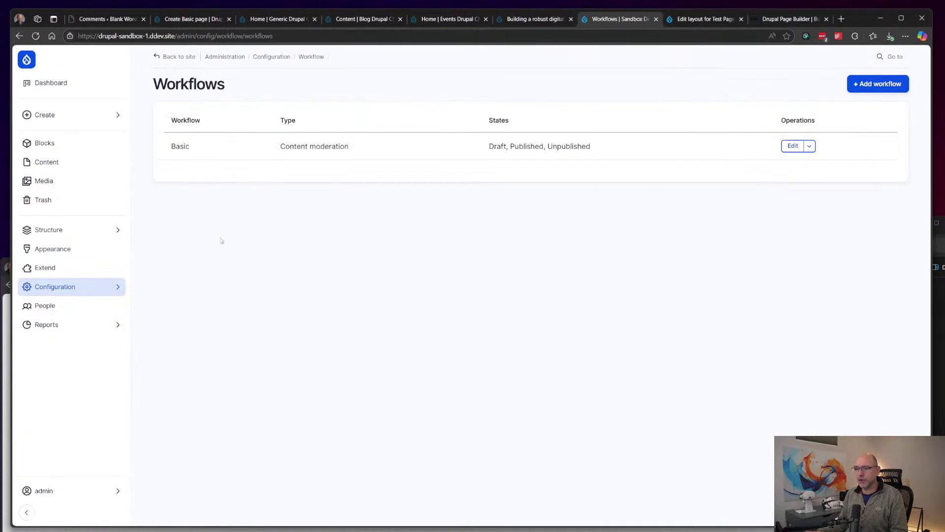
left_click(792, 146)
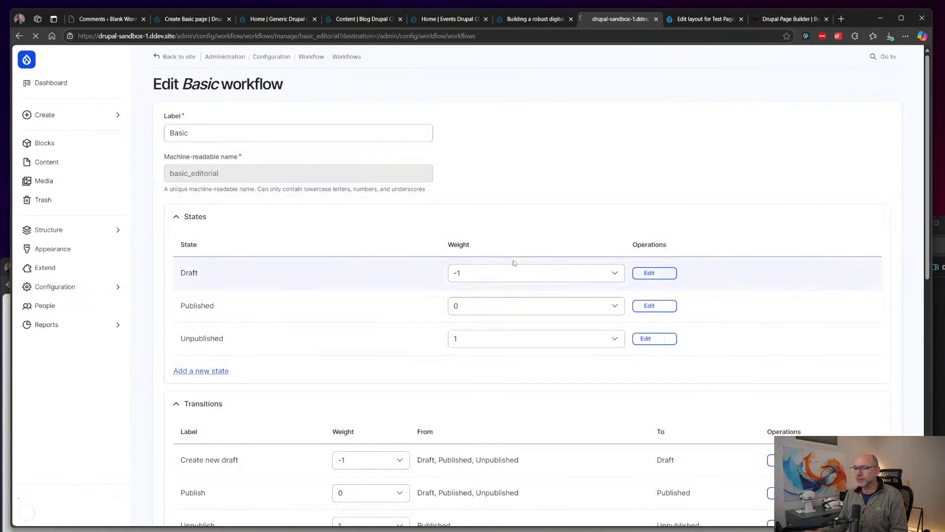
Step: Review Basic's states, transitions and Case study, Basic page, Project content types, then bring up Reports
scroll(424, 176, "down", 1)
scroll(424, 176, "up", 1)
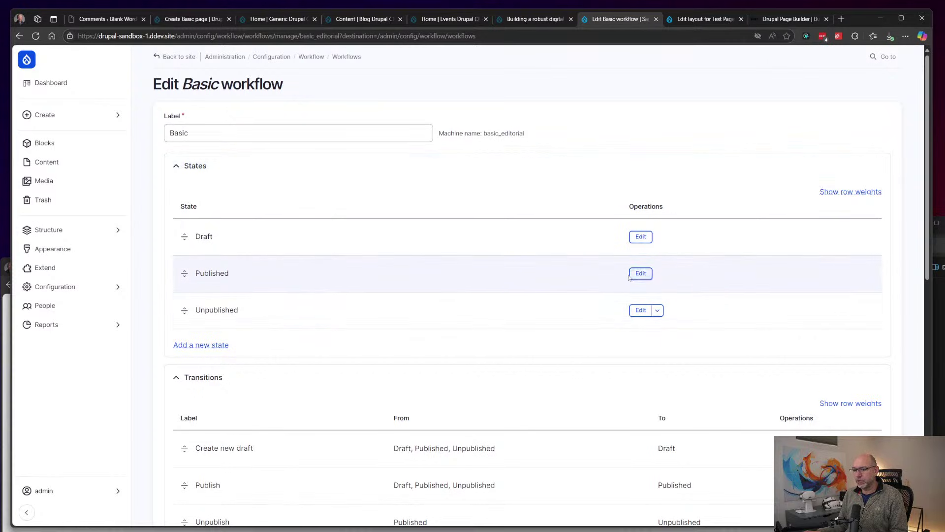
scroll(548, 264, "down", 3)
scroll(548, 262, "down", 1)
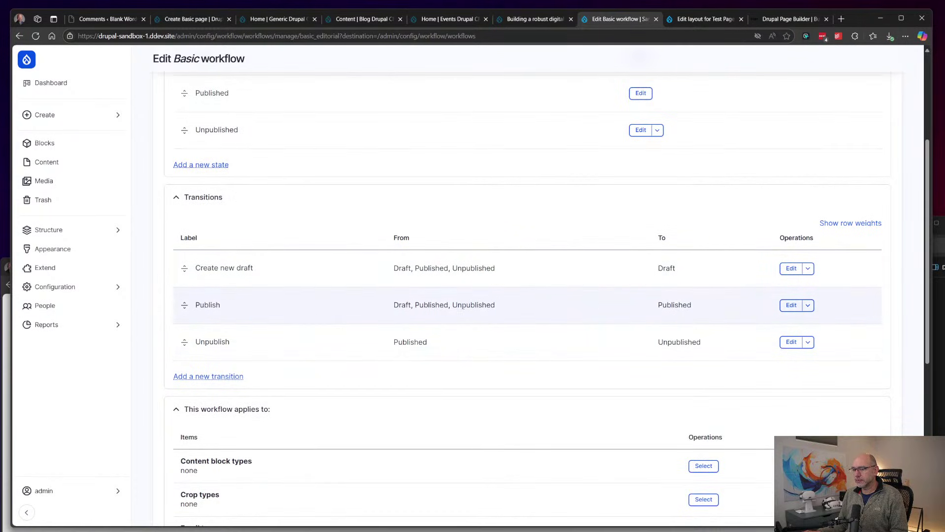
scroll(463, 316, "down", 5)
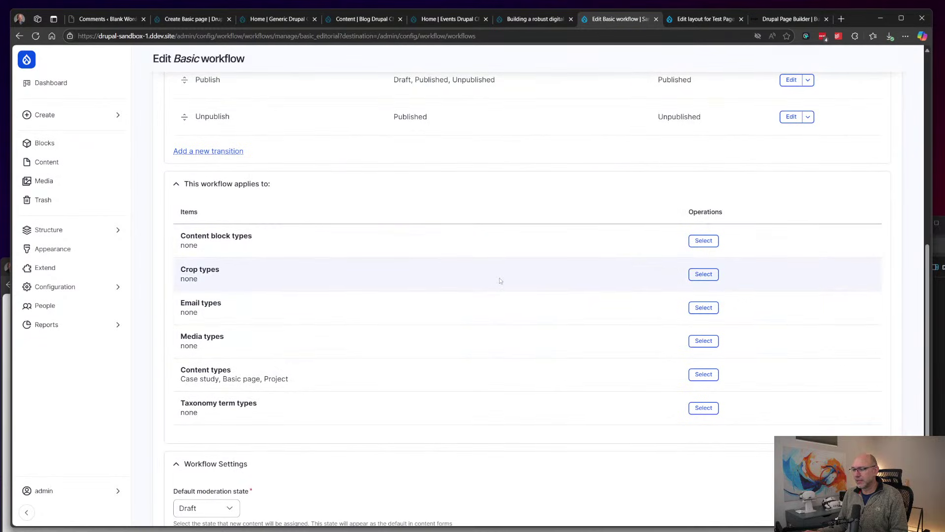
scroll(500, 280, "down", 2)
scroll(500, 280, "up", 1)
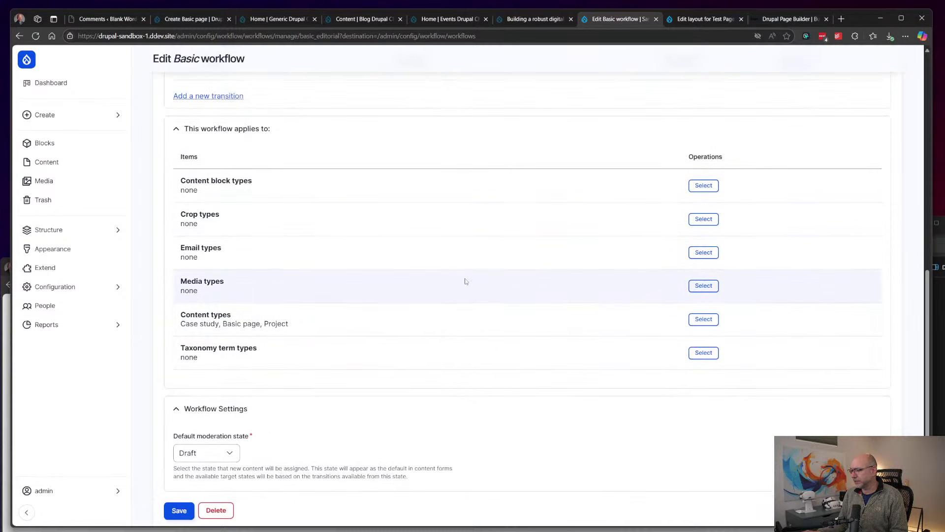
left_click(74, 324)
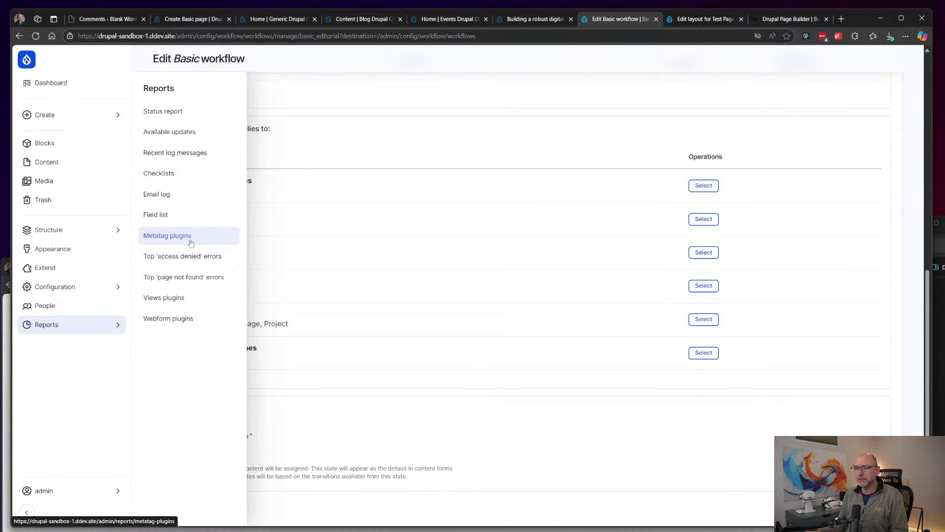
Step: Check the Webform plugins elements report, reloading it after browsing the configuration menu
left_click(175, 322)
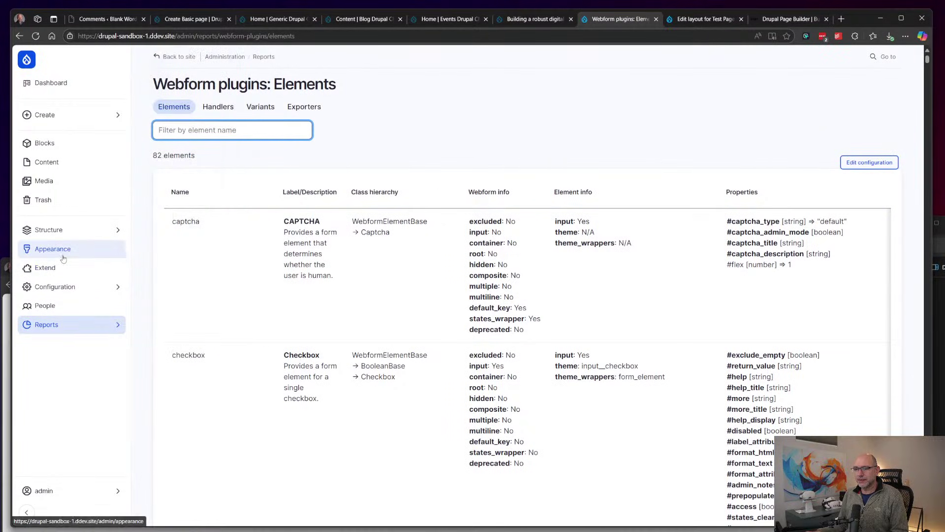
mouse_move(68, 290)
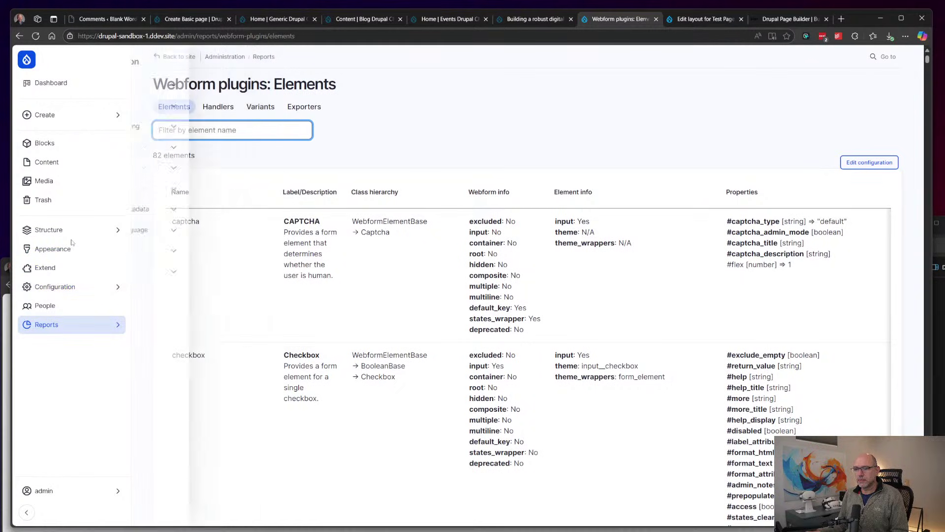
mouse_move(67, 292)
left_click(67, 291)
left_click(68, 292)
mouse_move(93, 291)
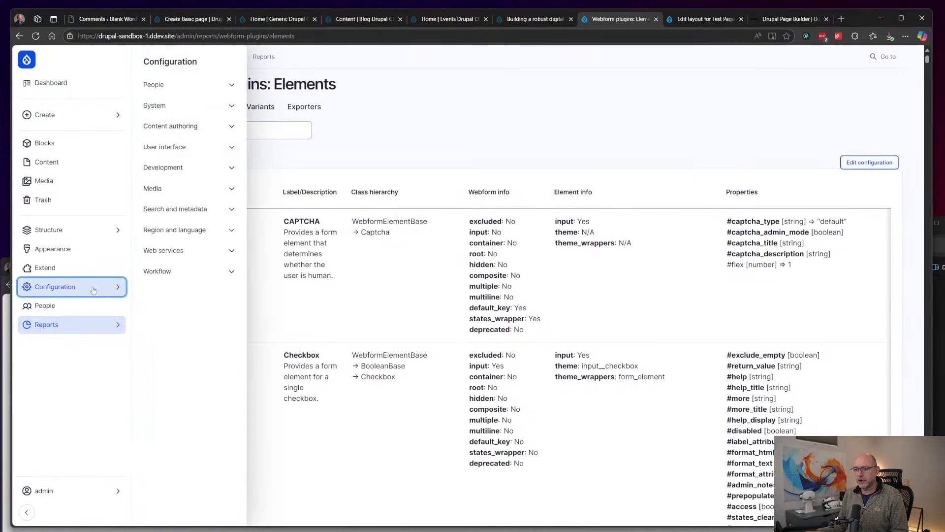
left_click(174, 276)
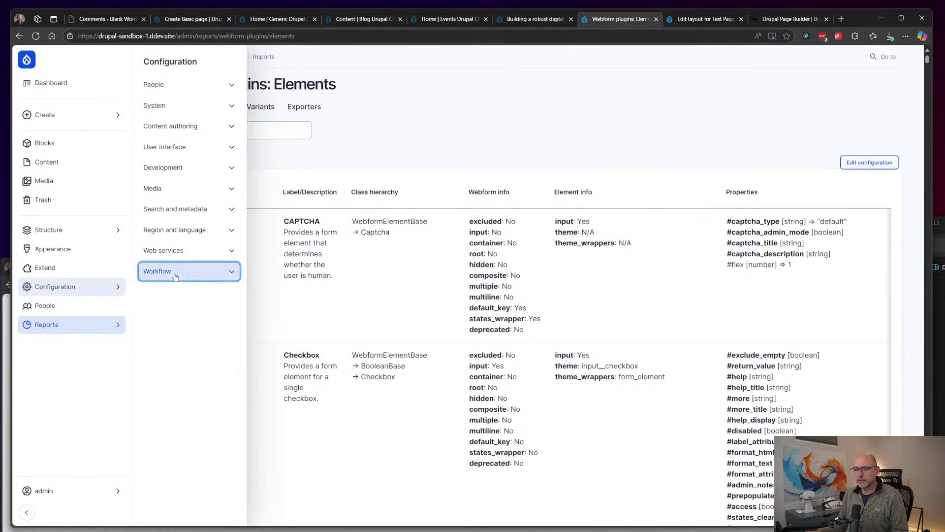
mouse_move(97, 329)
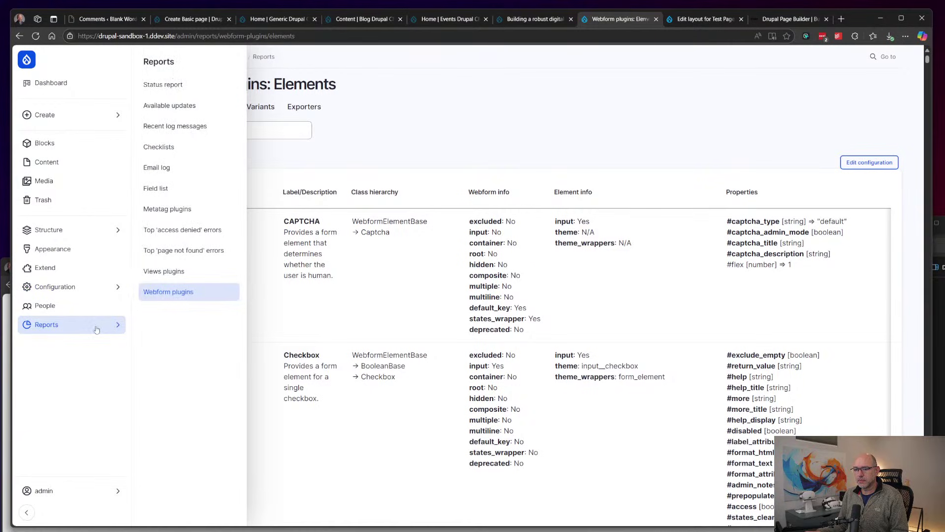
left_click(171, 294)
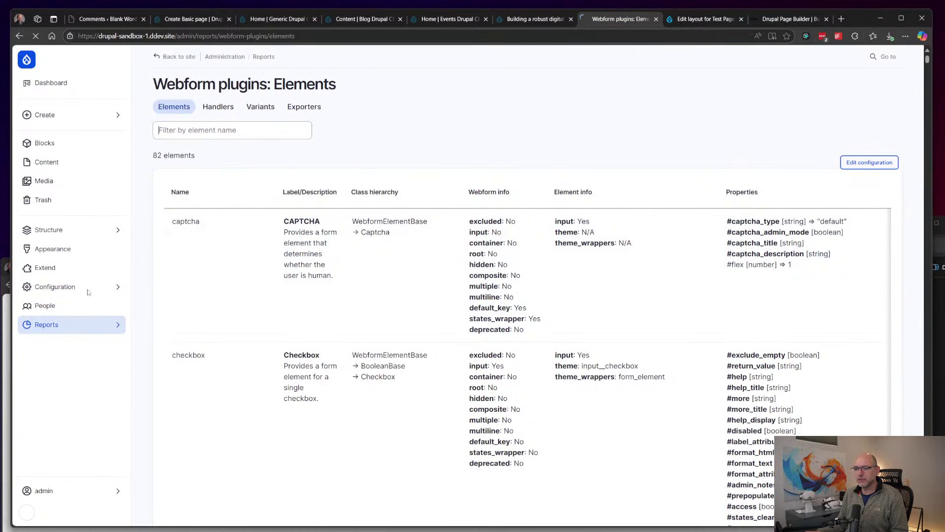
Step: Scroll through the list of all nine webforms, then go to the Extend modules page
mouse_move(79, 230)
left_click(159, 292)
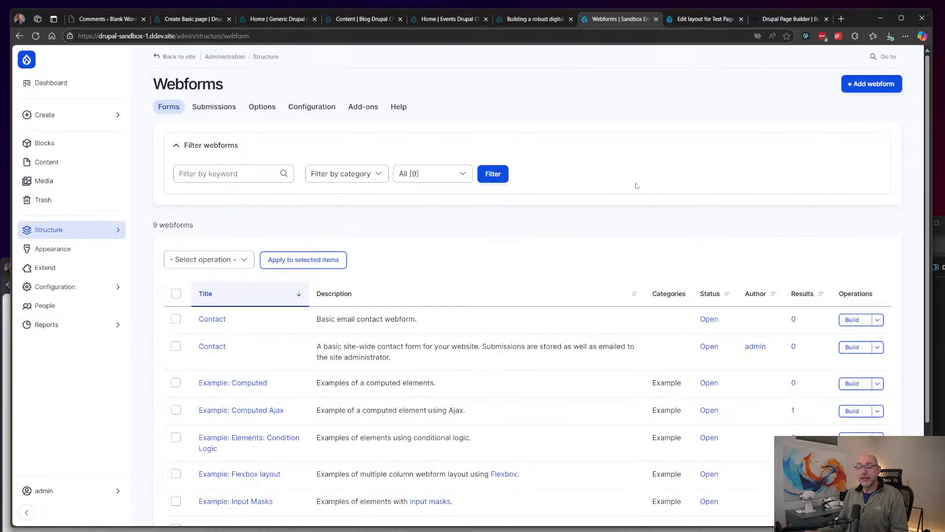
scroll(634, 187, "down", 2)
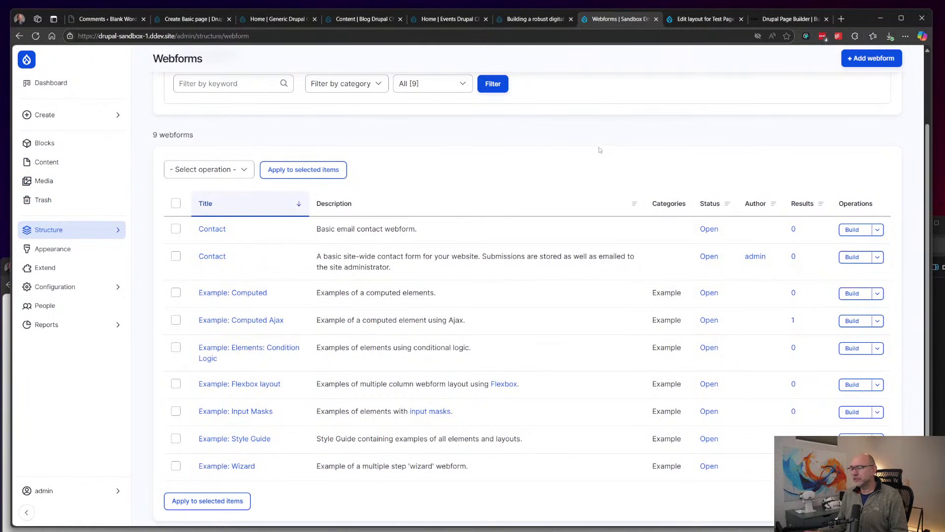
scroll(605, 166, "down", 1)
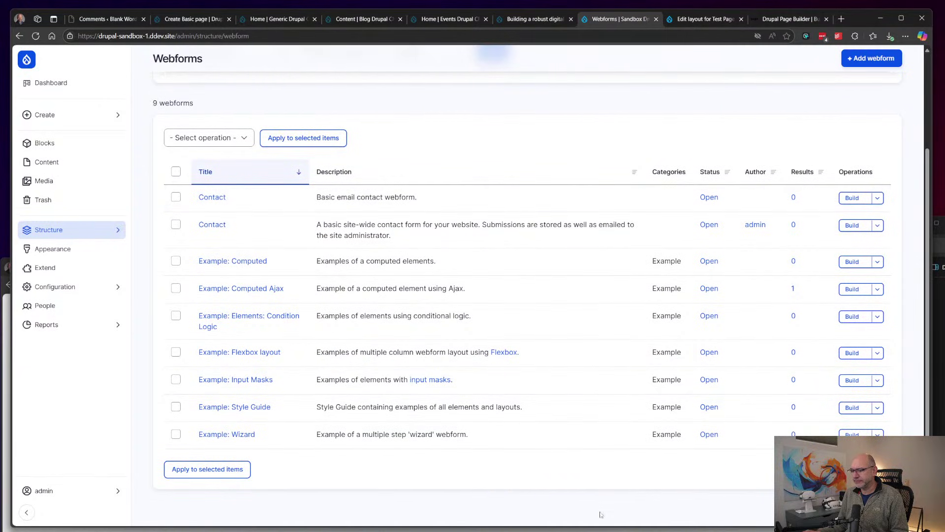
left_click(45, 267)
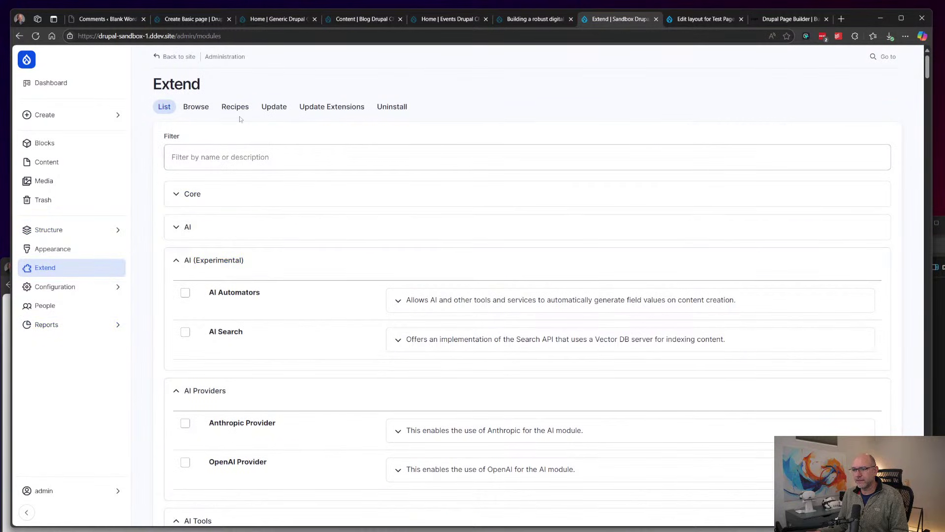
Step: Browse the Recipes tab, then open the URL aliases list under Search and metadata
left_click(240, 114)
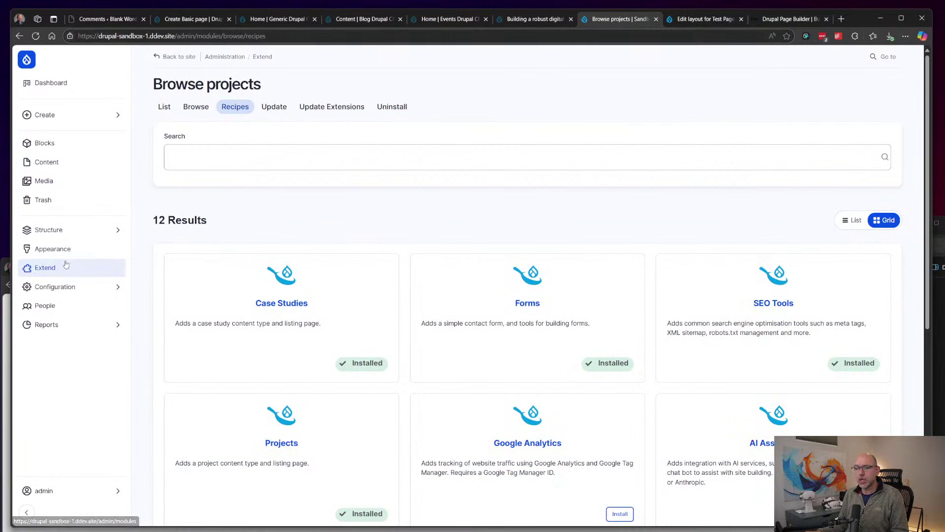
left_click(67, 288)
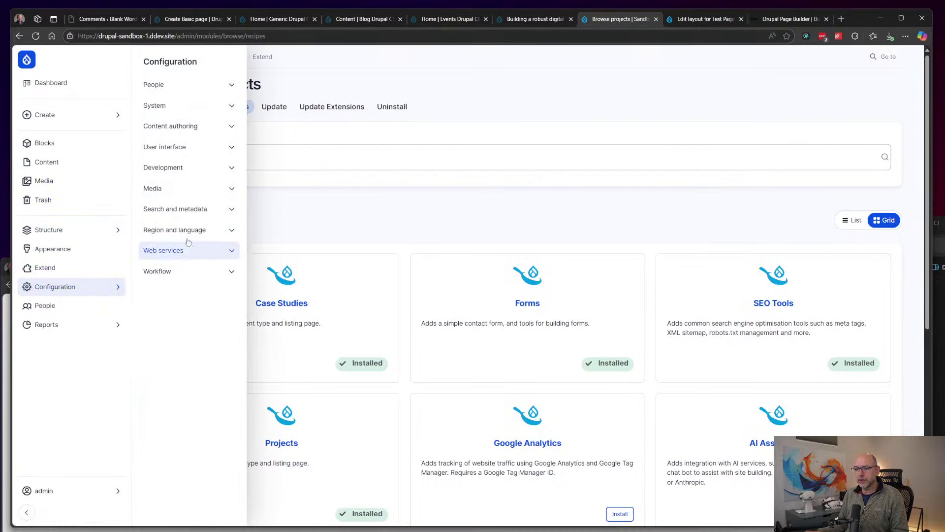
left_click(189, 217)
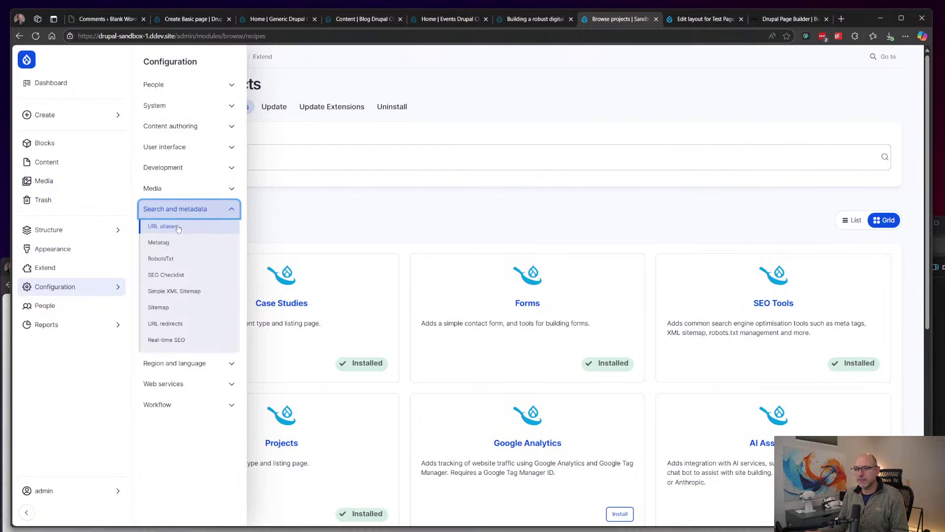
left_click(168, 227)
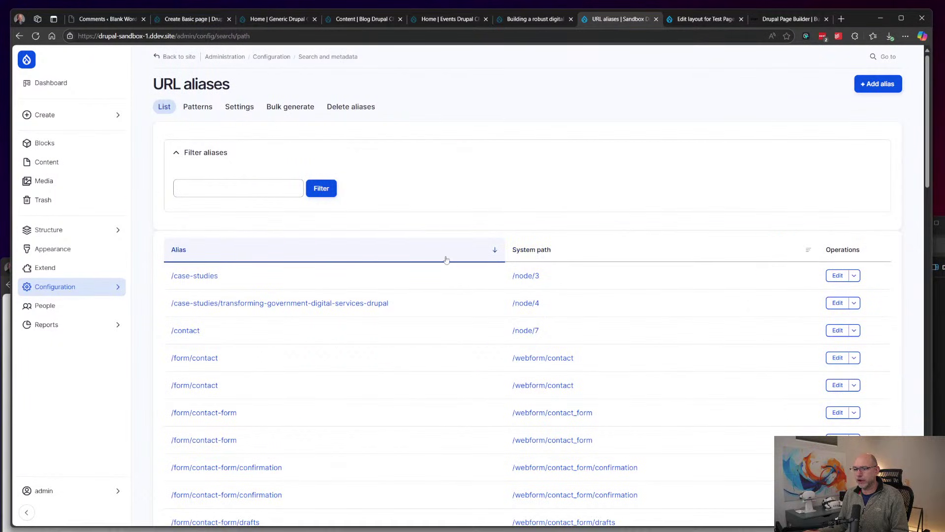
Step: Check URL alias Patterns and Settings, then open Bulk generate for Media, Content, Taxonomy and User paths
left_click(207, 106)
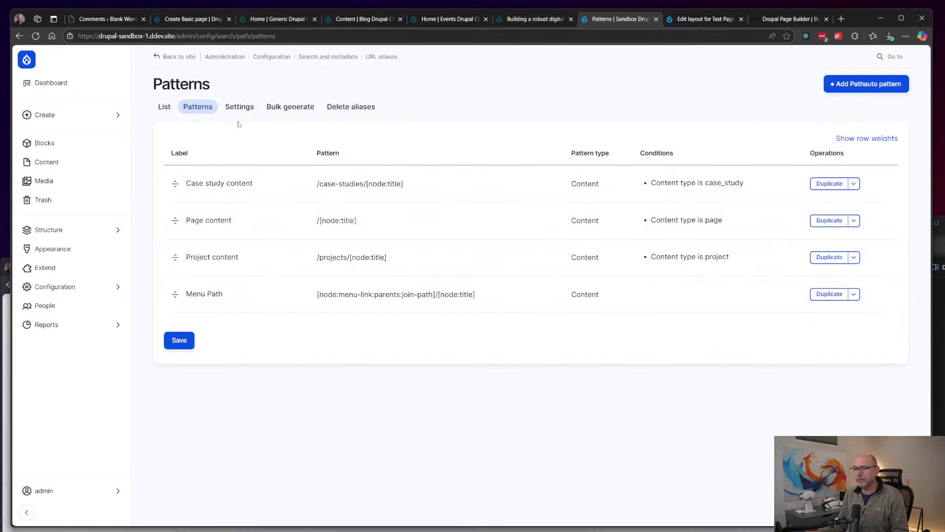
left_click(239, 107)
left_click(290, 107)
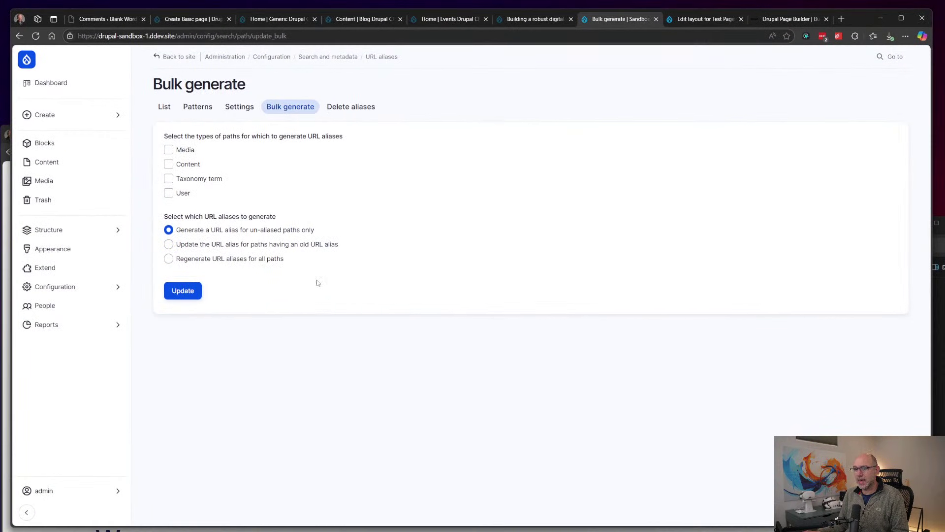
mouse_move(101, 288)
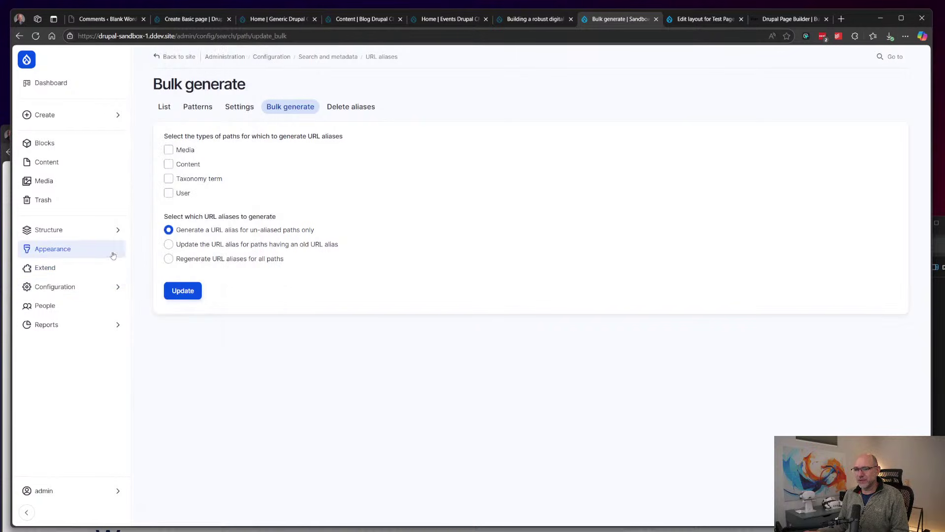
Step: Review the Metatag defaults, expanding the Global, Front page and Content meta tags
left_click(182, 209)
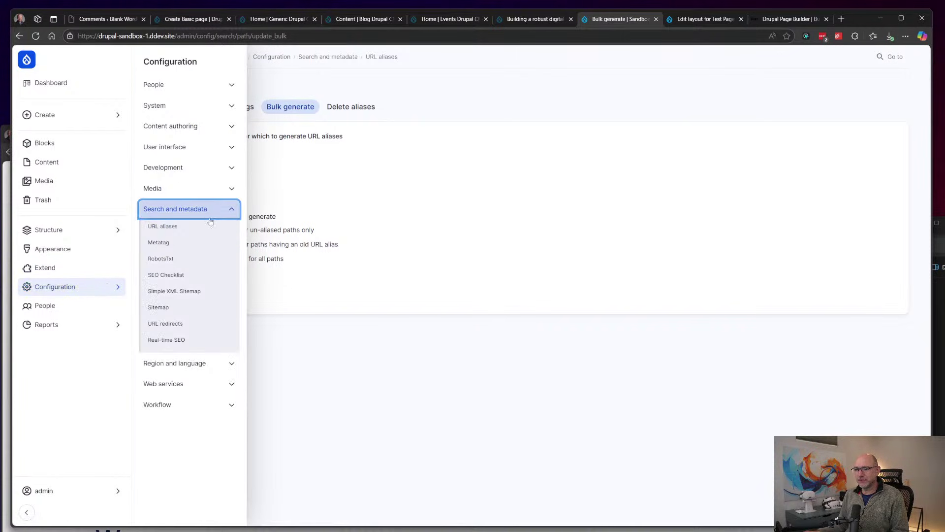
left_click(163, 243)
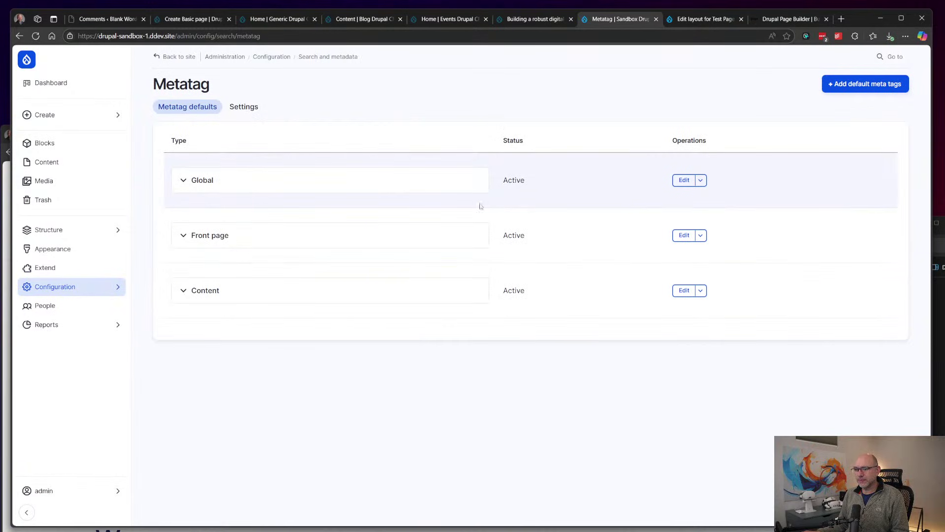
left_click(363, 189)
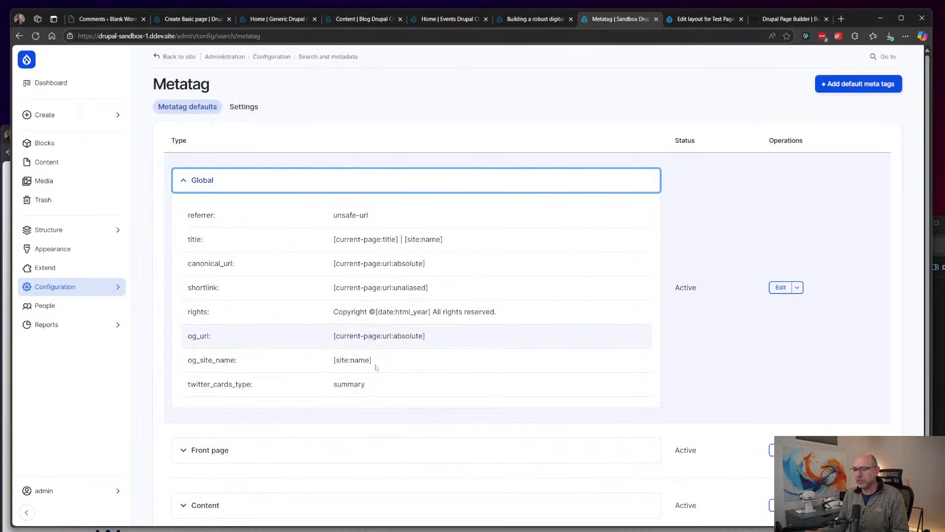
scroll(376, 366, "down", 1)
left_click(388, 382)
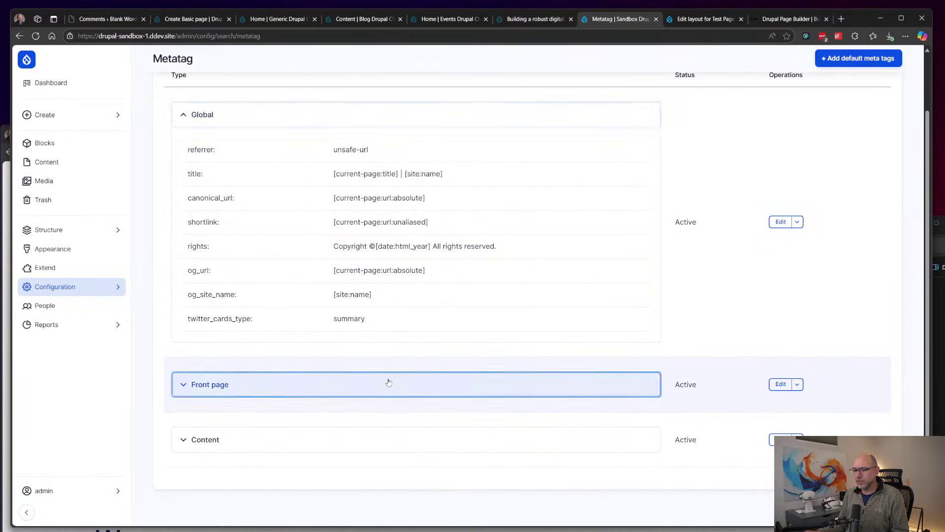
scroll(388, 382, "down", 7)
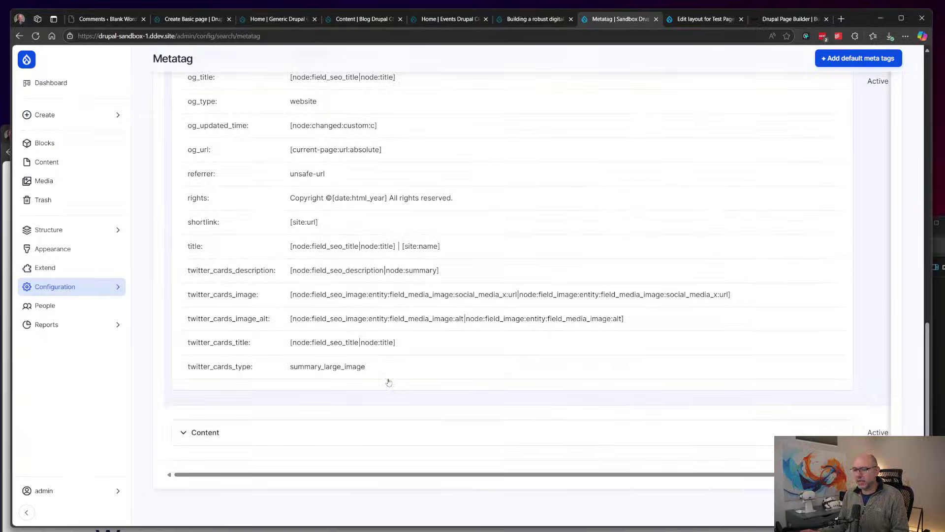
left_click(399, 431)
scroll(495, 315, "down", 10)
scroll(496, 315, "down", 10)
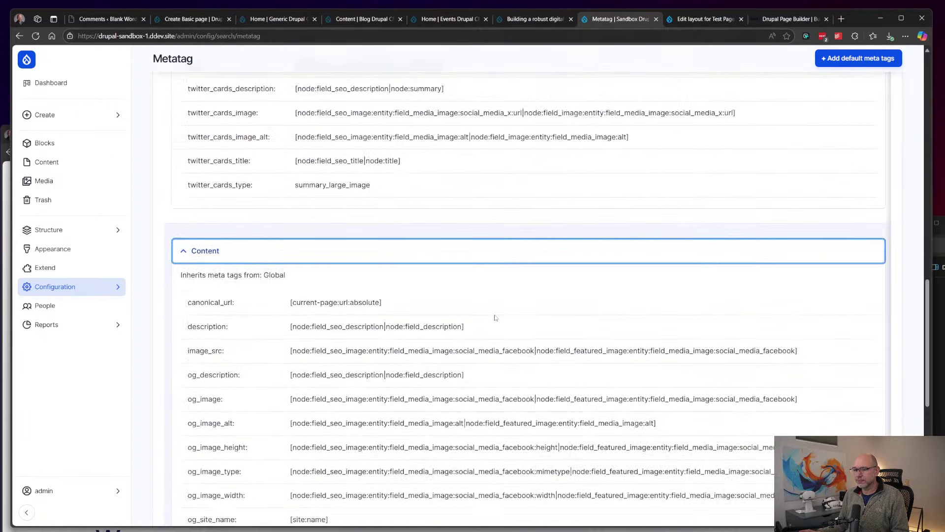
Step: Check the empty URL redirects list, then open the Content admin list
left_click(106, 294)
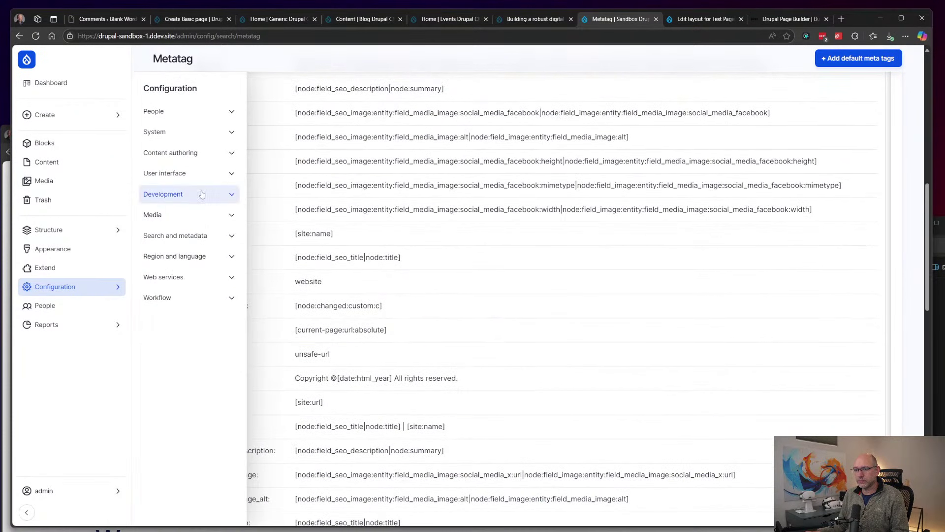
left_click(204, 239)
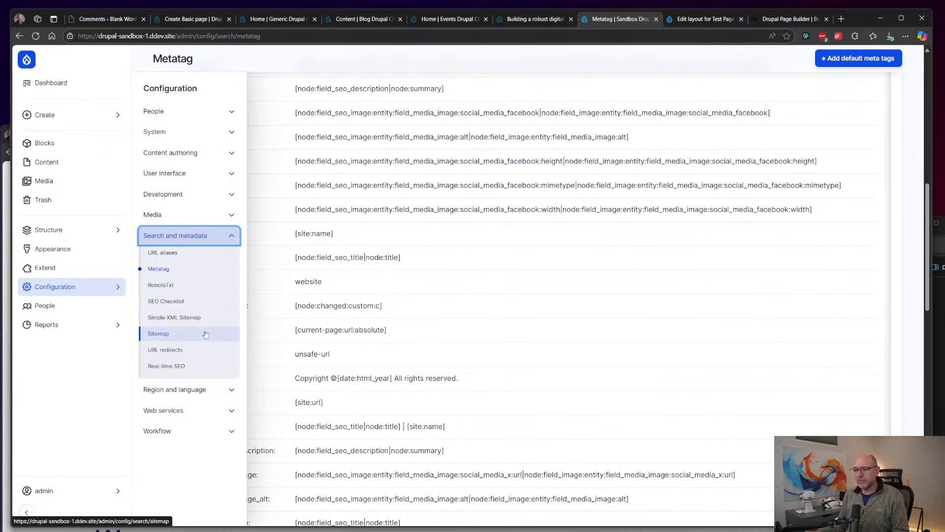
left_click(204, 354)
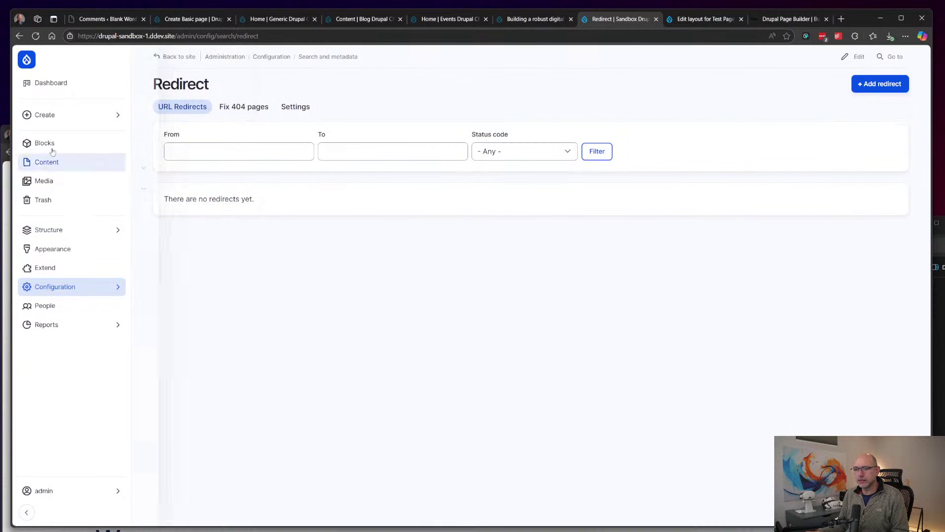
left_click(59, 161)
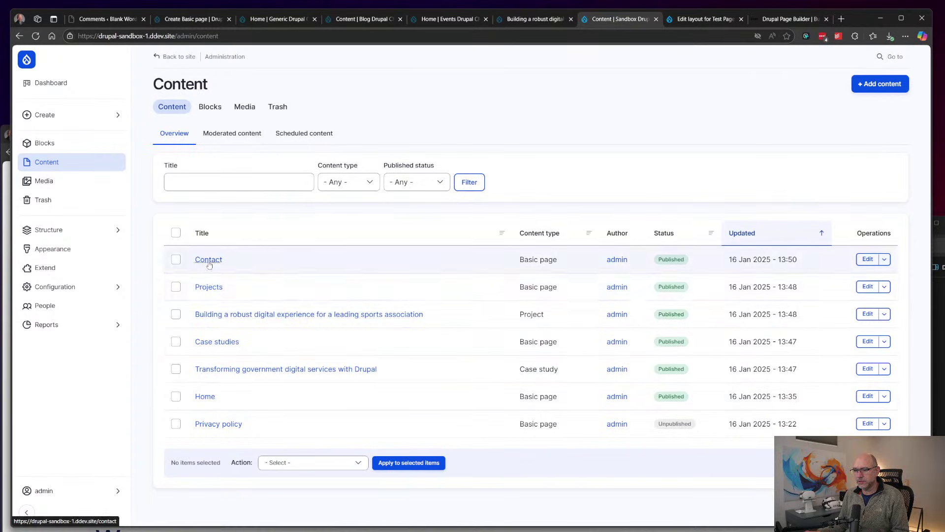
Step: Open the sports association project's edit form and expand its SEO Information section
left_click(394, 314)
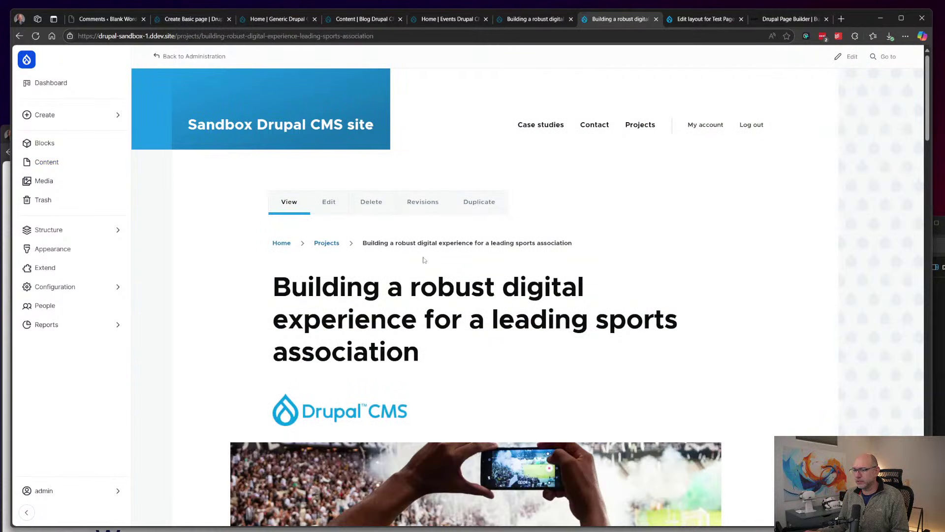
left_click(329, 202)
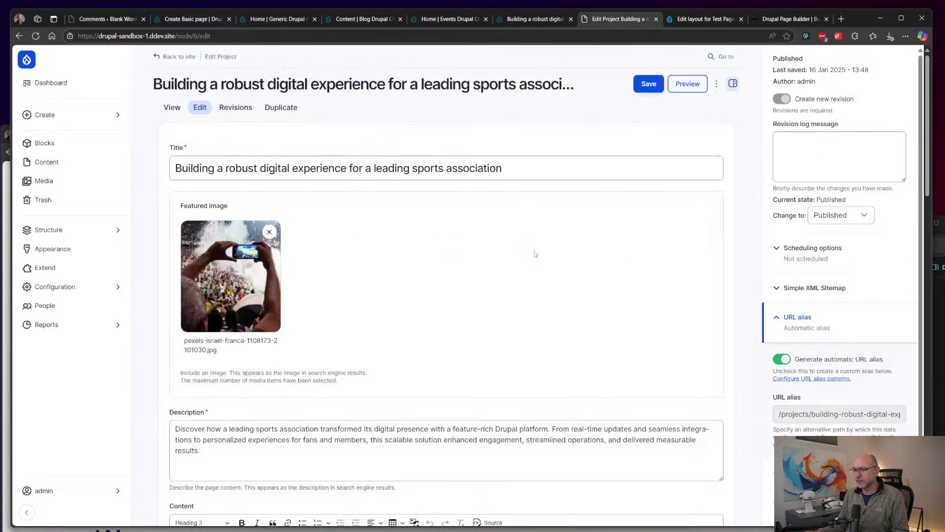
scroll(536, 254, "down", 20)
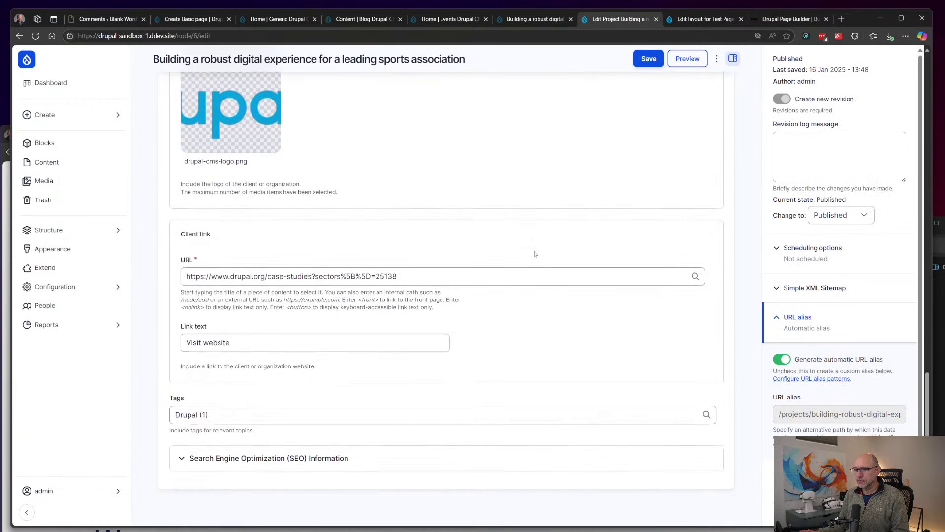
left_click(335, 458)
scroll(492, 350, "down", 5)
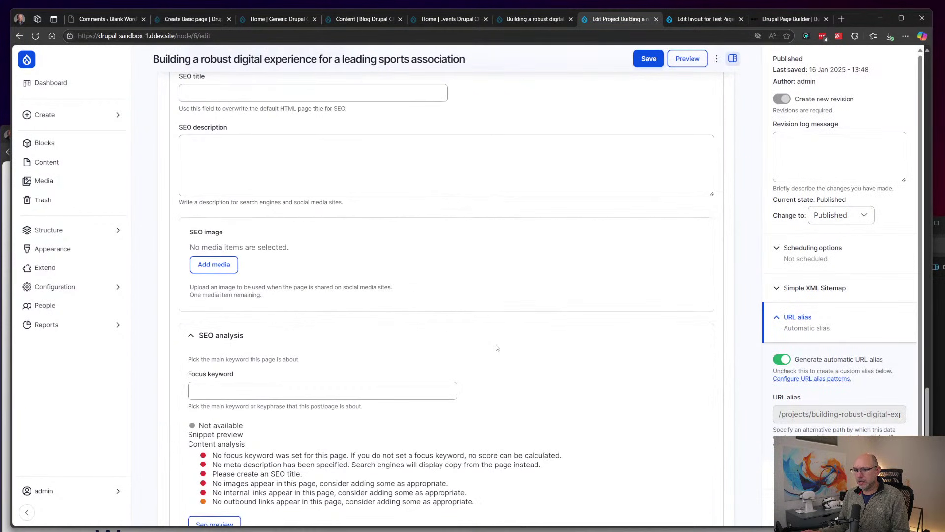
Step: Try the SEO title, SEO description and Focus keyword fields, then collapse SEO analysis
left_click(345, 183)
left_click(389, 255)
scroll(477, 333, "down", 3)
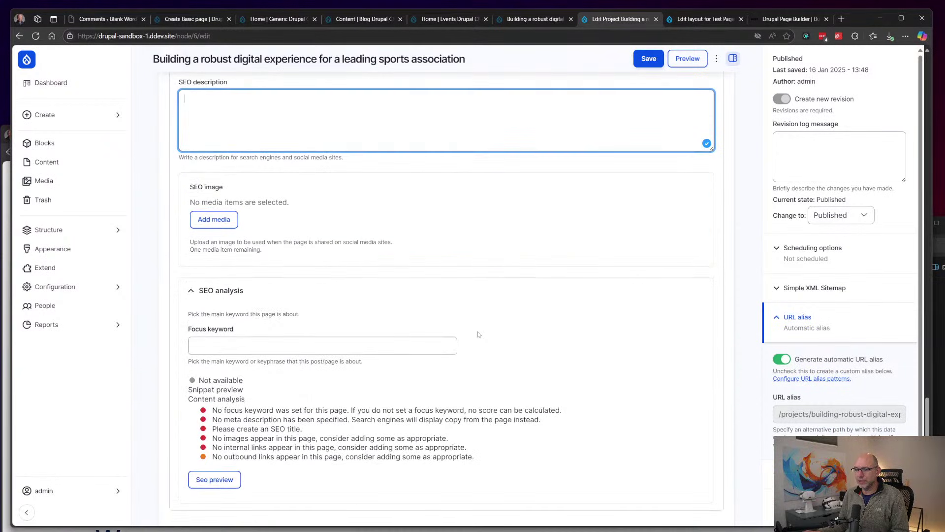
left_click(433, 345)
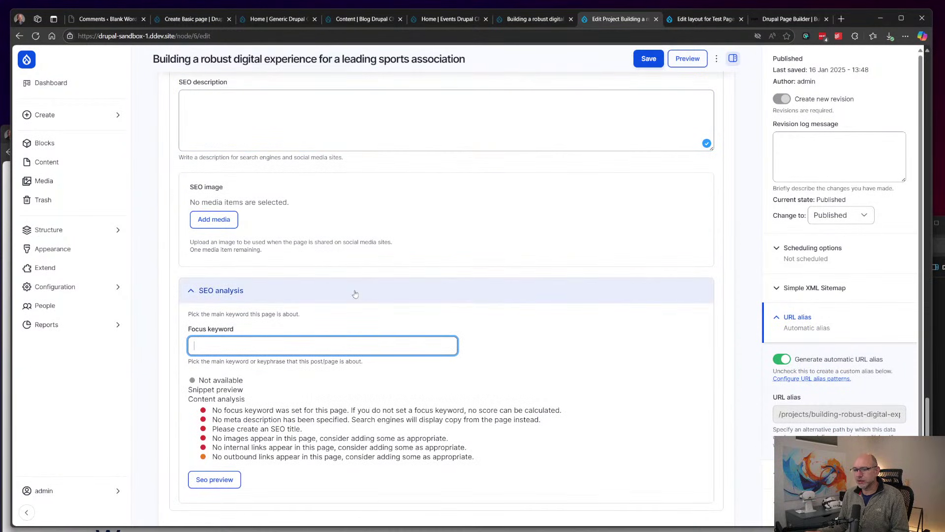
left_click(545, 299)
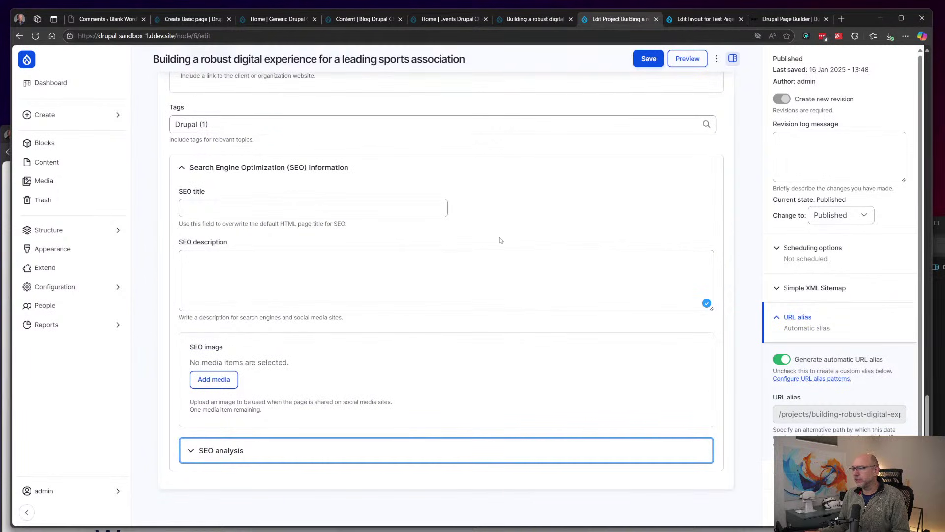
scroll(499, 238, "up", 2)
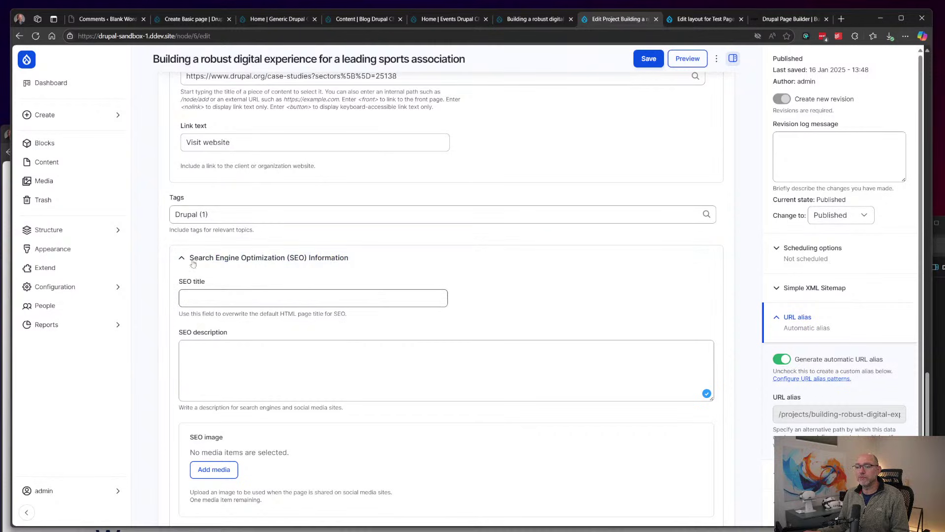
left_click(81, 286)
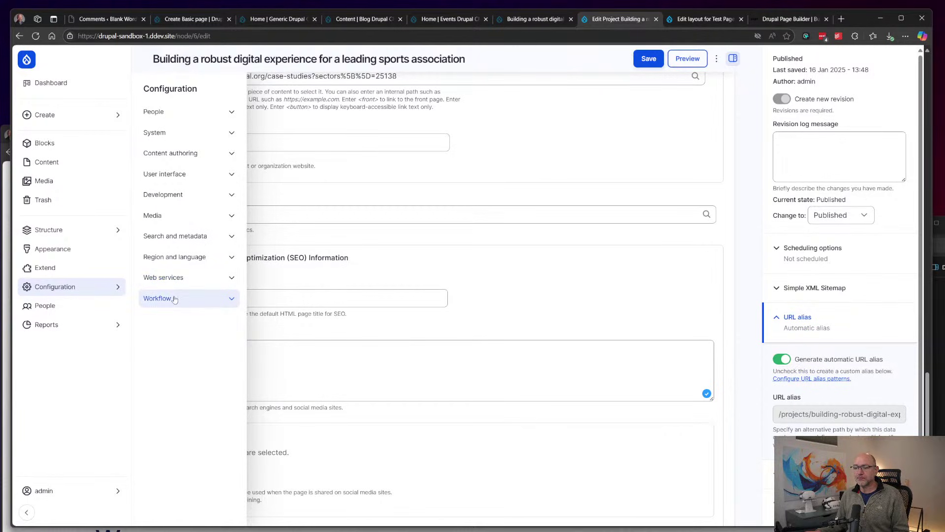
Step: Go to the Webforms list, then open the Views list and scroll through it
mouse_move(83, 233)
left_click(162, 319)
mouse_move(94, 233)
left_click(160, 271)
scroll(420, 280, "down", 4)
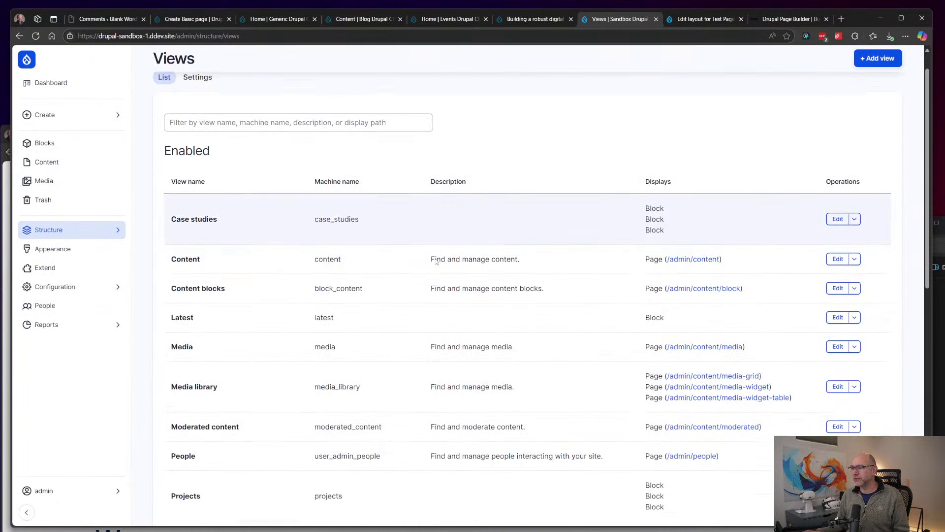
scroll(474, 271, "up", 1)
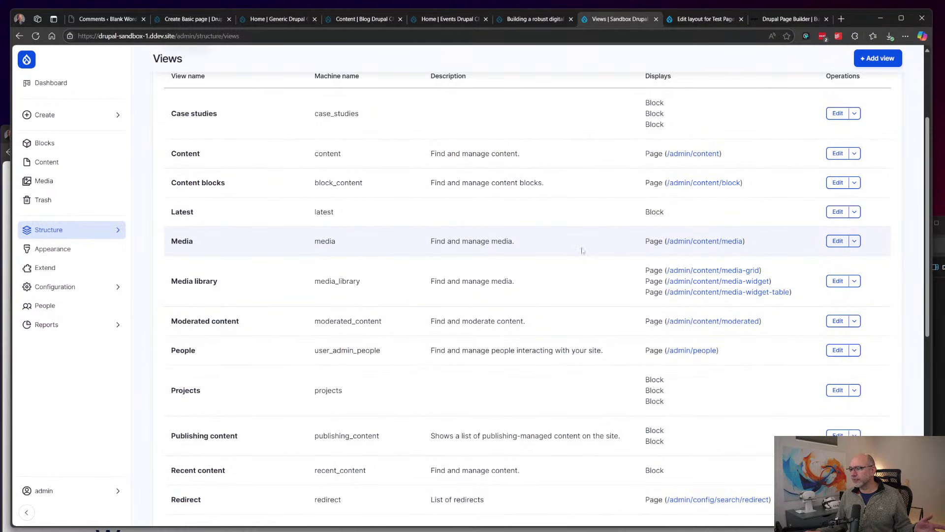
scroll(531, 253, "up", 2)
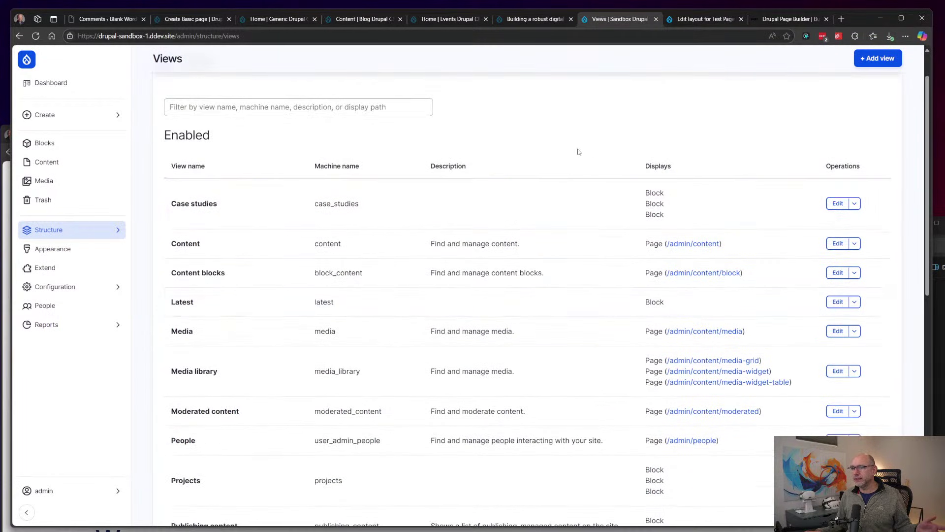
Step: Show more operations for the Case studies view, then return to the Webforms list
left_click(854, 204)
scroll(620, 178, "down", 2)
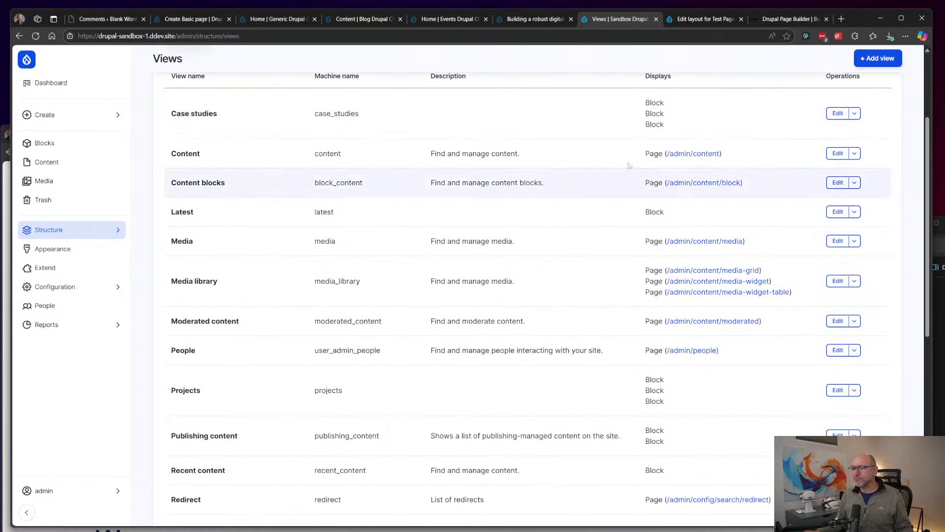
scroll(629, 179, "down", 8)
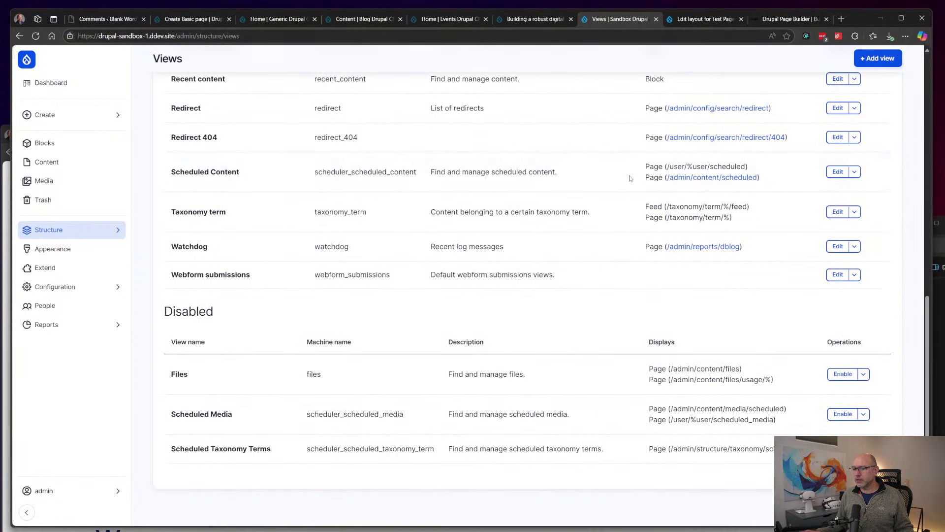
mouse_move(78, 234)
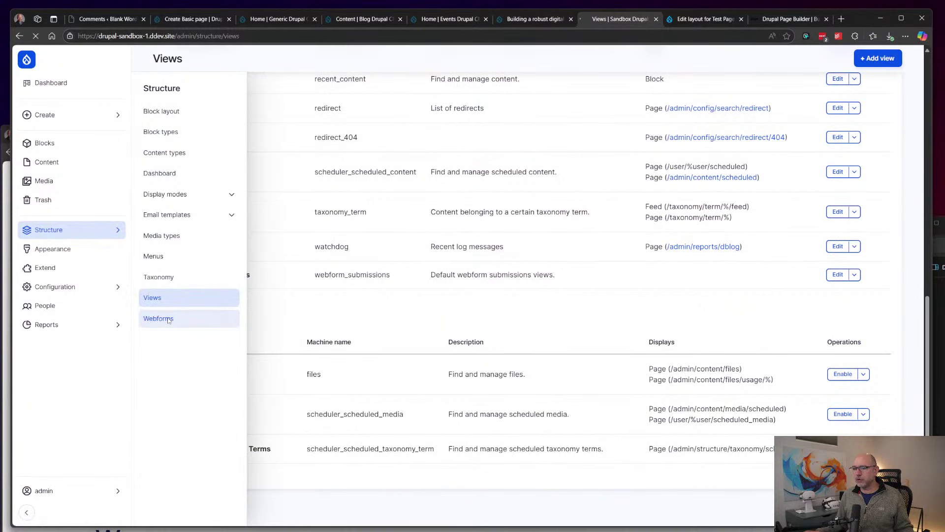
left_click(158, 318)
Step: Open Example: Computed Ajax in a new tab and switch to it
scroll(494, 284, "down", 3)
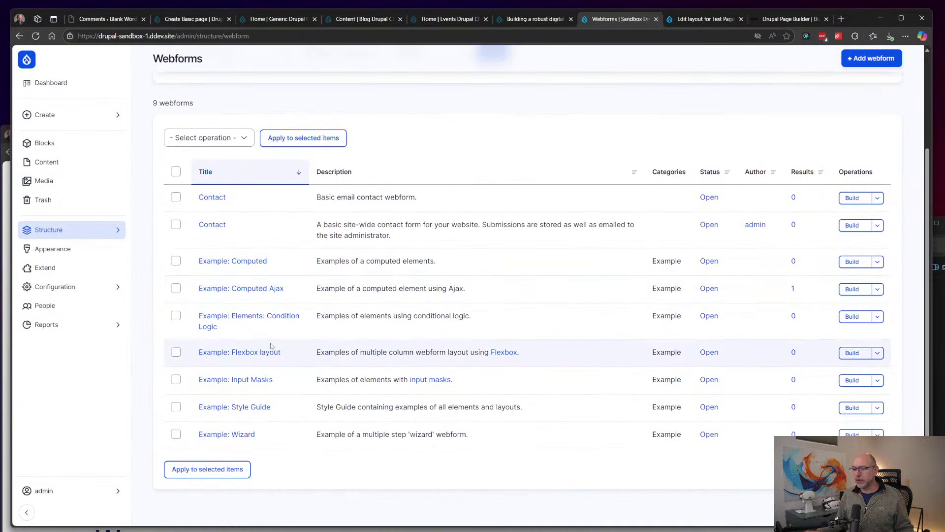
right_click(213, 293)
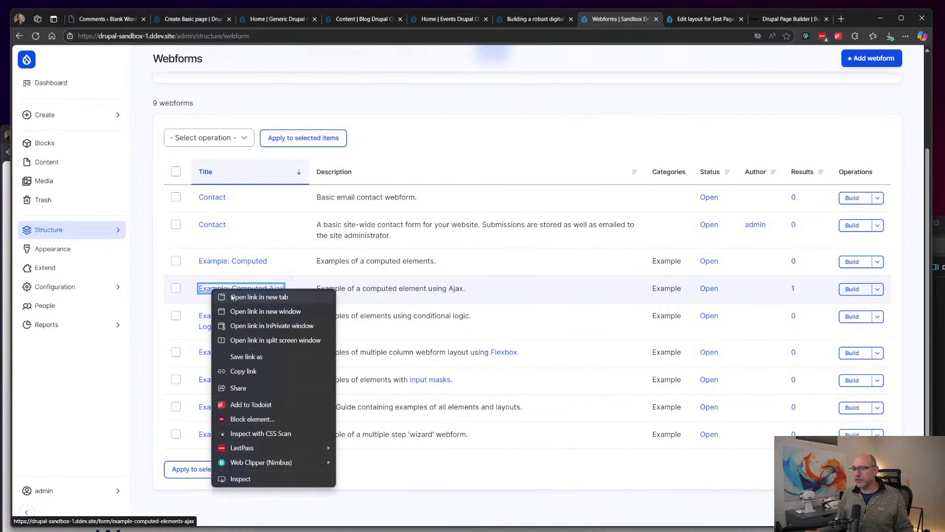
left_click(230, 295)
mouse_move(638, 23)
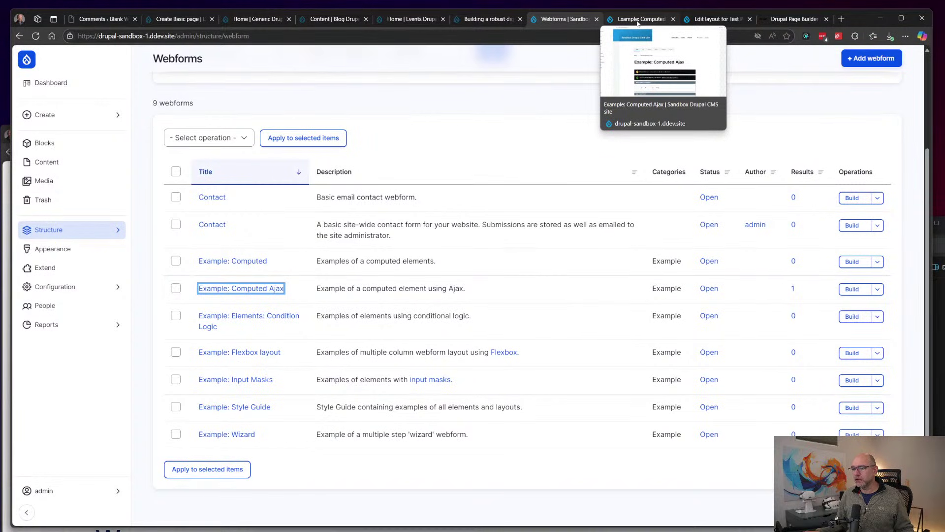
left_click(638, 21)
Step: Enter 25 as the second number of the sum and choose admin as the summarised user
scroll(662, 223, "down", 5)
left_click(323, 237)
key("Tab")
type("25")
key("Tab")
scroll(434, 274, "down", 2)
left_click(329, 233)
left_click(302, 260)
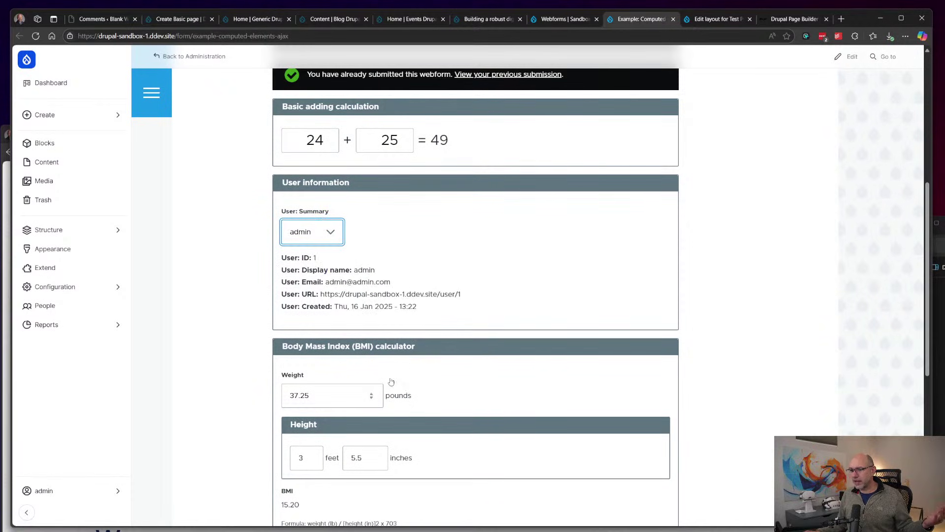
Step: Enter weight 200 pounds and height 5 feet 10 inches, giving a BMI of 28.69
left_click(288, 395)
scroll(286, 304, "down", 2)
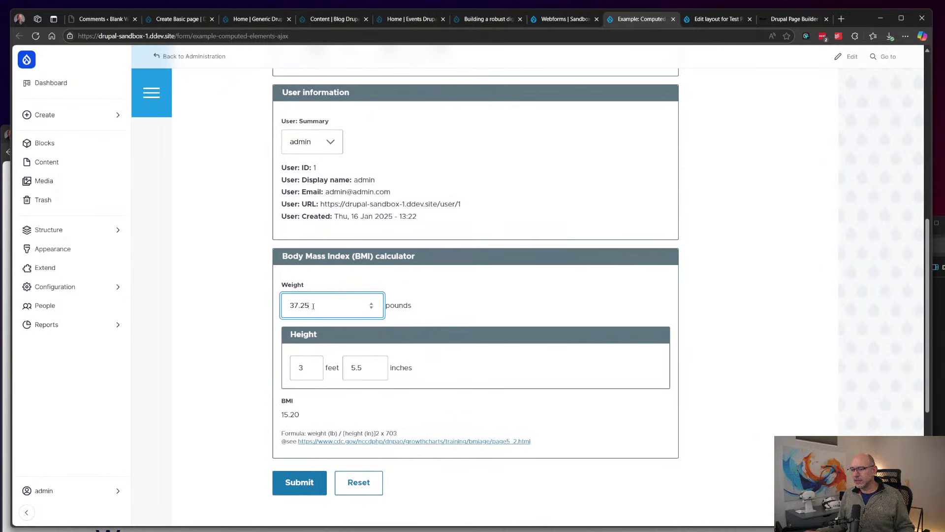
key("ctrl+a")
type("200")
key("Tab")
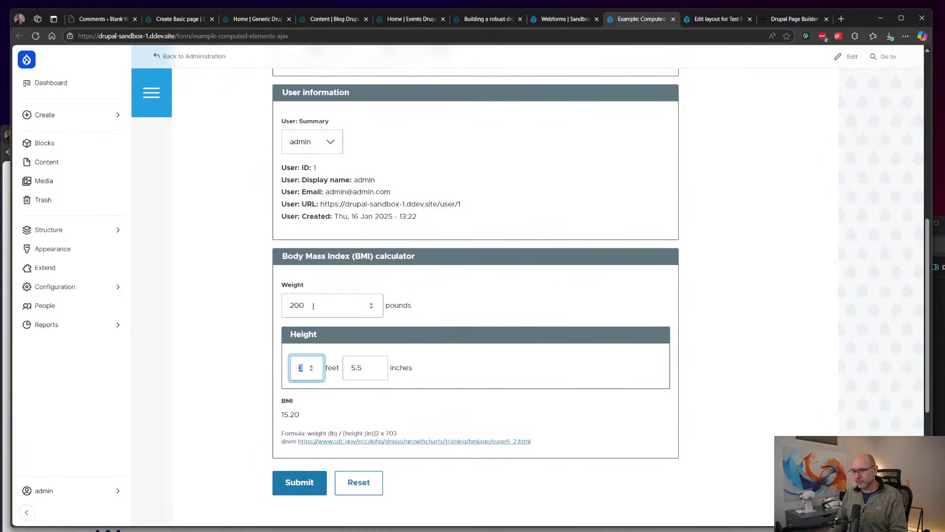
type("5")
key("Tab")
type("10")
key("Tab")
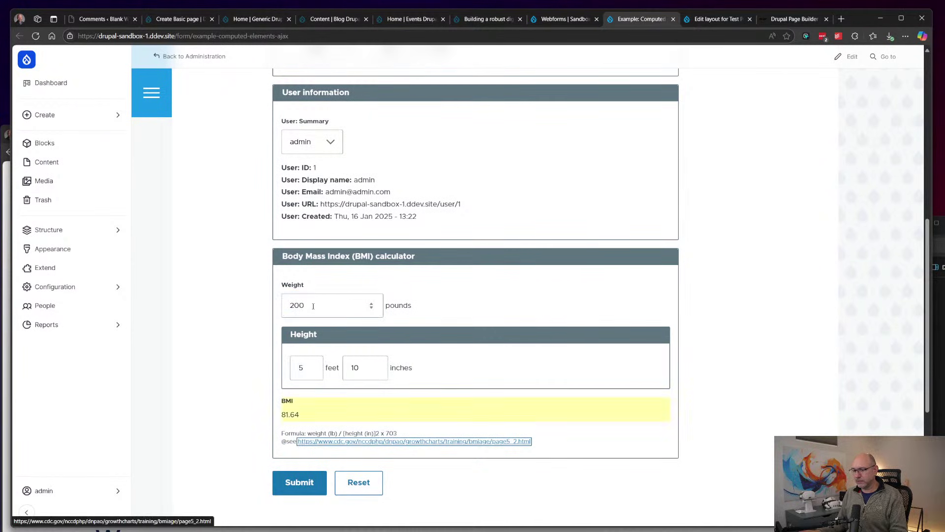
Step: Return to the Webforms list and bring up link options for the Condition Logic example
left_click(82, 233)
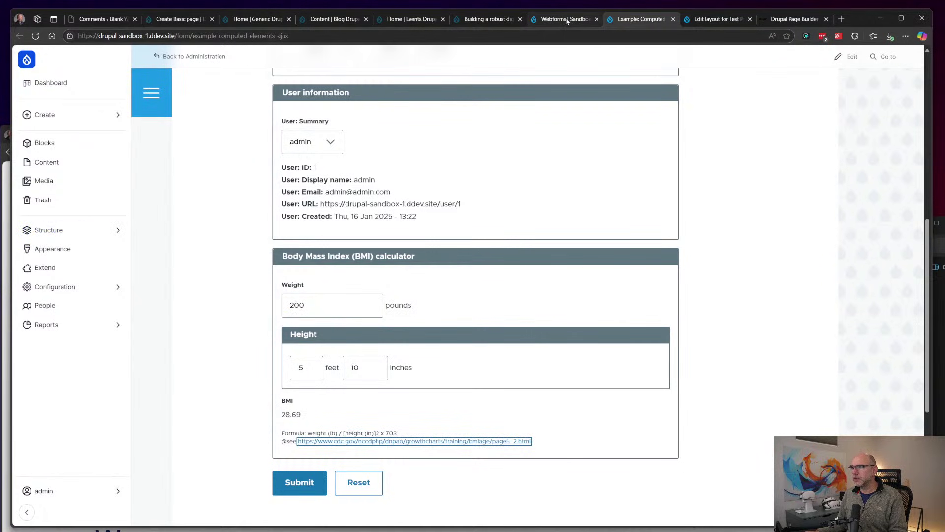
left_click(566, 18)
right_click(254, 321)
Step: Open Condition Logic in a new tab and toggle its explanation checkbox and options One and Two
left_click(276, 384)
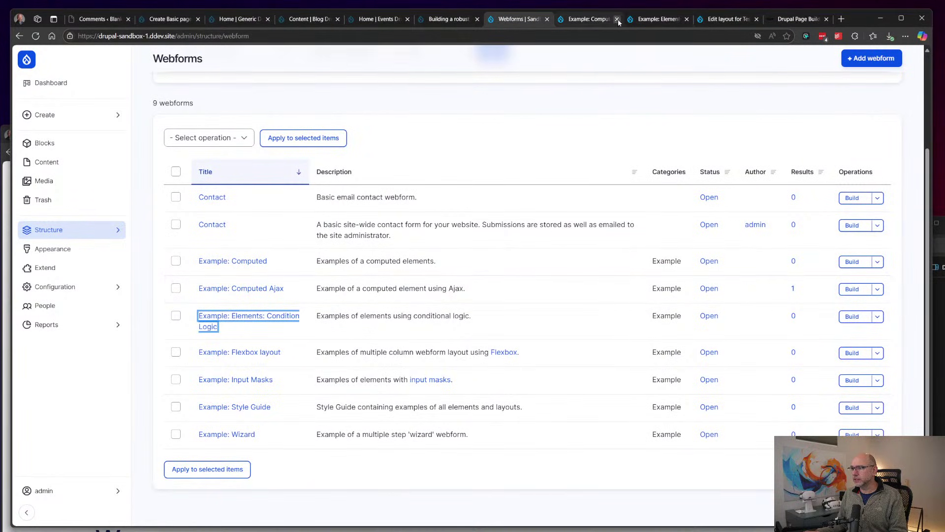
left_click(617, 19)
scroll(319, 157, "down", 5)
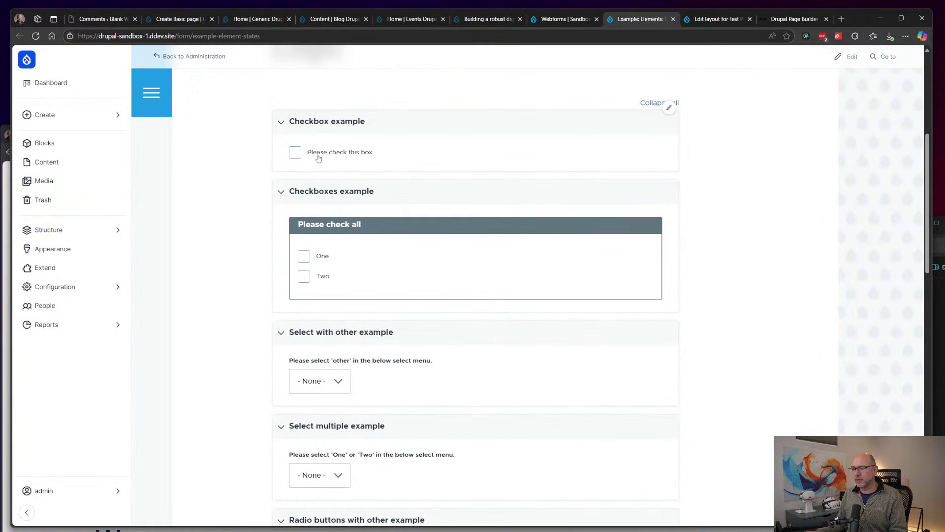
left_click(319, 157)
left_click(312, 155)
left_click(302, 257)
left_click(304, 277)
left_click(304, 277)
left_click(303, 258)
Step: Open Example: Style Guide and Example: Wizard in new tabs, viewing the Wizard's first step
left_click(559, 19)
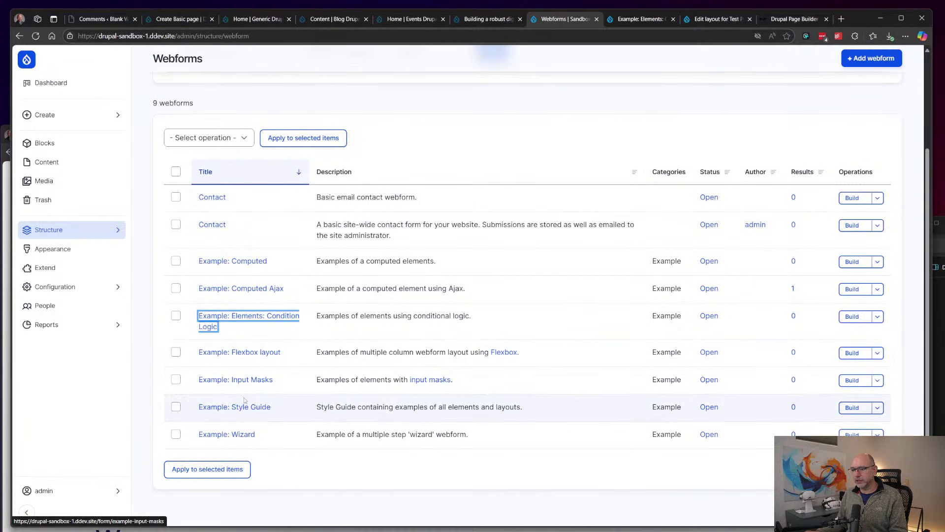
right_click(222, 412)
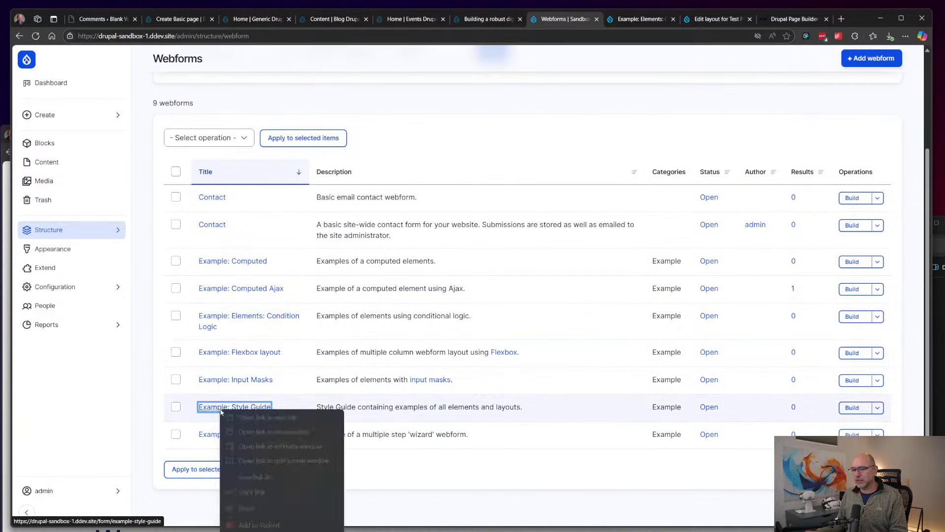
left_click(249, 419)
right_click(227, 435)
right_click(225, 435)
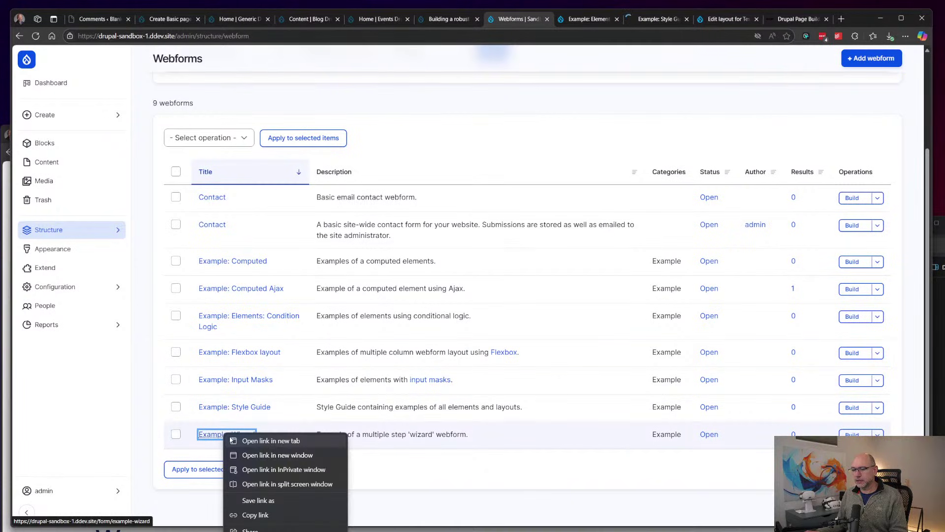
left_click(249, 440)
left_click(676, 19)
scroll(538, 152, "down", 3)
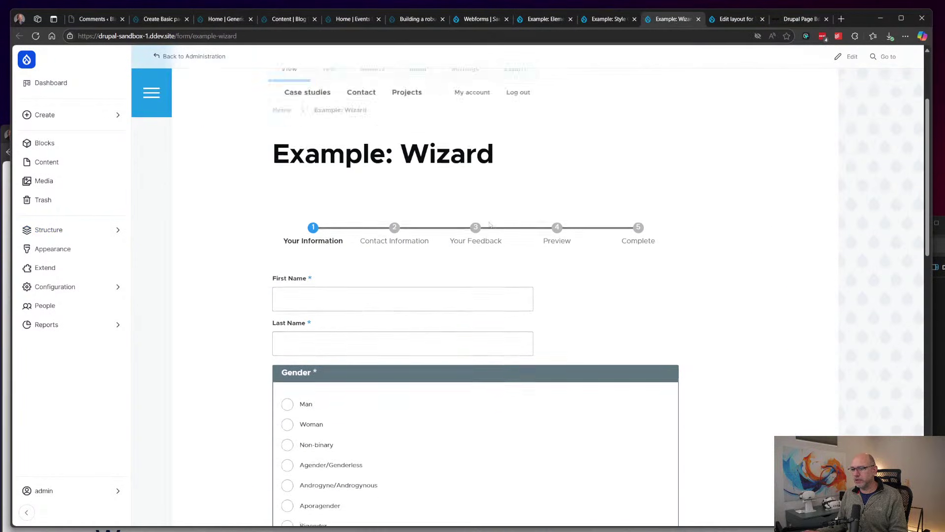
scroll(556, 242, "down", 9)
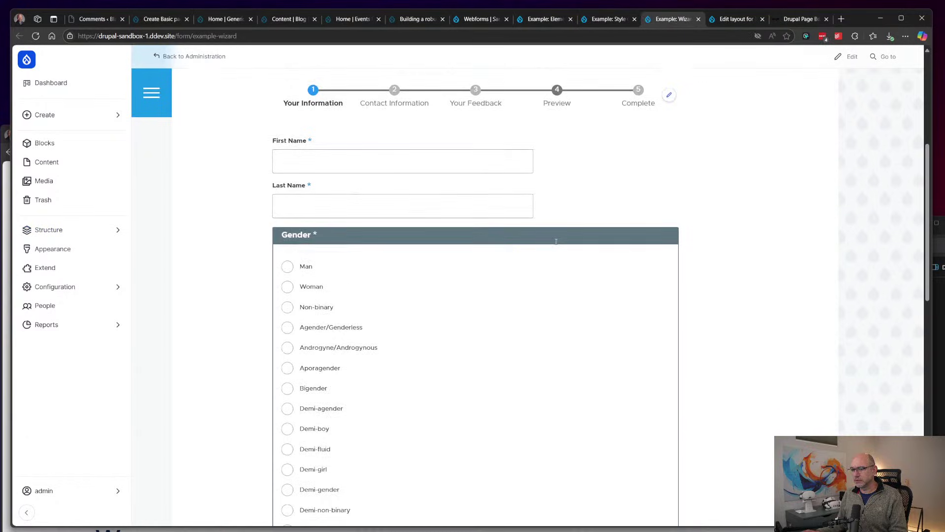
scroll(557, 244, "up", 2)
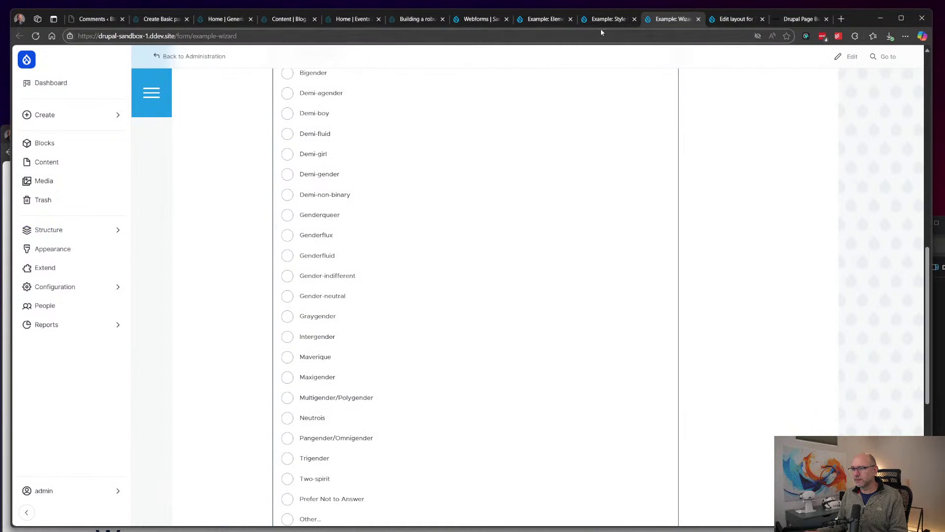
Step: Switch to the Example: Style Guide form and scroll down through its elements
left_click(607, 19)
scroll(409, 278, "down", 3)
scroll(406, 282, "down", 6)
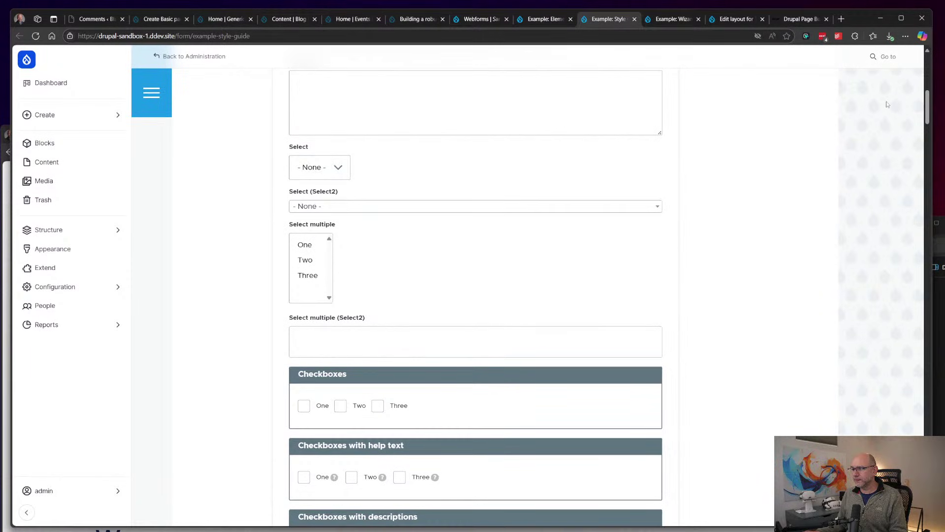
left_click_drag(928, 101, 921, 262)
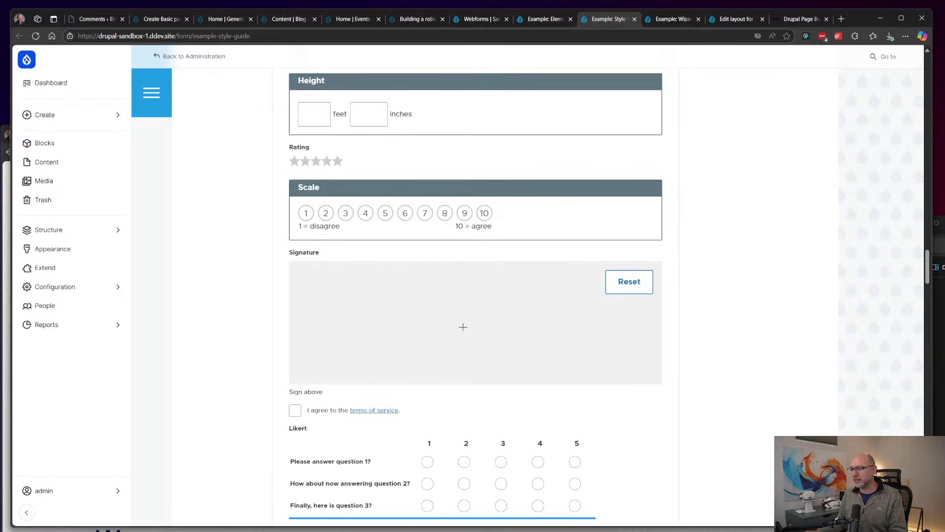
Step: Sketch a signature in the Signature pad, then scroll through the rest of the form
mouse_move(356, 313)
left_mouse_down()
mouse_move(505, 327)
mouse_move(547, 320)
mouse_move(507, 305)
left_mouse_up()
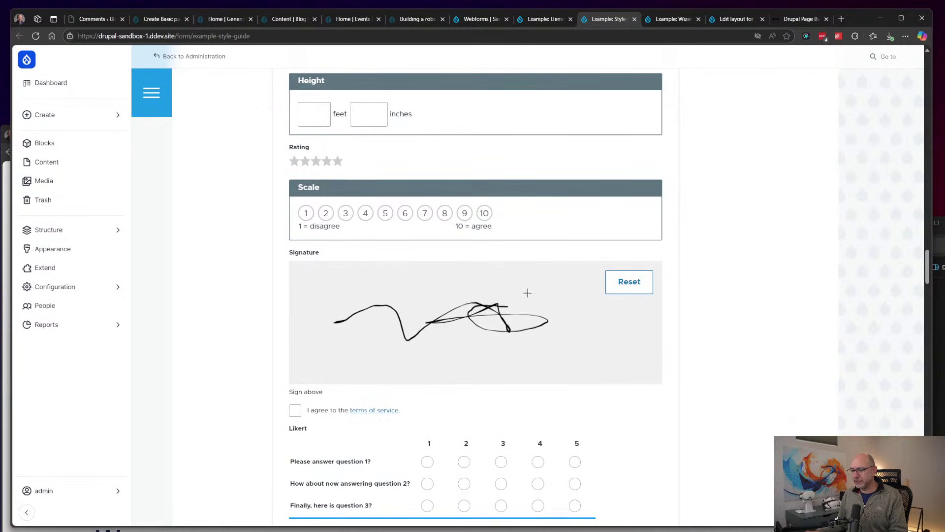
scroll(598, 265, "down", 3)
scroll(599, 265, "down", 1)
scroll(515, 272, "down", 8)
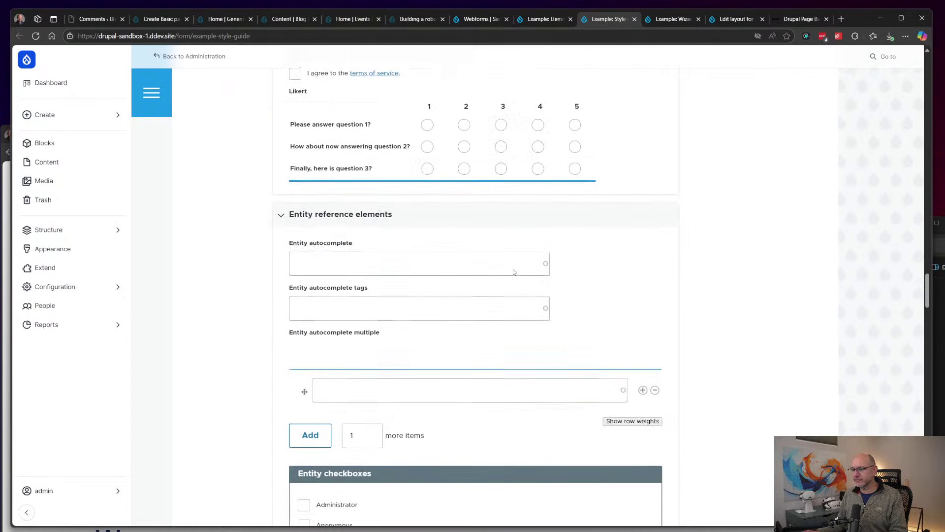
scroll(513, 272, "down", 6)
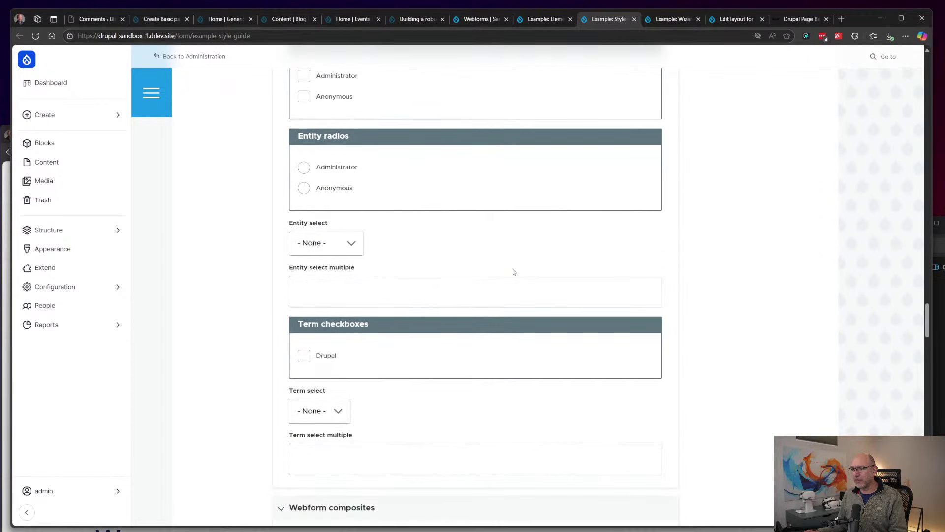
scroll(513, 271, "up", 20)
scroll(513, 271, "up", 2)
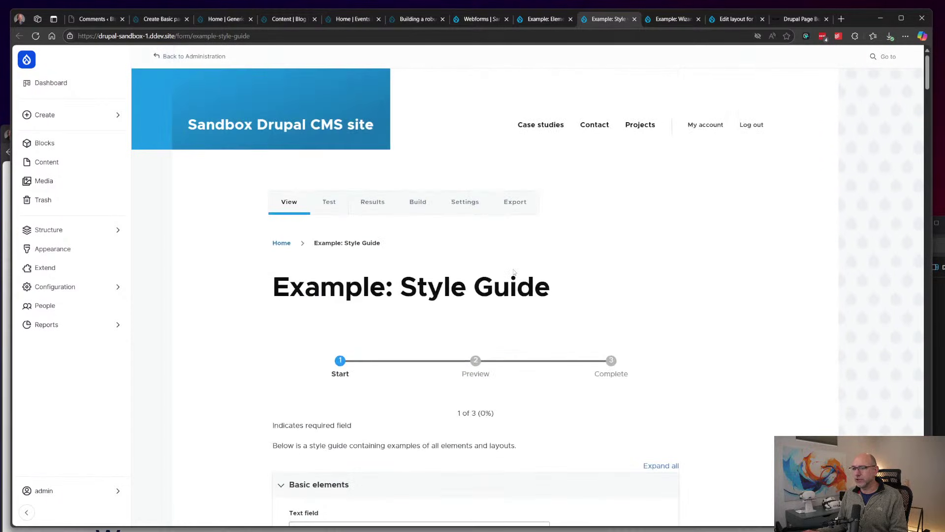
Step: Open the Style Guide form's element builder and scroll through its elements
left_click(418, 202)
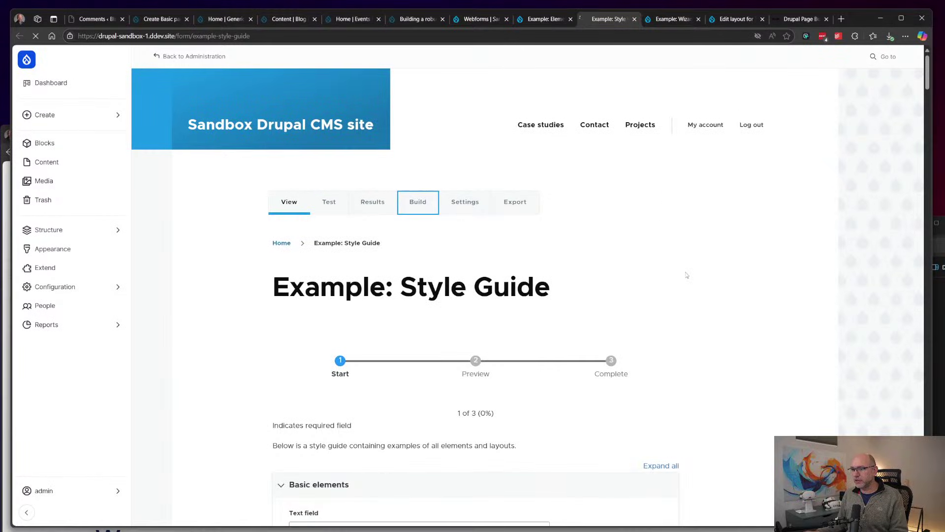
scroll(571, 251, "down", 5)
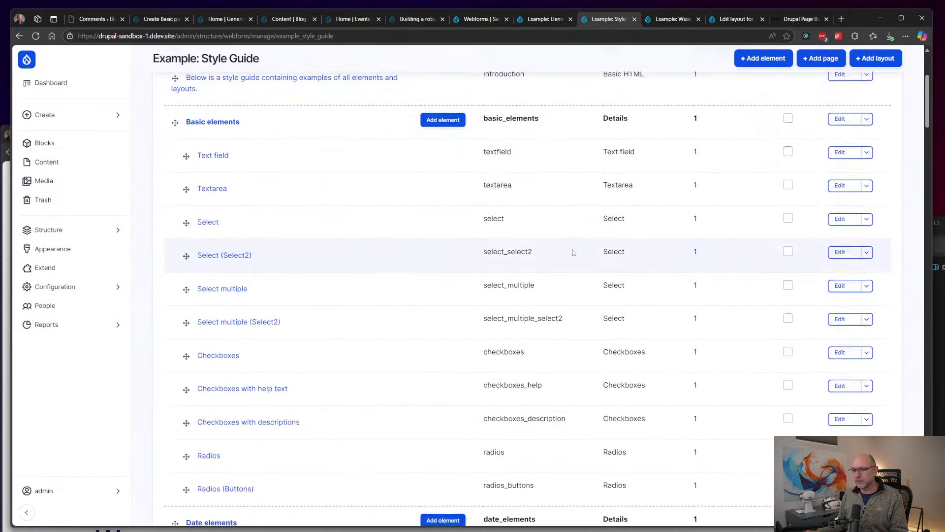
scroll(619, 205, "down", 4)
scroll(619, 204, "up", 2)
scroll(619, 205, "down", 3)
scroll(619, 205, "up", 3)
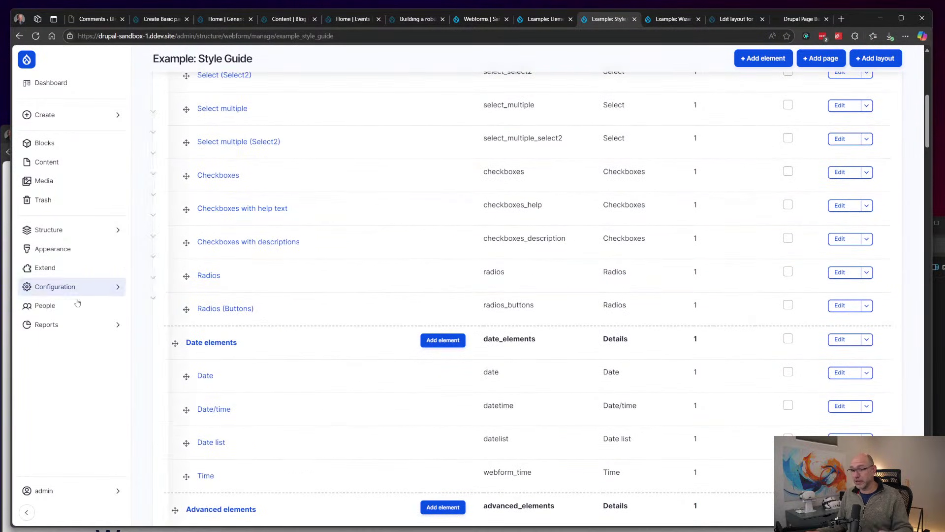
Step: Visit the webform element plugins report, then open the Webforms list of nine forms
mouse_move(66, 328)
left_click(175, 319)
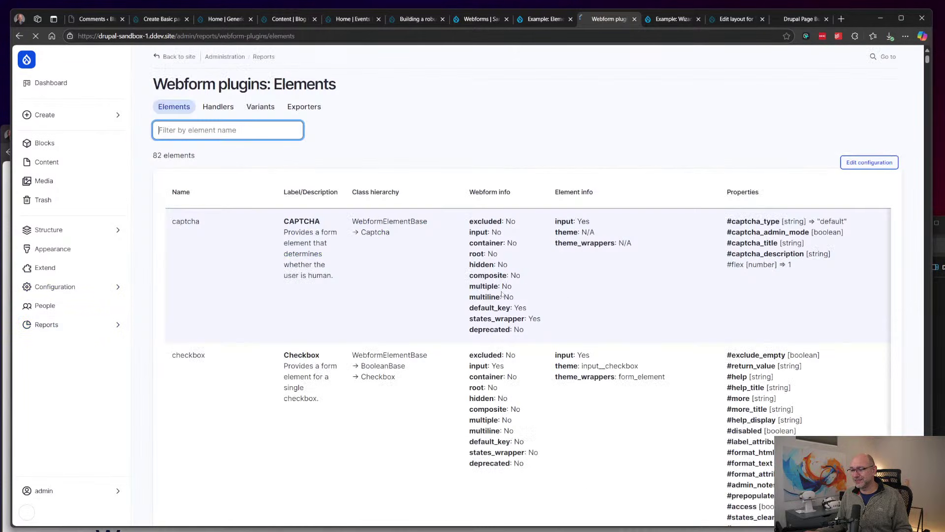
mouse_move(74, 230)
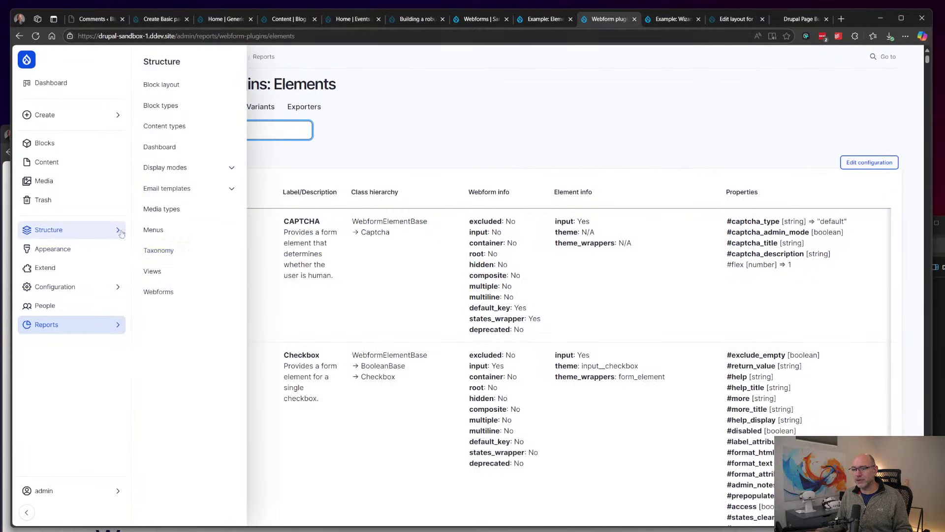
left_click(184, 294)
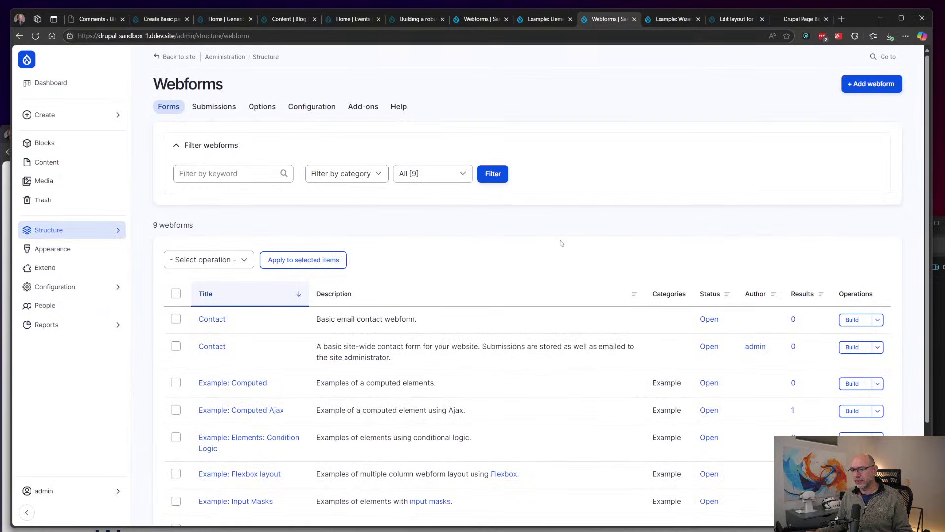
scroll(562, 243, "down", 2)
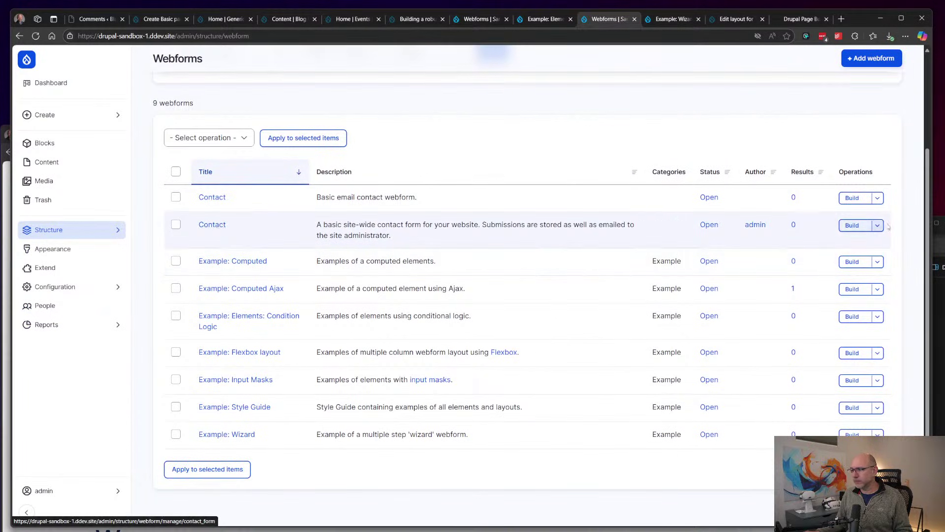
Step: Open the Contact webform's Name element and expand its help, form display and validation settings
left_click(852, 225)
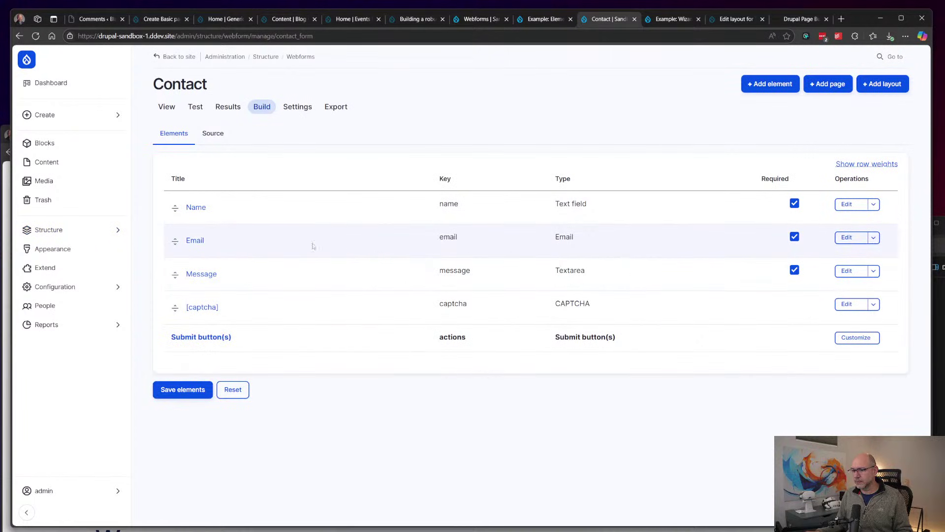
left_click(195, 208)
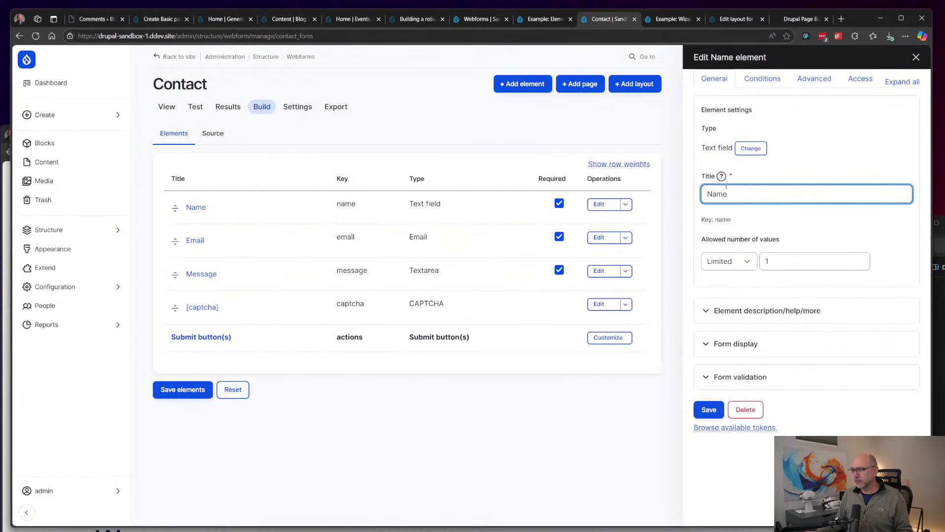
left_click(820, 310)
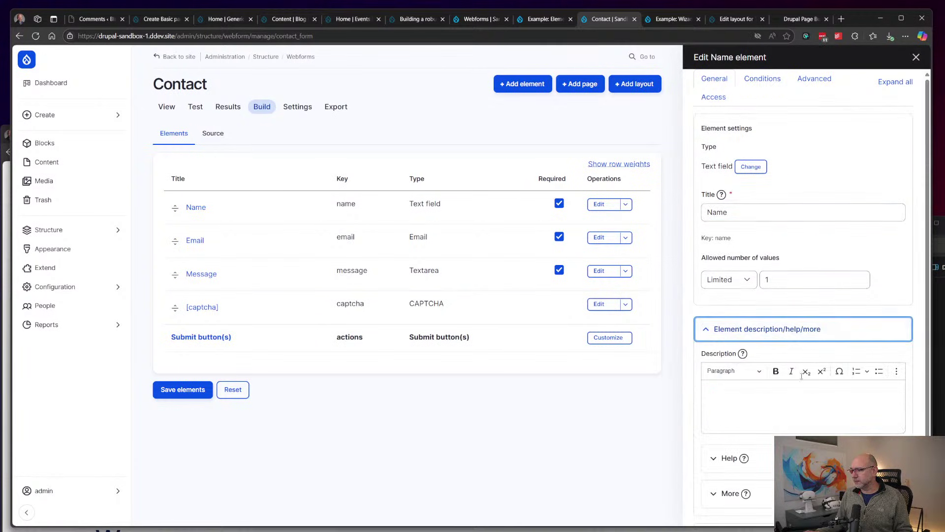
scroll(829, 313, "down", 2)
left_click(846, 408)
left_click(843, 397)
left_click(843, 427)
scroll(843, 422, "down", 8)
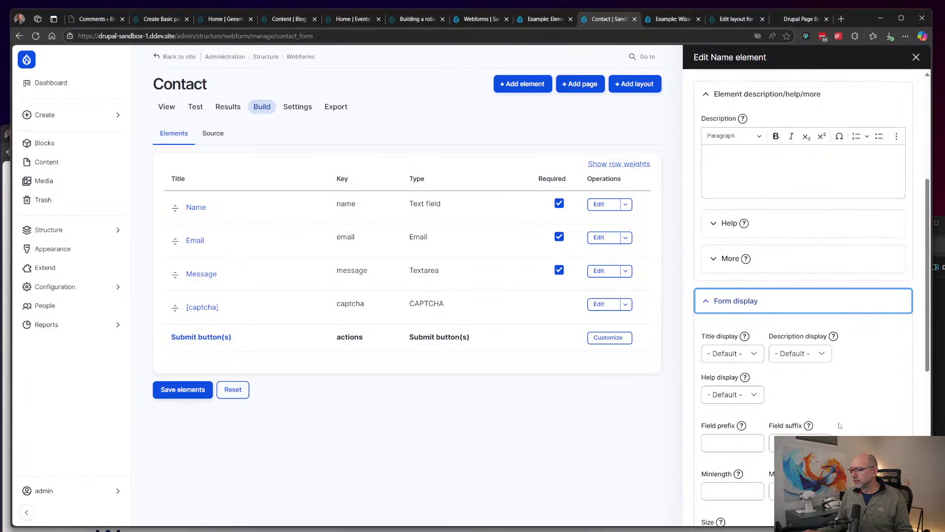
left_click(741, 468)
scroll(741, 468, "down", 3)
scroll(741, 458, "up", 12)
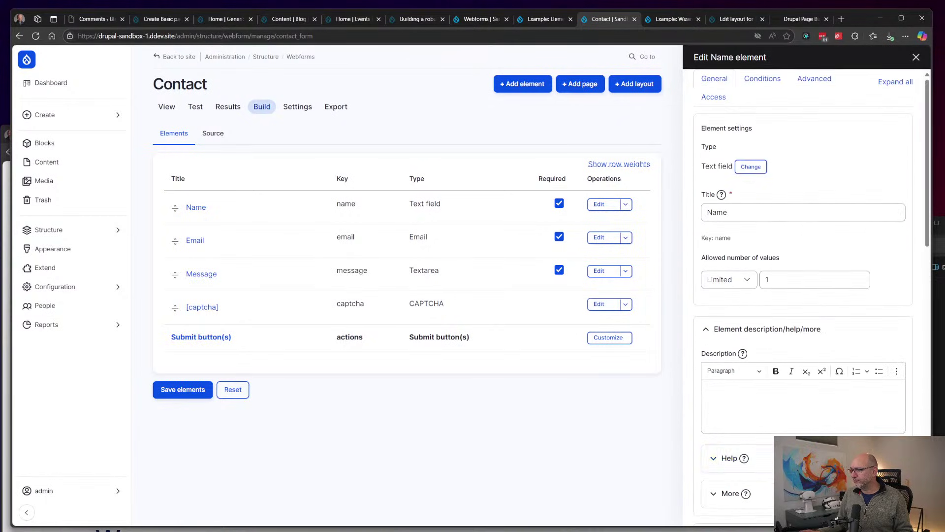
Step: Browse the Name element's Conditions, Advanced and Access tabs, then return to General
left_click(754, 81)
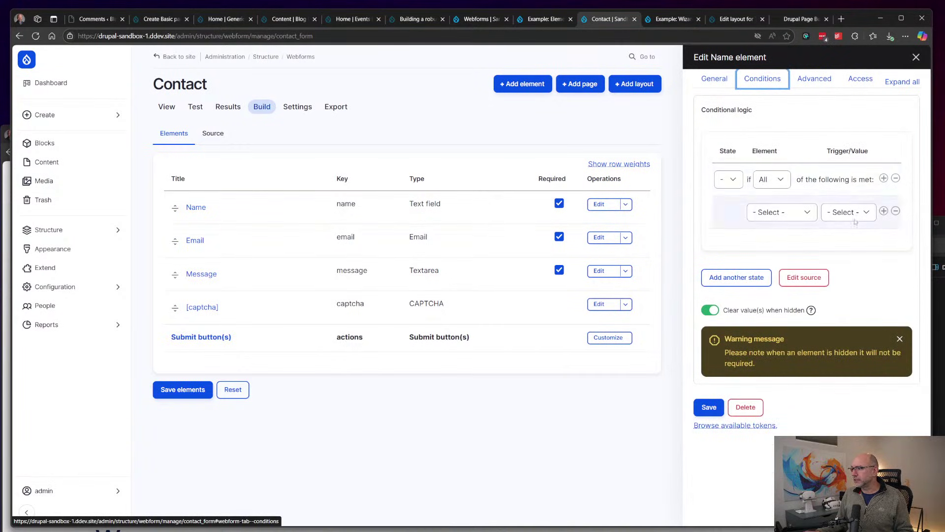
left_click(822, 85)
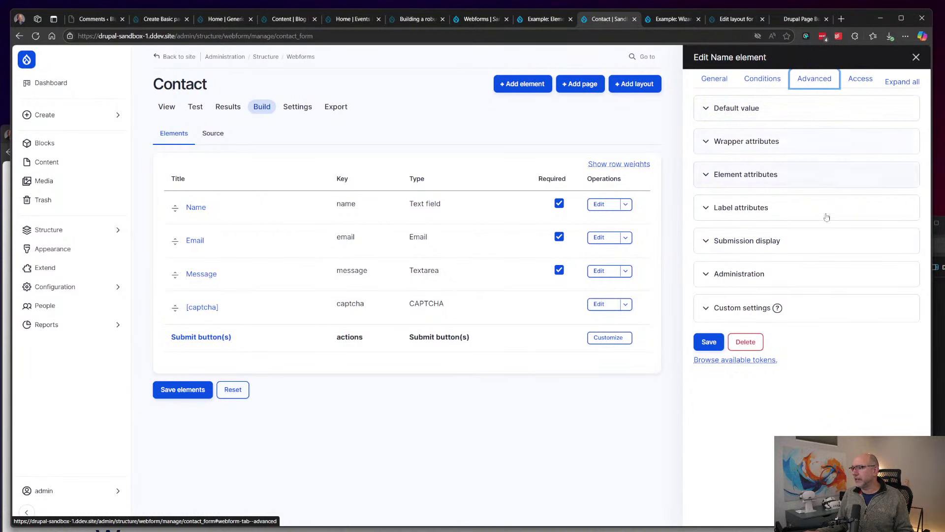
left_click(858, 83)
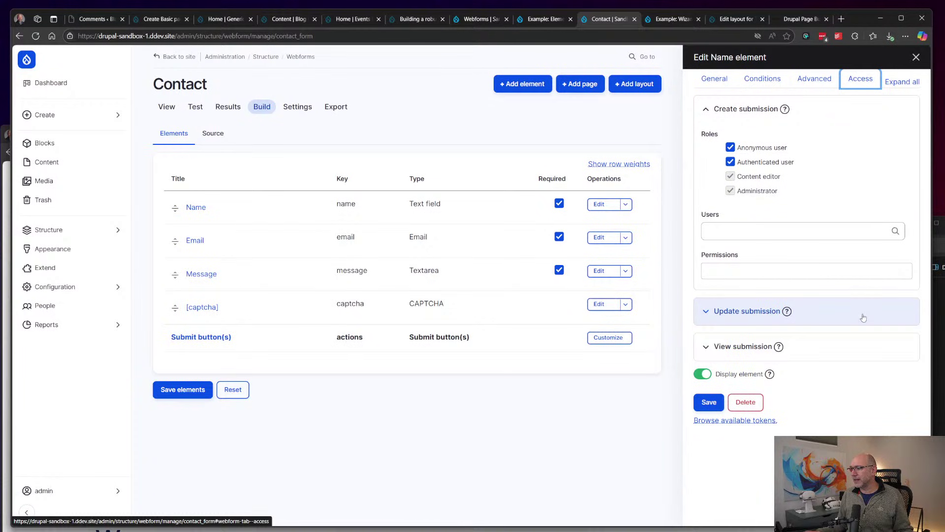
left_click(863, 317)
left_click(822, 335)
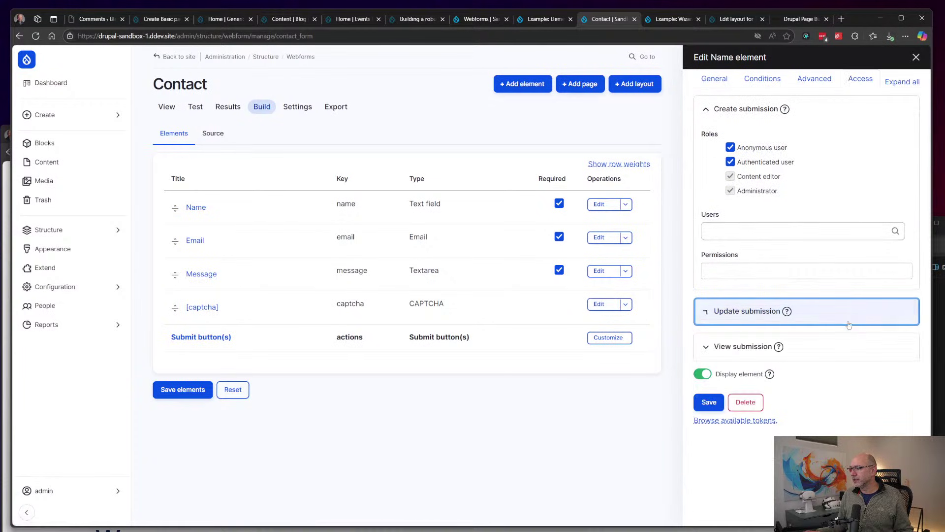
left_click(720, 78)
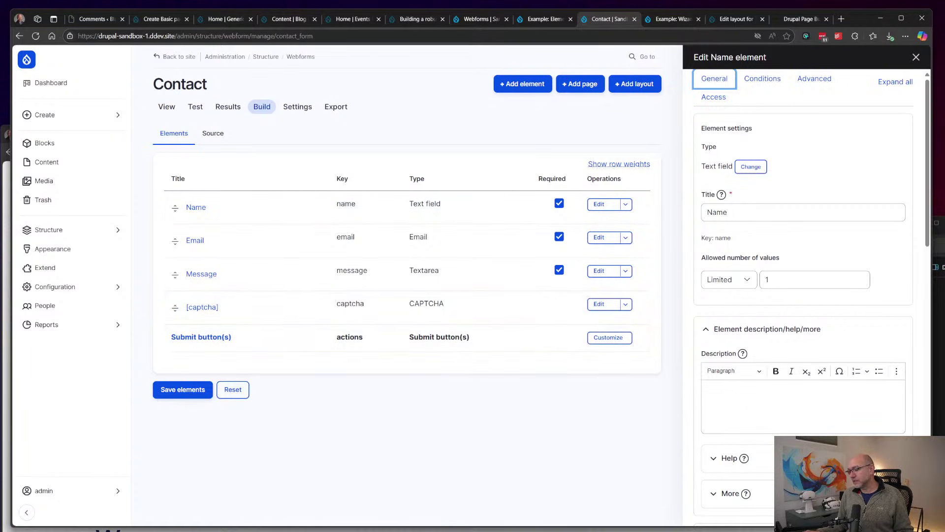
left_click(491, 438)
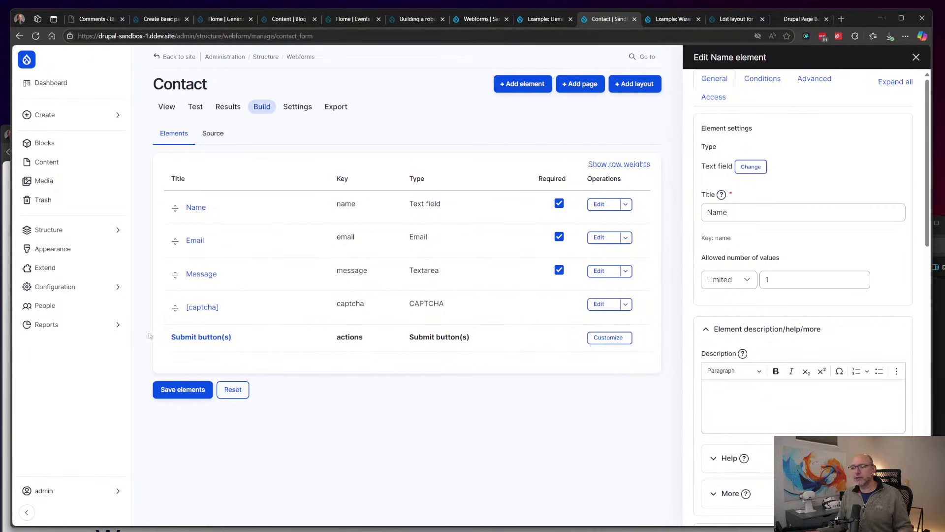
Step: Review the site Status report under Reports, then go to the admin Dashboard
left_click(71, 327)
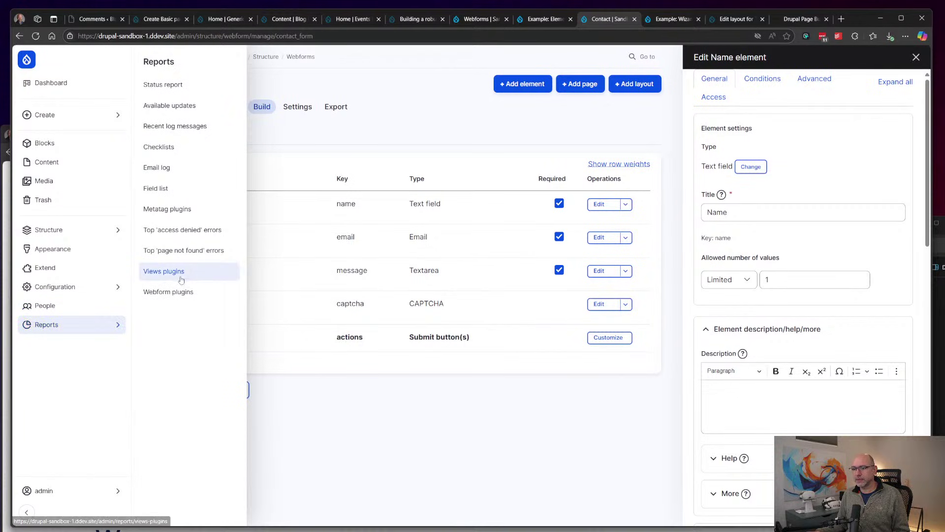
left_click(196, 87)
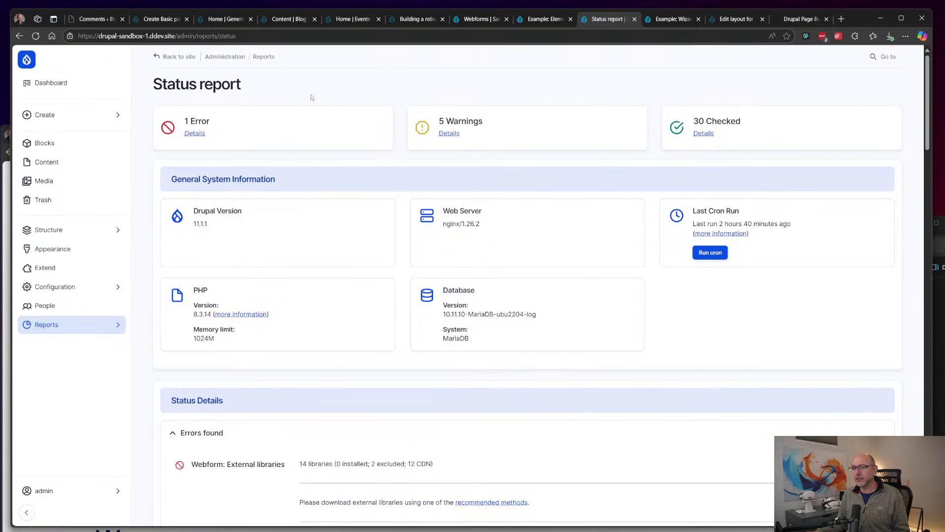
left_click(49, 83)
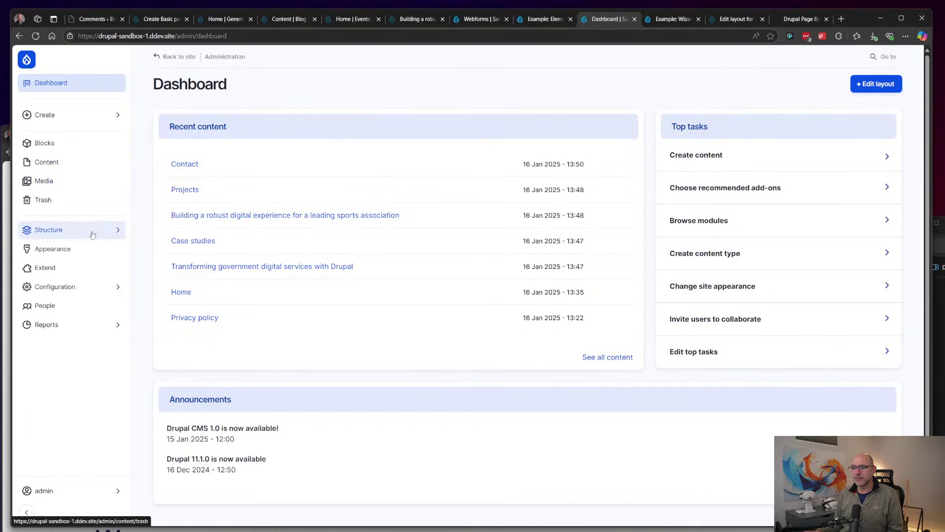
Step: Open the Content overview listing seven items from Contact to the unpublished Privacy policy
left_click(71, 163)
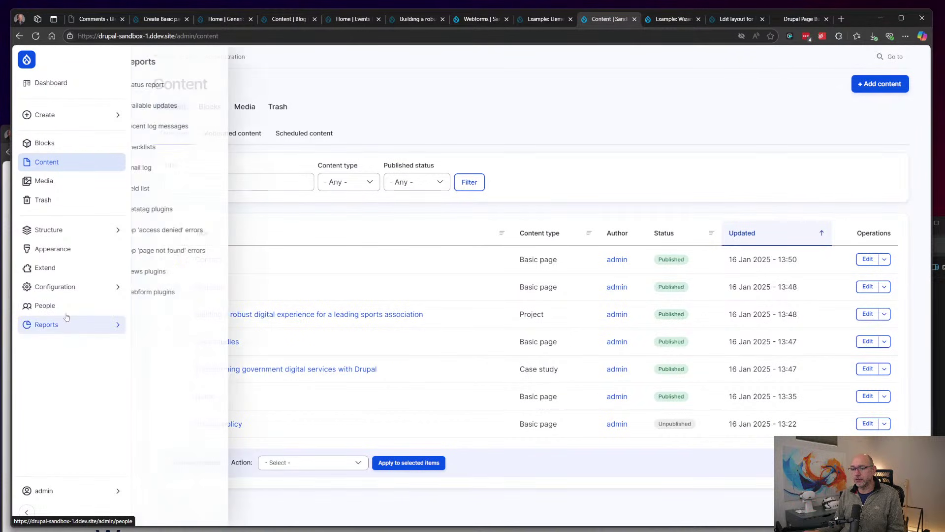
mouse_move(80, 333)
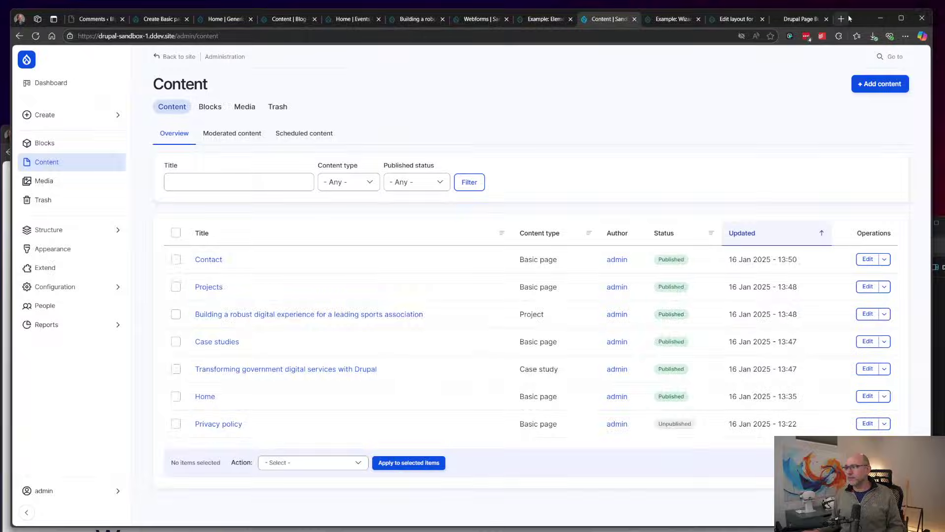
left_click_drag(858, 18, 869, 7)
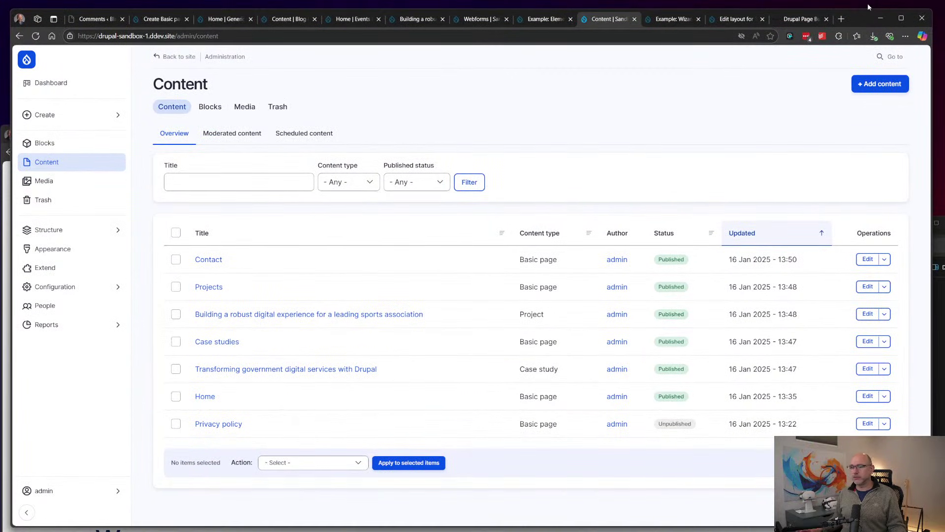
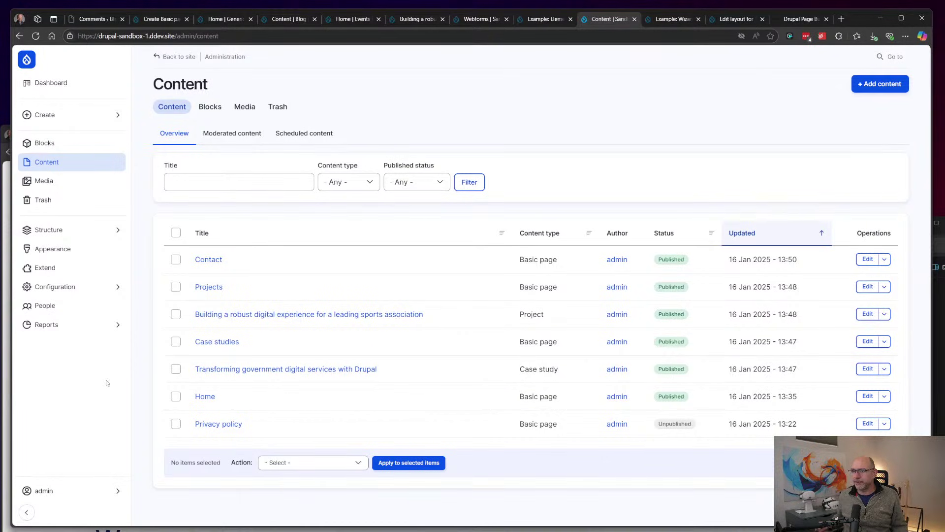
Step: Open WordPress's published Sample Page from the Pages list in the block editor
left_click(96, 18)
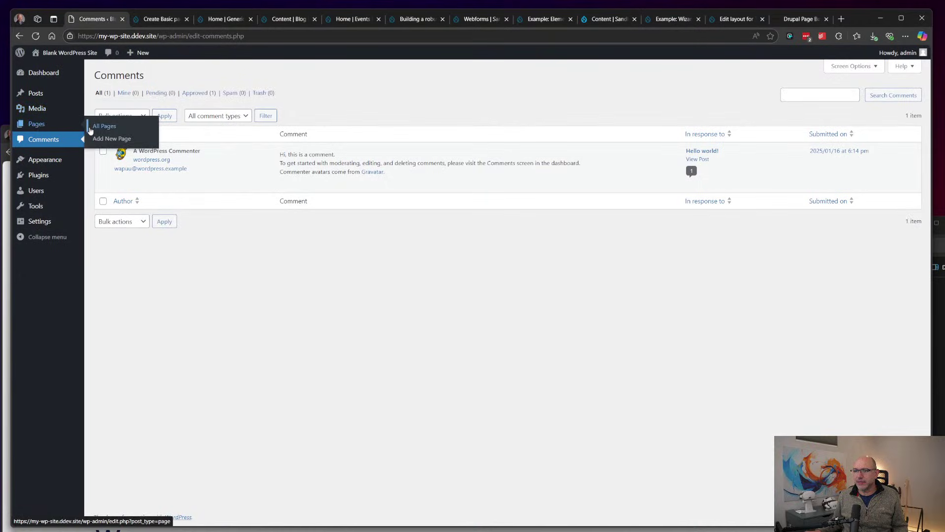
left_click(37, 125)
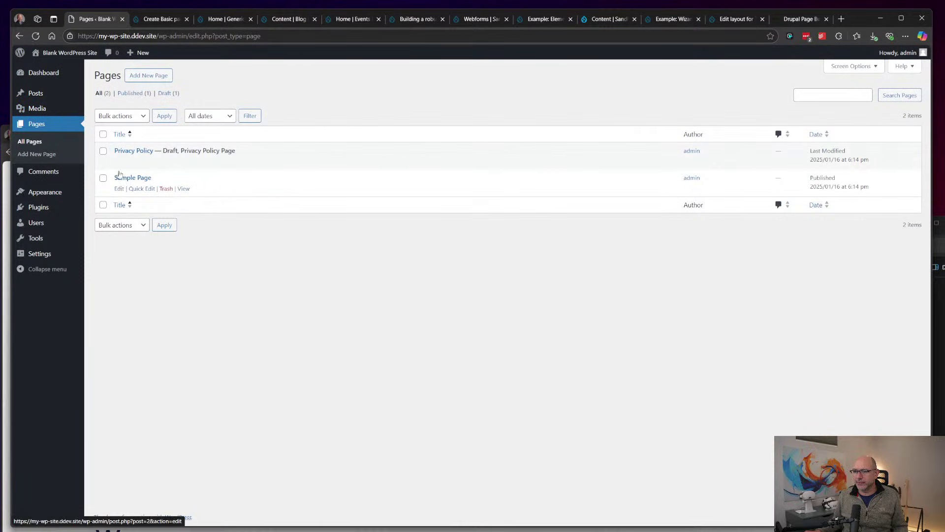
left_click(120, 190)
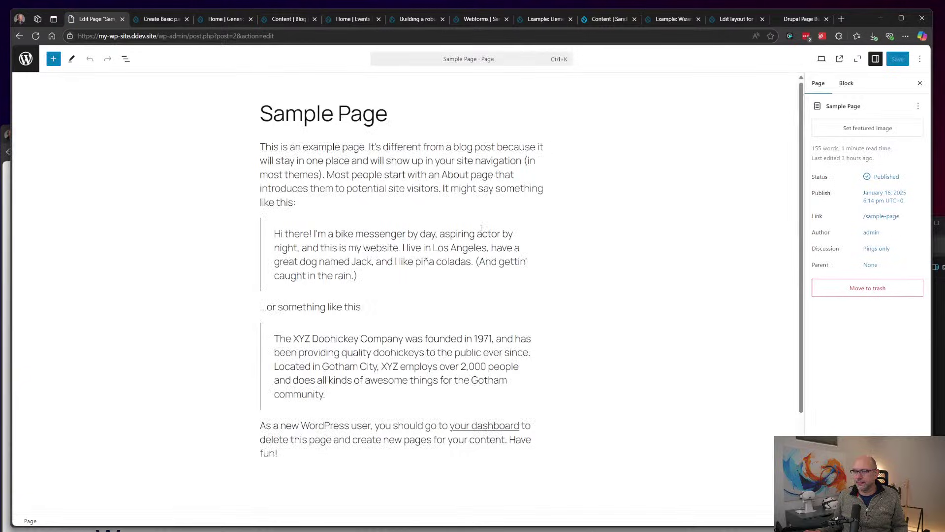
Step: Select the first paragraph and quote blocks on Sample Page to inspect them
left_click(363, 174)
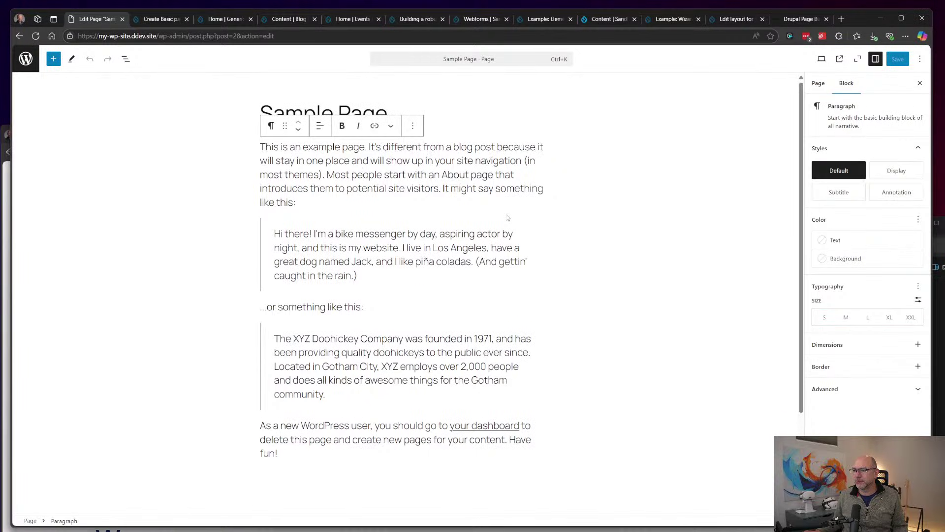
left_click(265, 256)
left_click(438, 121)
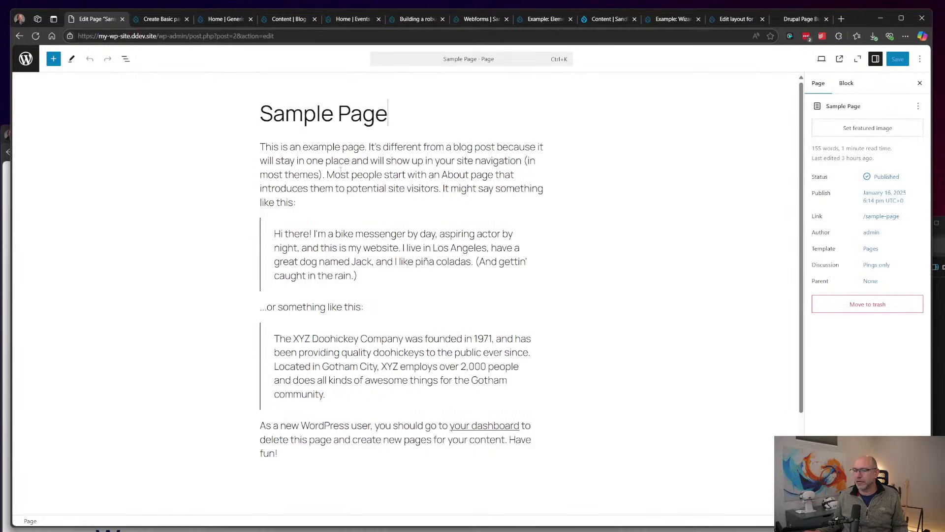
Step: With the block inserter showing, add an empty paragraph after the page's last paragraph
left_click(55, 59)
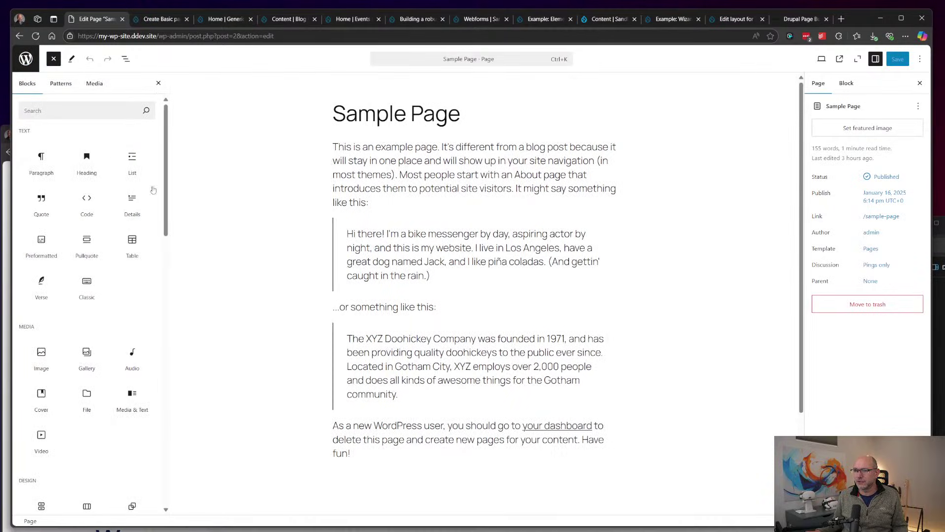
scroll(637, 168, "down", 2)
scroll(636, 167, "up", 2)
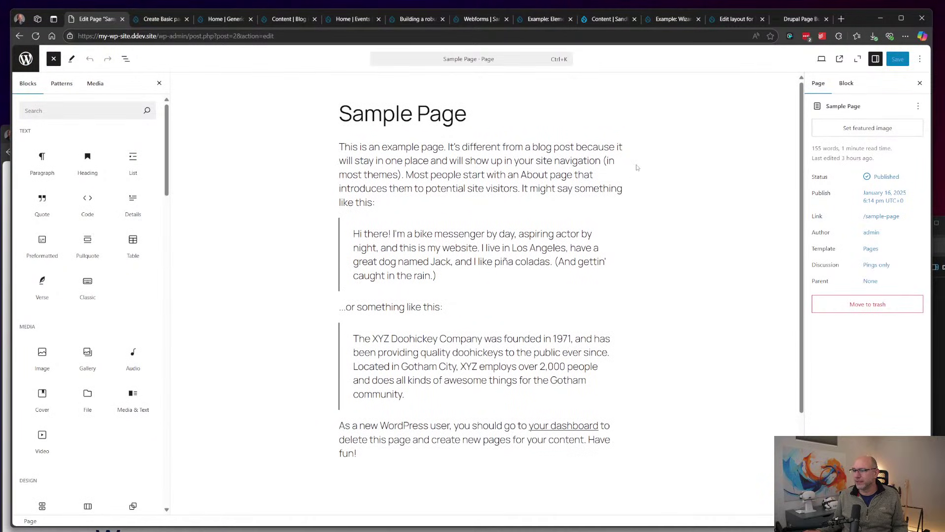
left_click(595, 202)
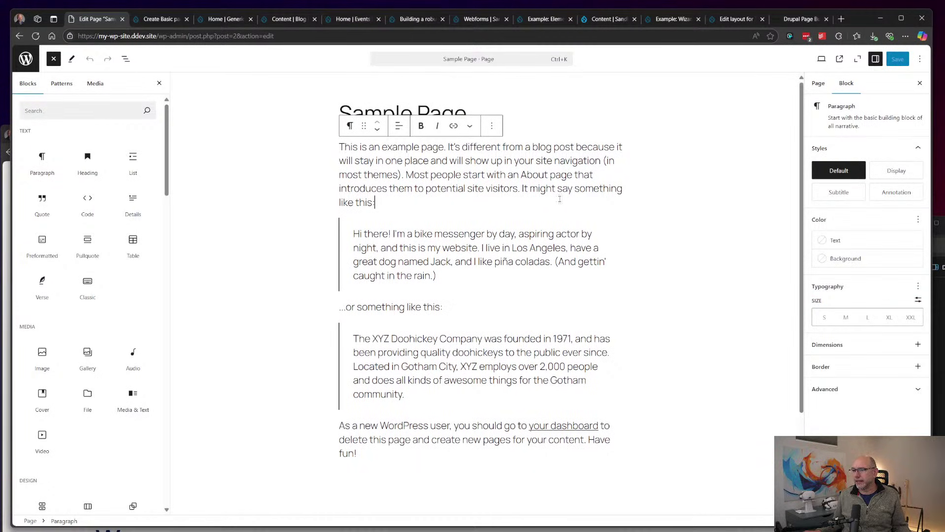
left_click(542, 305)
left_click(482, 407)
left_click(443, 432)
left_click(513, 465)
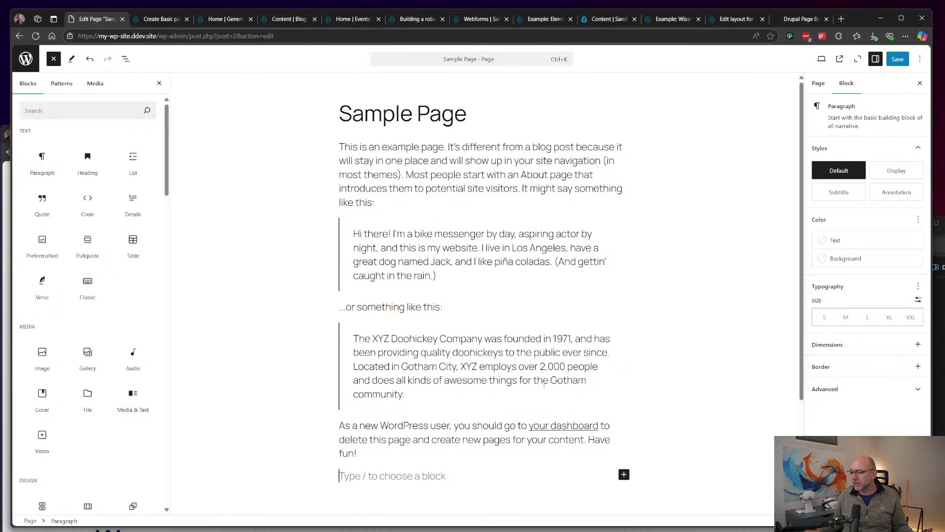
Step: Close the block inserter and switch to the Drupal Webforms list of 9 webforms
left_click(445, 398)
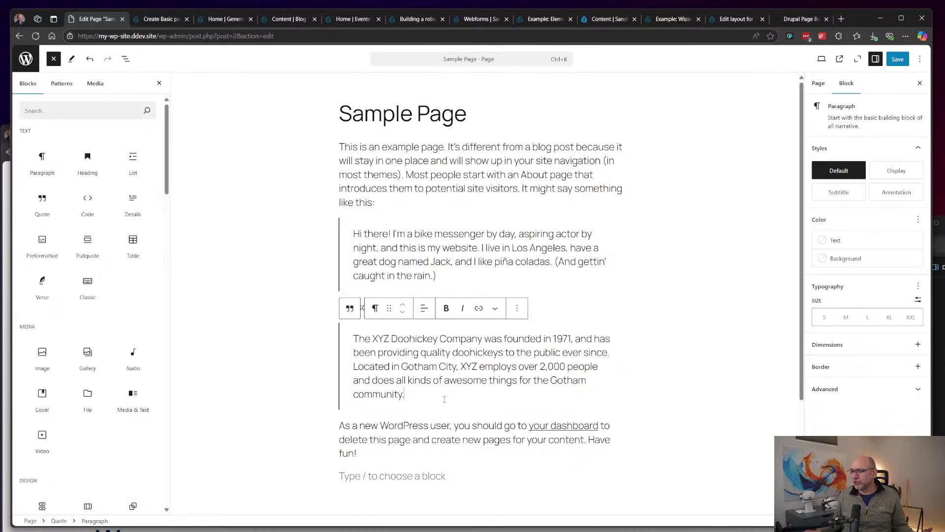
left_click(53, 59)
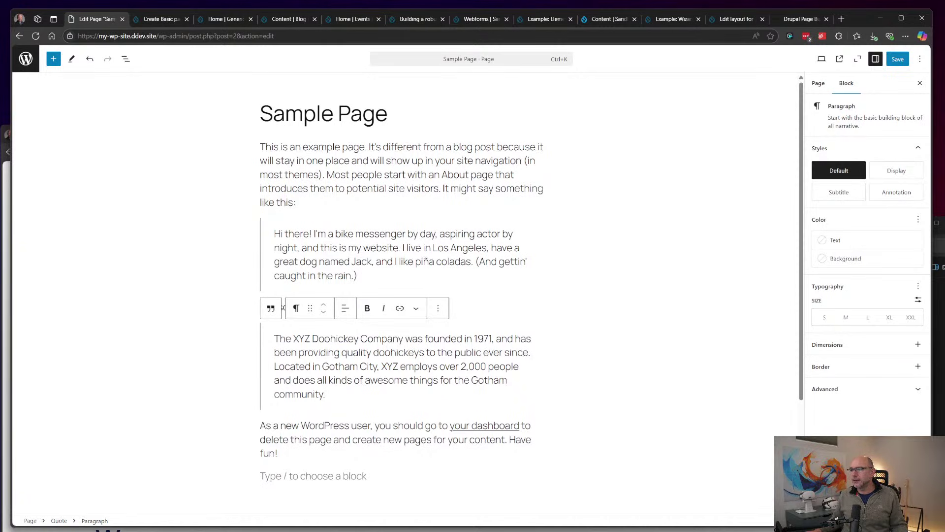
left_click(478, 19)
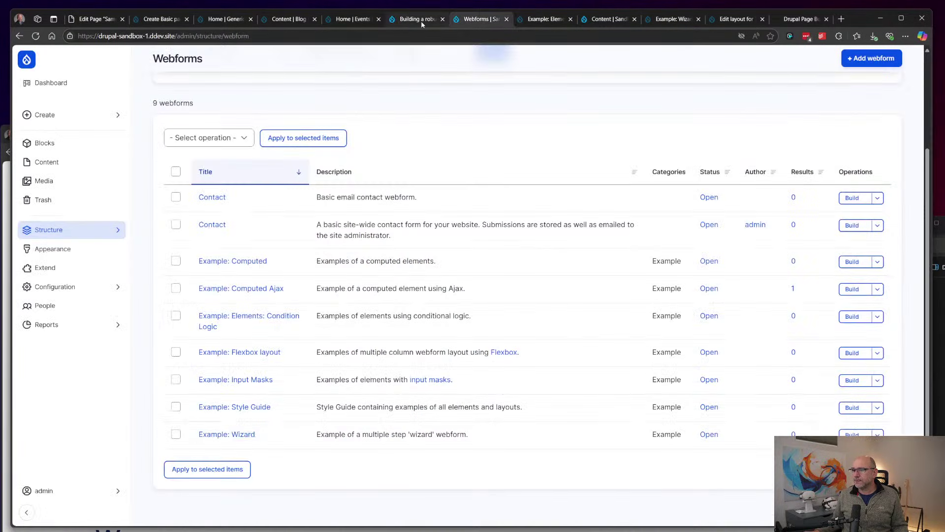
Step: Open the Edit form for the 'Building a robust digital experience for a leading sports association' project page
left_click(421, 20)
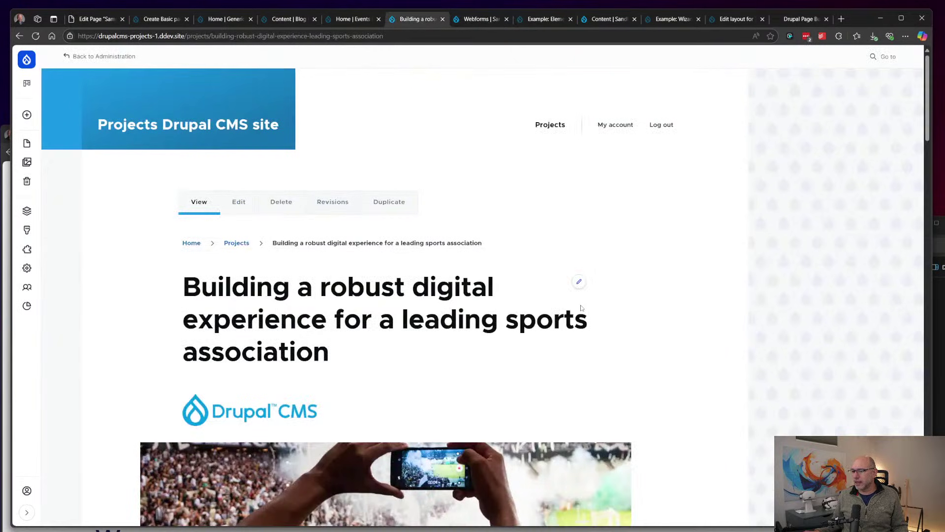
scroll(580, 278, "down", 1)
left_click(579, 237)
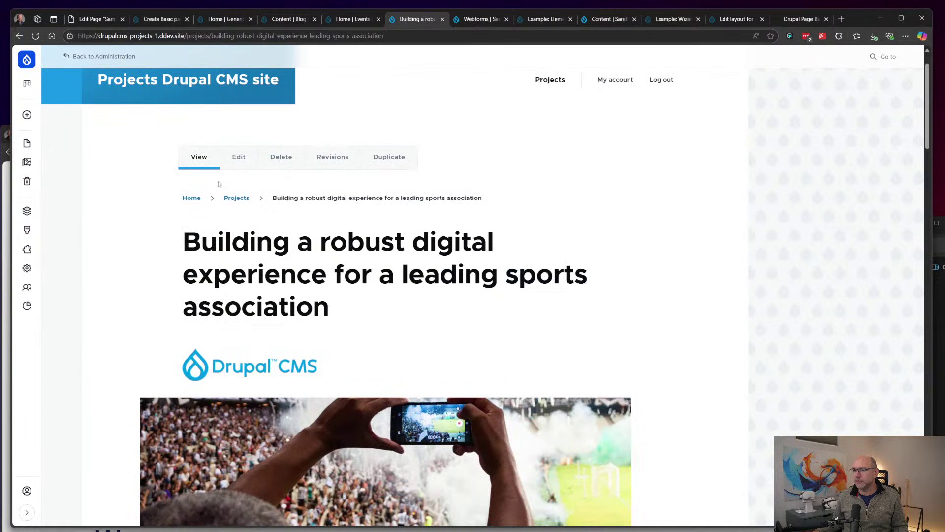
left_click(235, 161)
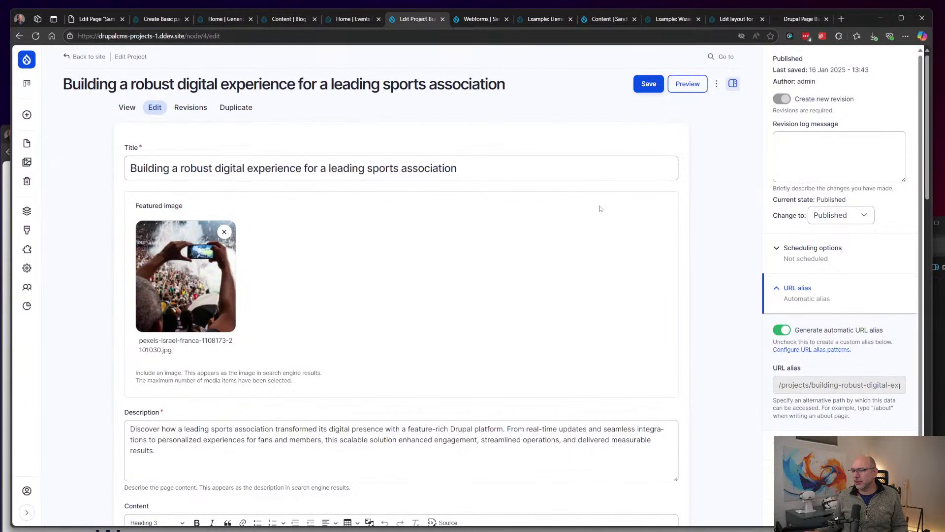
scroll(600, 208, "down", 2)
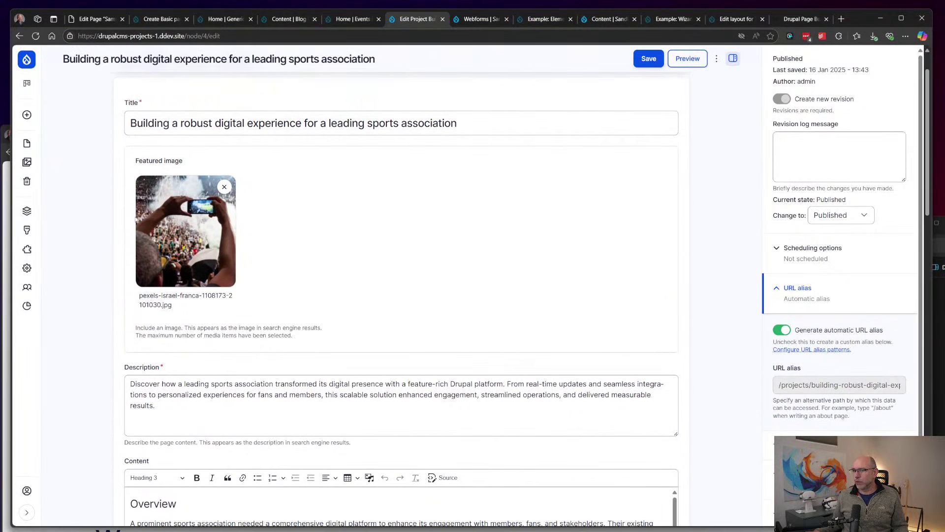
scroll(121, 274, "down", 1)
scroll(121, 274, "down", 12)
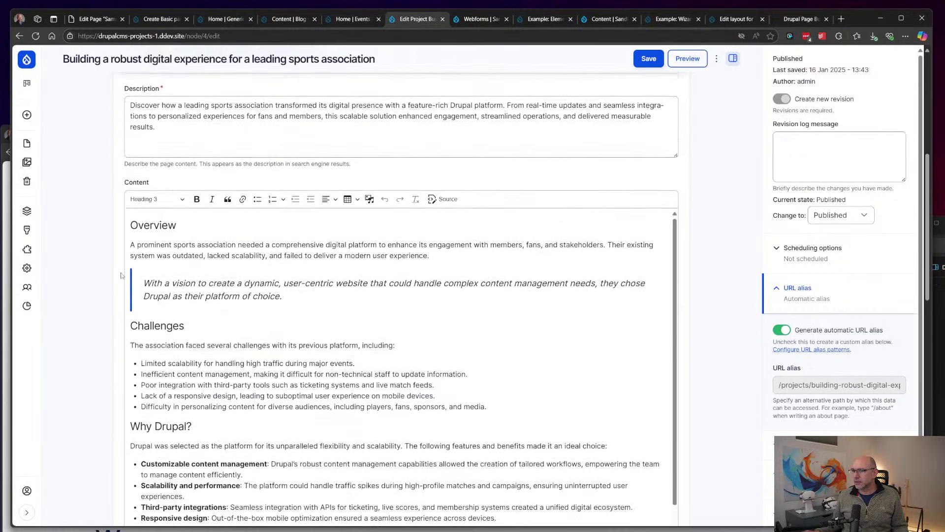
scroll(121, 277, "down", 4)
scroll(121, 277, "up", 18)
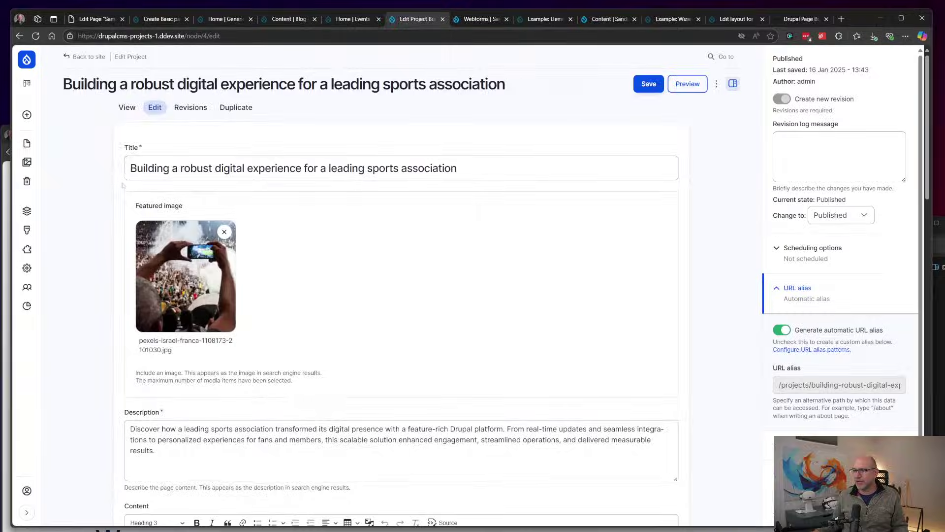
scroll(114, 261, "down", 8)
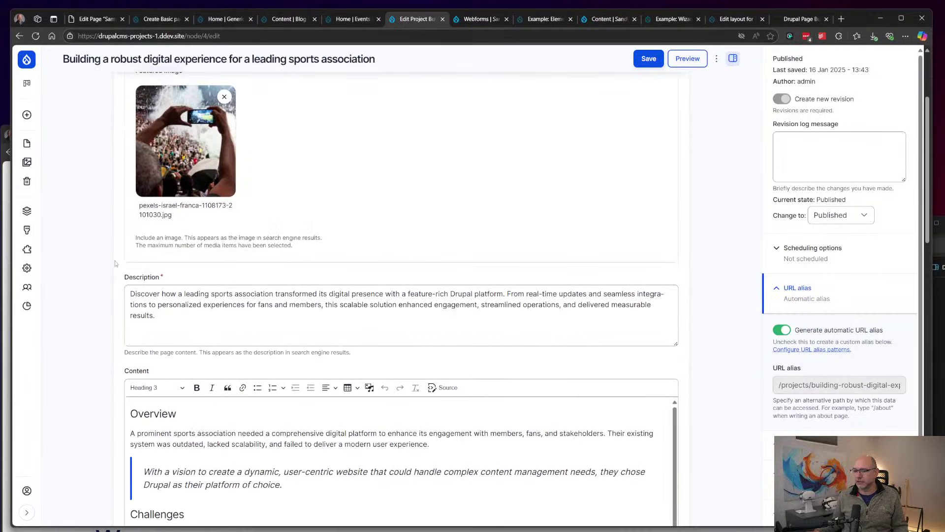
scroll(114, 271, "down", 10)
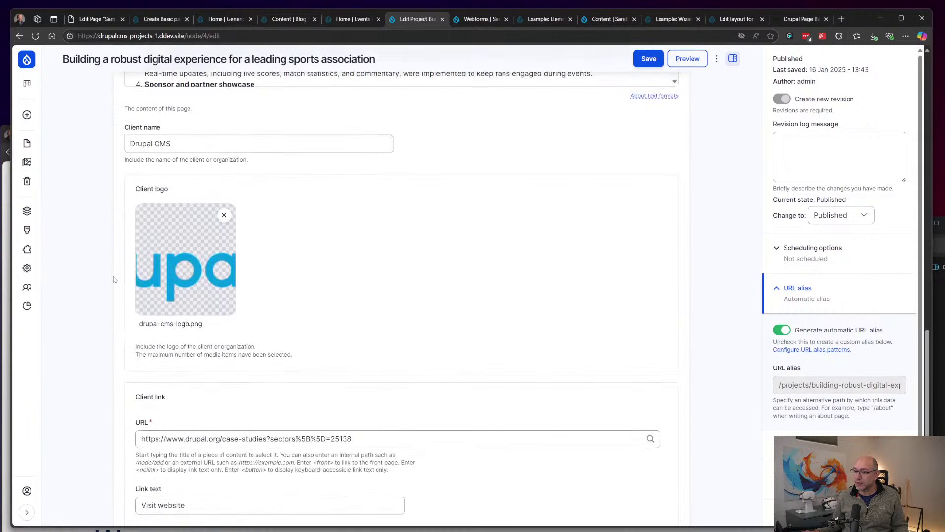
scroll(114, 274, "up", 20)
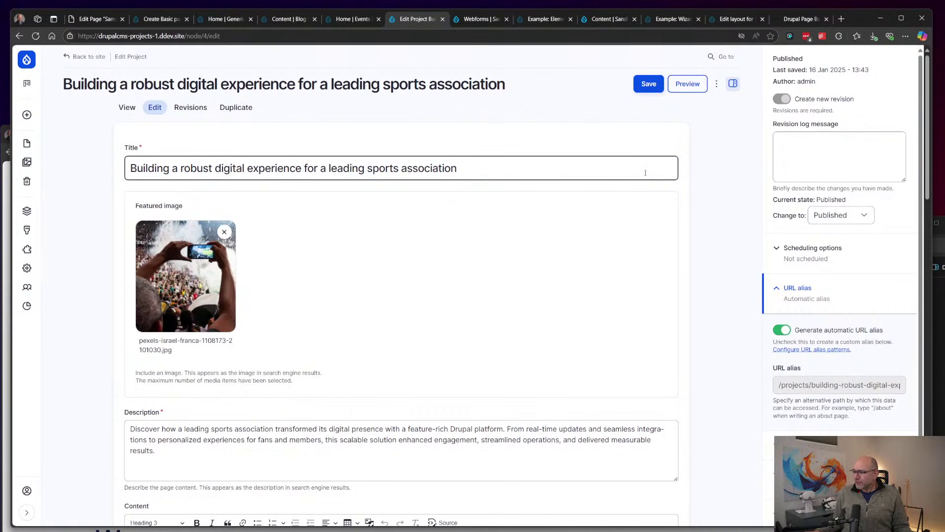
left_click(564, 170)
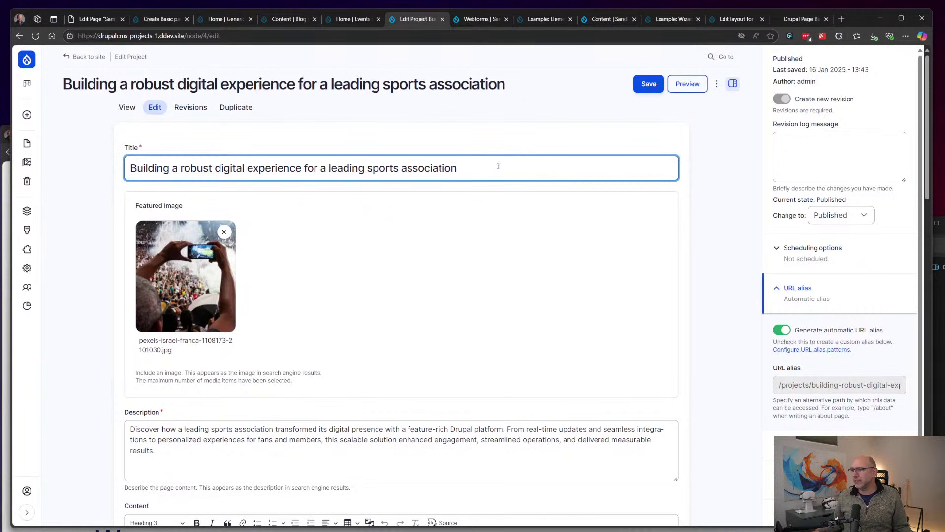
left_click(353, 380)
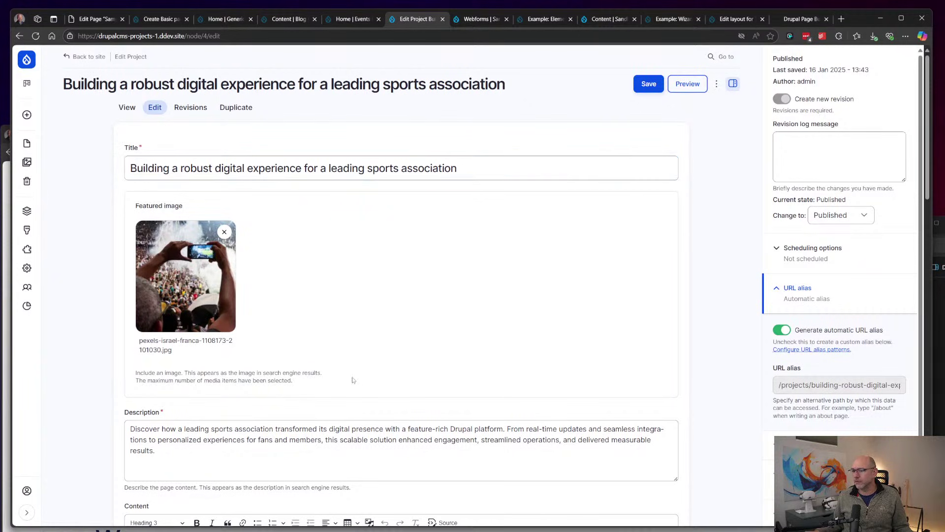
scroll(526, 289, "down", 6)
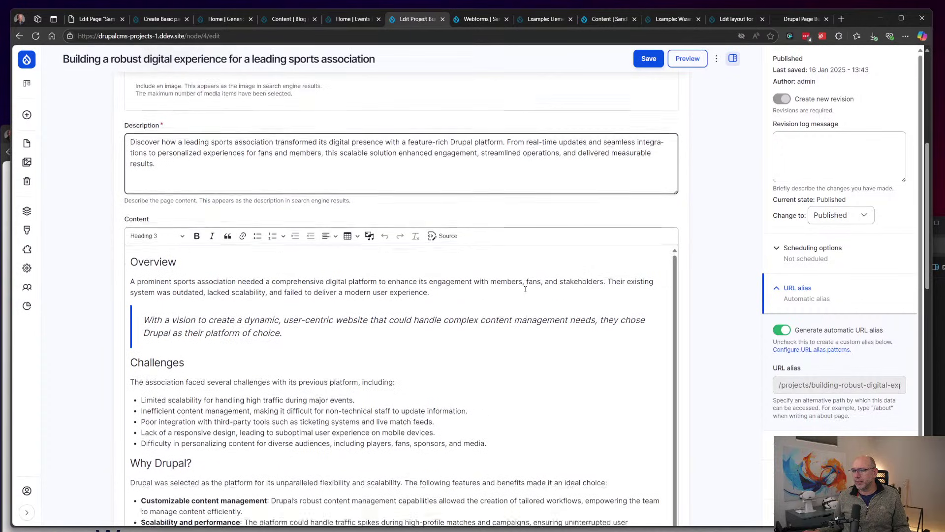
left_click(526, 289)
scroll(499, 315, "down", 4)
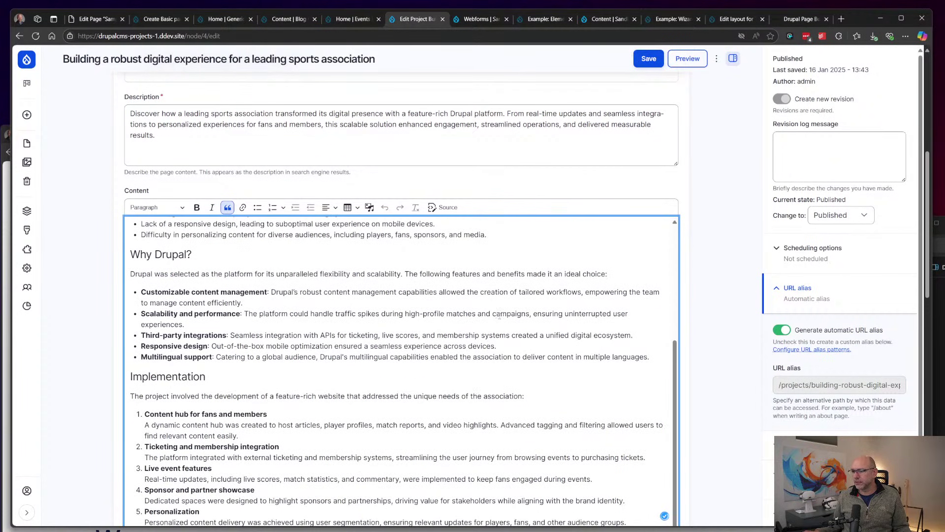
scroll(499, 315, "down", 8)
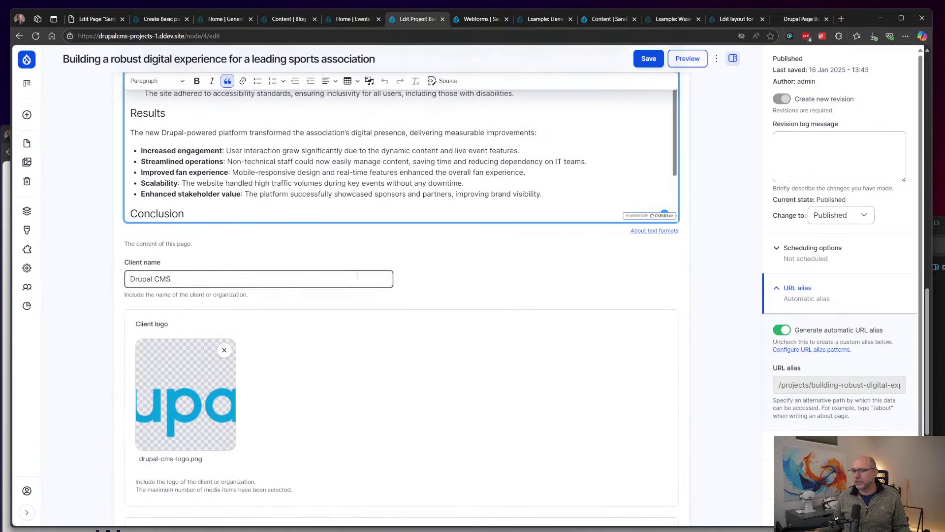
left_click(358, 276)
scroll(501, 322, "down", 2)
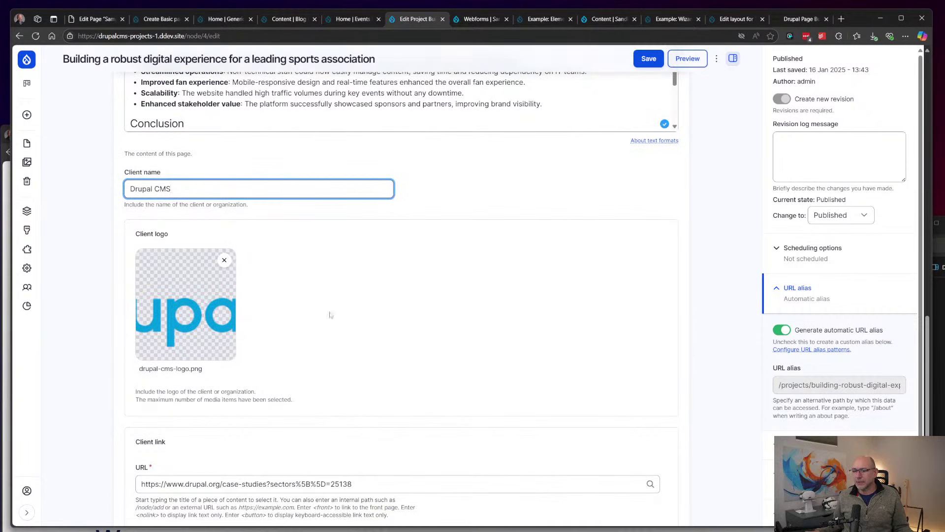
scroll(331, 314, "down", 3)
left_click(367, 310)
left_click(276, 388)
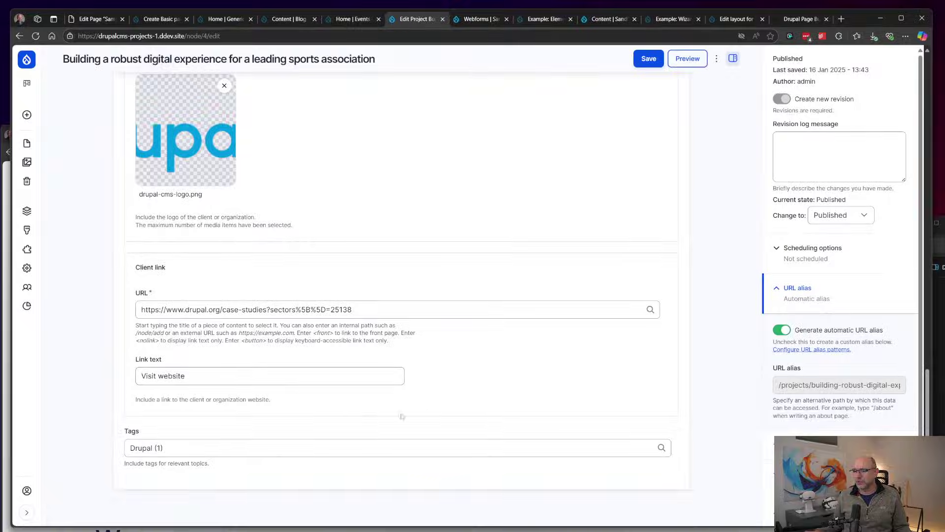
scroll(549, 368, "up", 10)
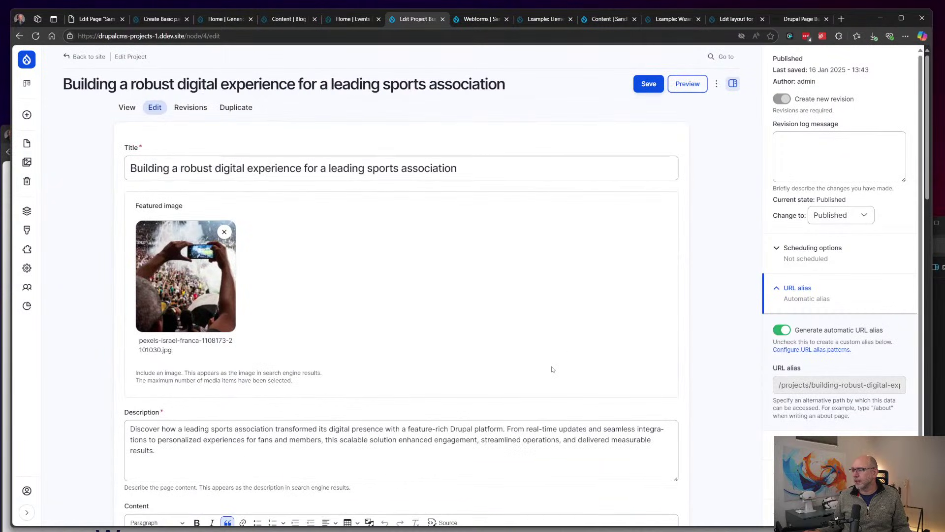